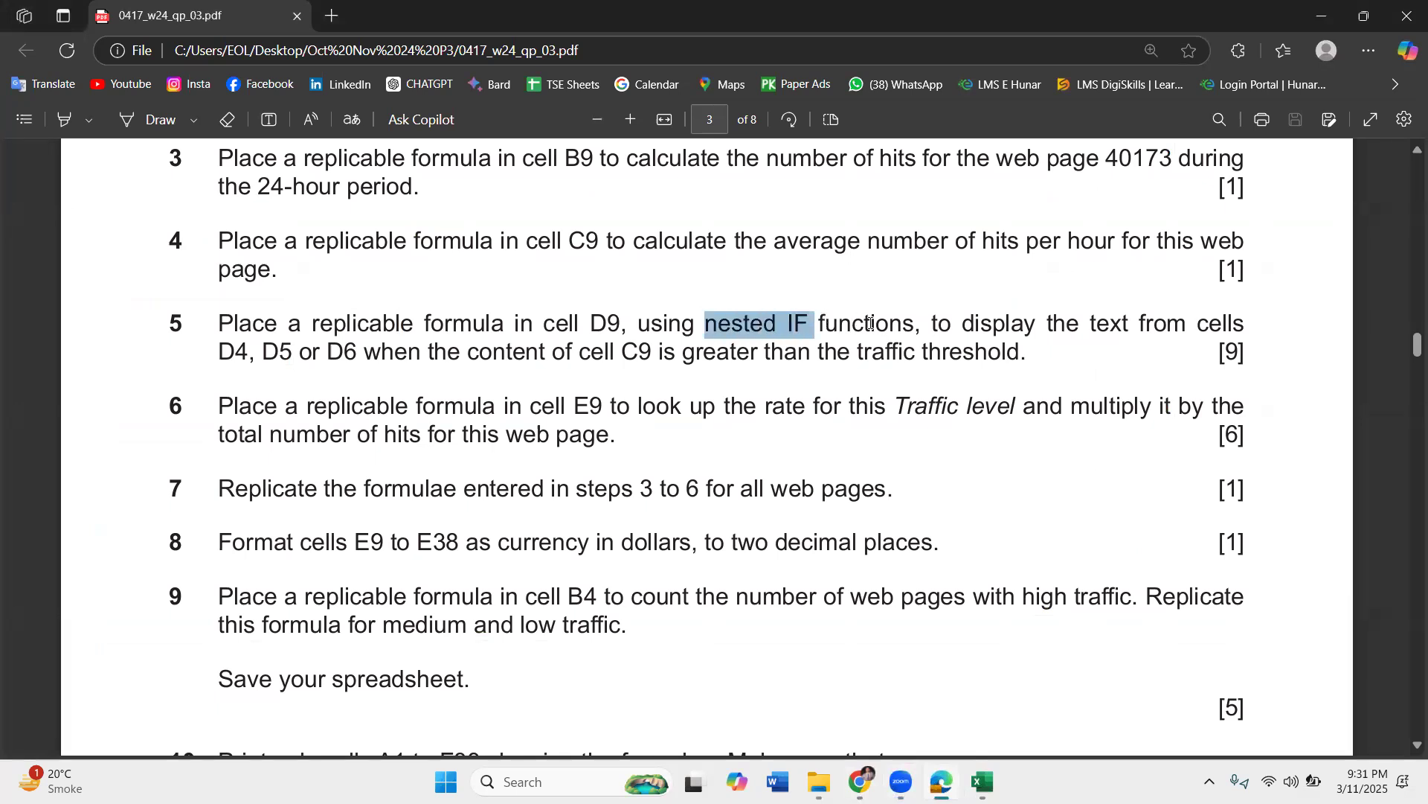
# - Read question 5 of the exam paper, about nested IF functions in cell D9 and the traffic thresholds
pyautogui.click(793, 459)
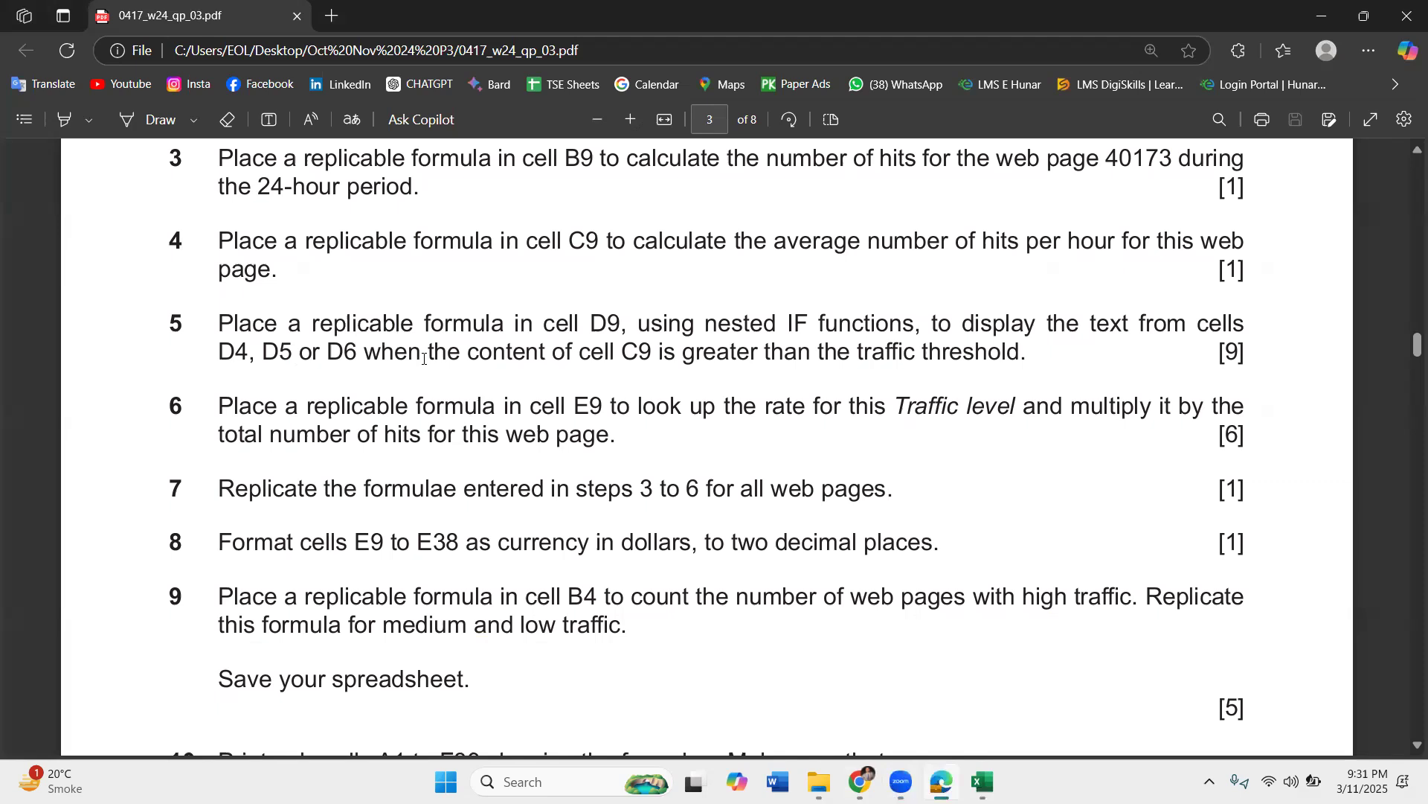
pyautogui.moveTo(589, 310); pyautogui.dragTo(659, 356)
pyautogui.click(474, 363)
pyautogui.click(710, 381)
pyautogui.doubleClick(613, 347)
pyautogui.click(816, 352)
pyautogui.moveTo(918, 354); pyautogui.dragTo(974, 358)
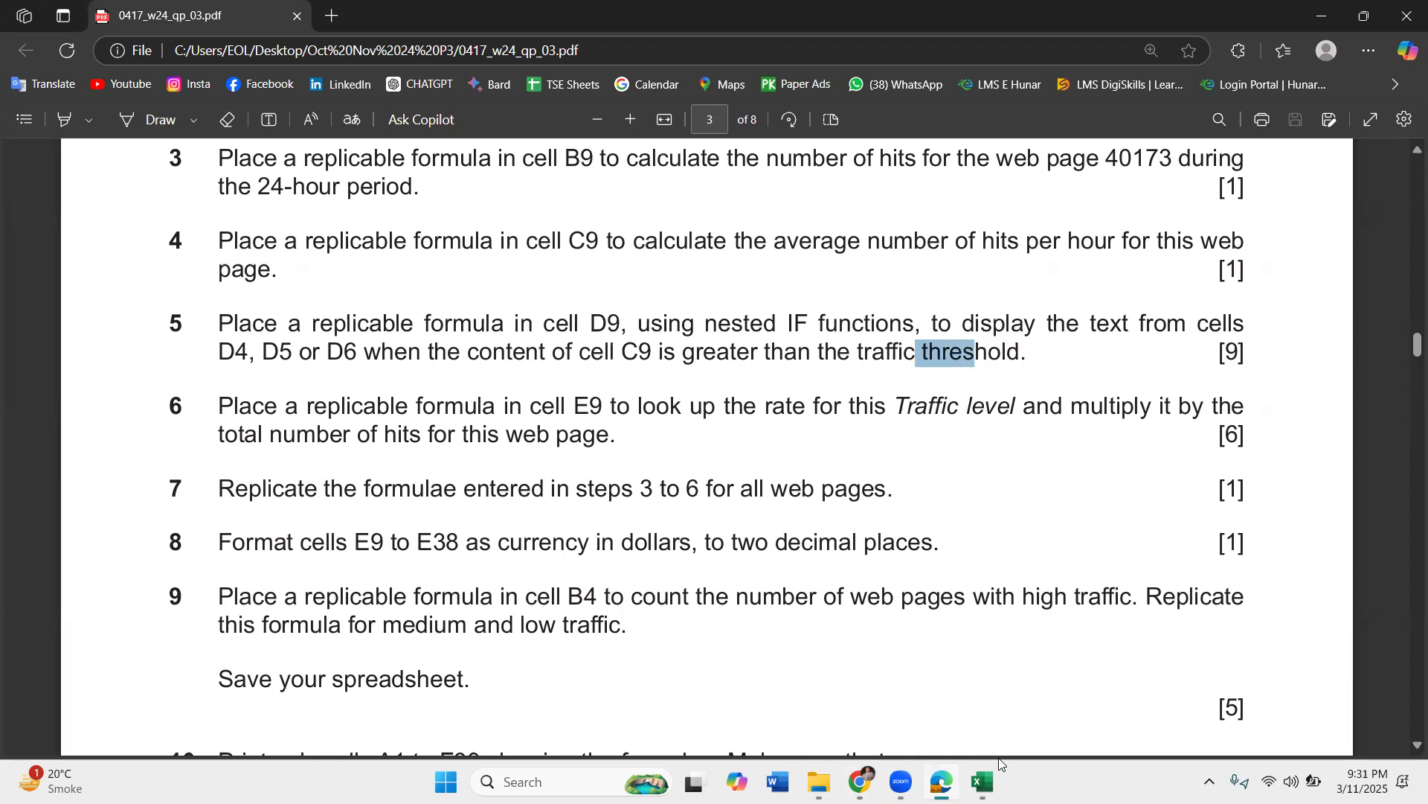
# - Switch to the n24hits workbook in Excel and split the "Traffic level" heading in D8 onto two lines
pyautogui.click(982, 781)
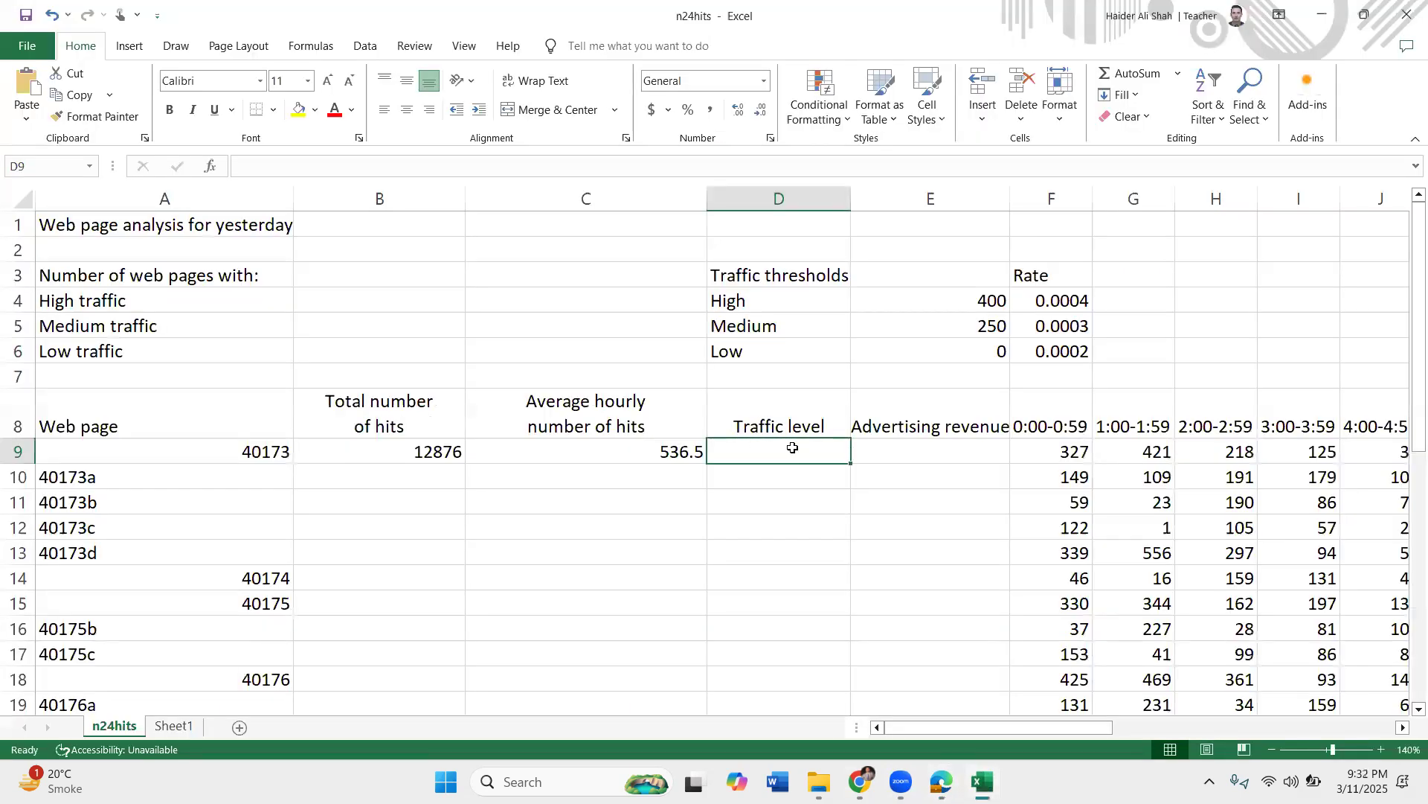
pyautogui.doubleClick(783, 426)
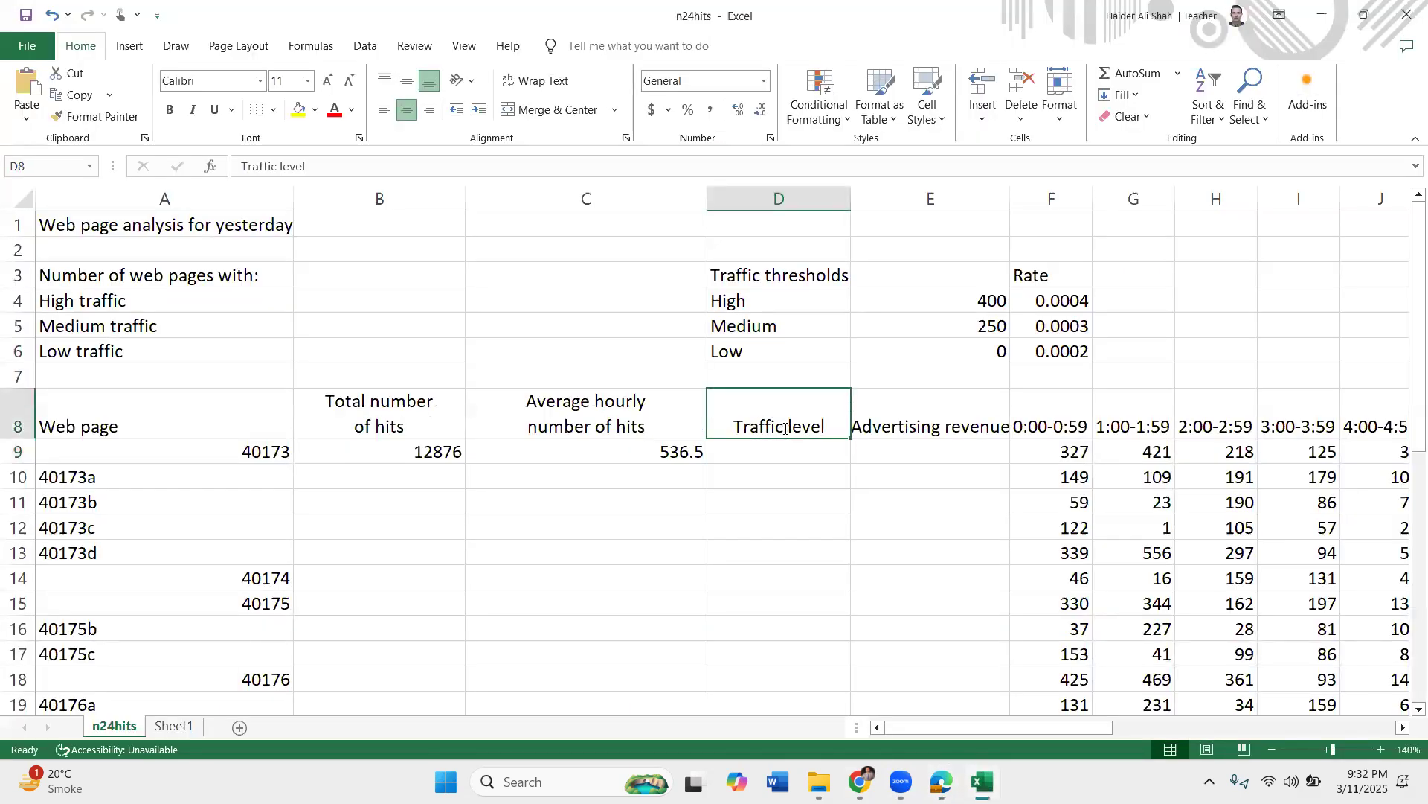
pyautogui.hotkey('alt', 'Return')
pyautogui.press('Return')
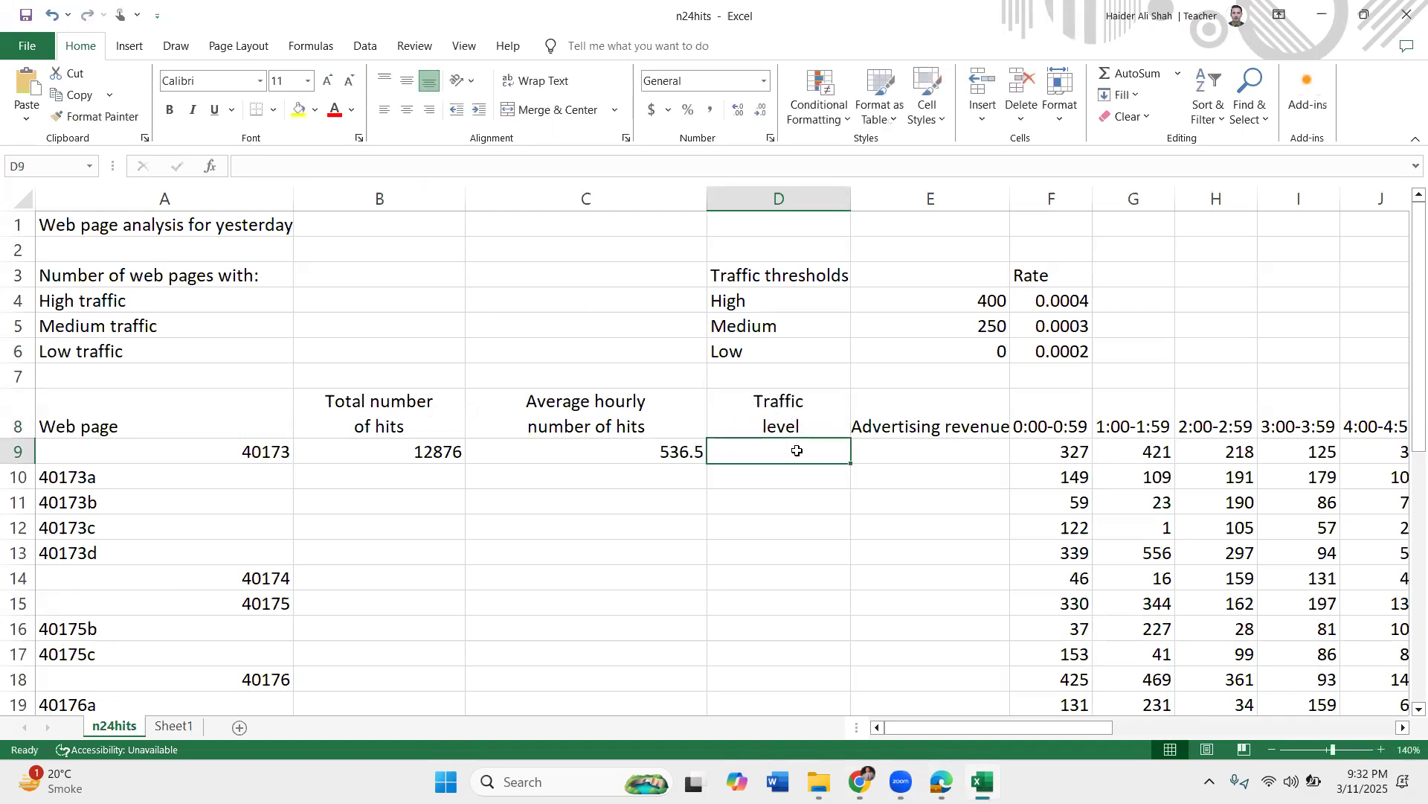
# - Examine the average in C9 and the High threshold in E4, and recheck question 5 in the exam paper
pyautogui.click(672, 449)
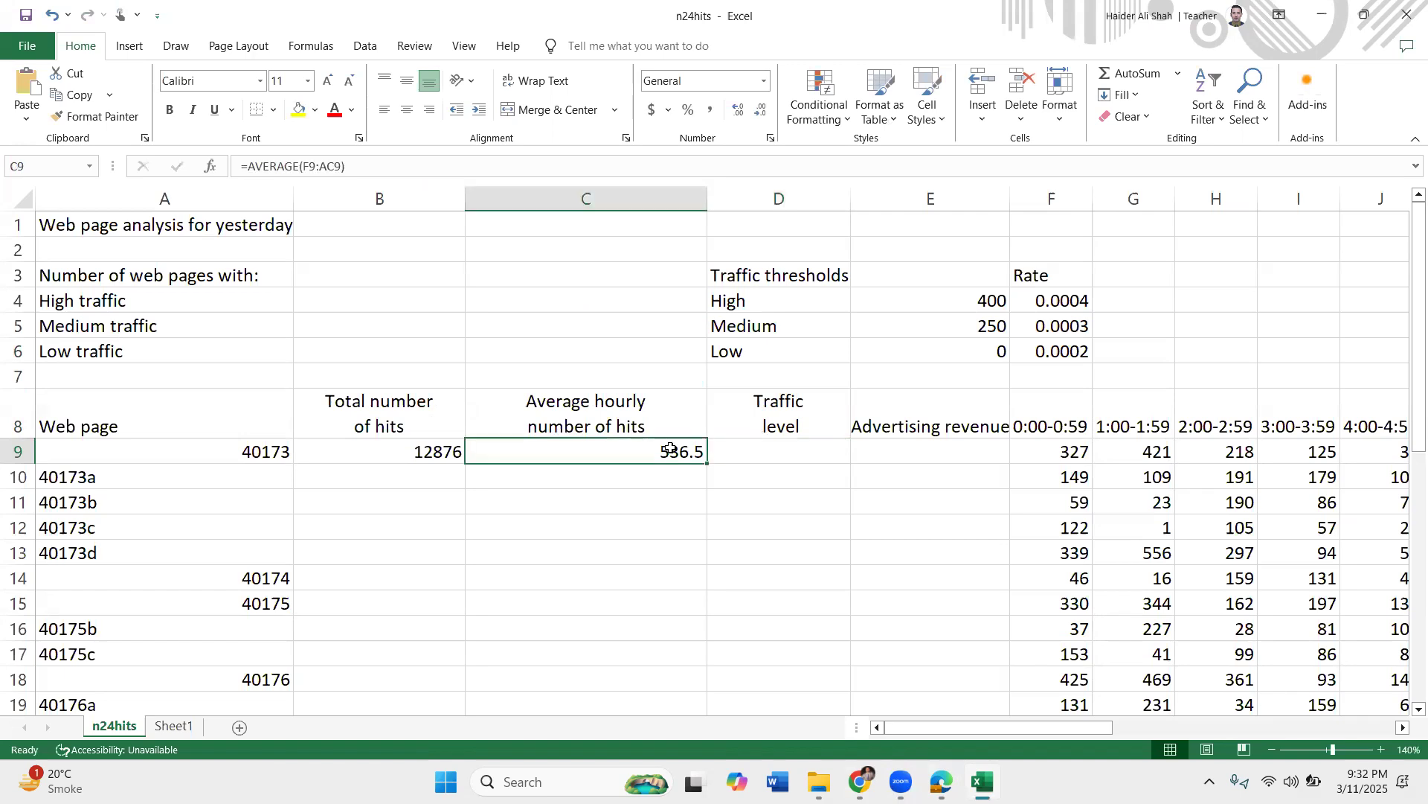
pyautogui.click(806, 453)
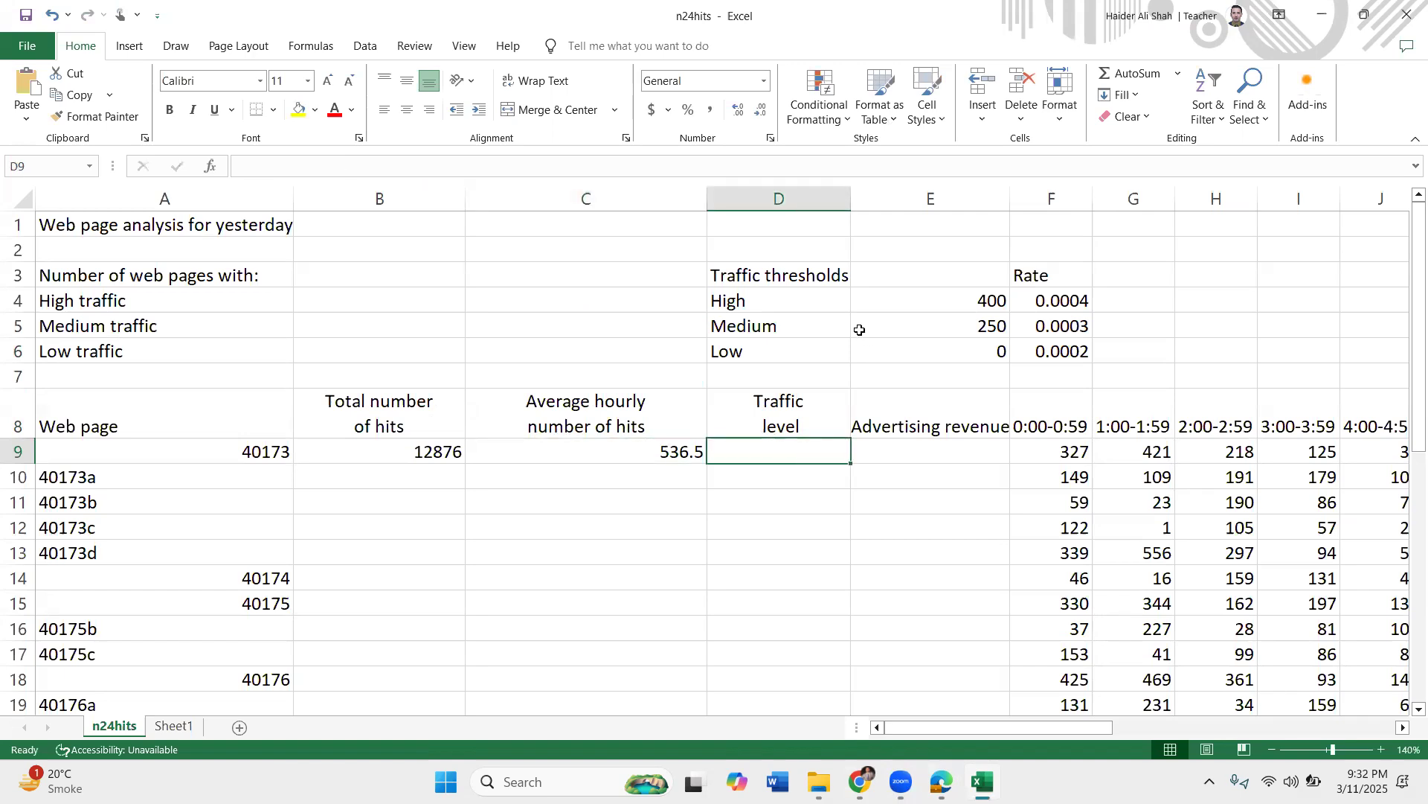
pyautogui.click(662, 449)
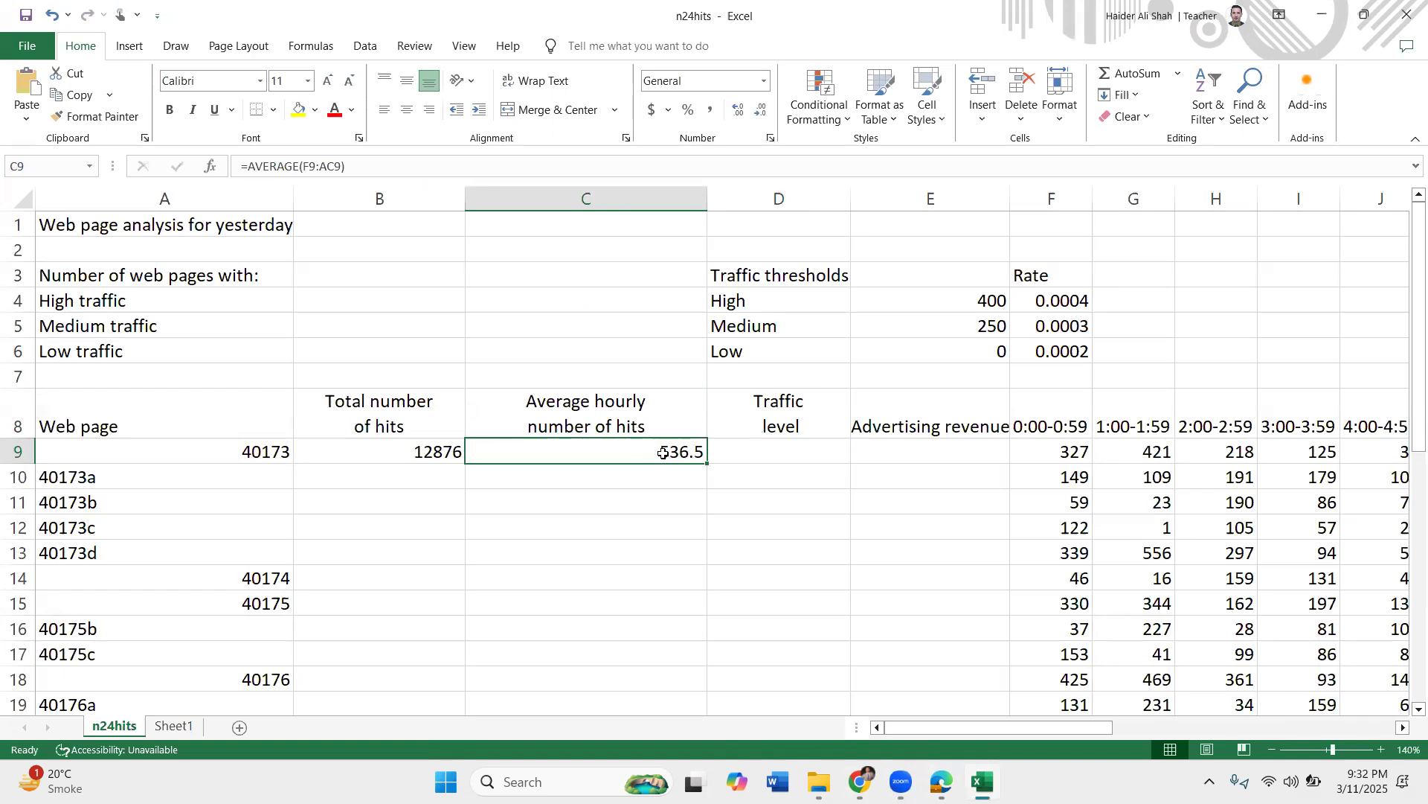
pyautogui.click(977, 299)
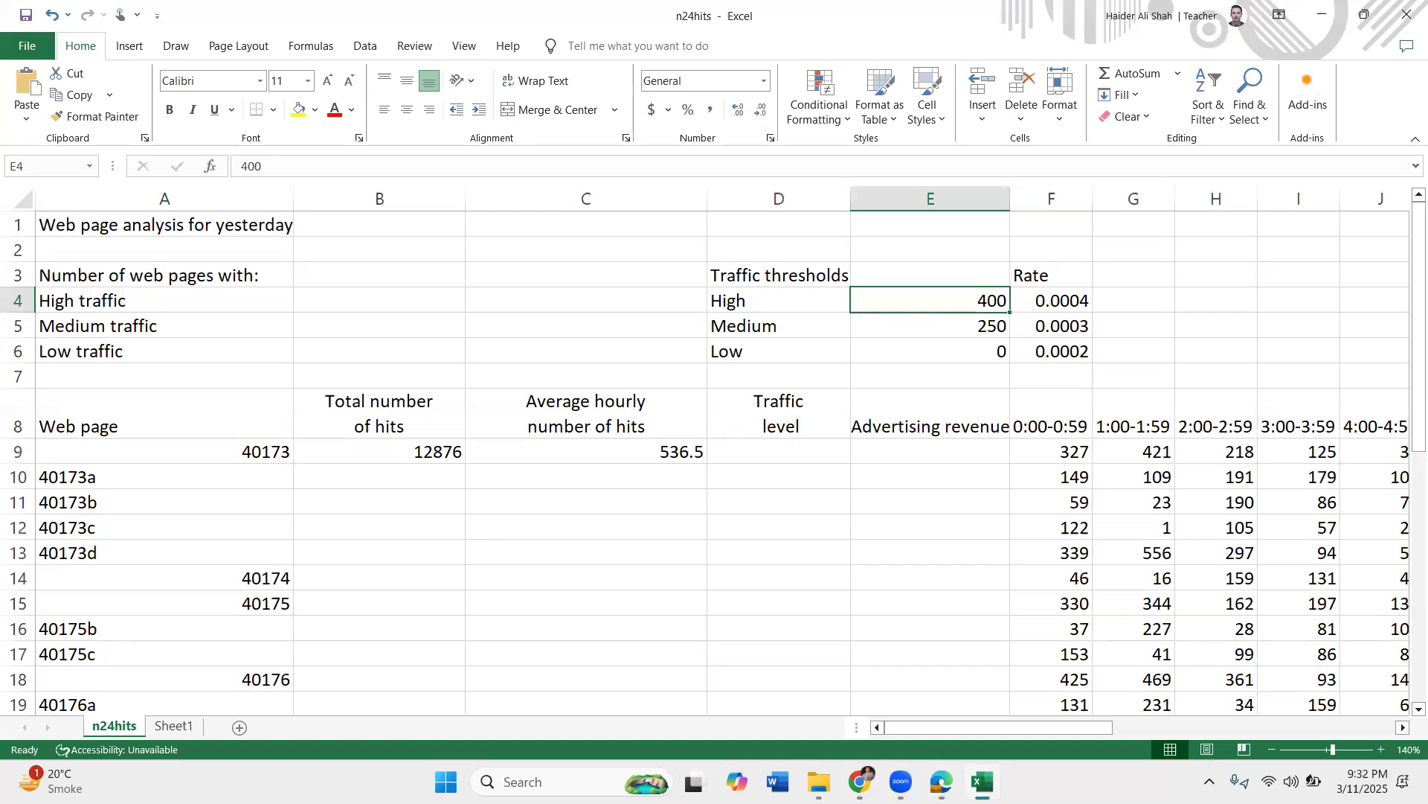
pyautogui.click(941, 781)
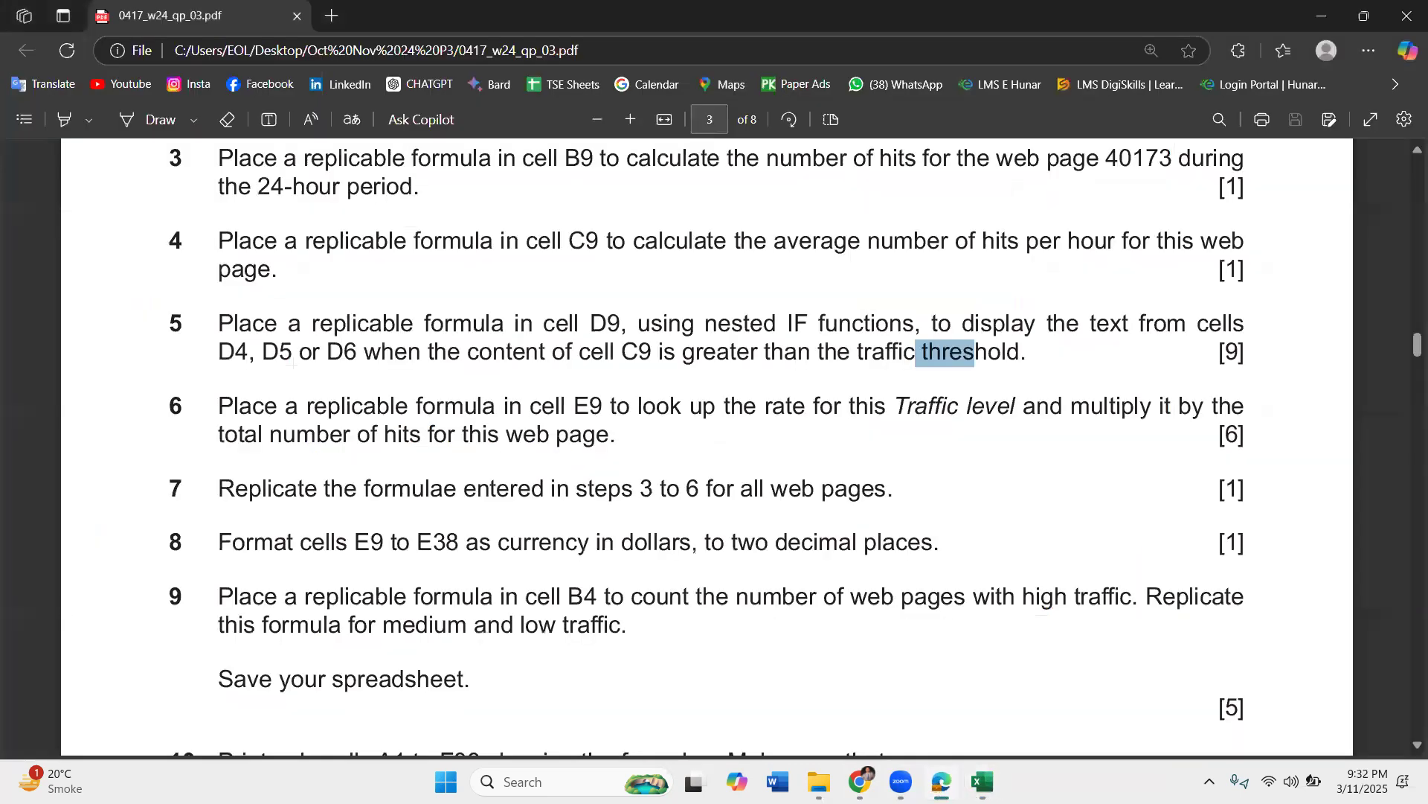
pyautogui.hotkey('alt', 'Tab')
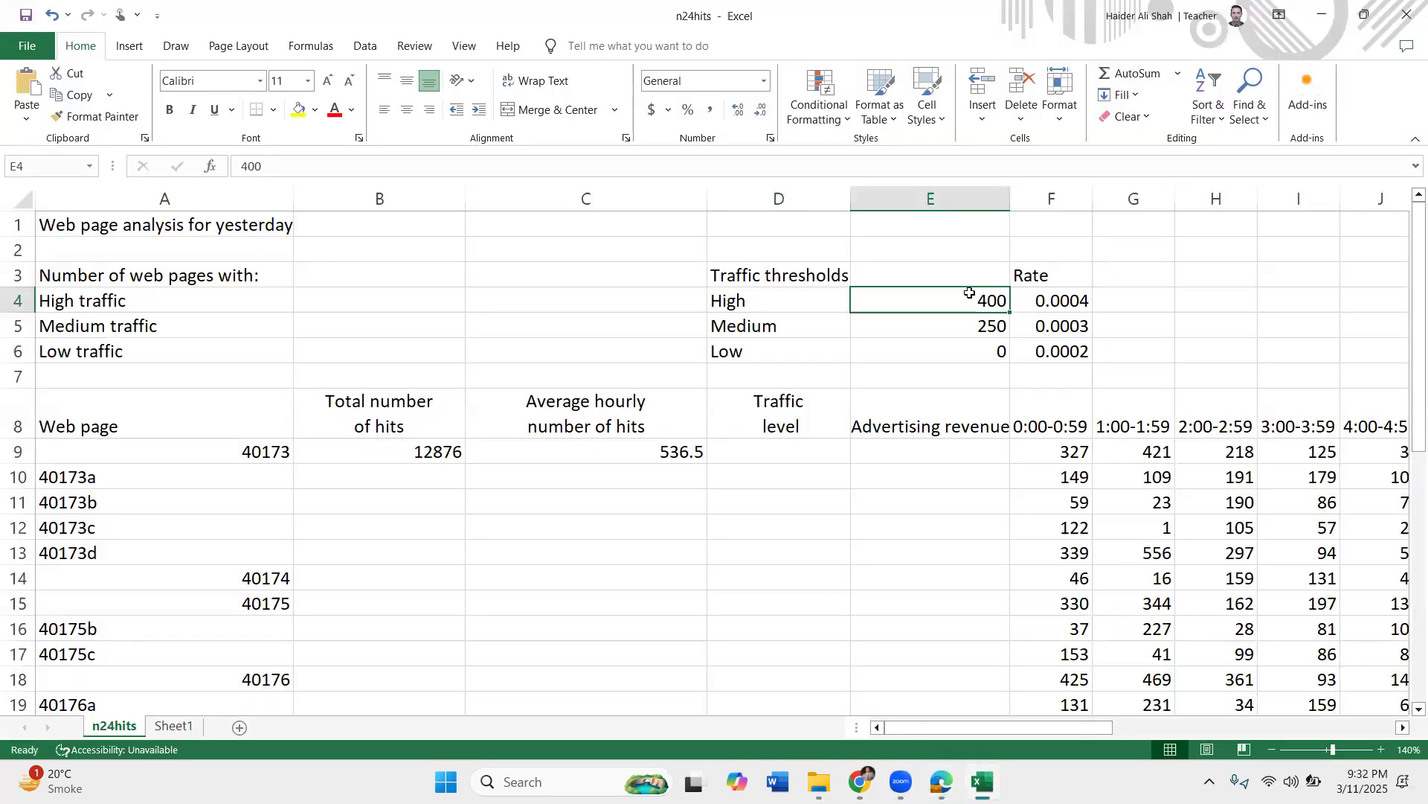
# - Merge and centre the "Traffic thresholds" heading across D3:E3
pyautogui.click(914, 282)
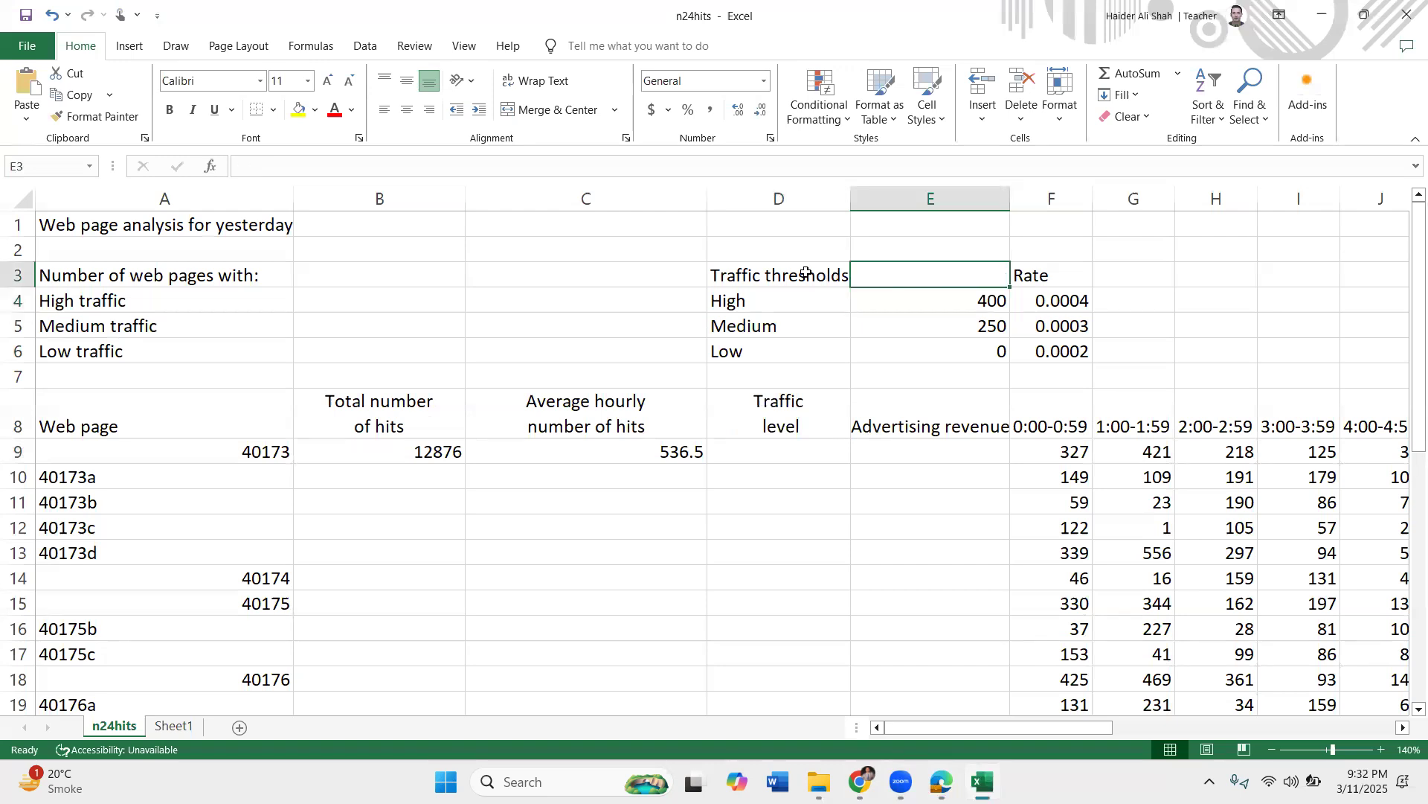
pyautogui.moveTo(806, 272); pyautogui.dragTo(899, 274)
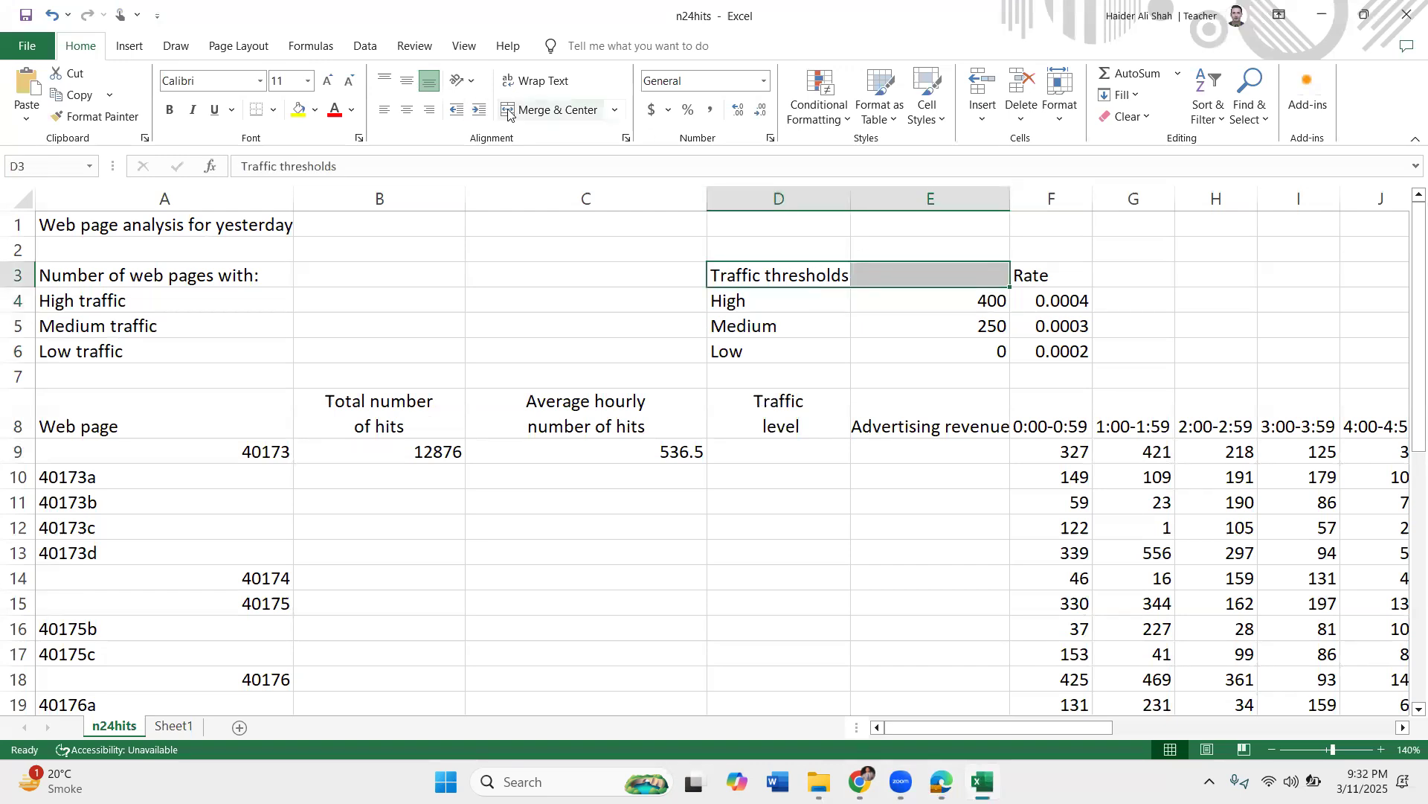
pyautogui.click(551, 109)
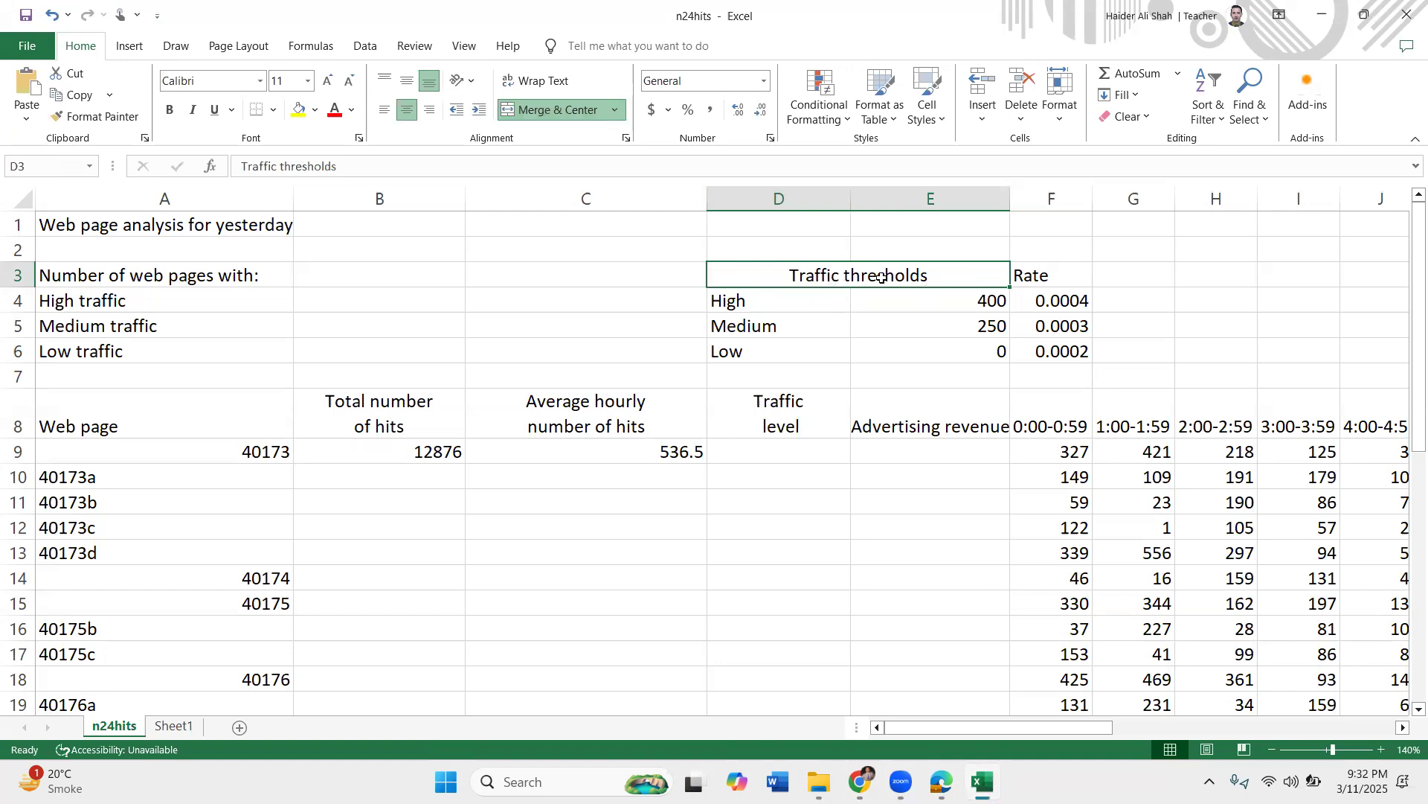
pyautogui.click(819, 299)
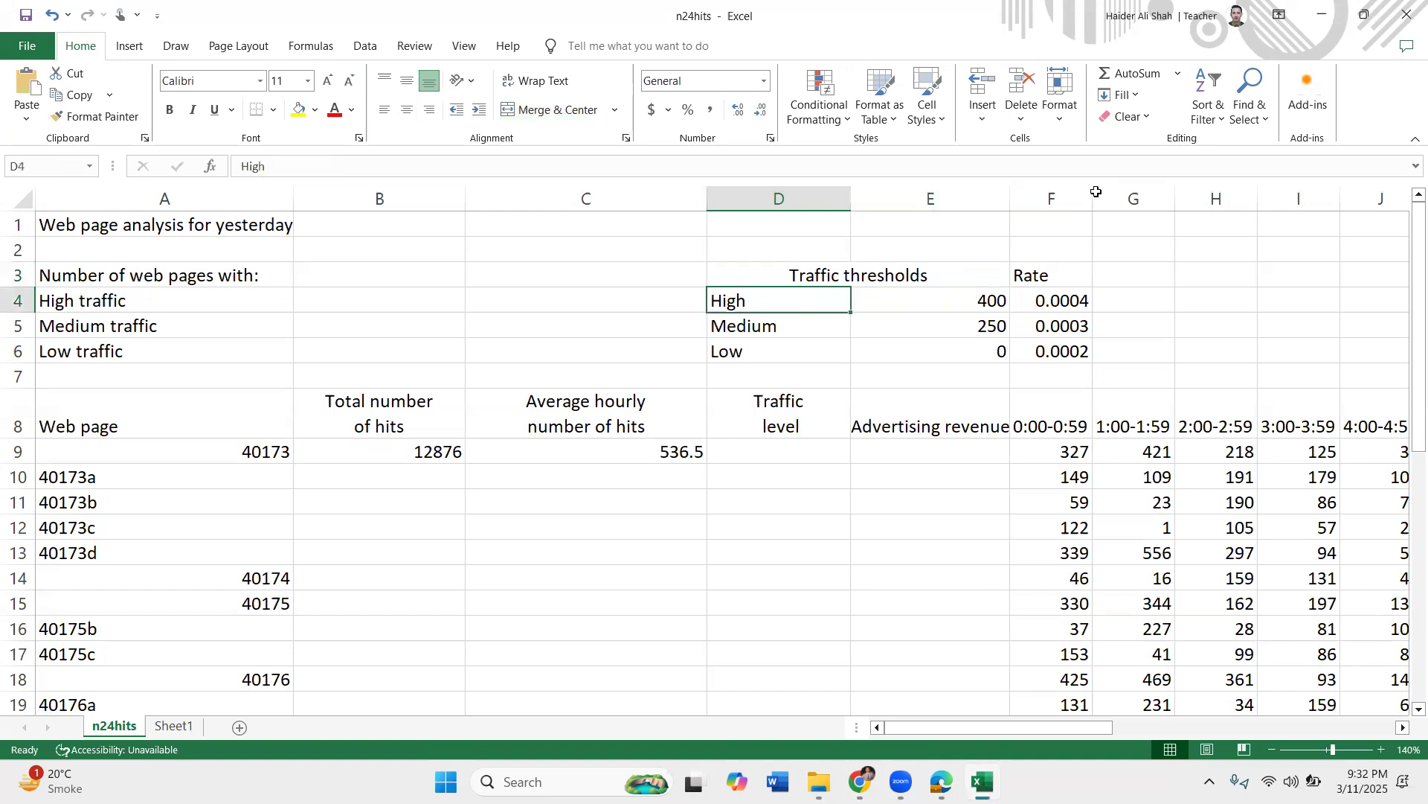
# - Open Hits_Pk893_110 from the source files folder to view its unformatted headings, and return to cell D9 of n24hits
pyautogui.click(1322, 17)
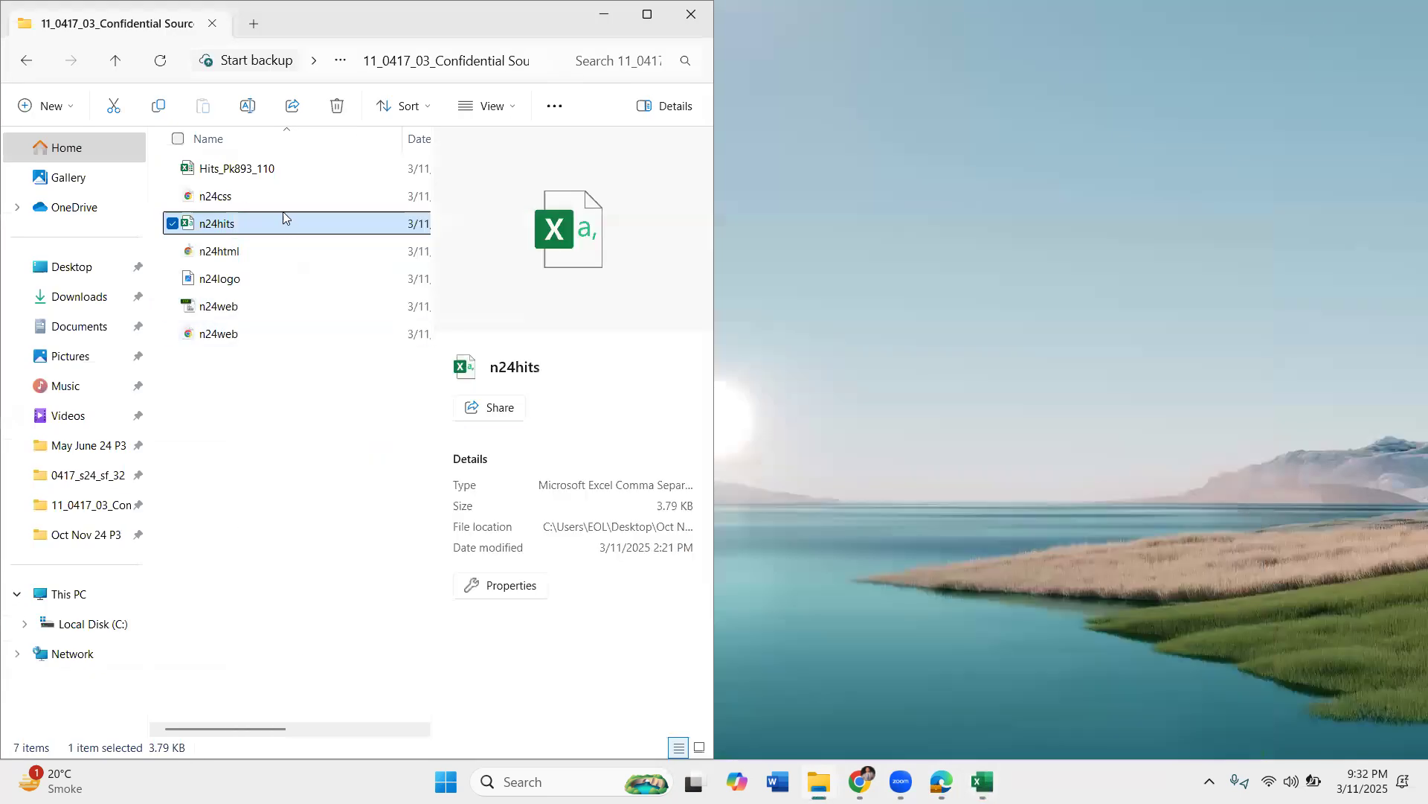
pyautogui.click(261, 172)
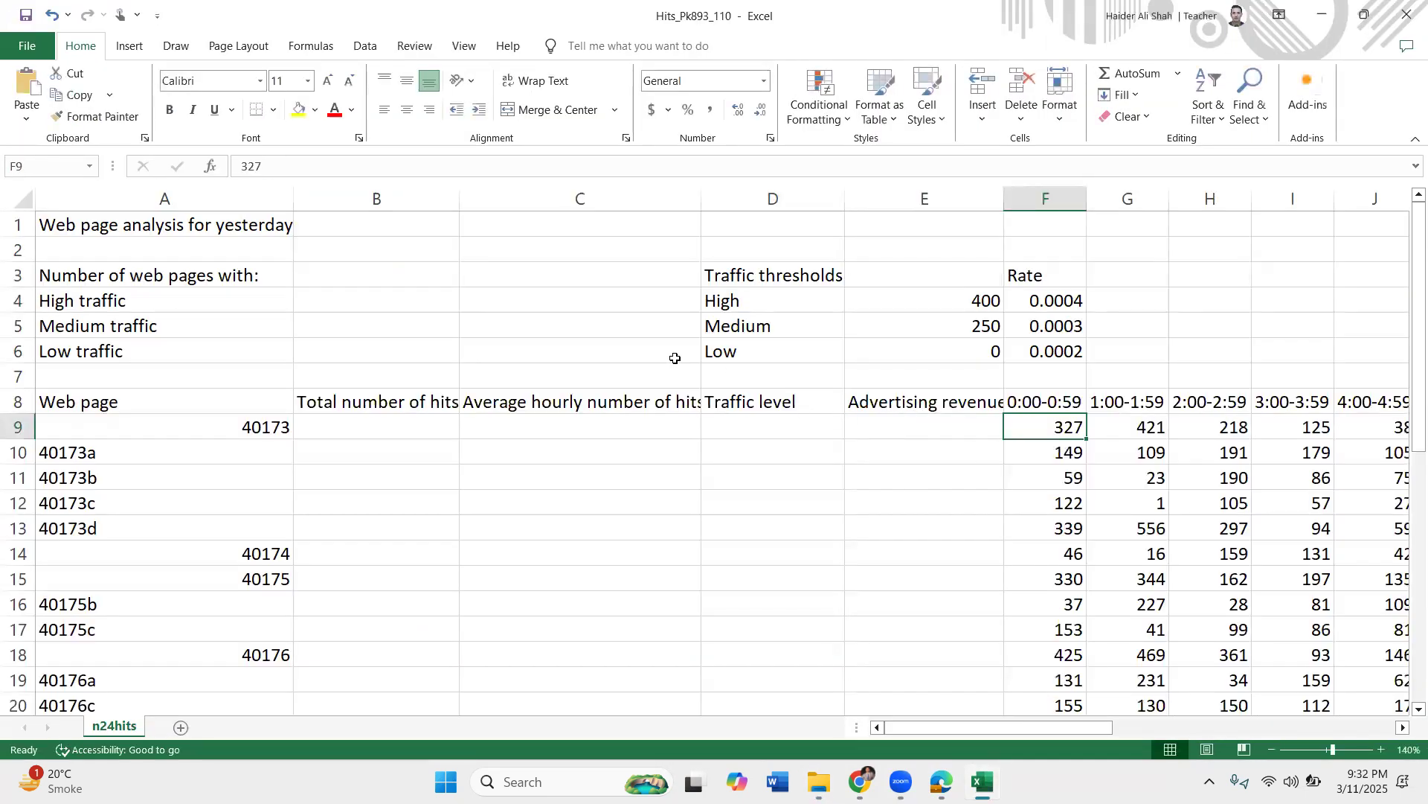
pyautogui.scroll(-3, 747, 414)
pyautogui.scroll(3, 747, 414)
pyautogui.click(916, 704)
pyautogui.click(784, 461)
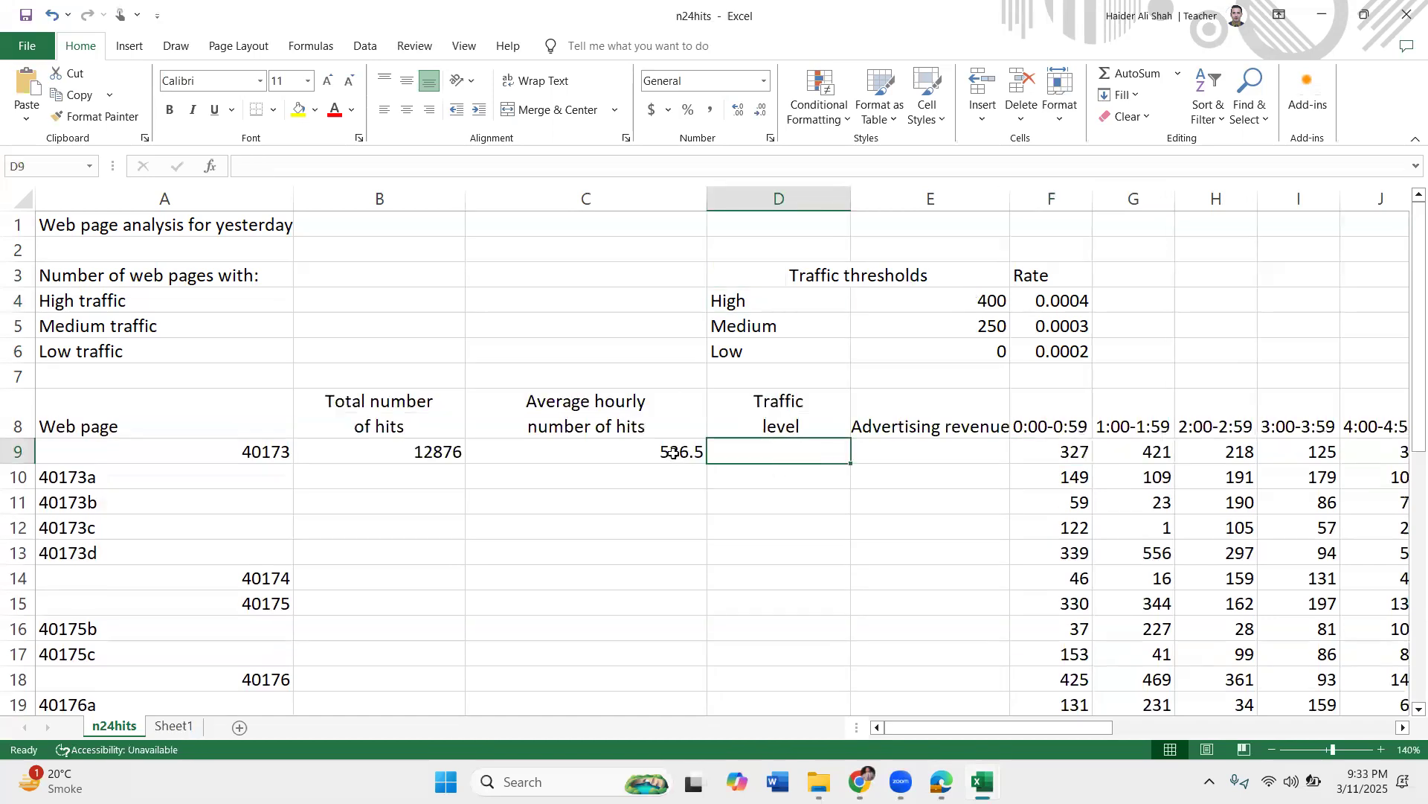
# - Compare the average hourly hits in C9 with the High, Medium and Low traffic thresholds in D4:E6
pyautogui.click(673, 453)
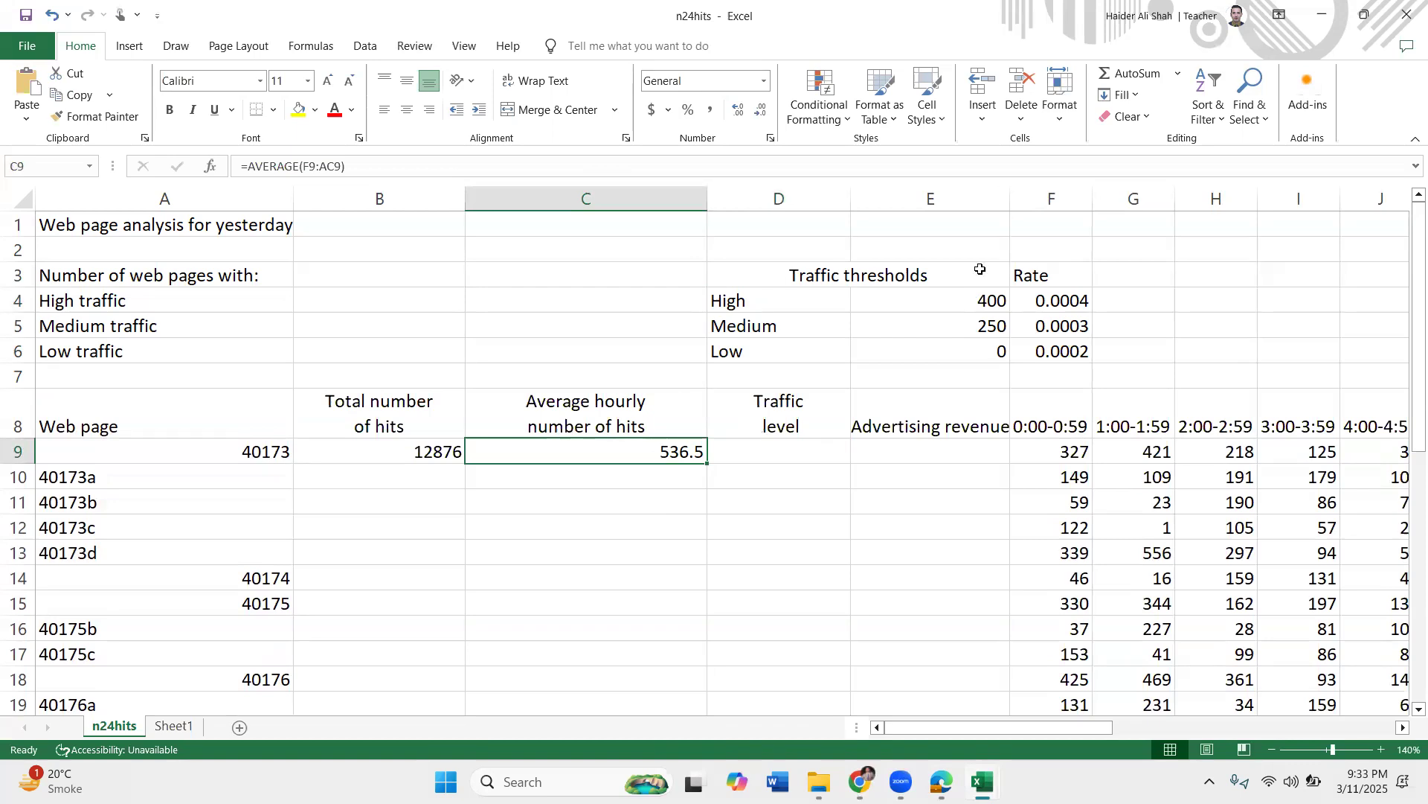
pyautogui.click(937, 299)
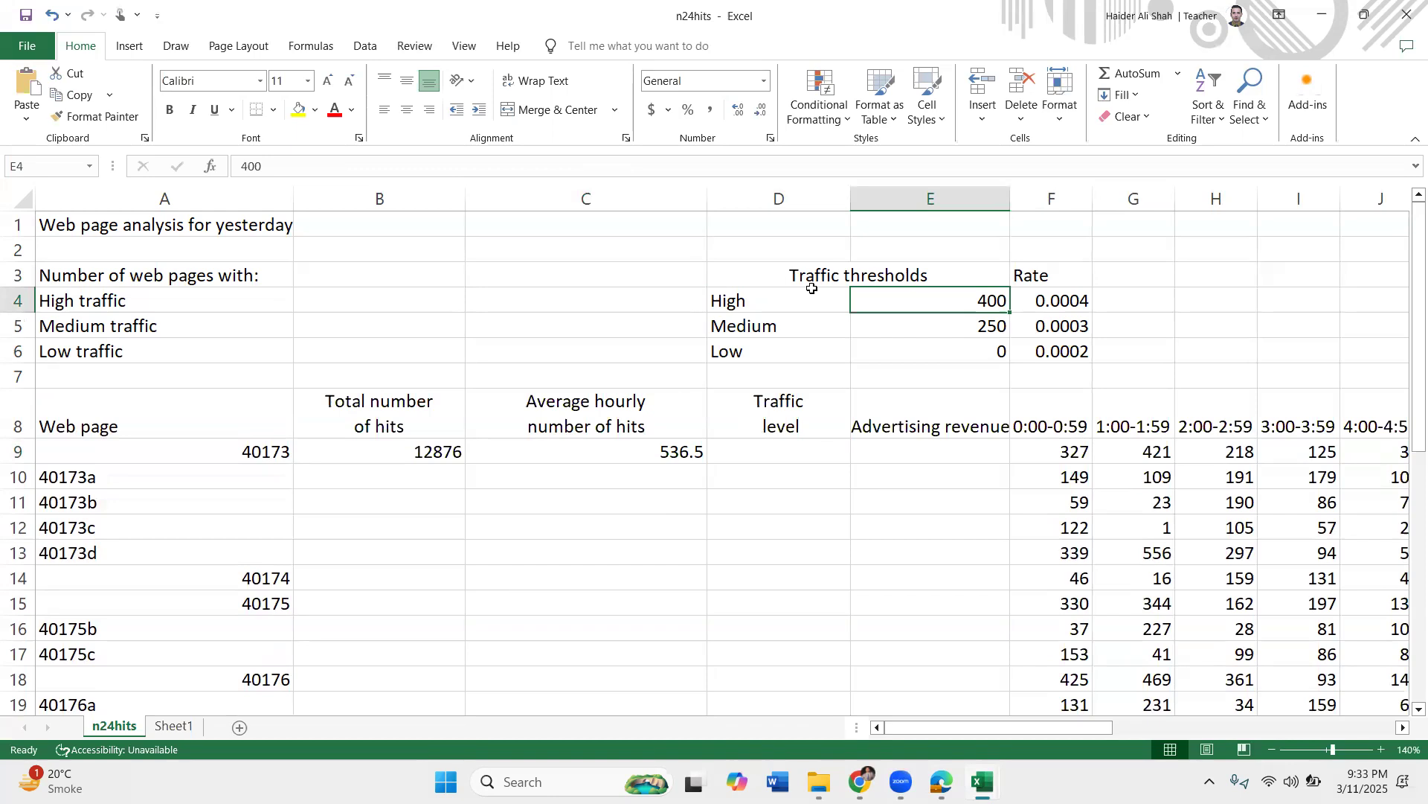
pyautogui.click(784, 297)
pyautogui.click(796, 446)
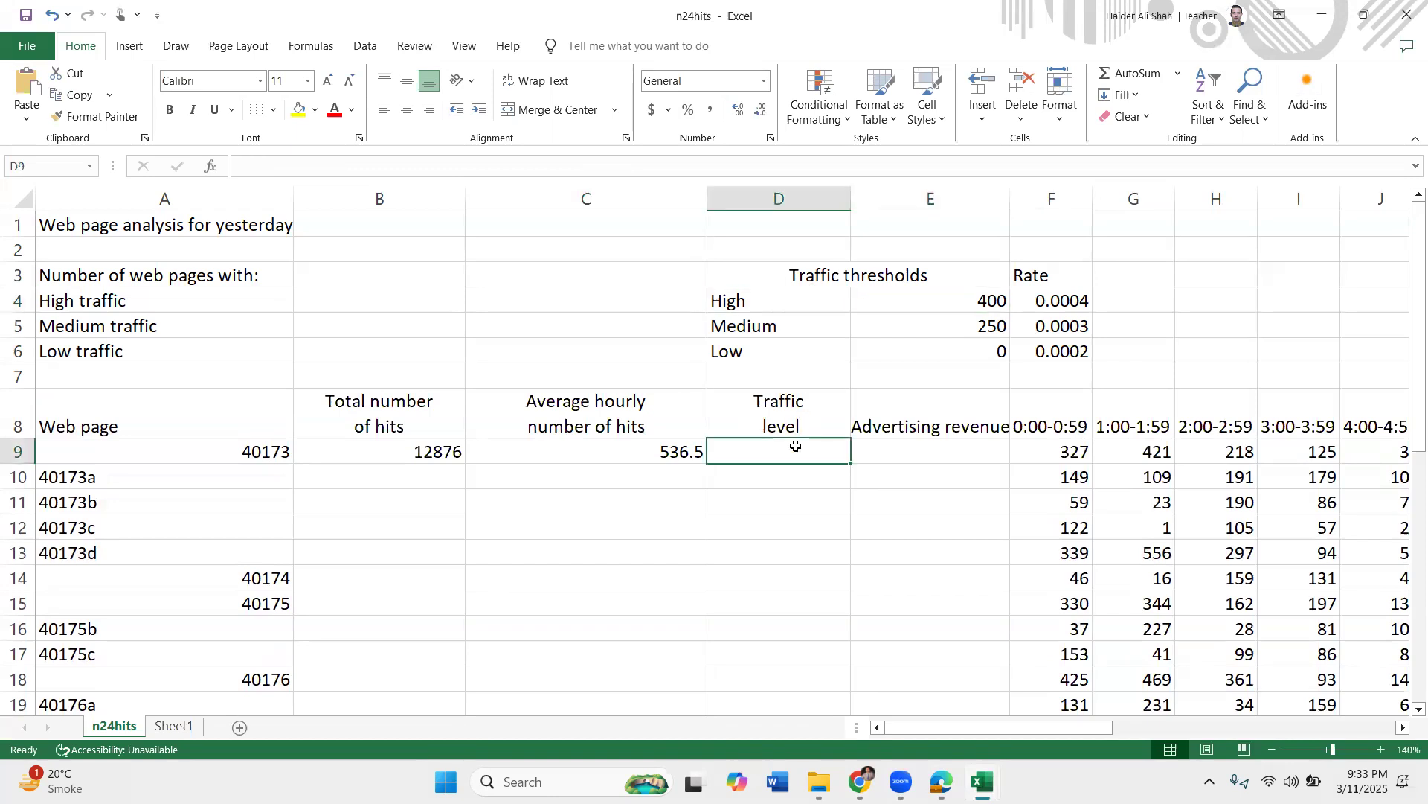
pyautogui.click(671, 451)
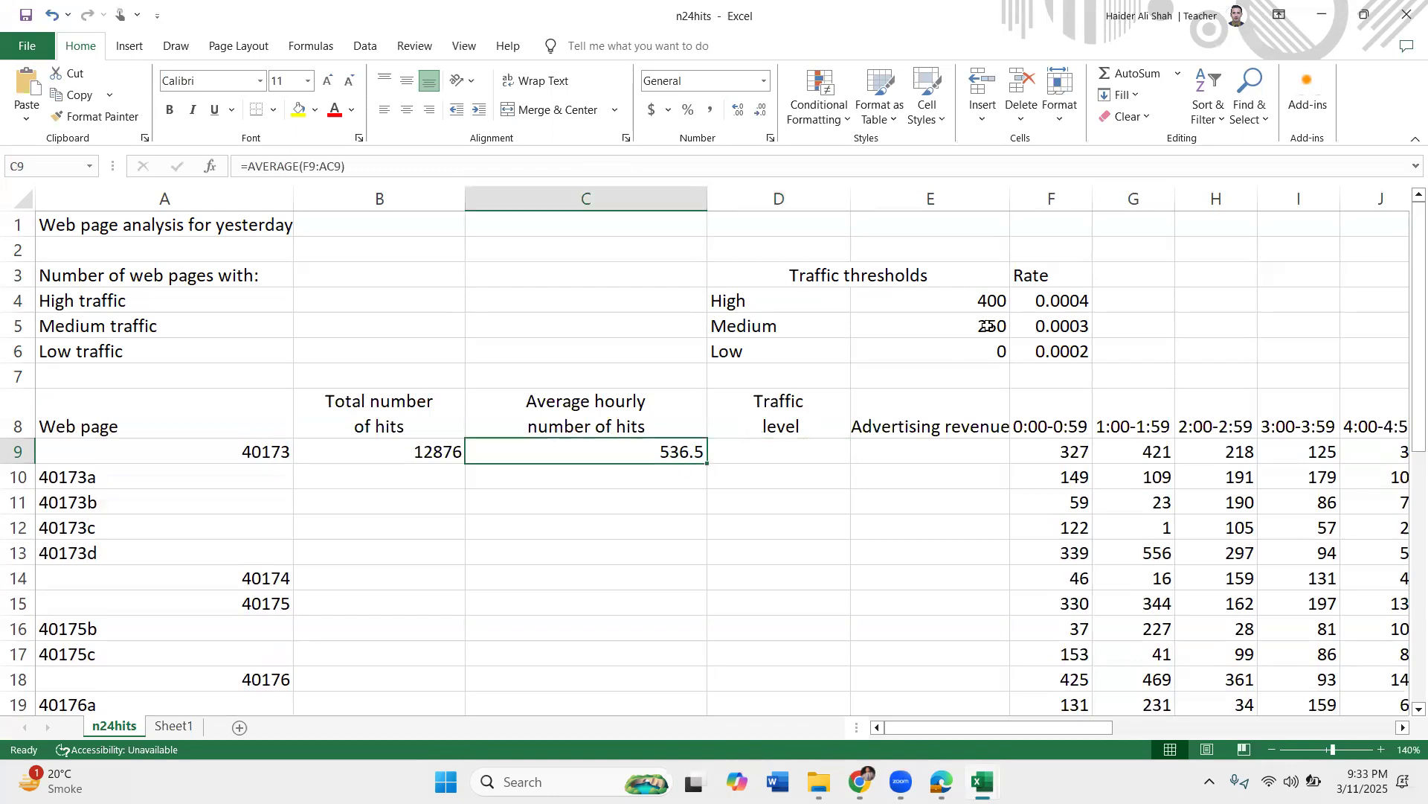
pyautogui.click(987, 326)
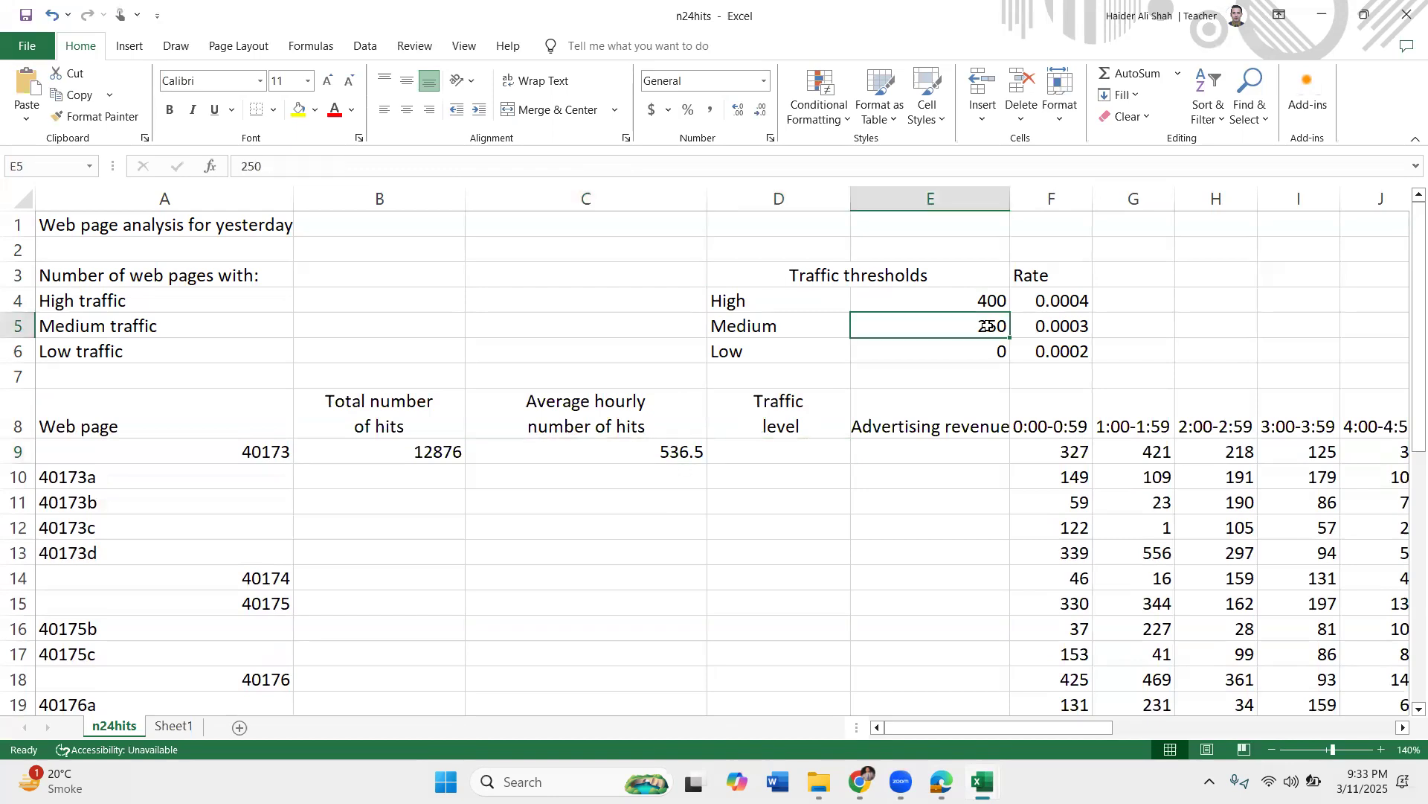
pyautogui.click(755, 326)
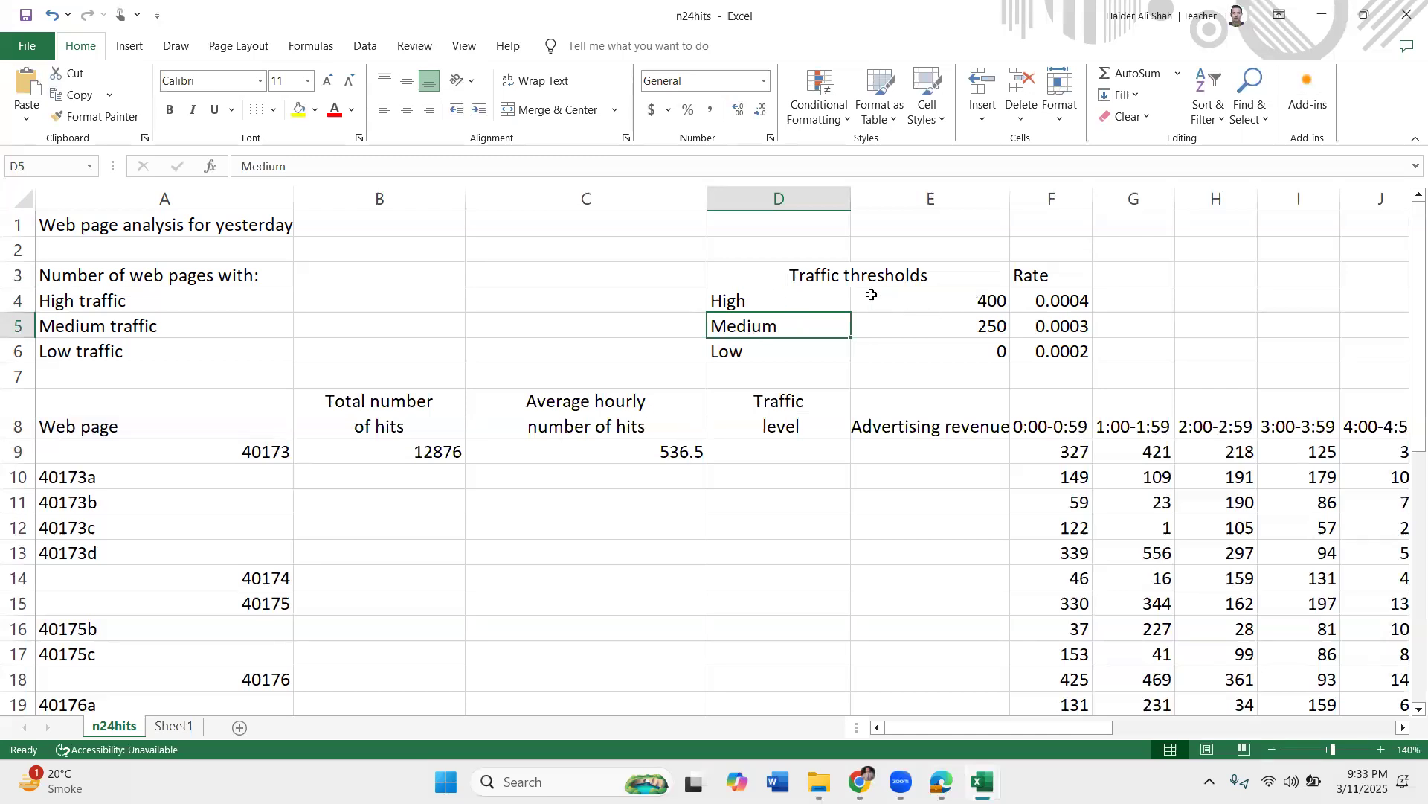
pyautogui.click(913, 300)
pyautogui.click(930, 330)
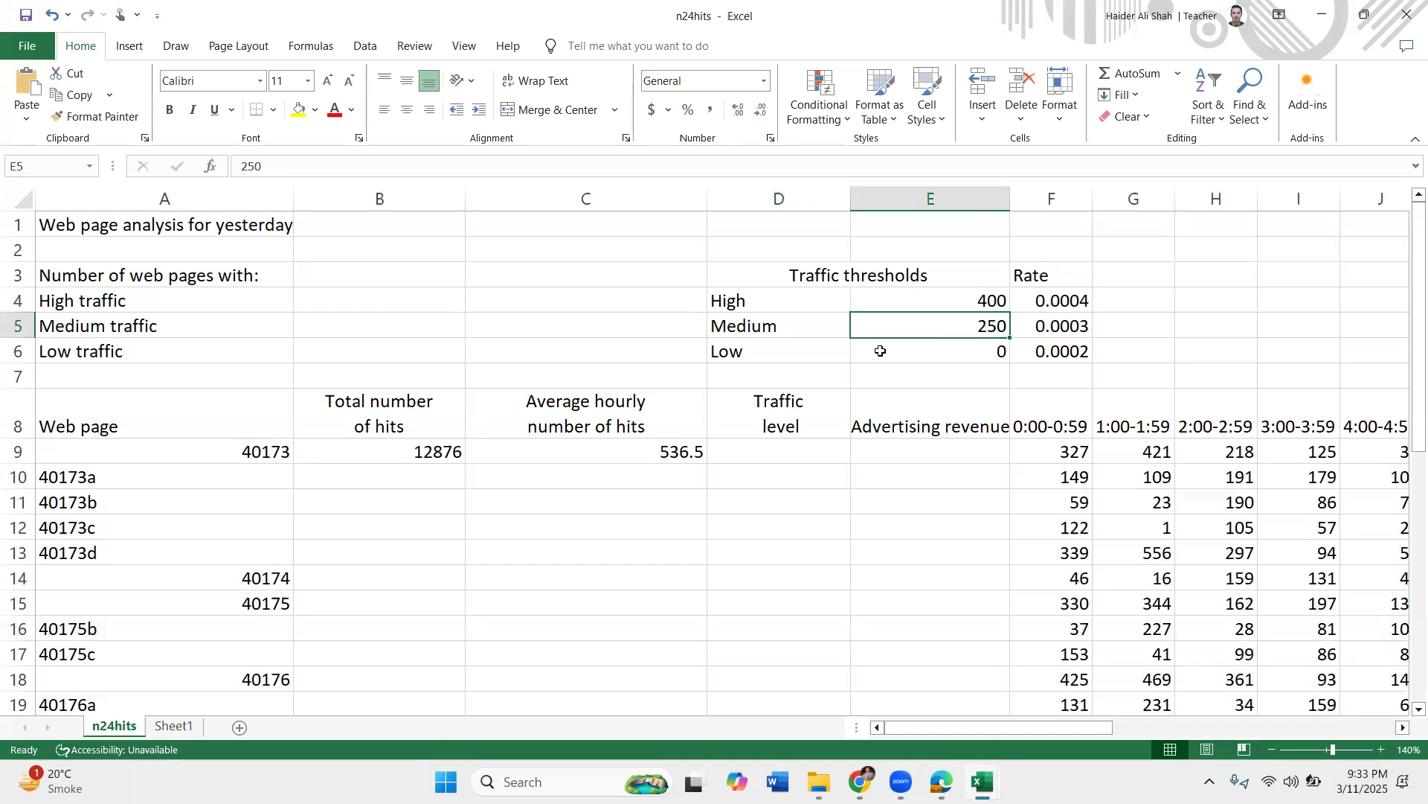
pyautogui.click(746, 352)
pyautogui.click(935, 350)
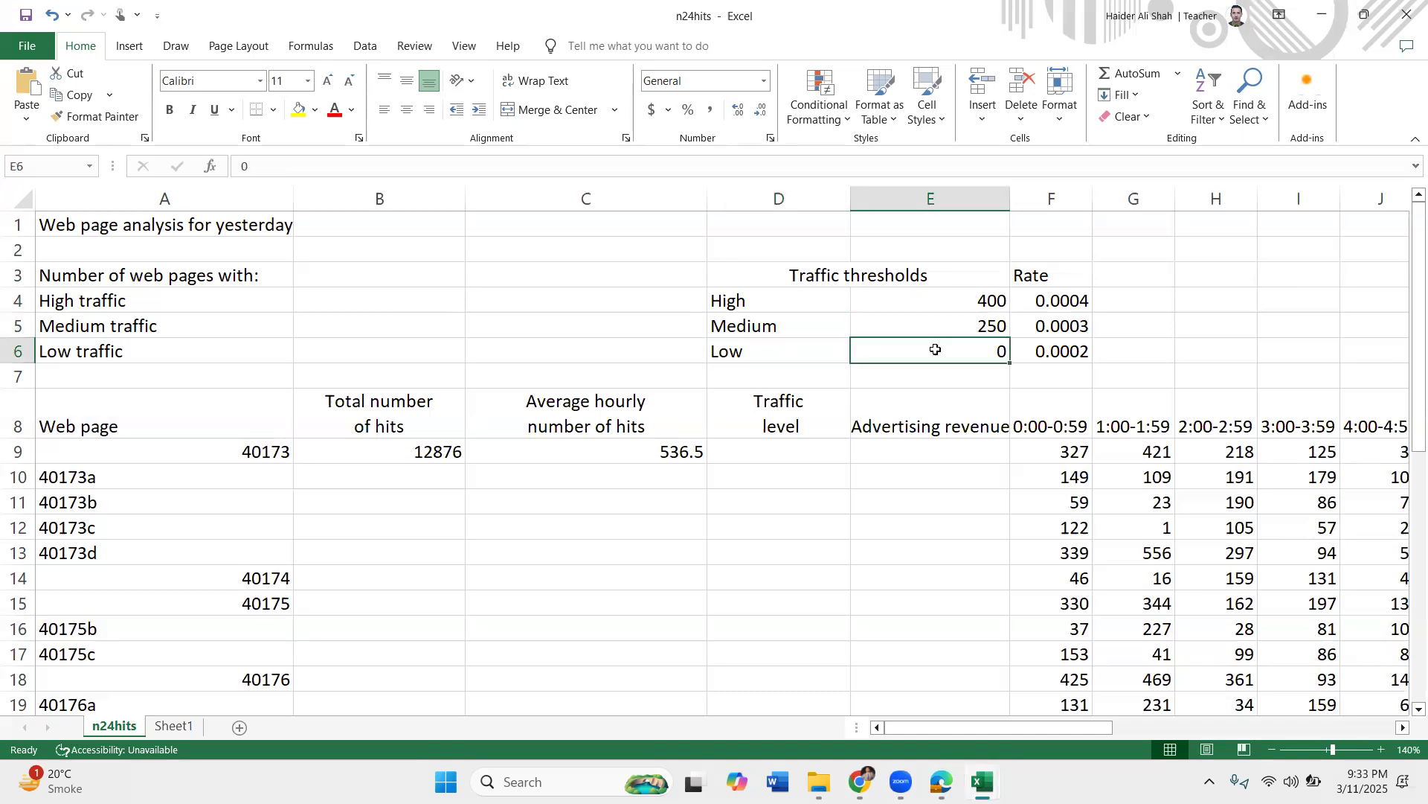
# - Begin an IF formula in D9 that tests C9>E4 and returns D4 when true
pyautogui.click(794, 444)
pyautogui.write('=if(')
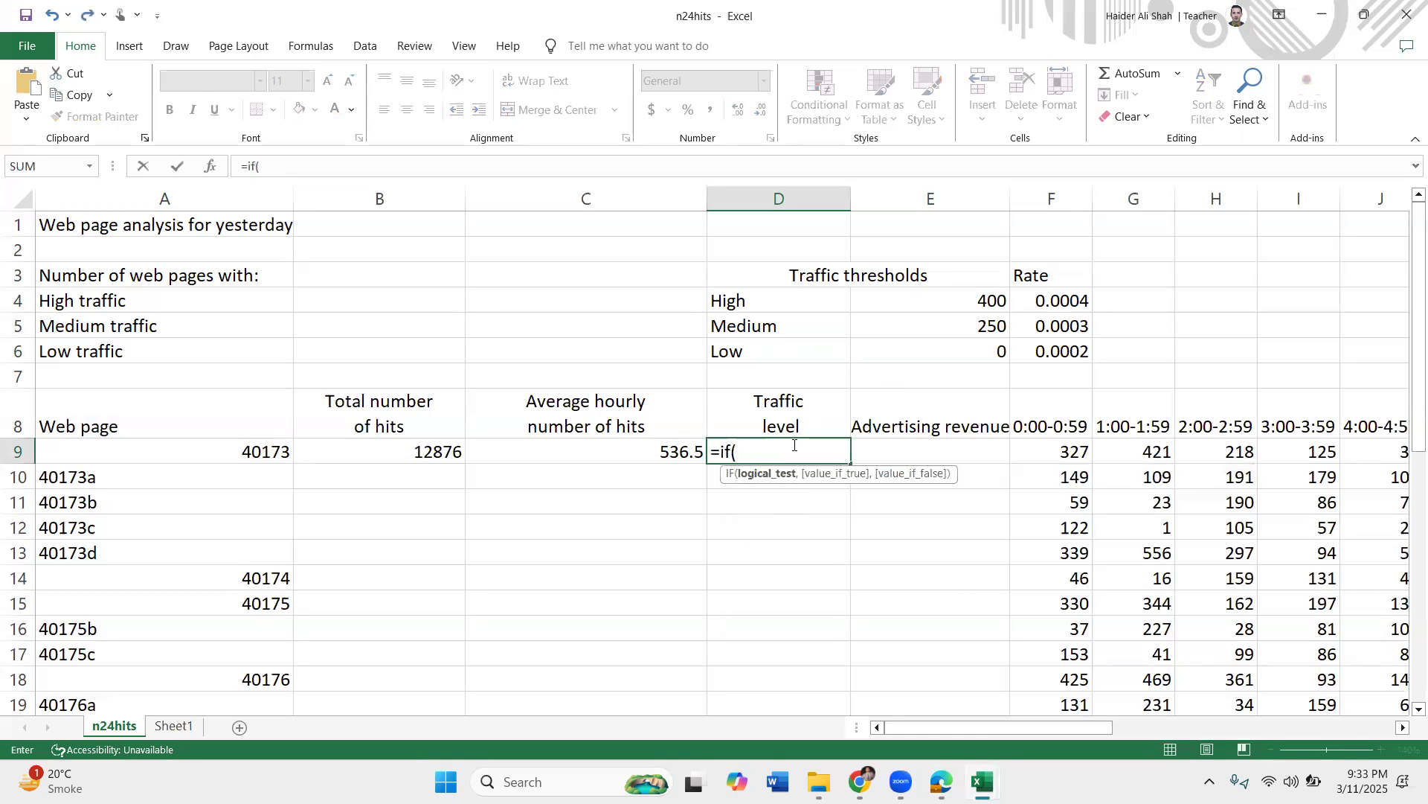
pyautogui.click(641, 452)
pyautogui.write('>')
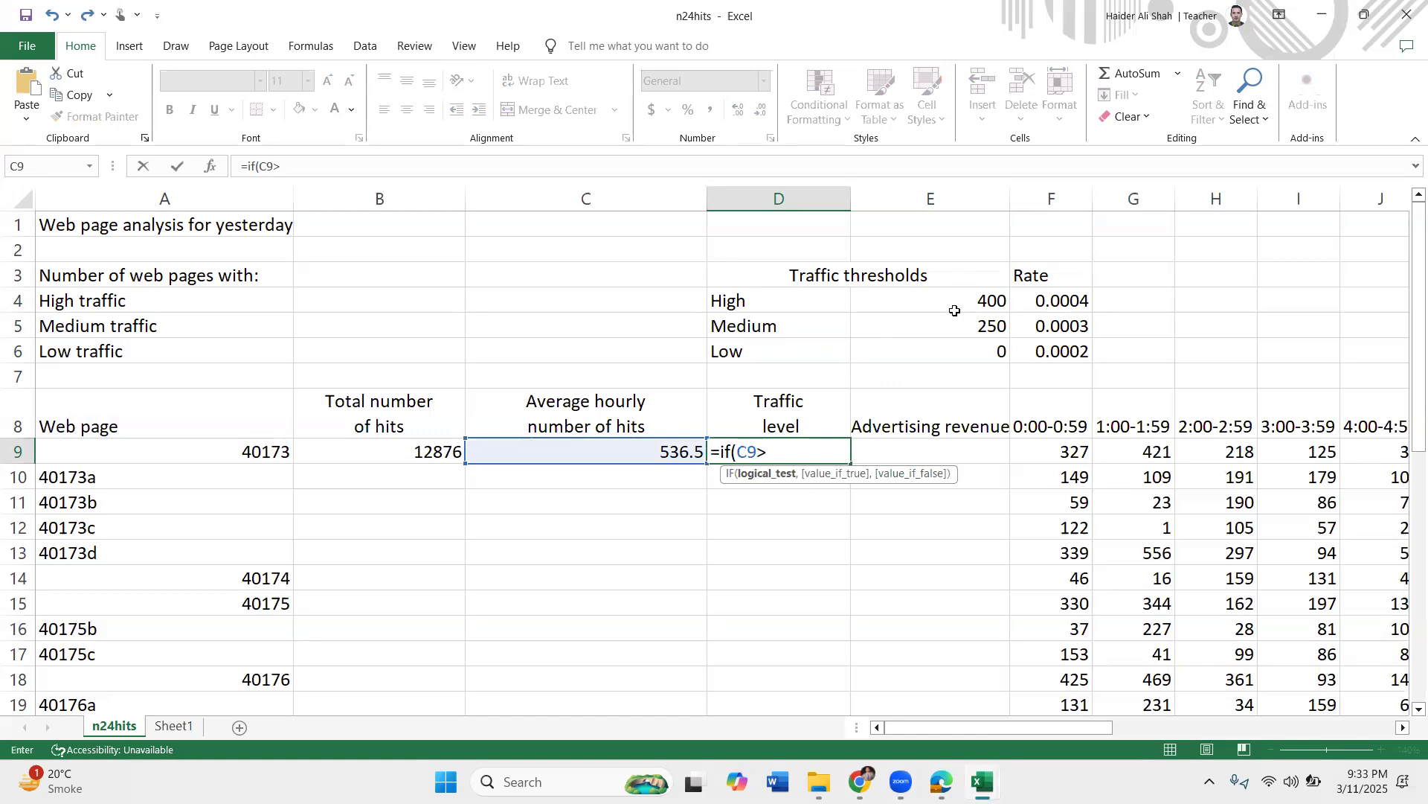
pyautogui.click(928, 306)
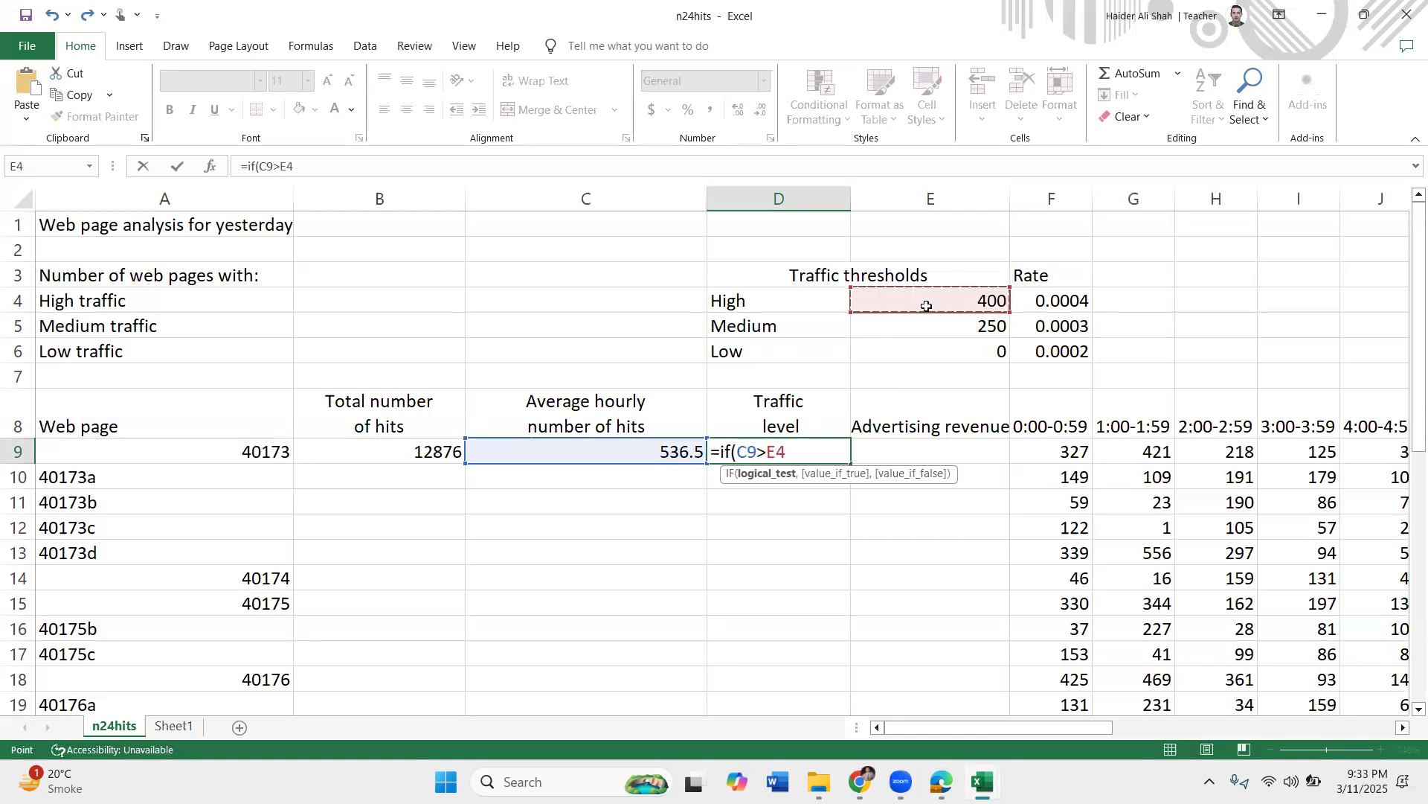
pyautogui.write(',')
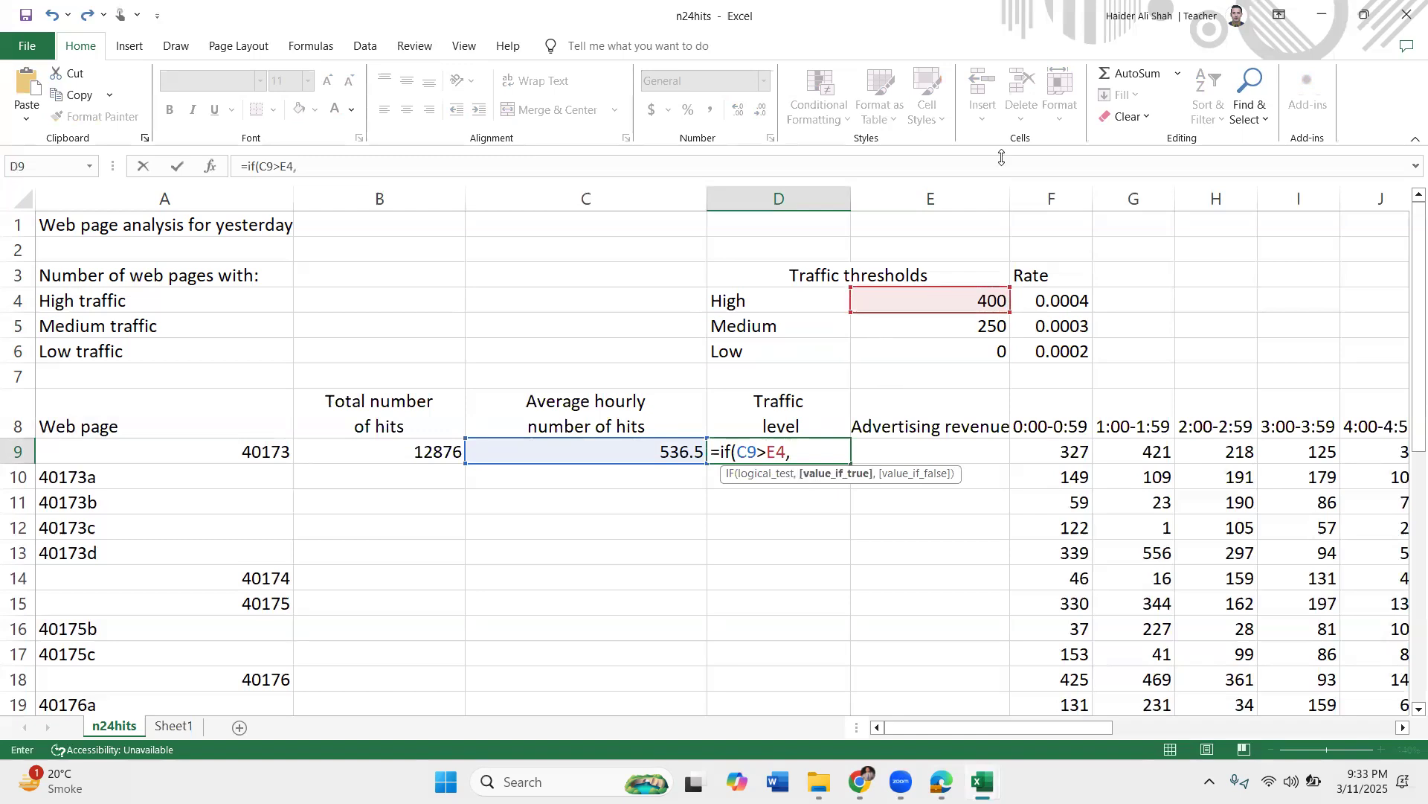
pyautogui.click(766, 301)
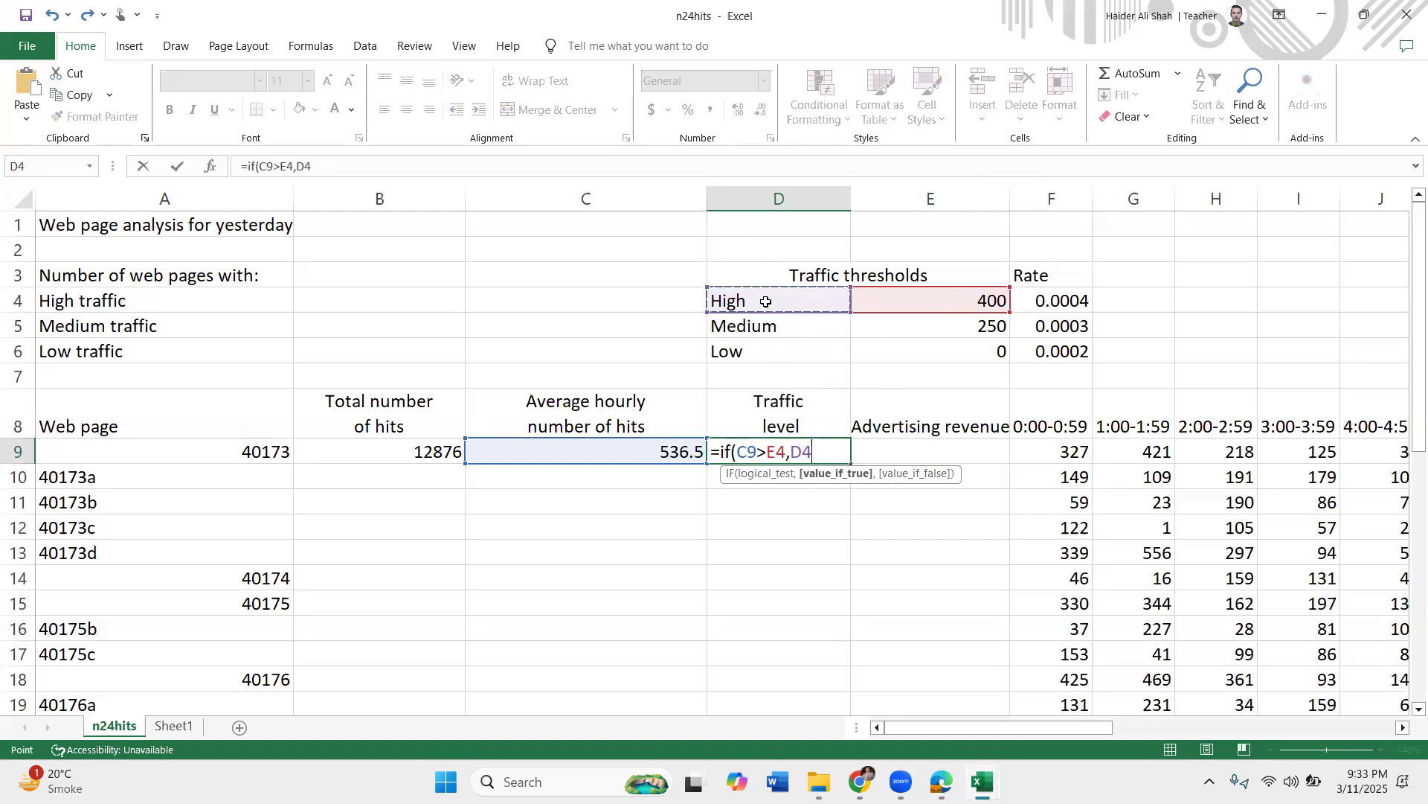
# - Complete the D9 formula with a nested IF that tests C9>E5, returning D5 when true and D6 otherwise
pyautogui.write(',if(')
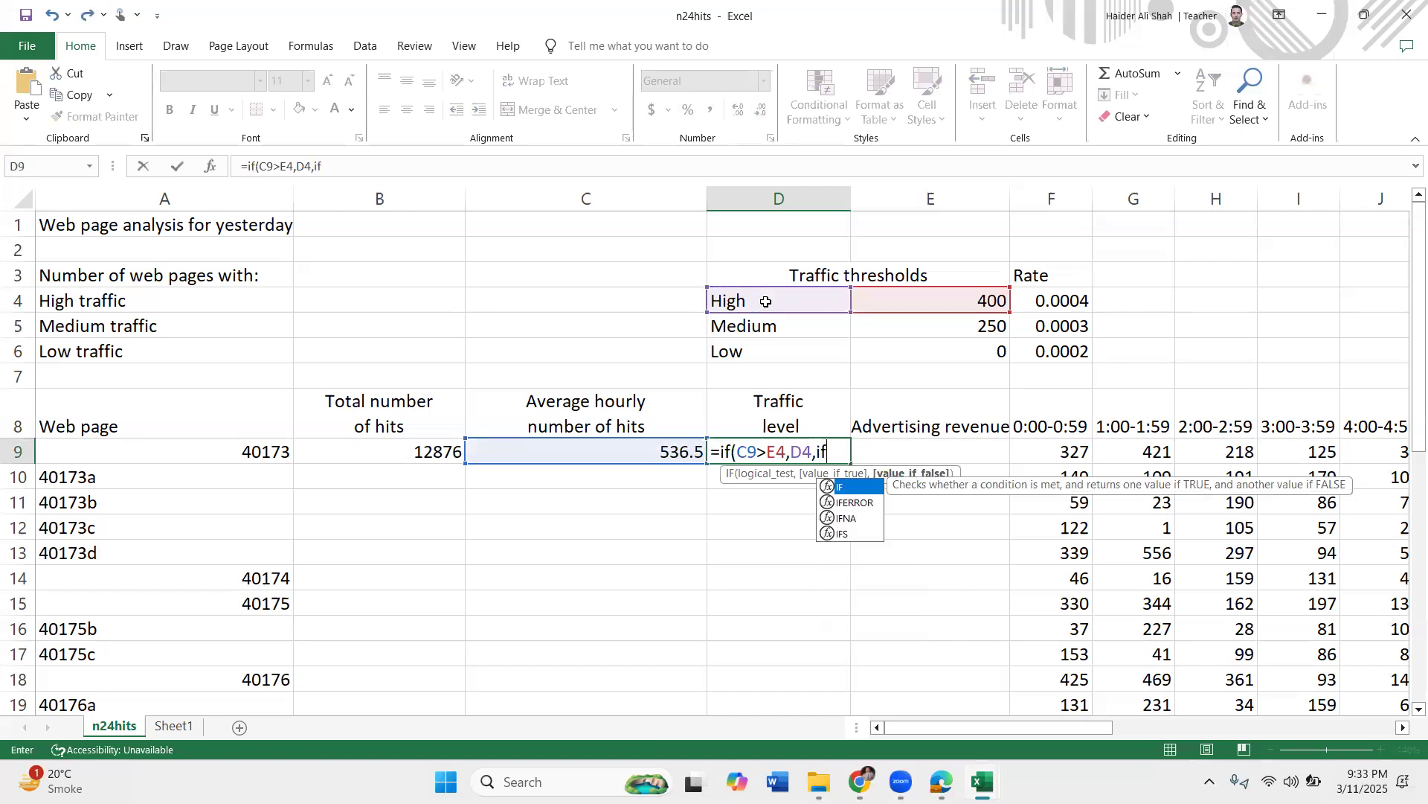
pyautogui.click(642, 451)
pyautogui.write('>')
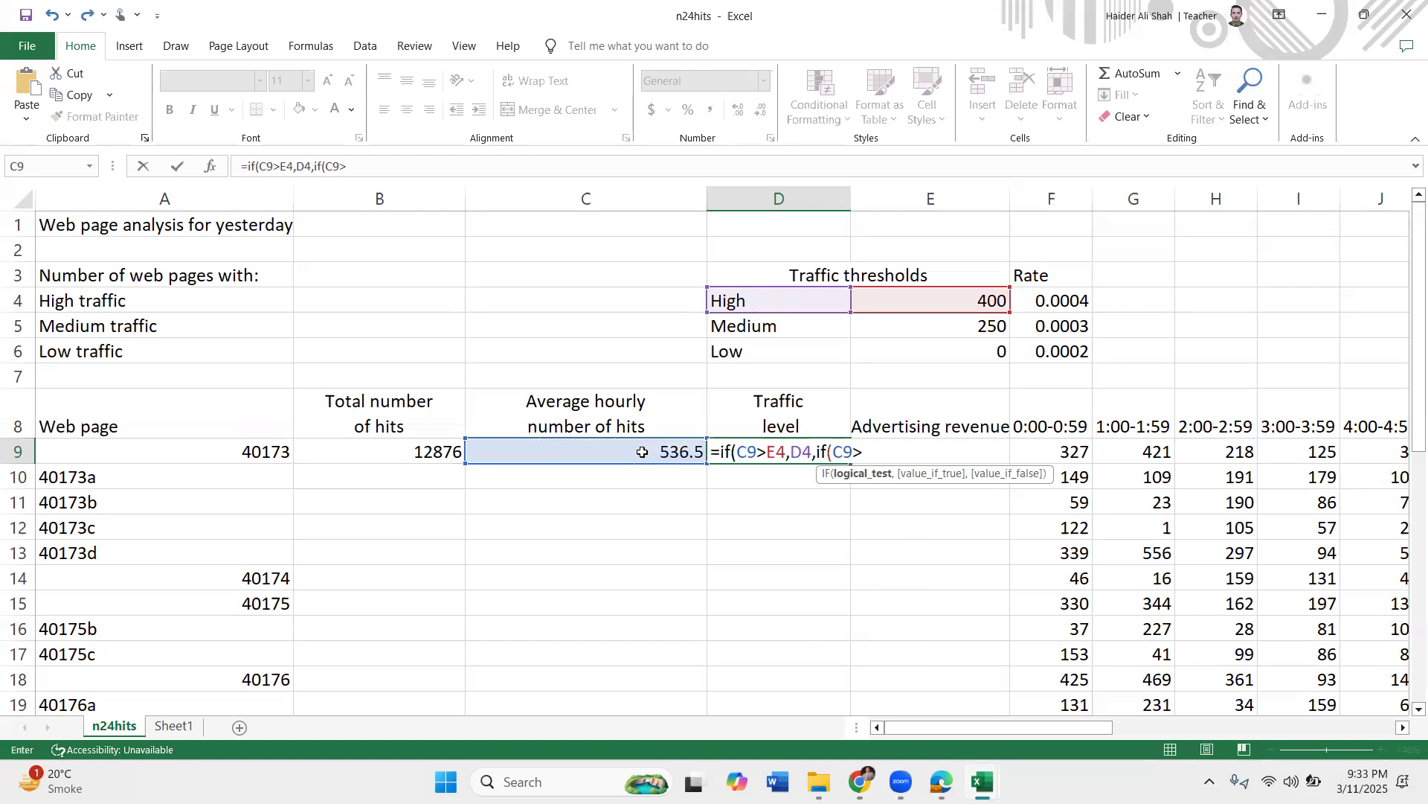
pyautogui.click(933, 323)
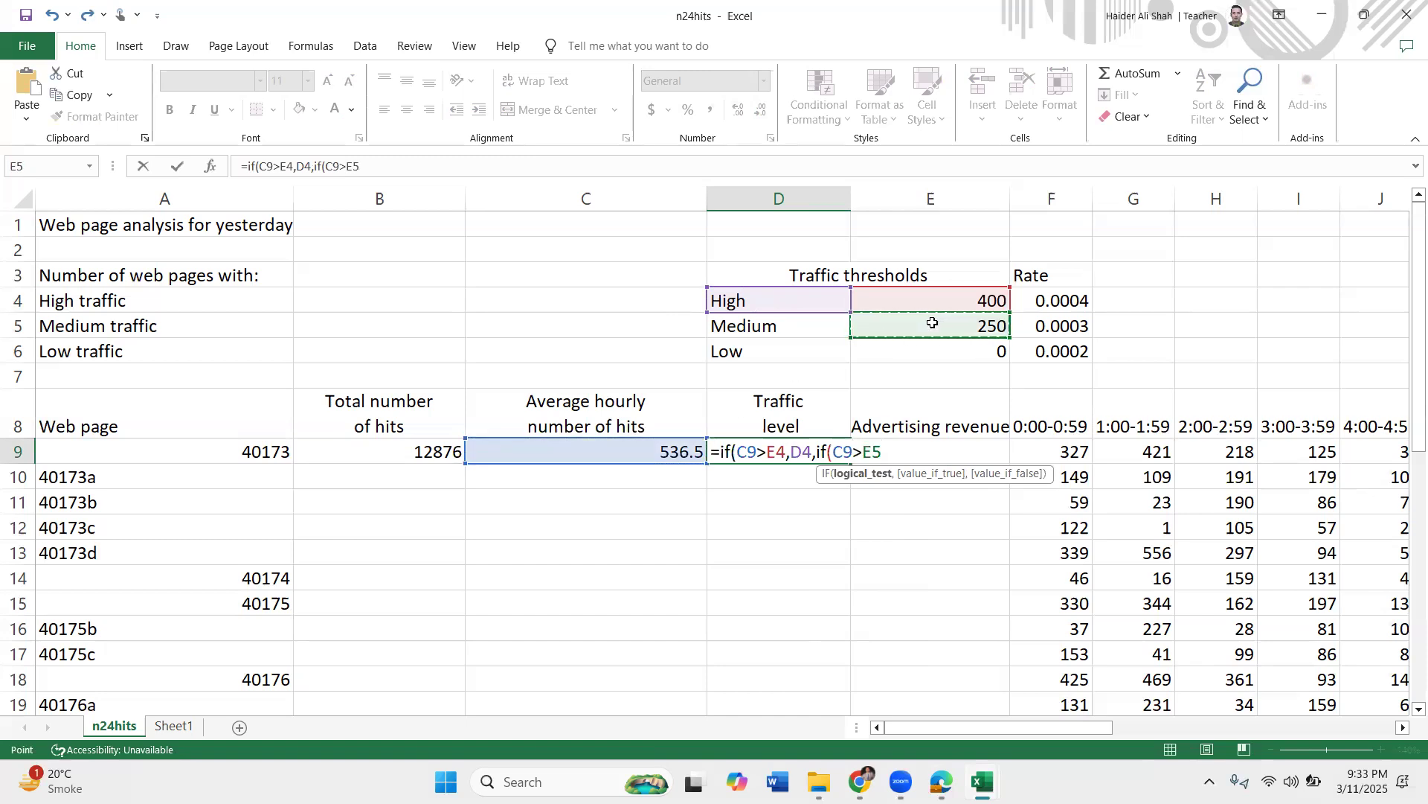
pyautogui.write(',')
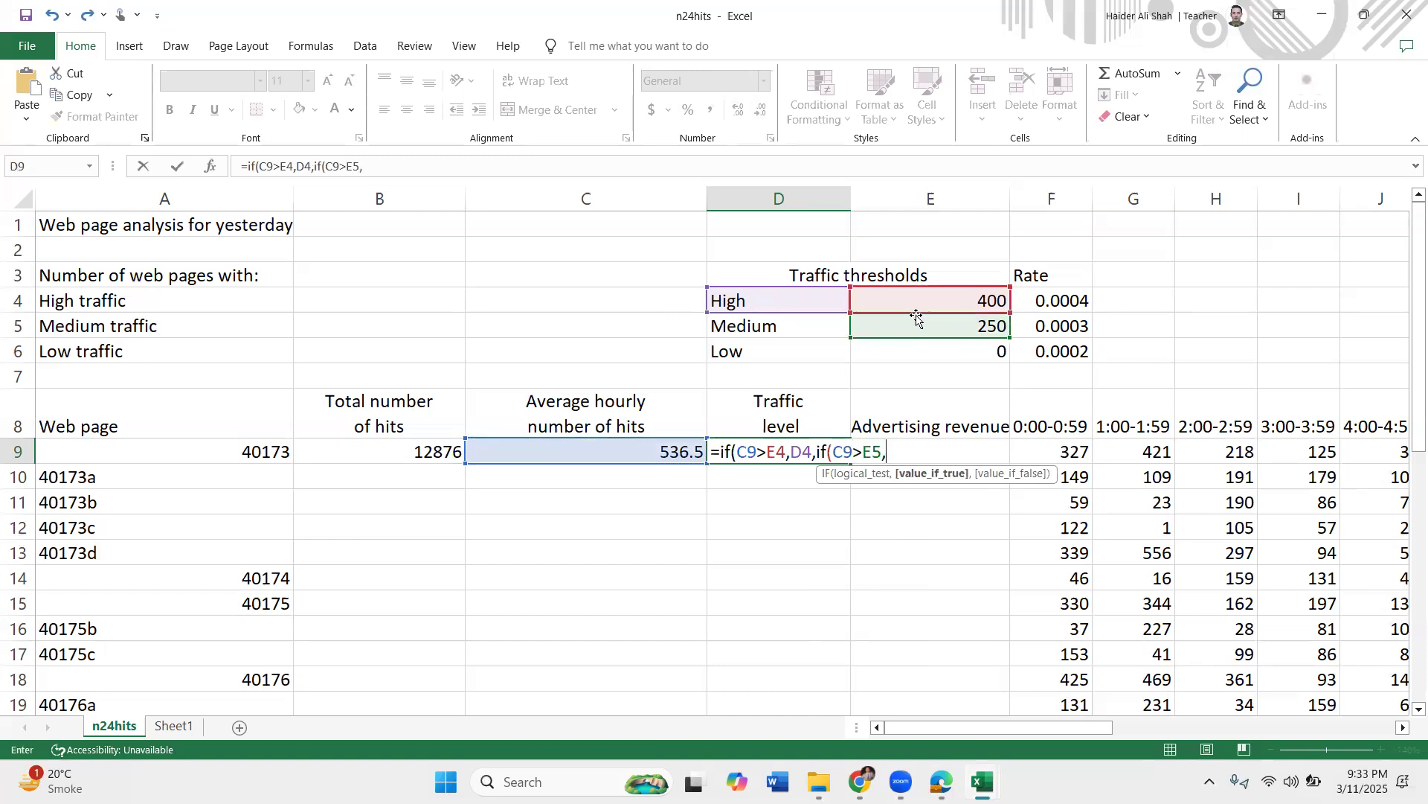
pyautogui.click(787, 334)
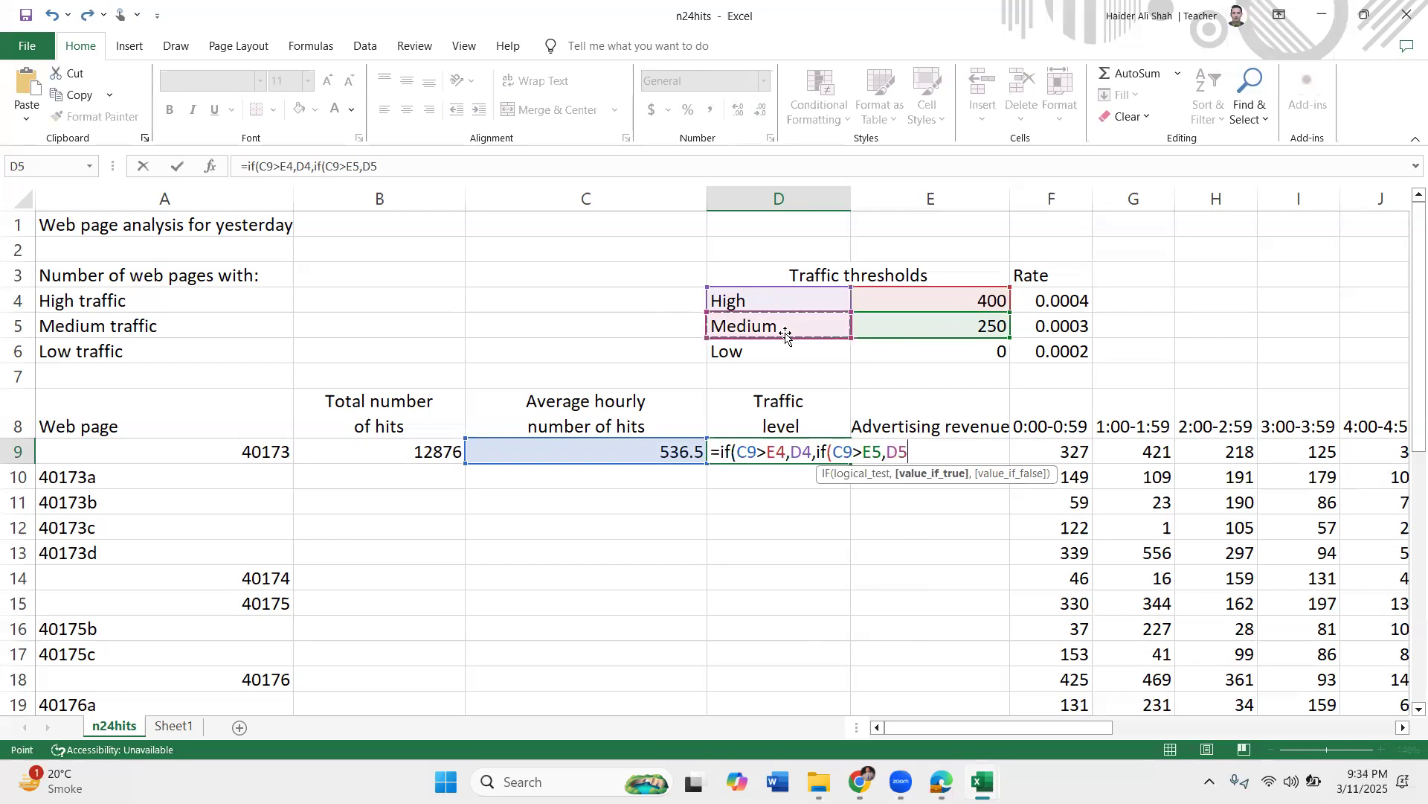
pyautogui.write(',')
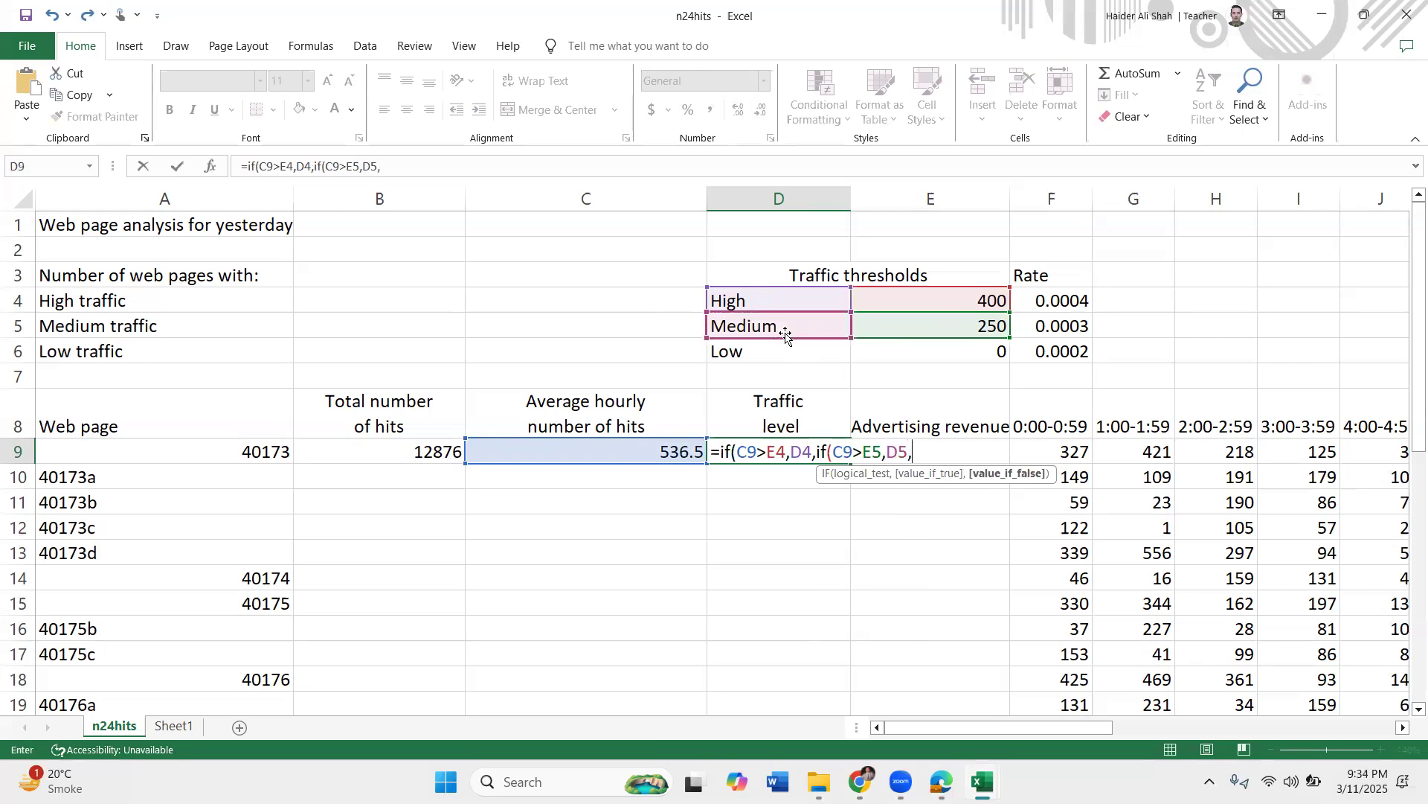
pyautogui.click(782, 354)
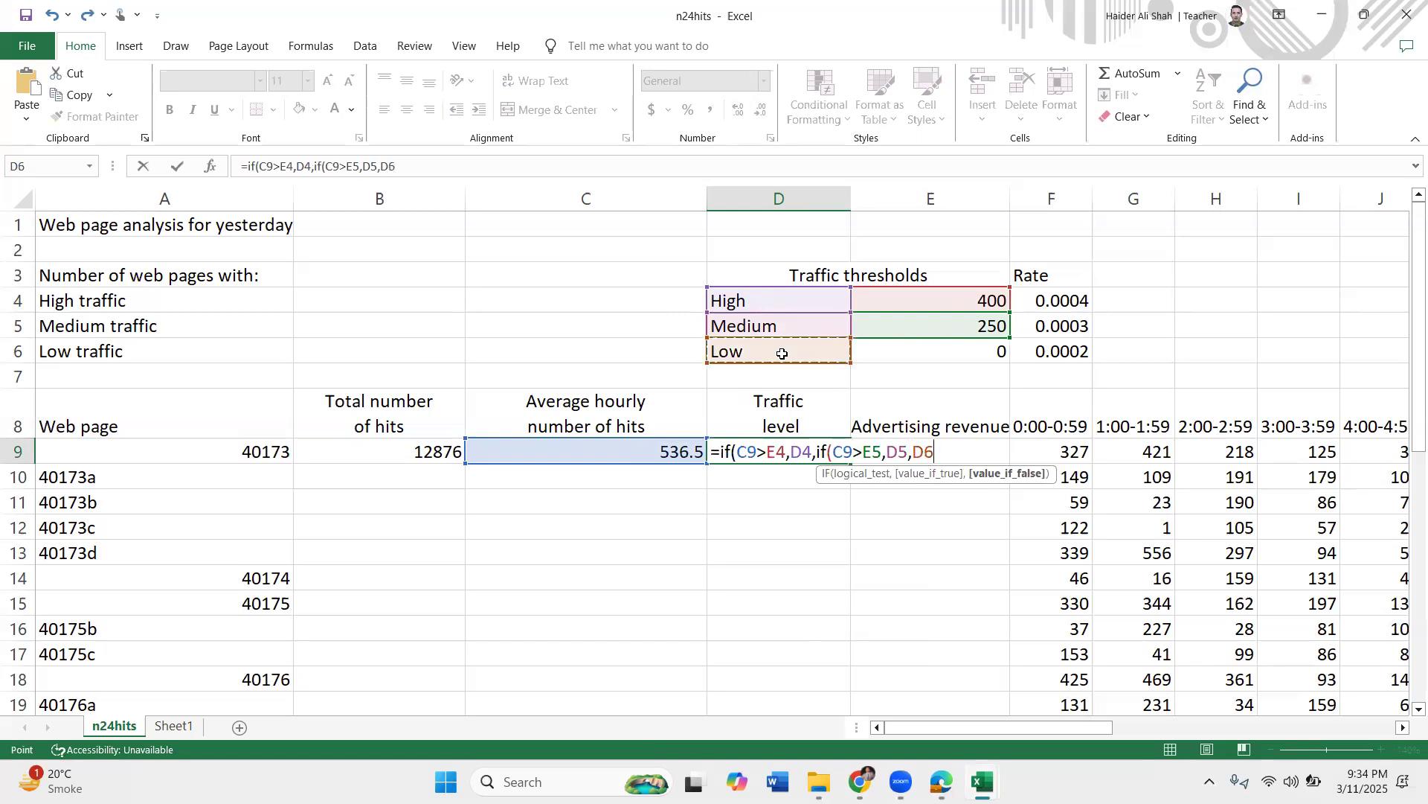
pyautogui.write(')')
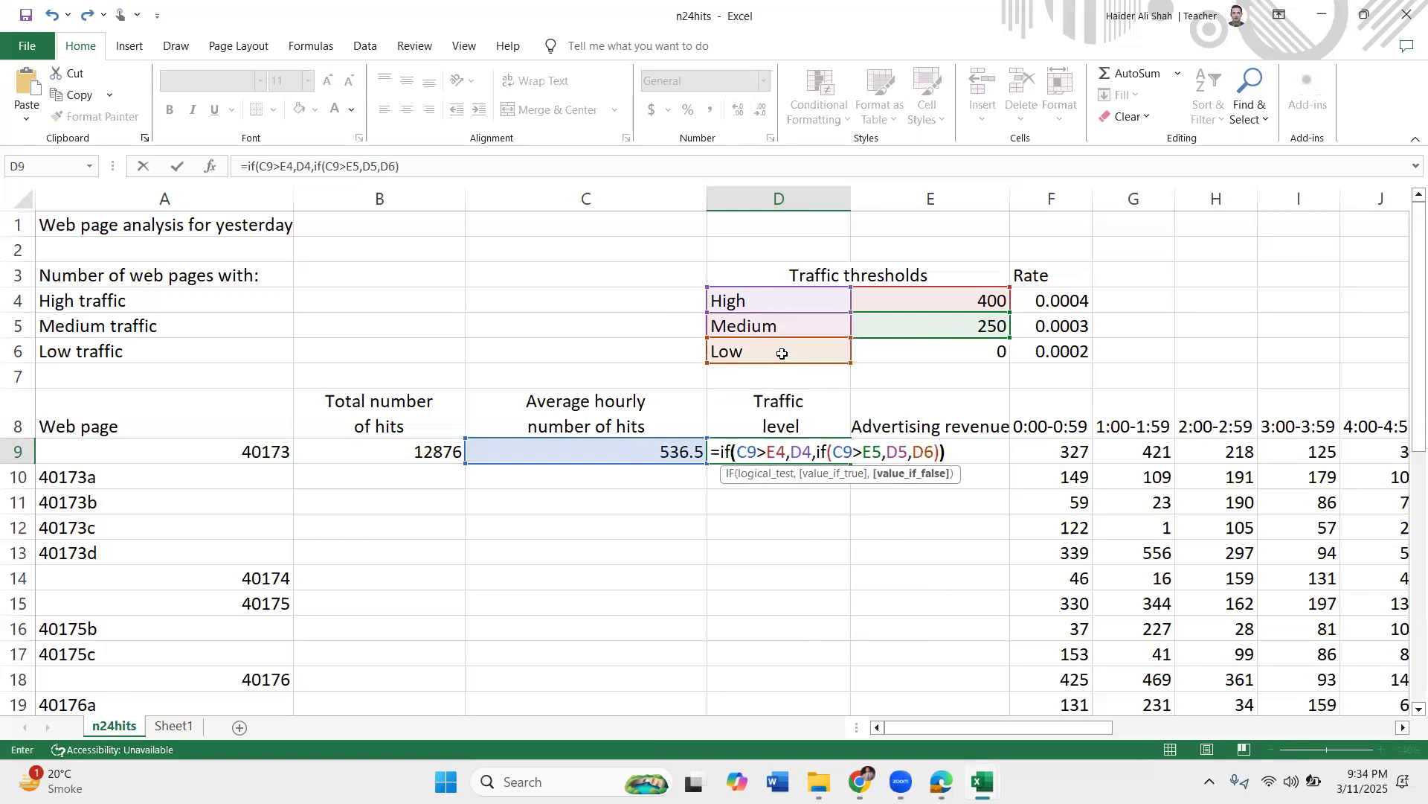
pyautogui.write(')')
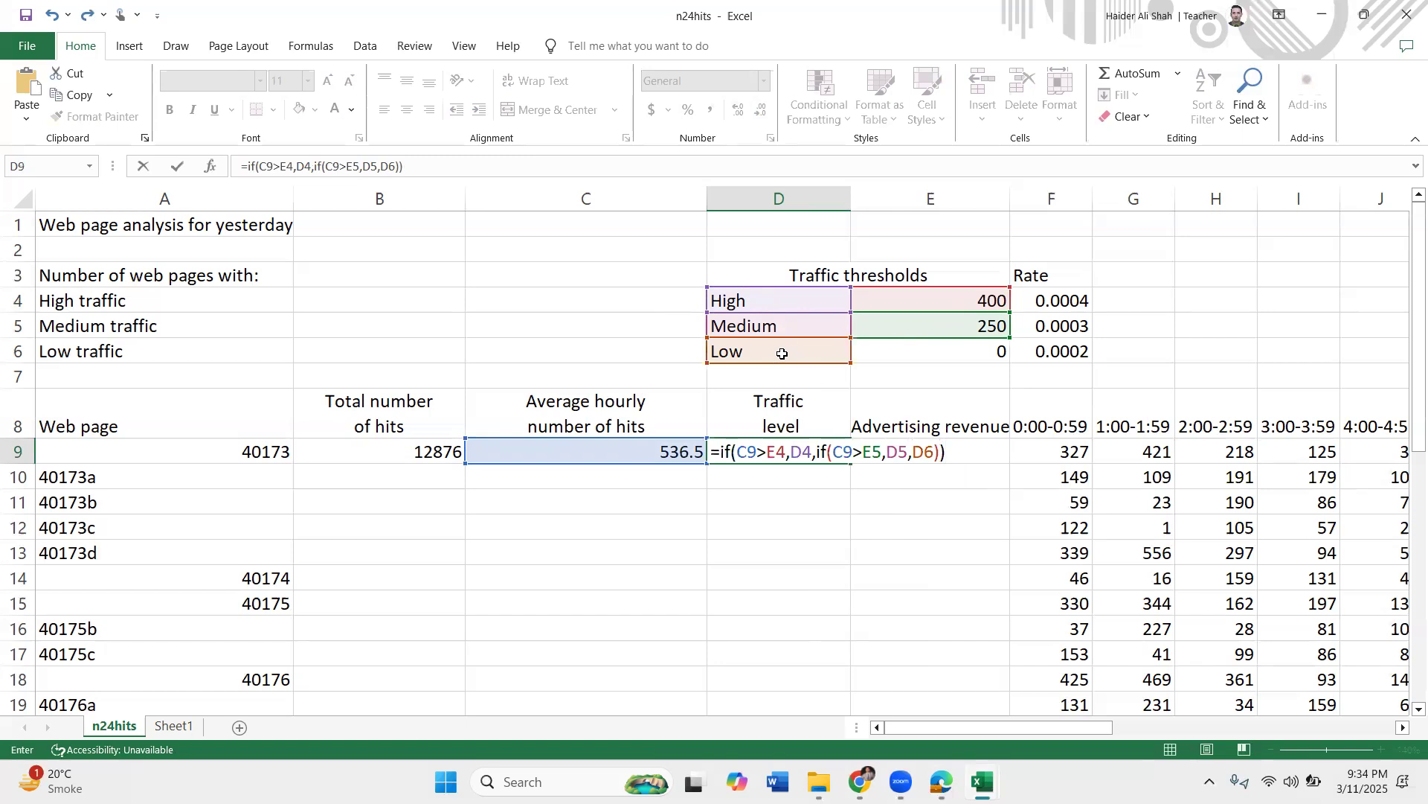
pyautogui.press('Return')
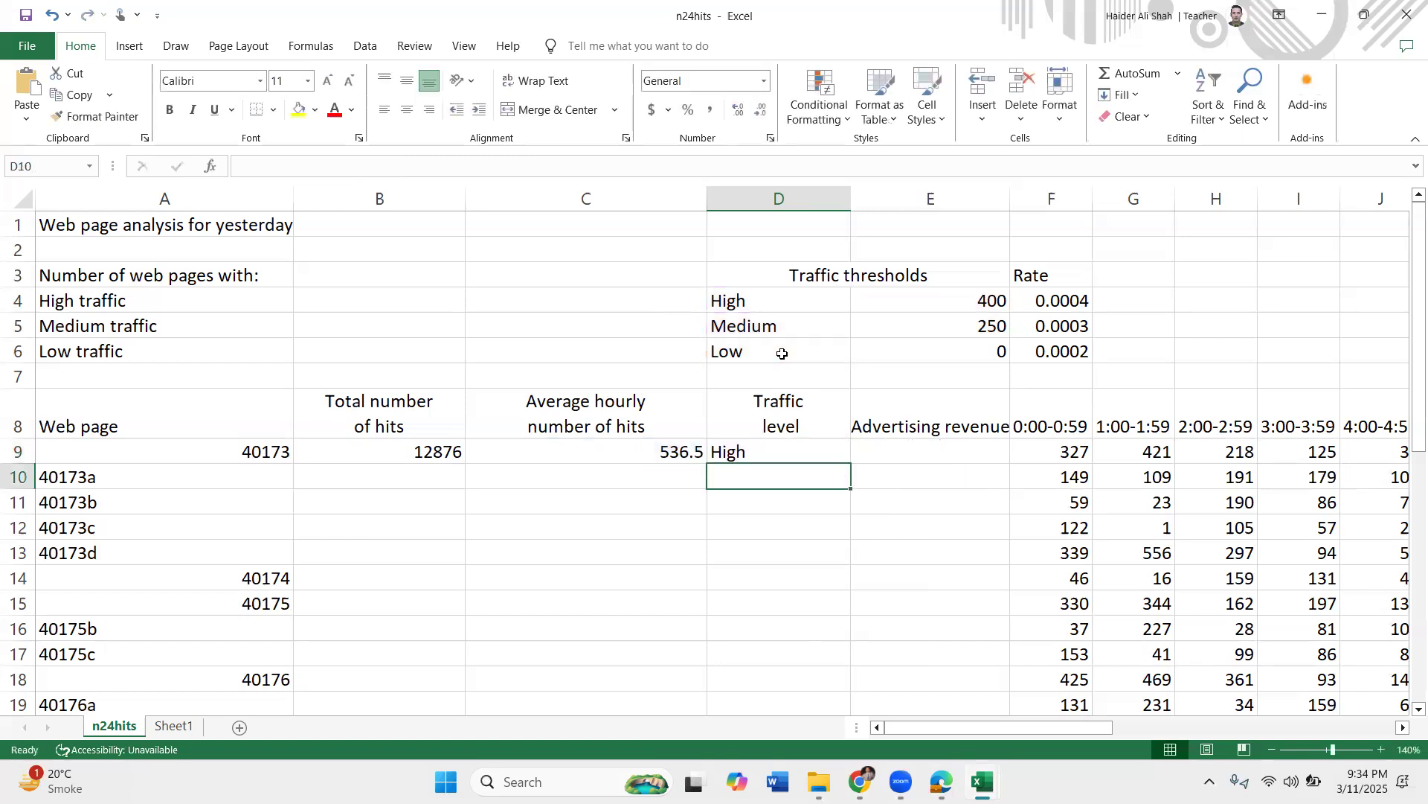
# - Check the D9 traffic level against the average in C9 and the threshold in E4, and review its nested IF formula
pyautogui.click(781, 453)
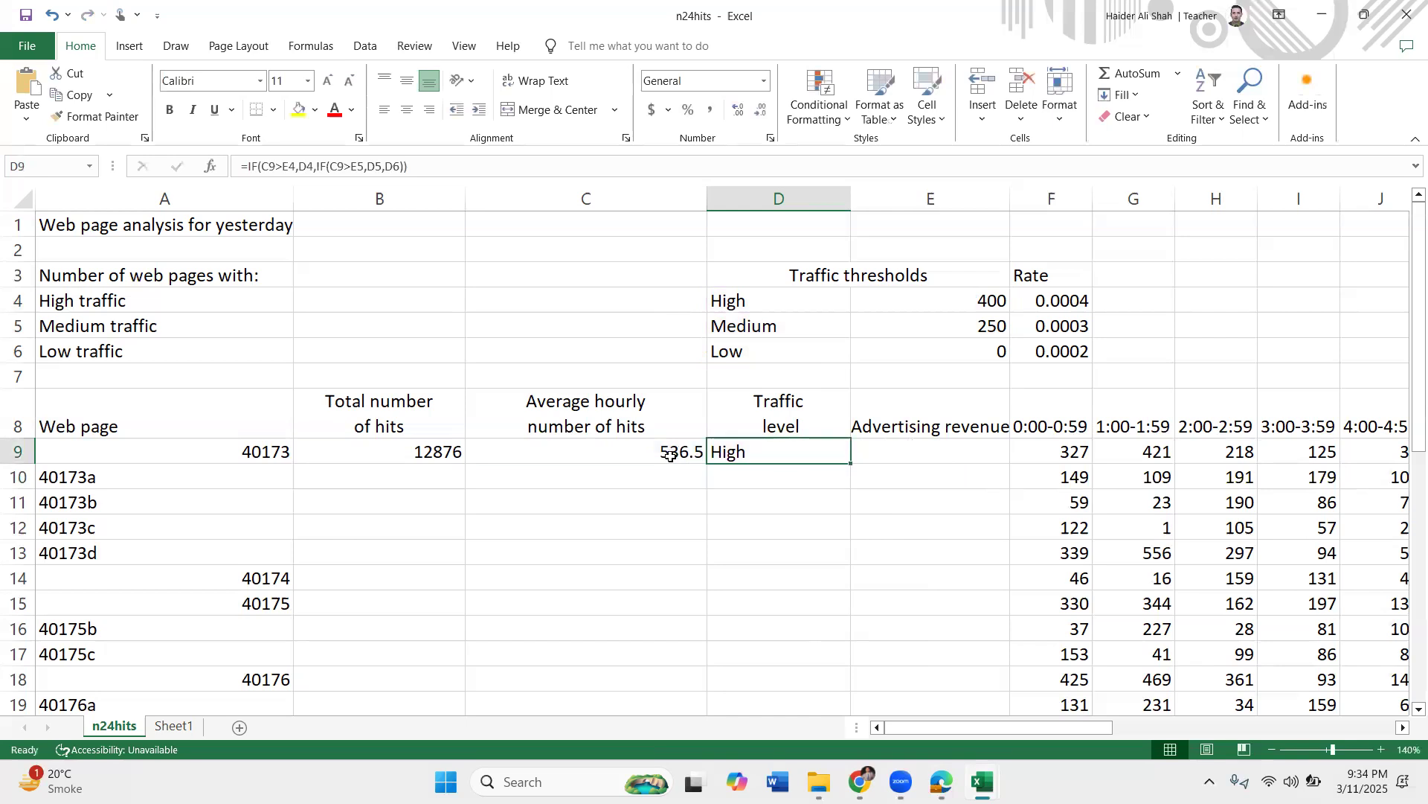
pyautogui.click(669, 455)
pyautogui.click(960, 292)
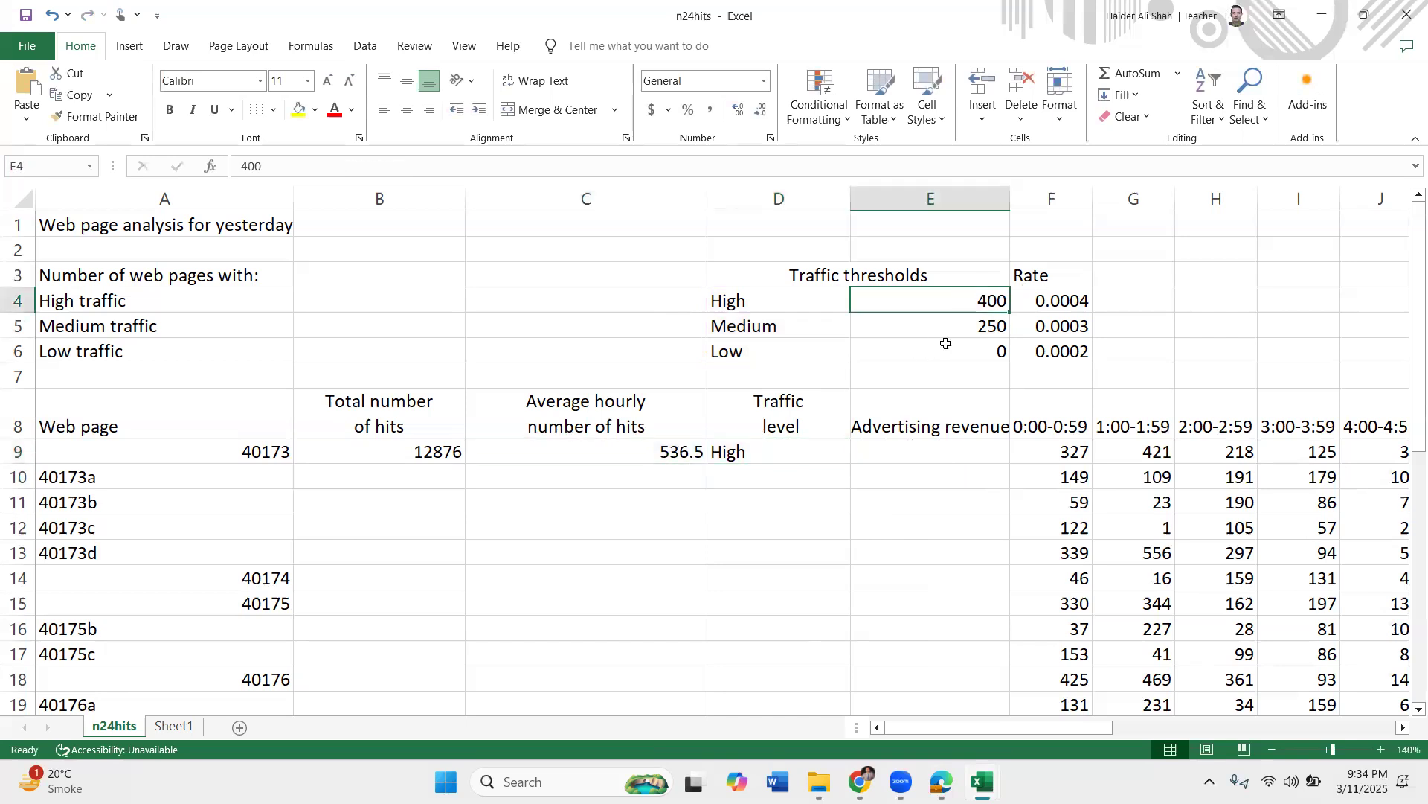
pyautogui.click(763, 459)
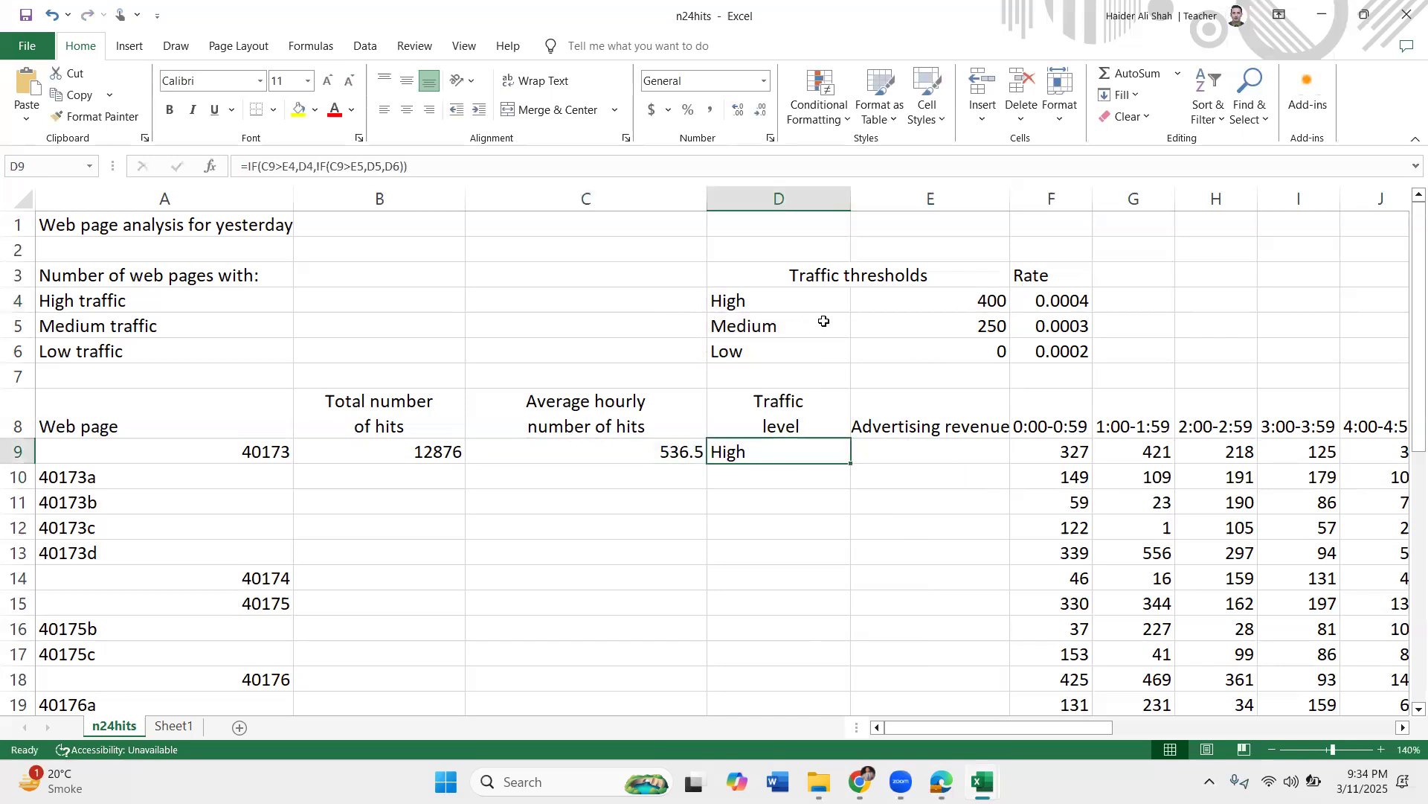
pyautogui.doubleClick(800, 452)
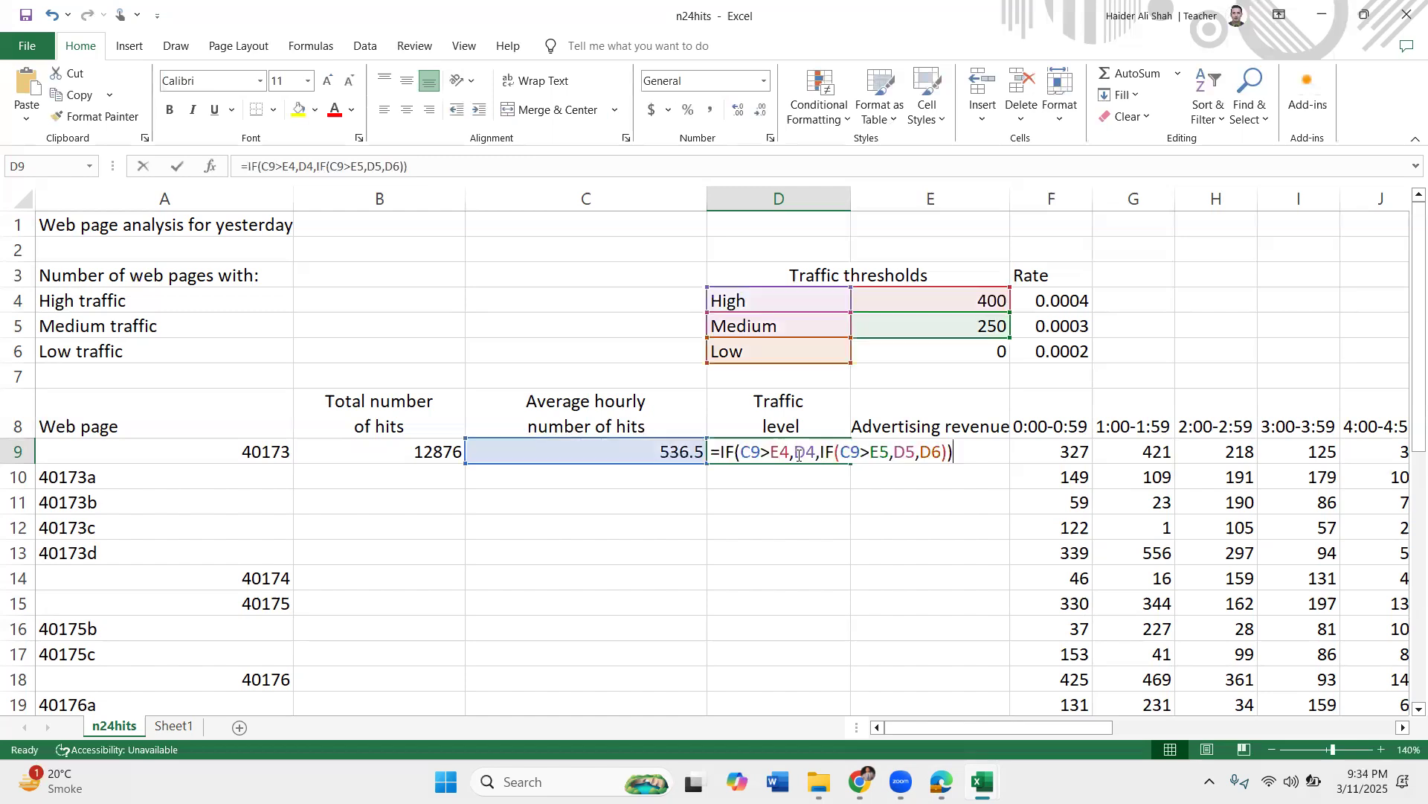
pyautogui.moveTo(750, 452); pyautogui.dragTo(944, 454)
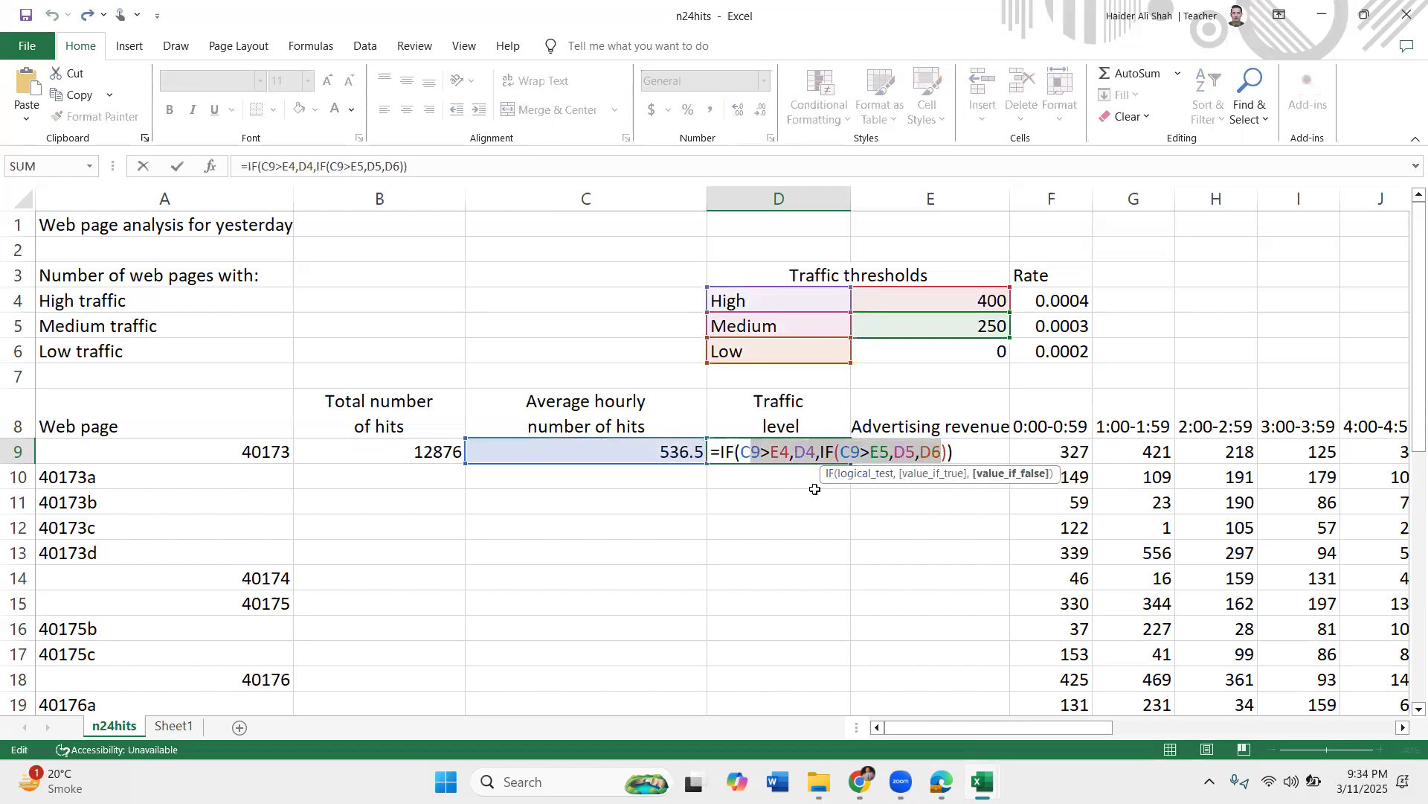
pyautogui.press('Return')
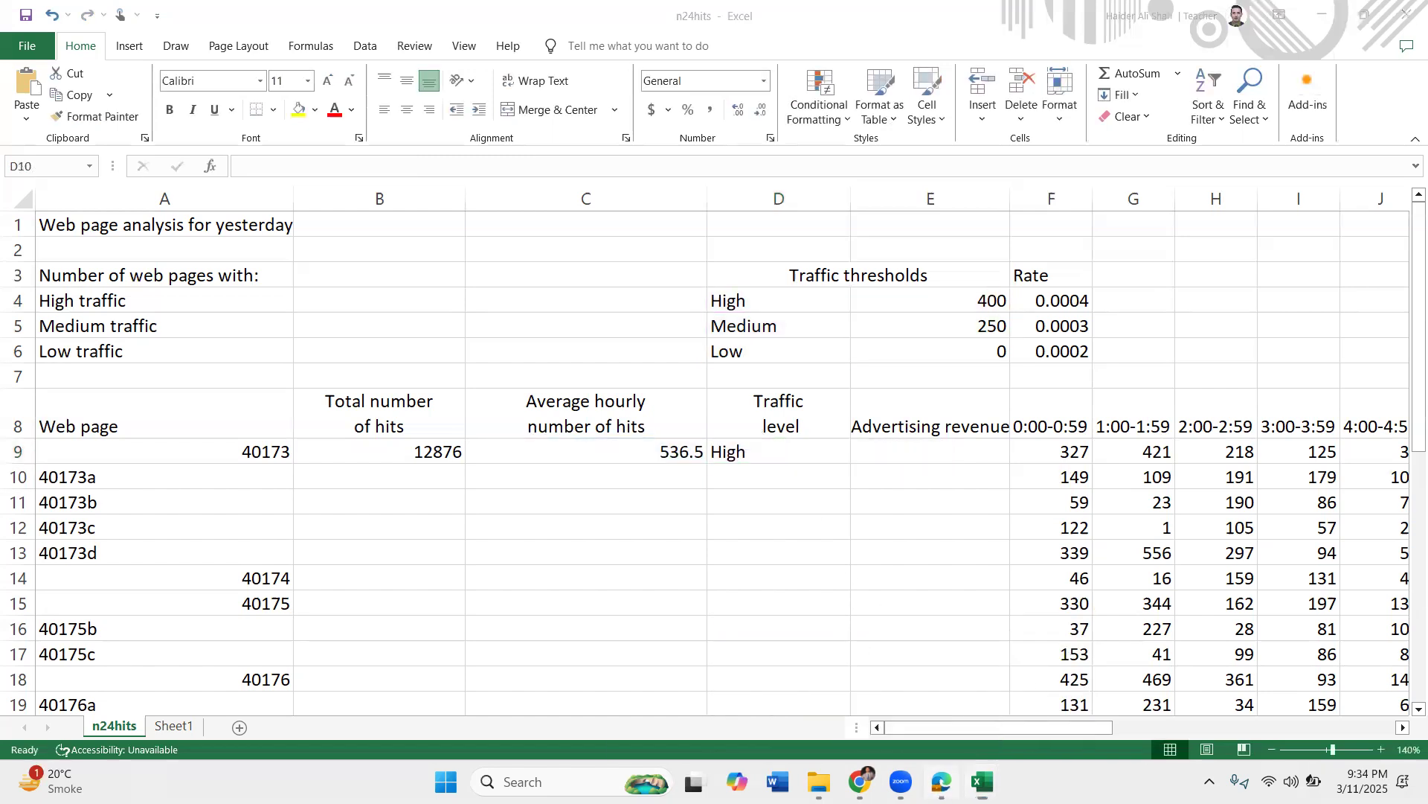
# - Switch to the question paper PDF, read question 6 about the E9 formula, and return to the n24hits workbook
pyautogui.hotkey('alt', 'Tab')
pyautogui.click(397, 410)
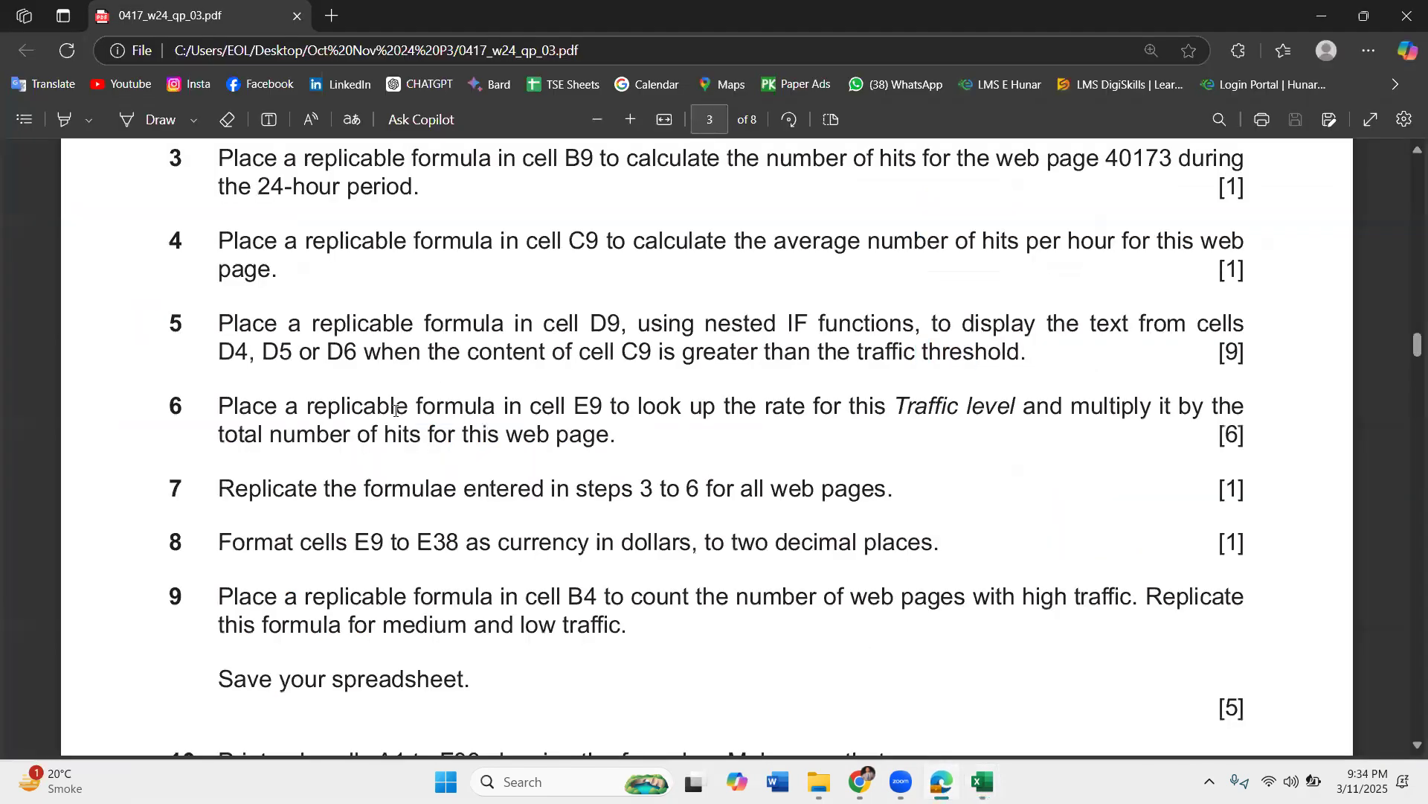
pyautogui.doubleClick(591, 402)
pyautogui.moveTo(999, 778)
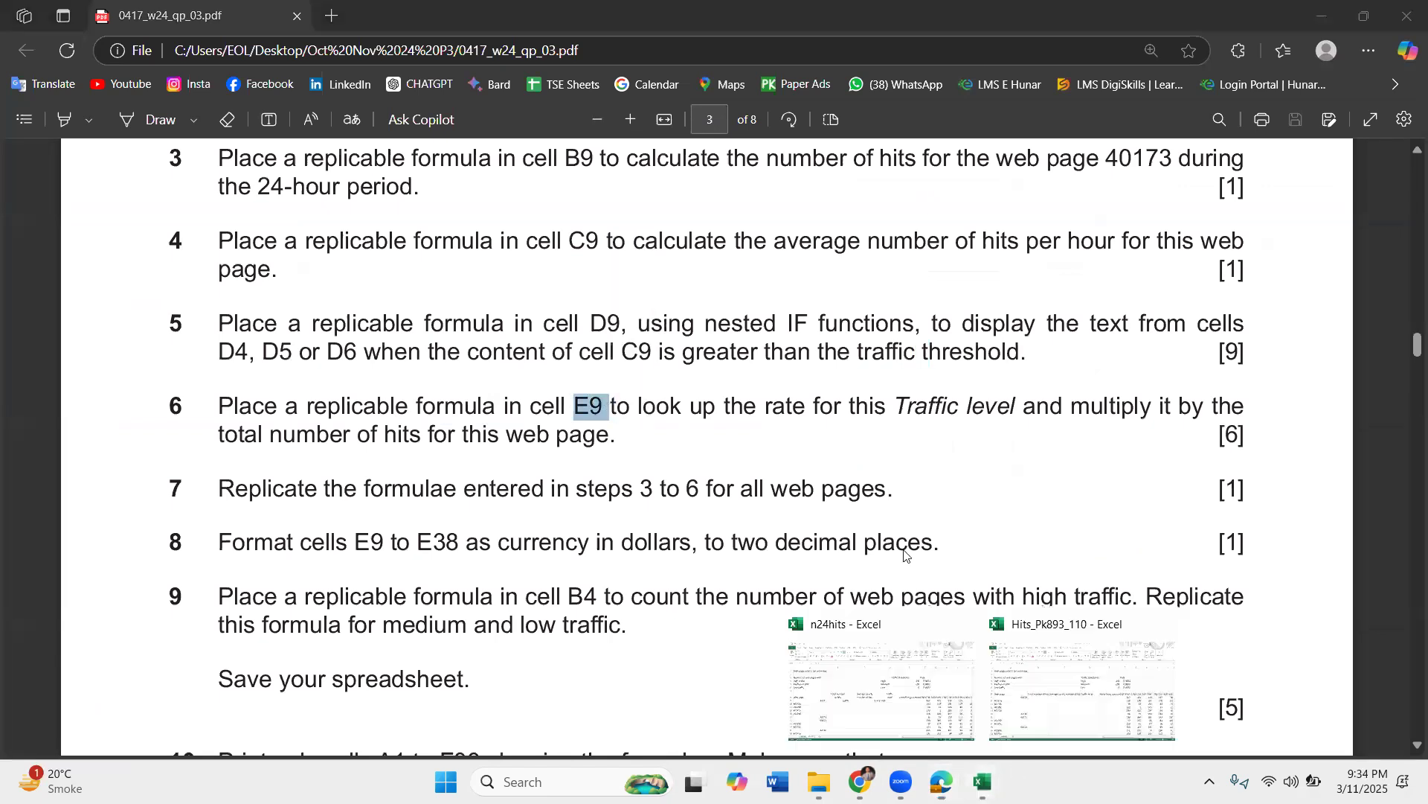
pyautogui.click(965, 625)
pyautogui.click(965, 666)
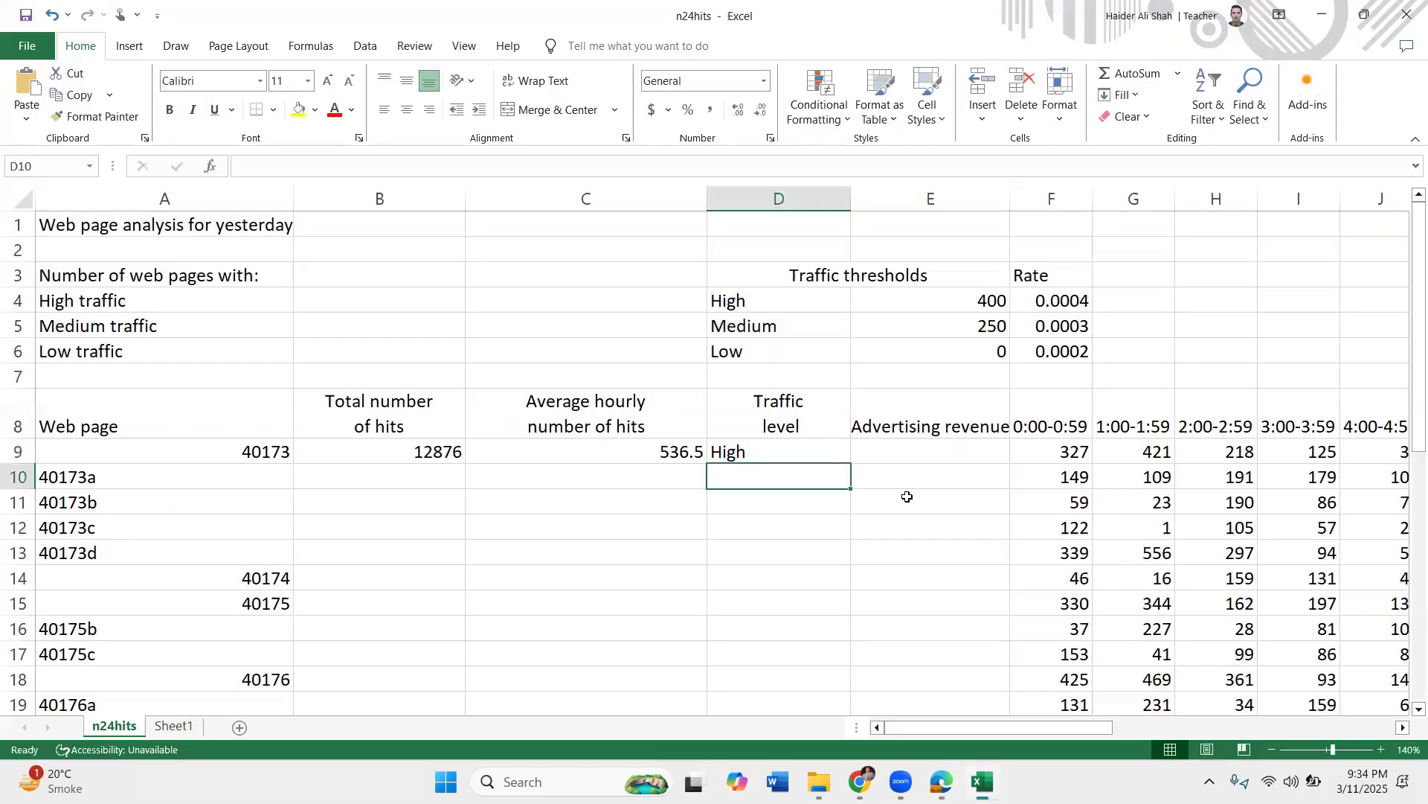
# - Autofit column E and split the "Advertising revenue" heading in E8 onto two lines
pyautogui.click(906, 452)
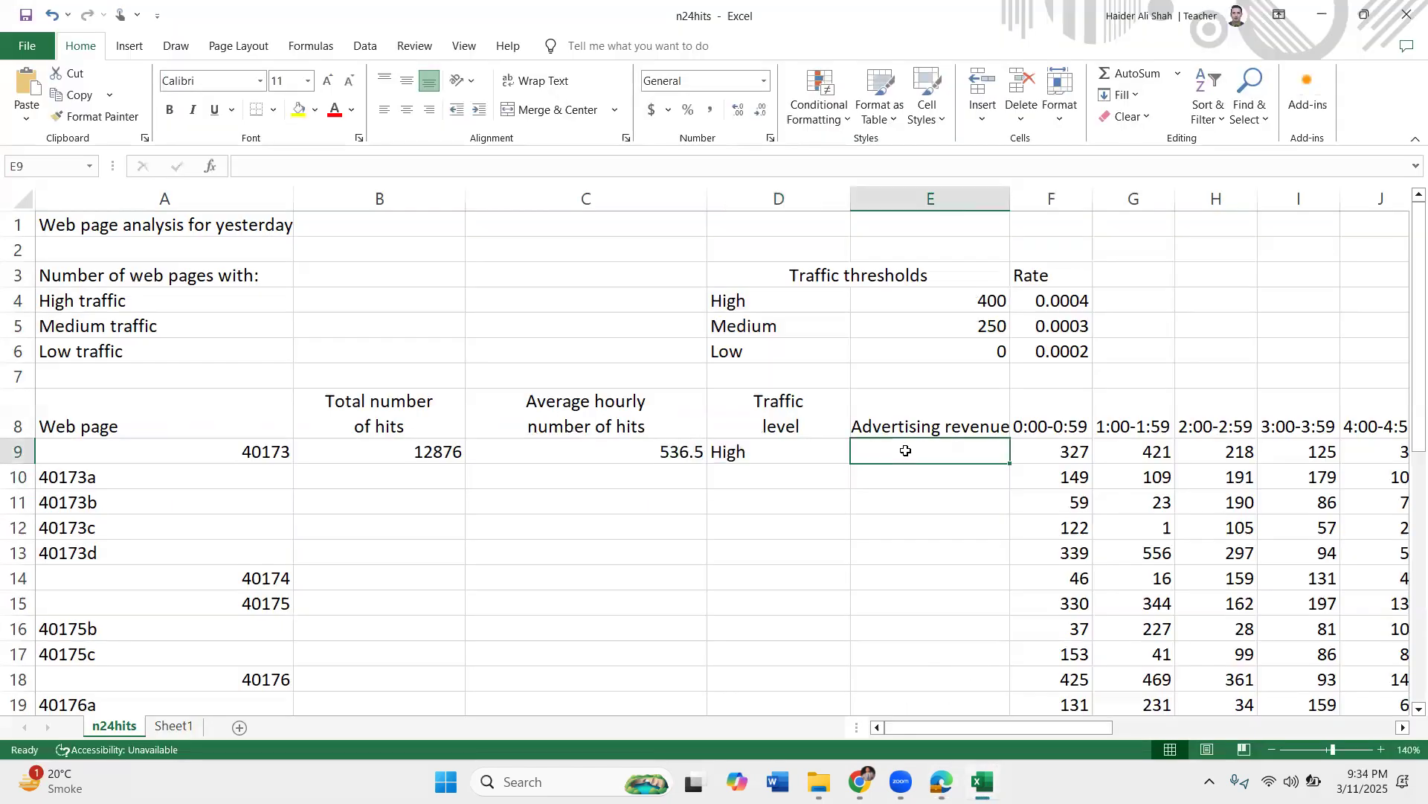
pyautogui.doubleClick(1010, 198)
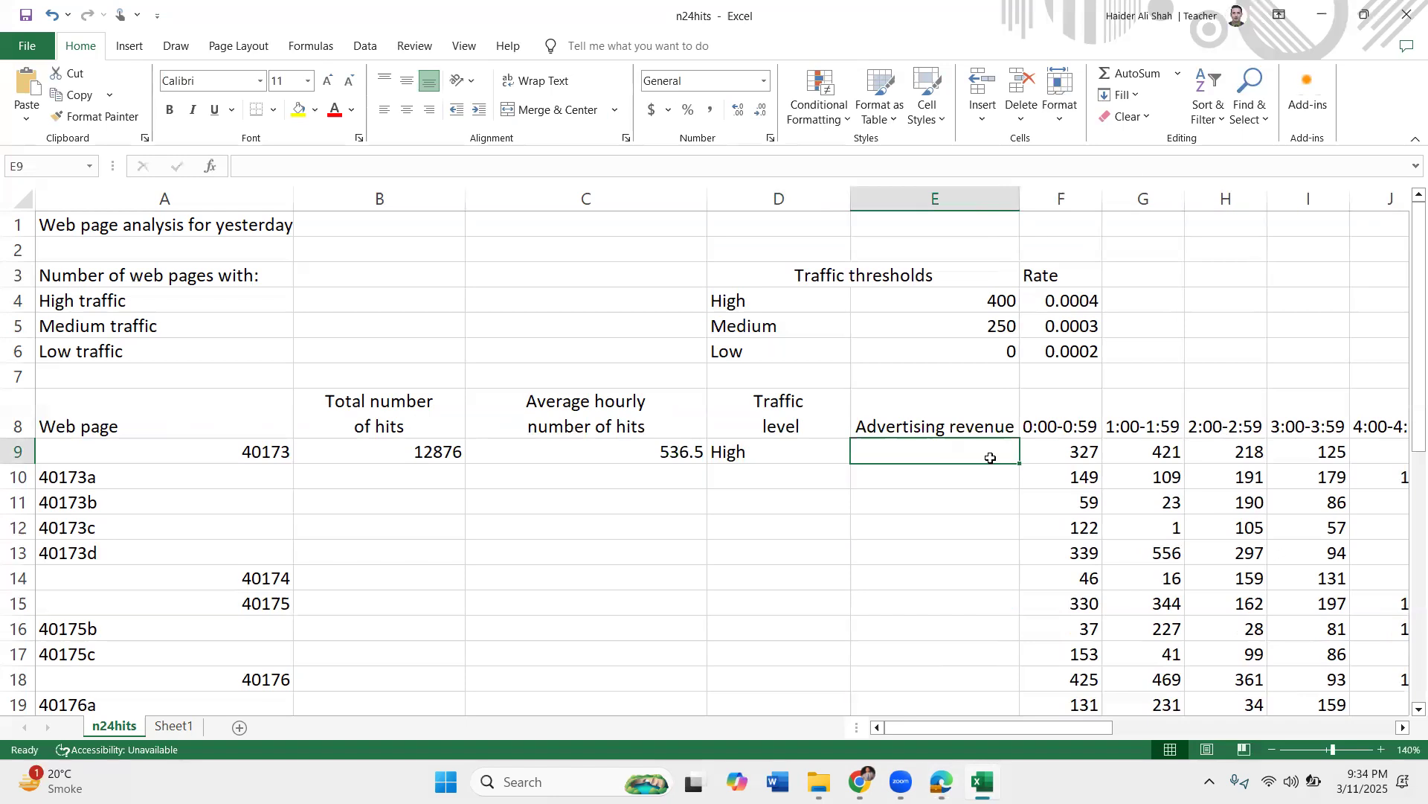
pyautogui.doubleClick(951, 427)
pyautogui.hotkey('alt', 'Return')
pyautogui.press('Return')
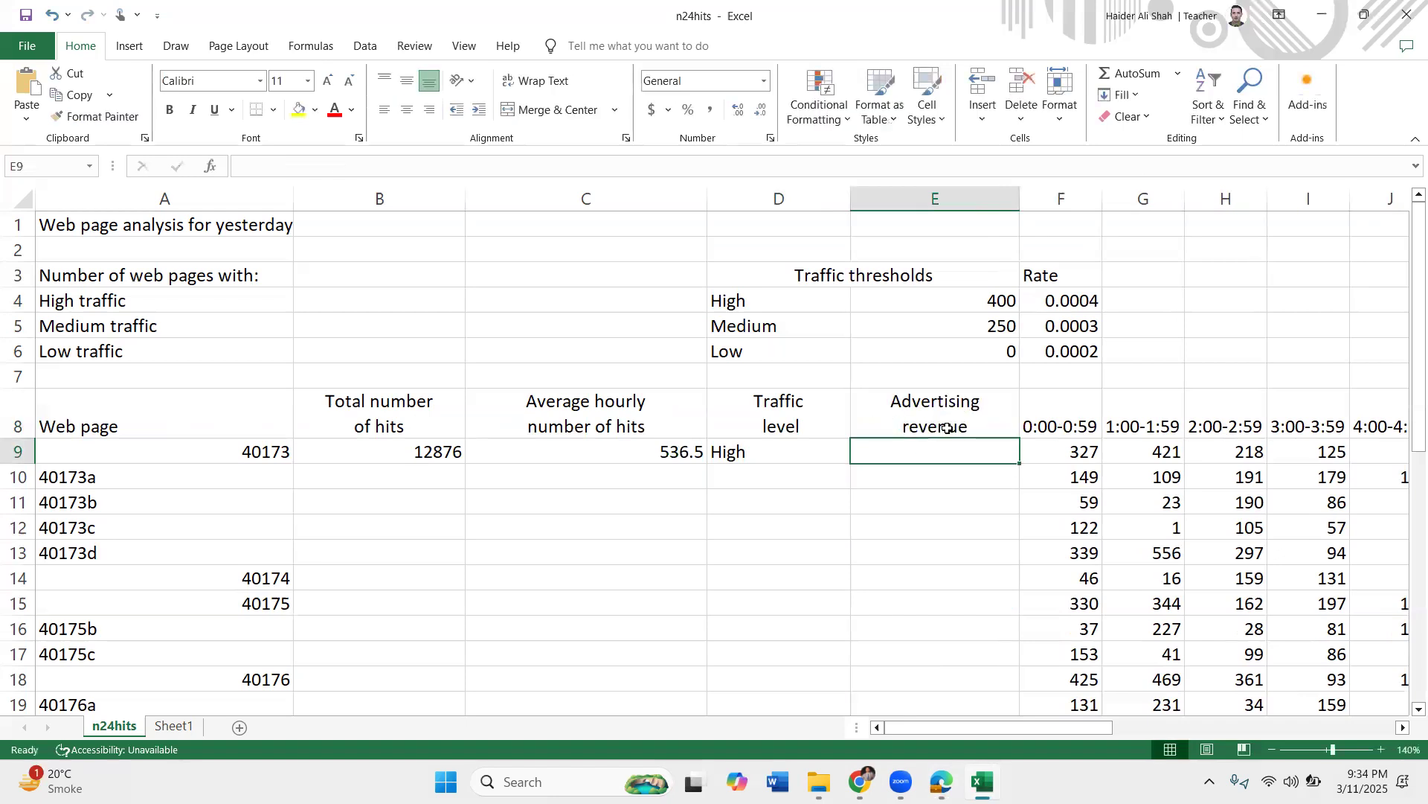
# - Reread question 6 in the PDF on looking up the rate for the traffic level, and return to the n24hits workbook
pyautogui.click(928, 766)
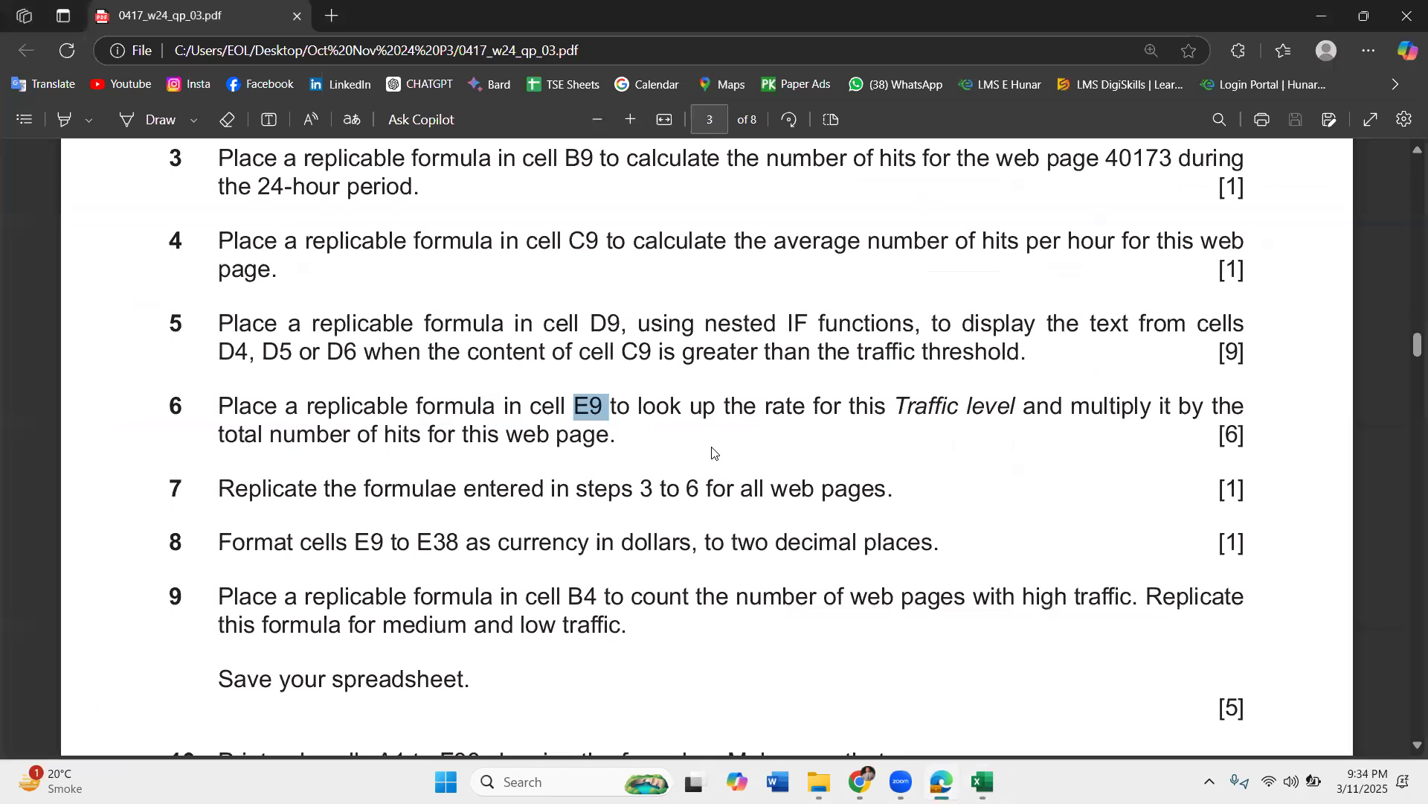
pyautogui.moveTo(691, 408); pyautogui.dragTo(731, 408)
pyautogui.click(885, 457)
pyautogui.doubleClick(789, 406)
pyautogui.click(878, 492)
pyautogui.moveTo(907, 407); pyautogui.dragTo(1049, 407)
pyautogui.click(982, 782)
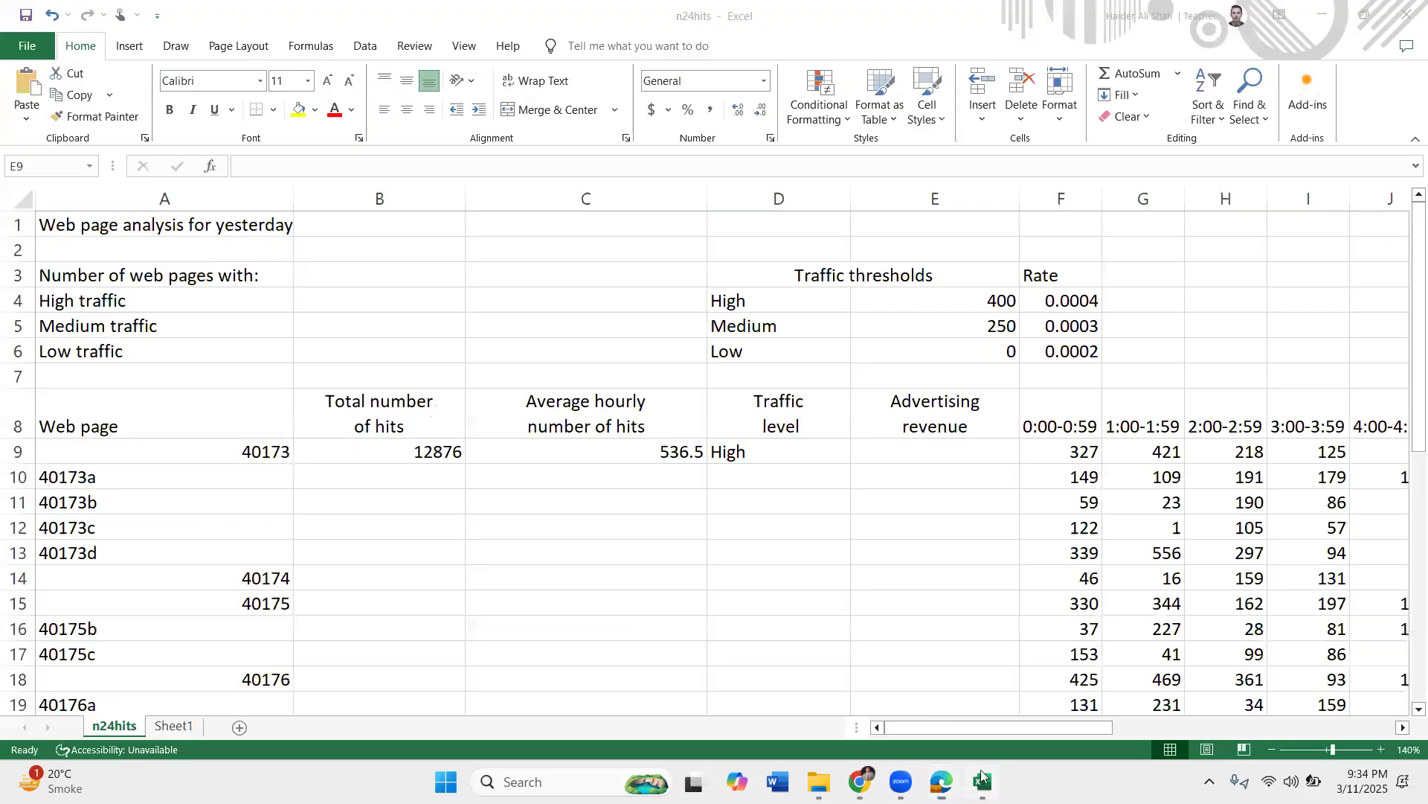
# - Centre the traffic level in D9 and compare the High label in D4 with its rate in F4
pyautogui.click(774, 452)
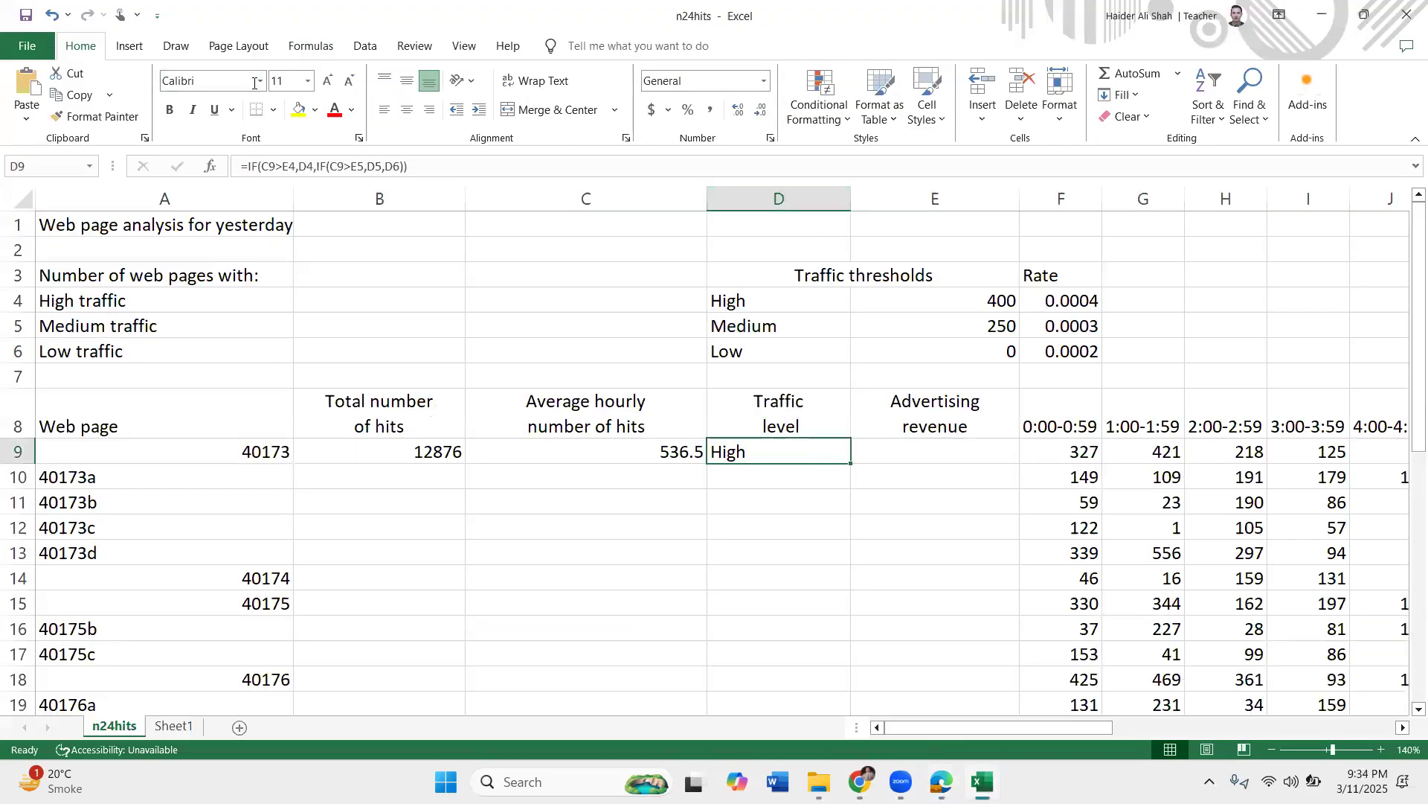
pyautogui.click(407, 110)
pyautogui.click(1049, 302)
pyautogui.click(781, 296)
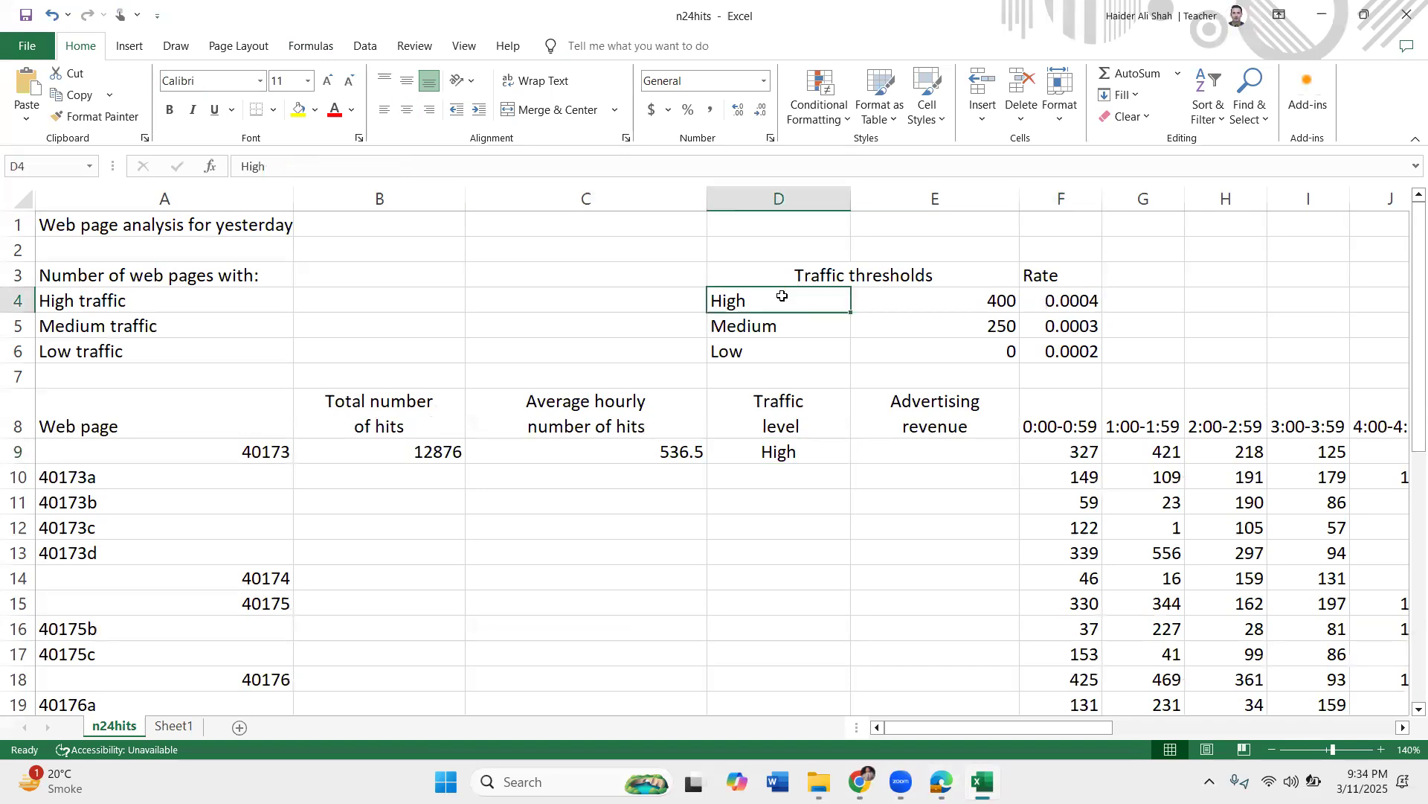
pyautogui.click(1069, 302)
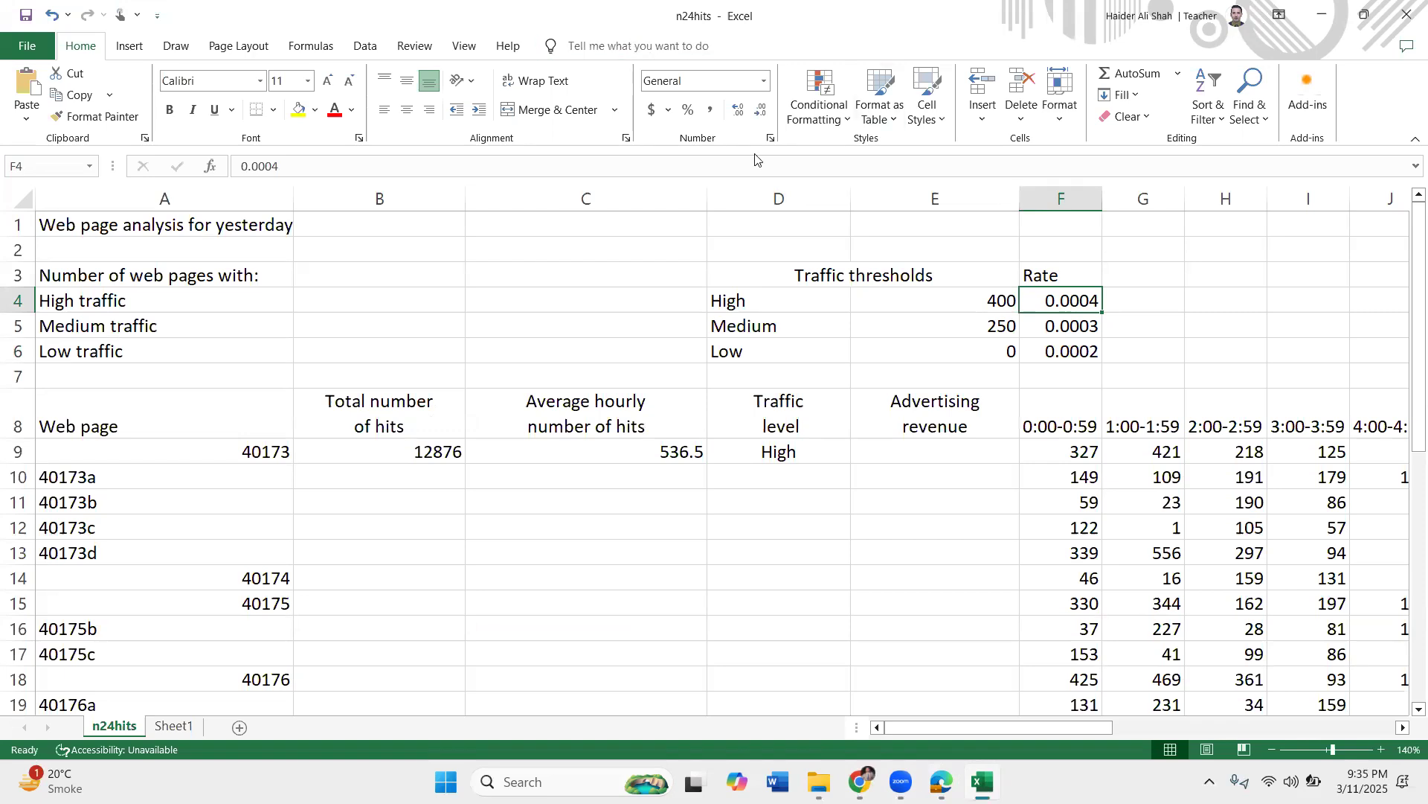
# - Read in the PDF which value question 6 multiplies the rate by, and return to the n24hits workbook
pyautogui.click(941, 780)
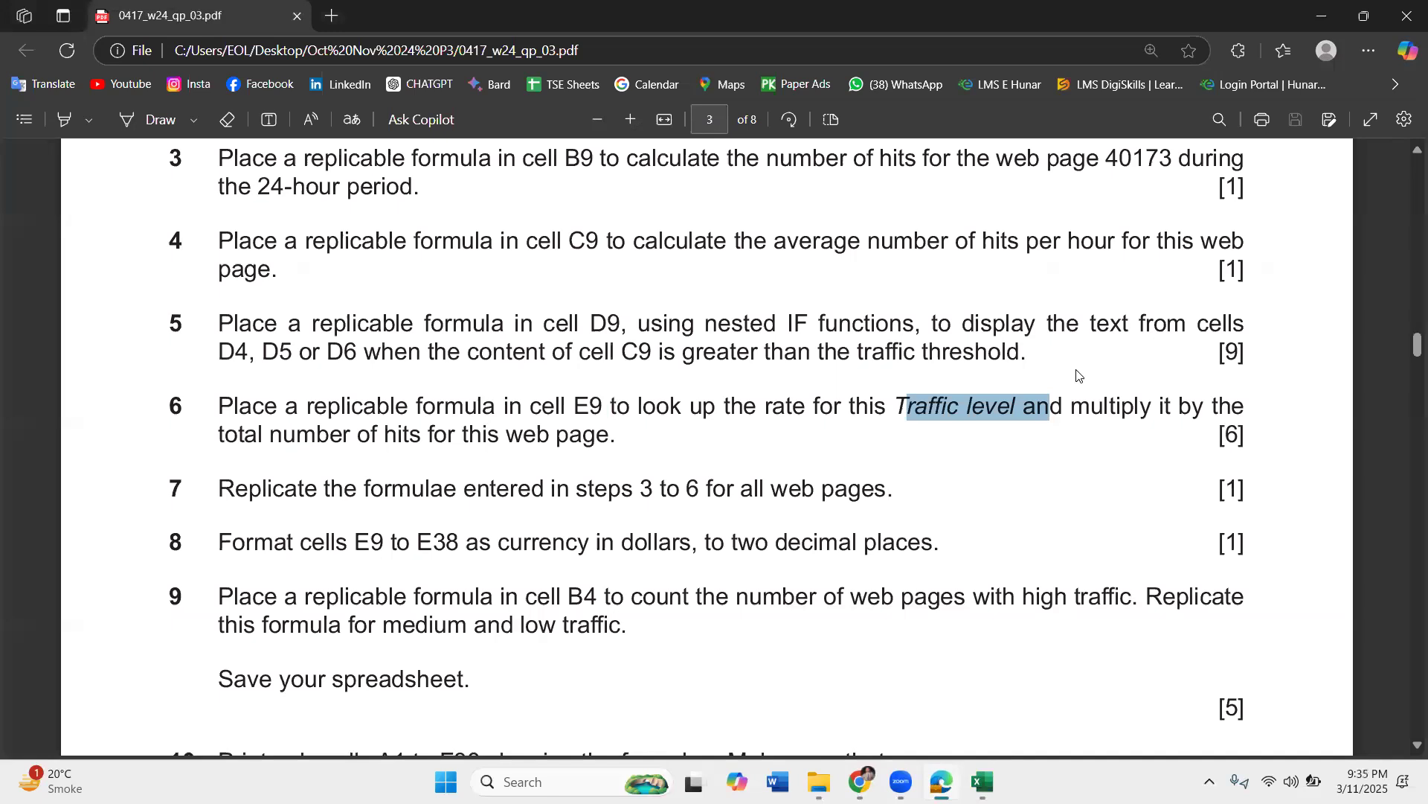
pyautogui.click(1162, 406)
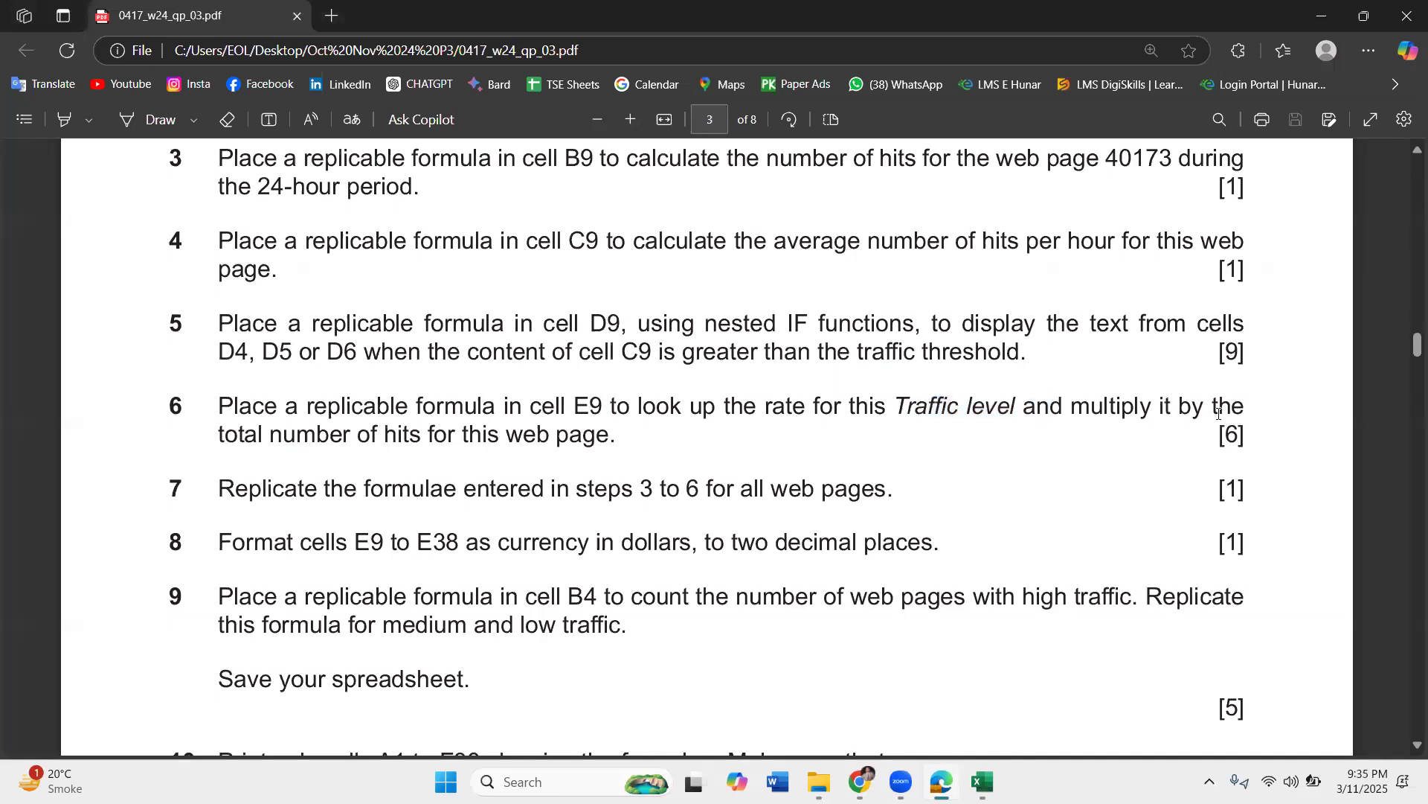
pyautogui.moveTo(283, 439); pyautogui.dragTo(421, 439)
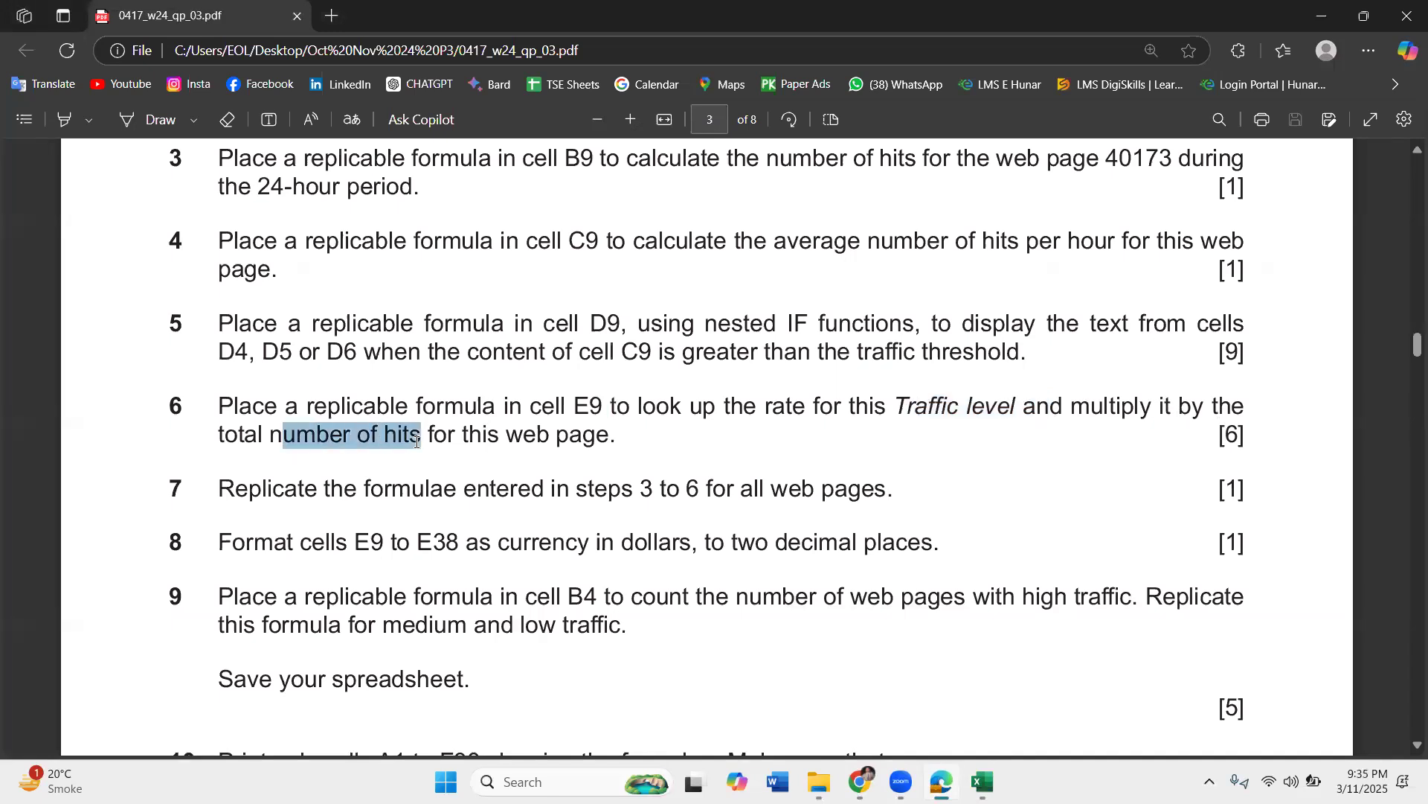
pyautogui.click(560, 470)
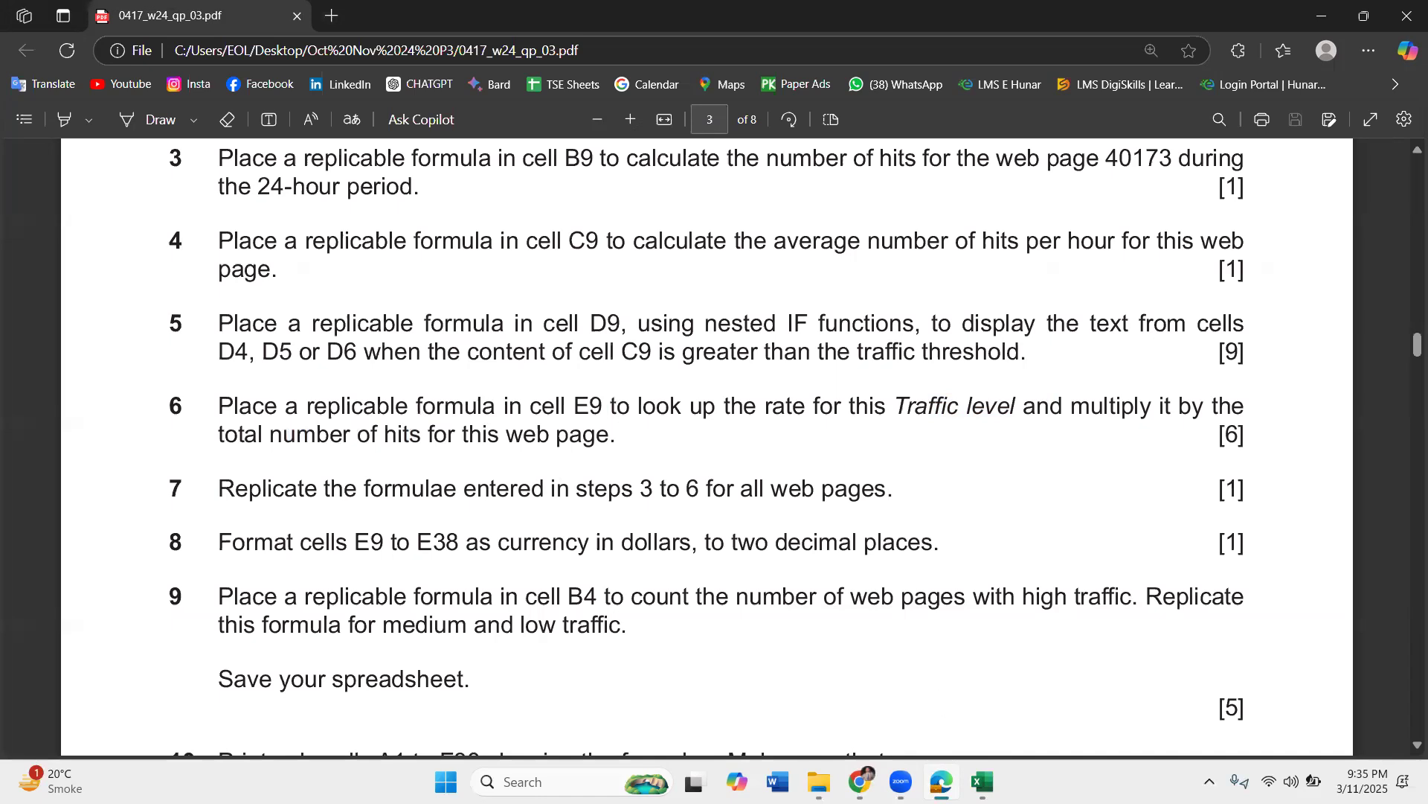
pyautogui.click(940, 781)
# - Match the traffic level in D9 with its rate in F4 for the advertising revenue in E9
pyautogui.click(902, 450)
pyautogui.click(808, 452)
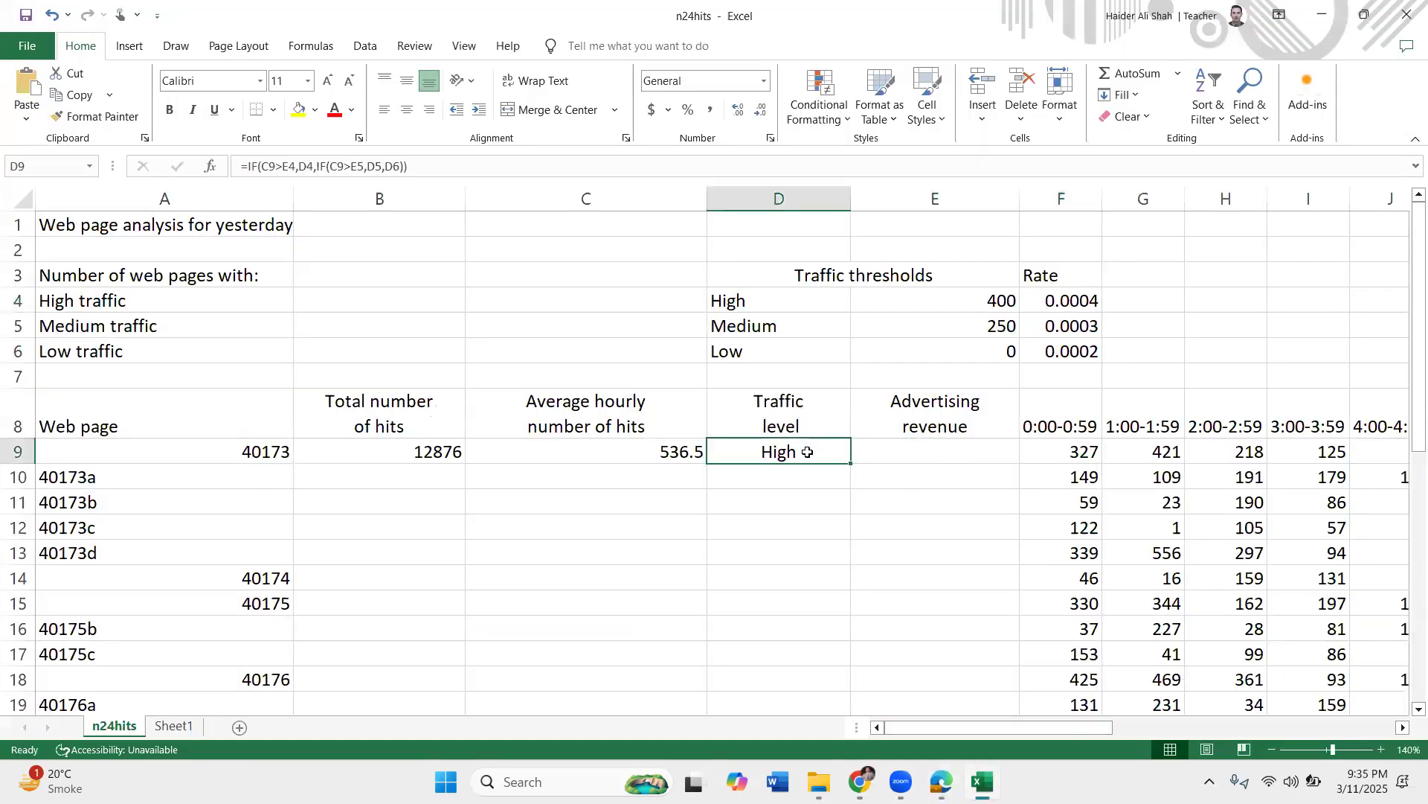
pyautogui.click(1083, 299)
pyautogui.click(936, 452)
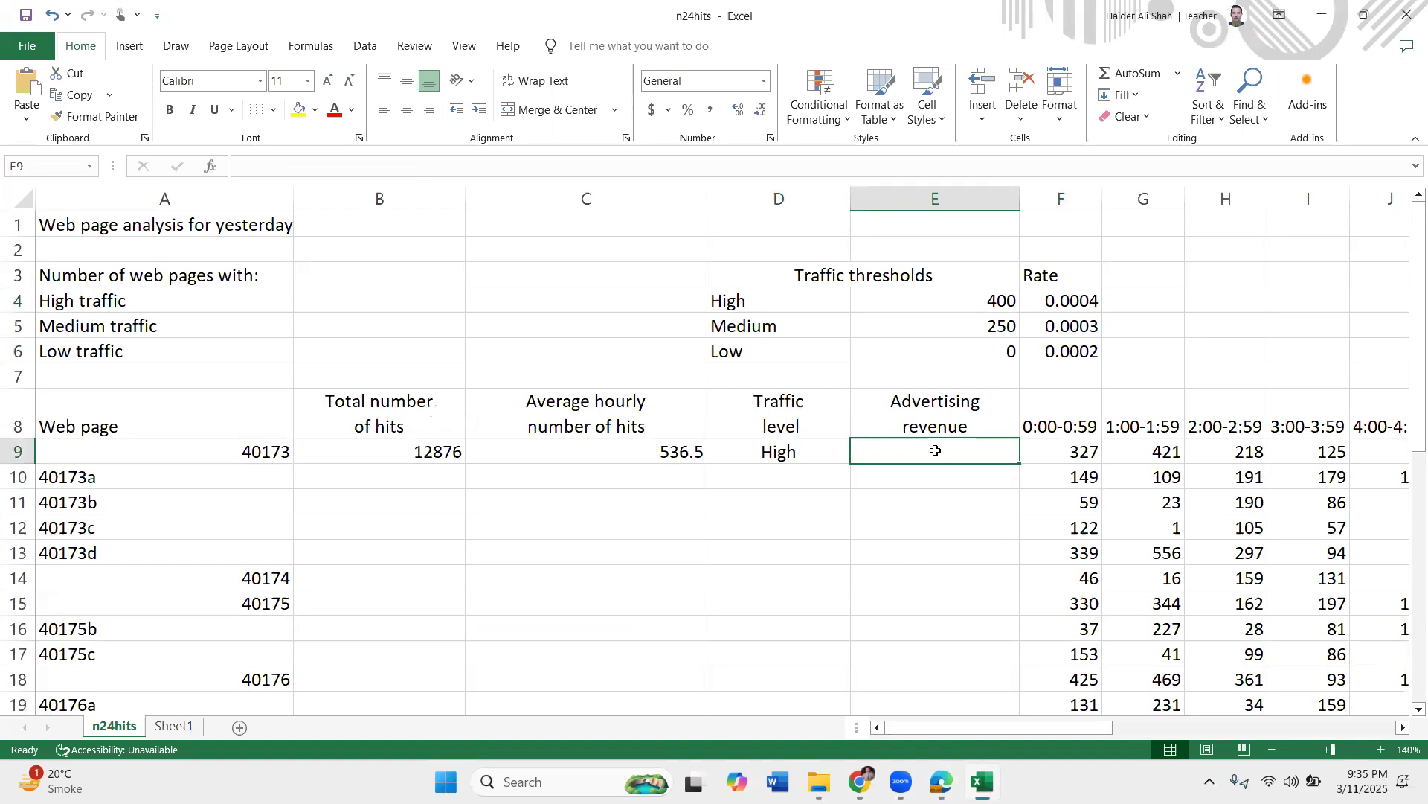
pyautogui.click(1060, 301)
# - Enter the note "rate*" in E9 and select the total number of hits in B9
pyautogui.click(923, 445)
pyautogui.write('rate*')
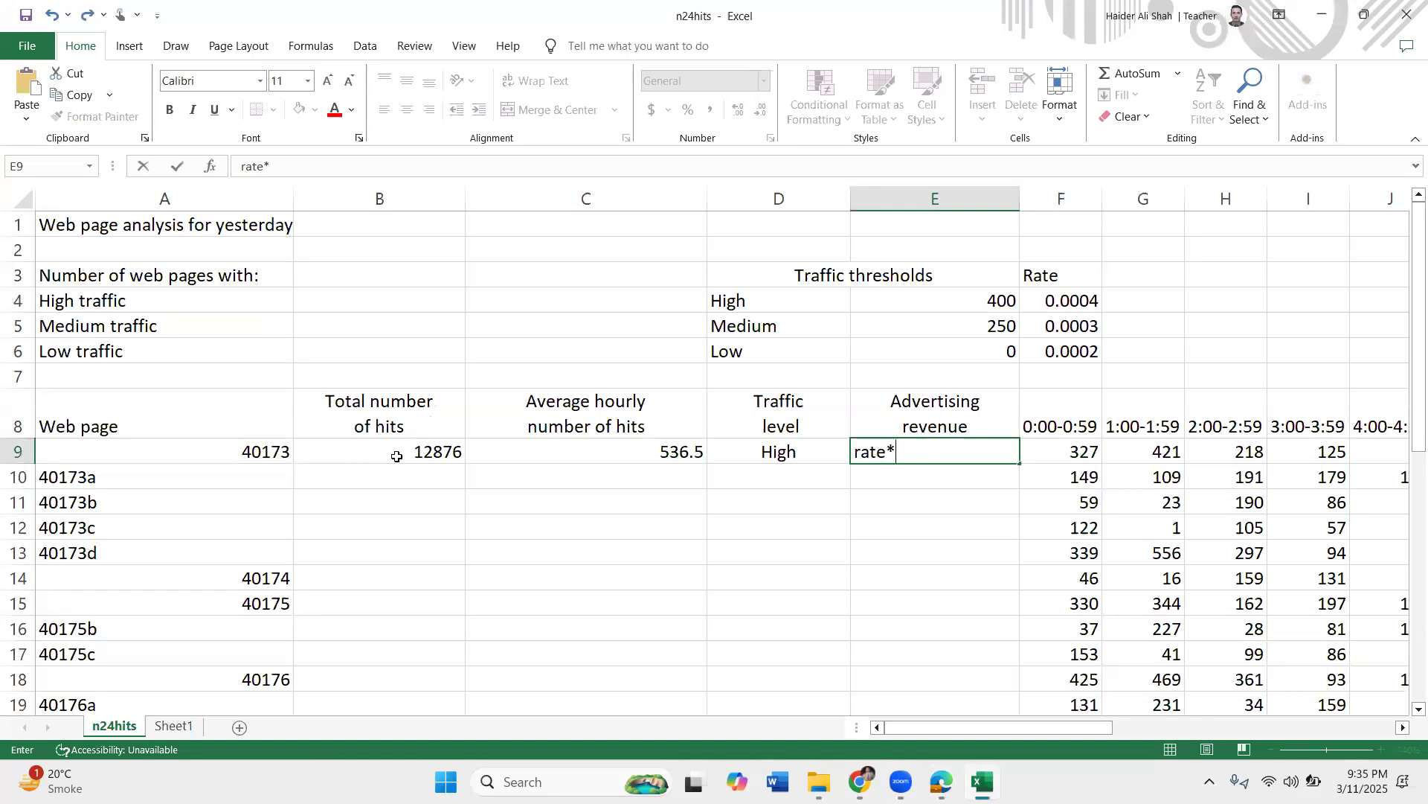
pyautogui.click(397, 456)
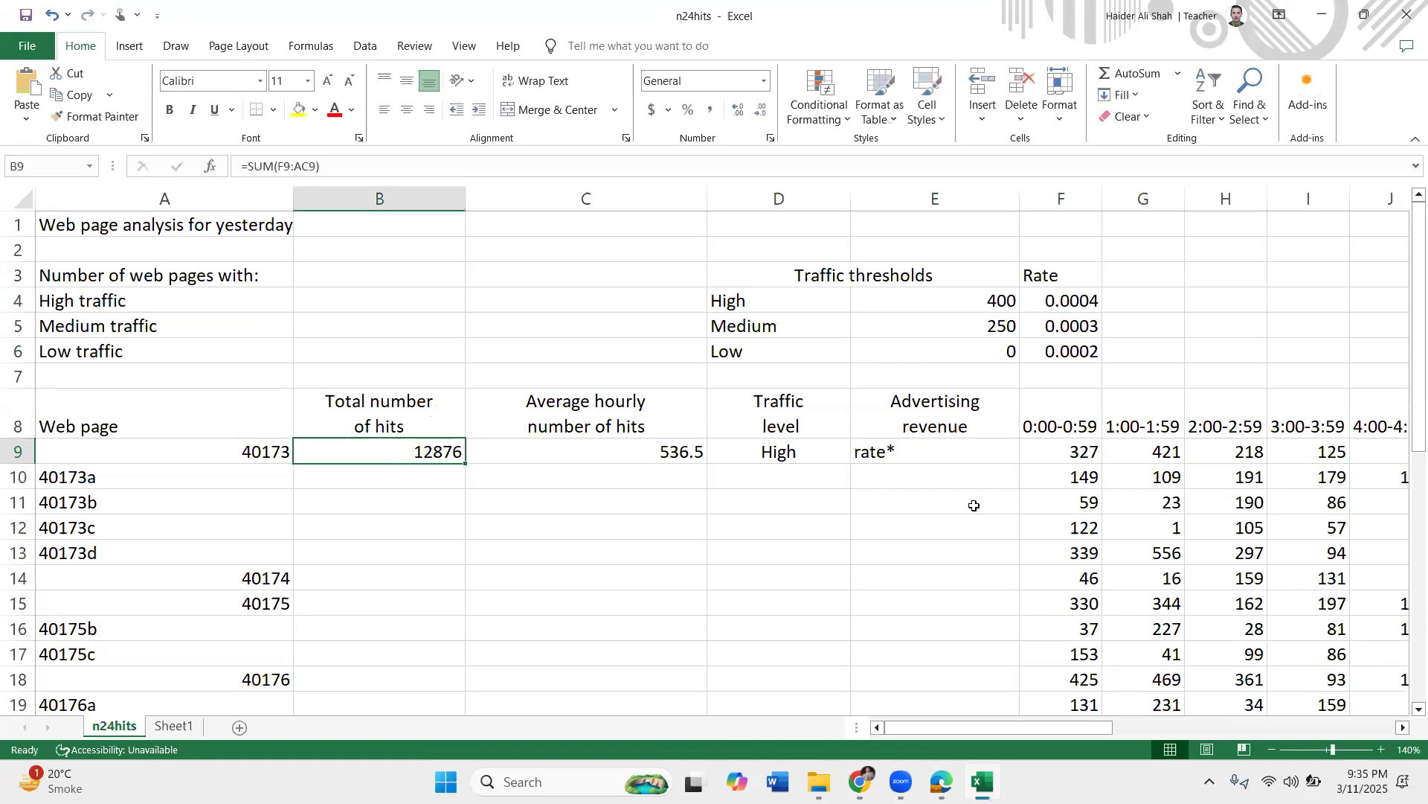
# - Clear the note from E9 and check the nested IF formula in D9
pyautogui.click(931, 453)
pyautogui.press('BackSpace')
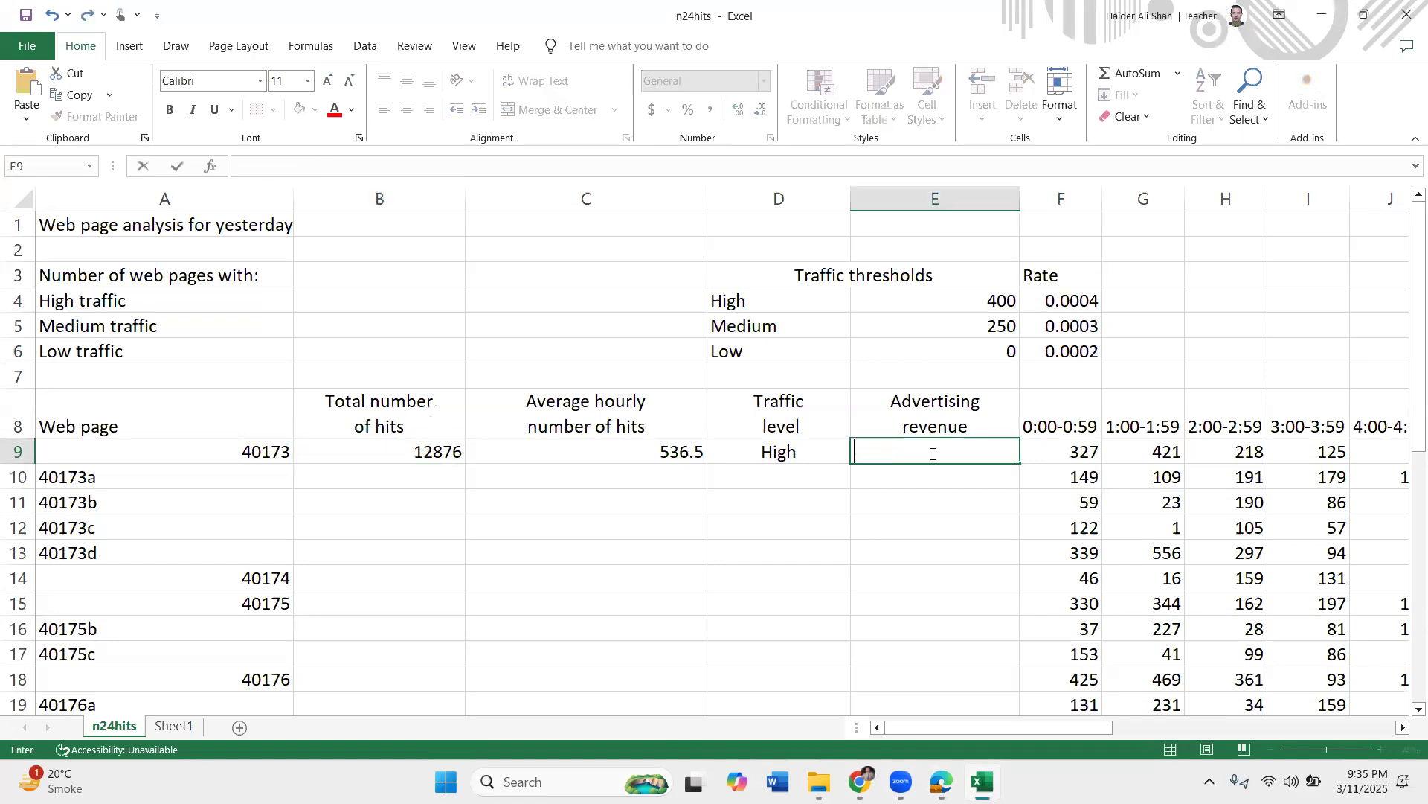
pyautogui.click(790, 452)
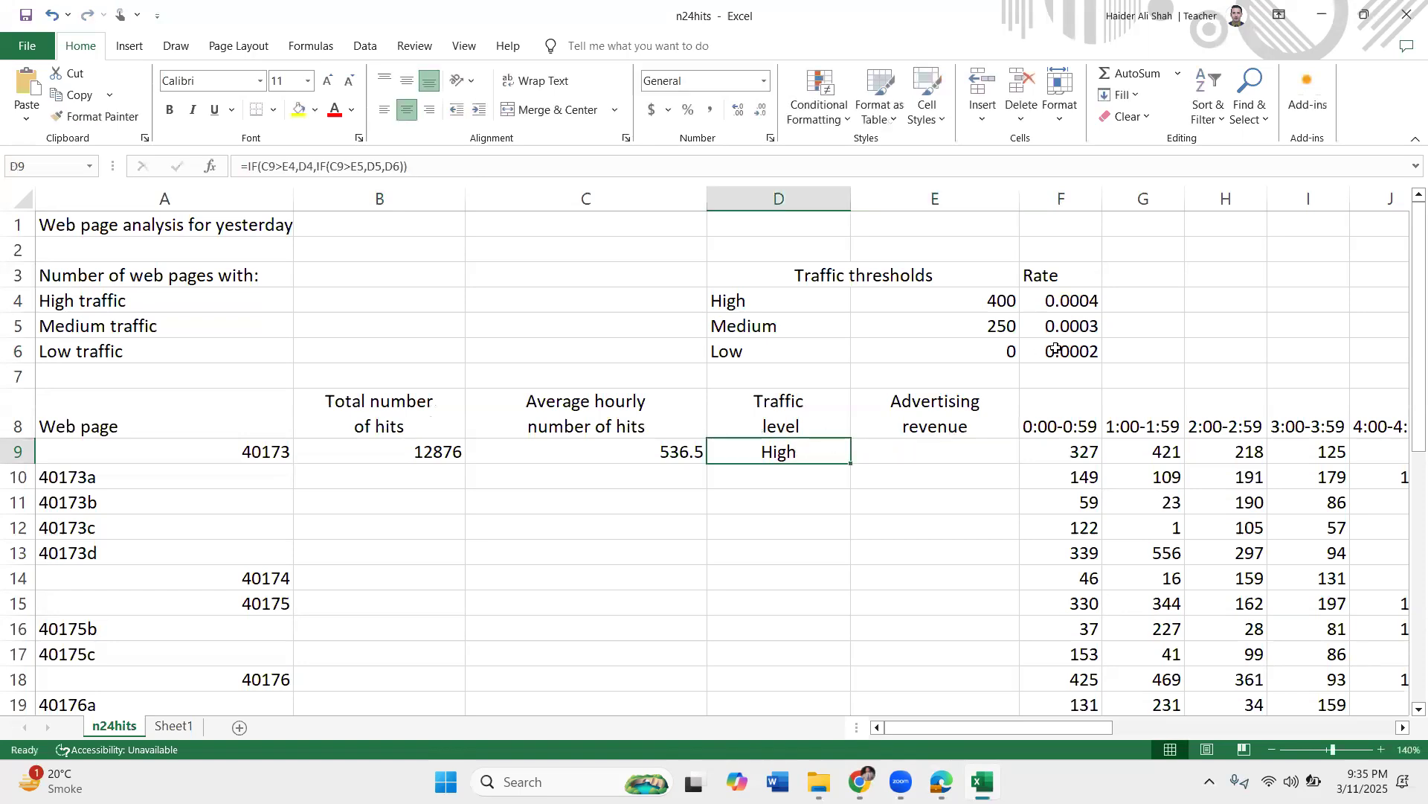
pyautogui.click(945, 446)
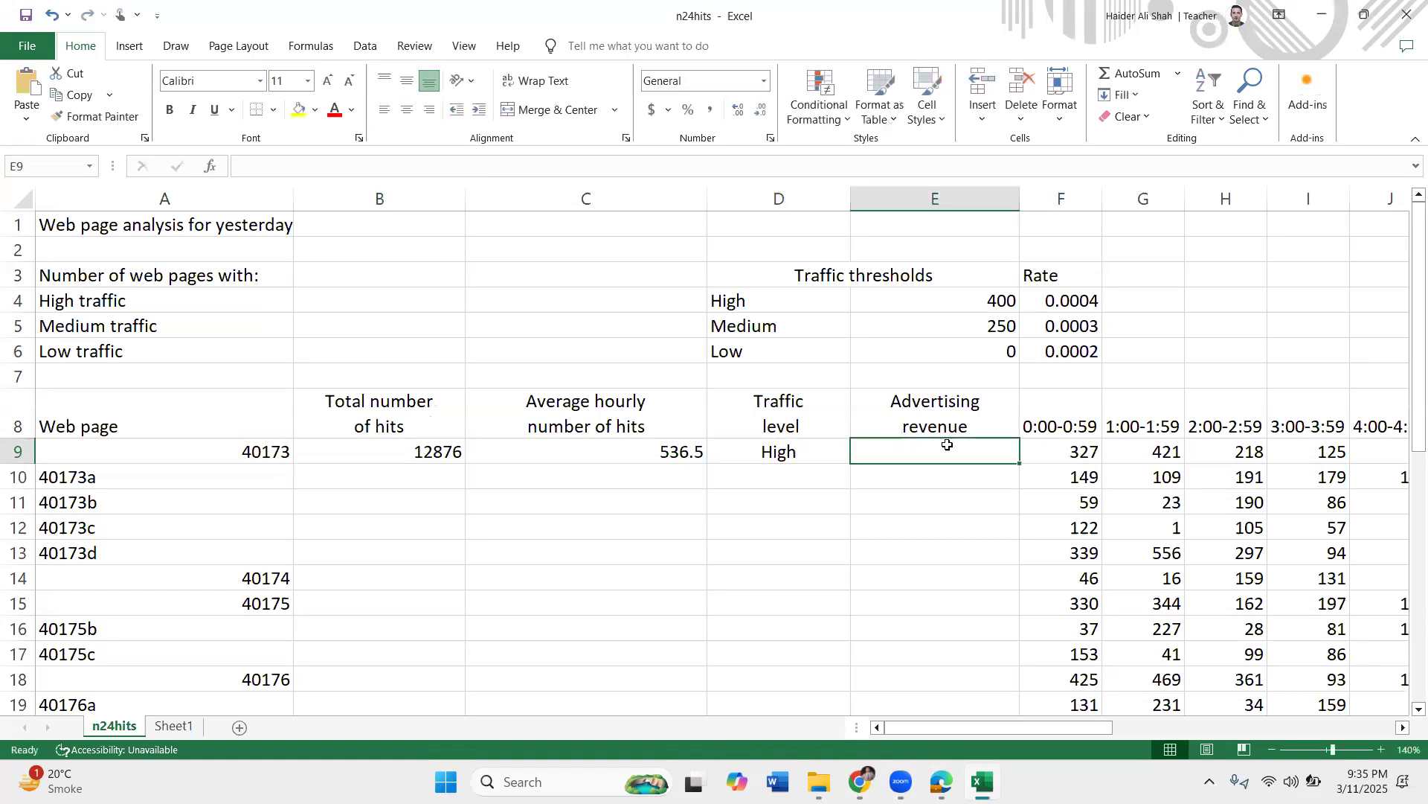
pyautogui.click(1072, 300)
pyautogui.click(952, 454)
pyautogui.write('0.0004')
pyautogui.press('BackSpace')
pyautogui.press('BackSpace')
pyautogui.press('BackSpace')
pyautogui.press('BackSpace')
pyautogui.press('BackSpace')
pyautogui.press('BackSpace')
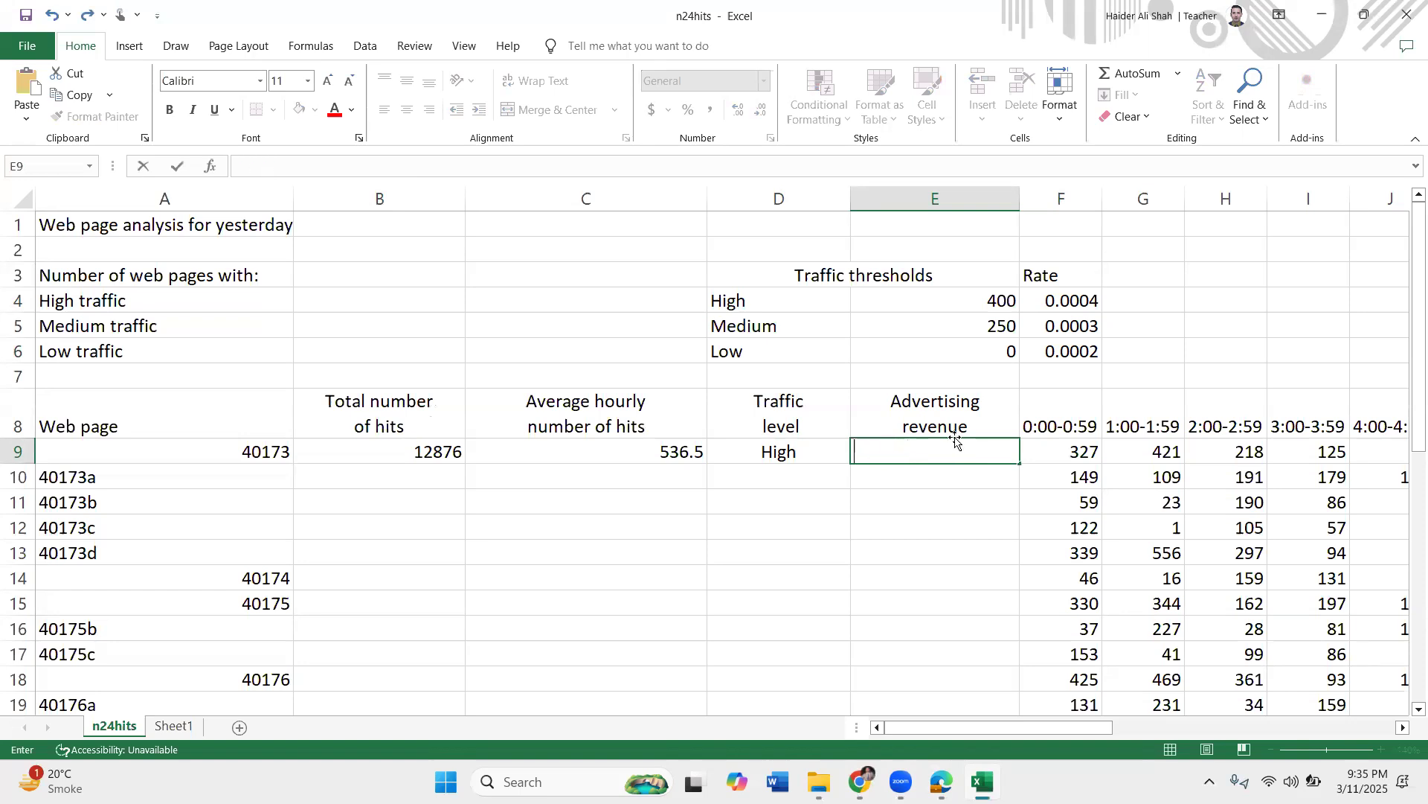
# - Examine how the traffic level in D9 relates to the threshold table D4:F6 and the Rate column
pyautogui.click(777, 452)
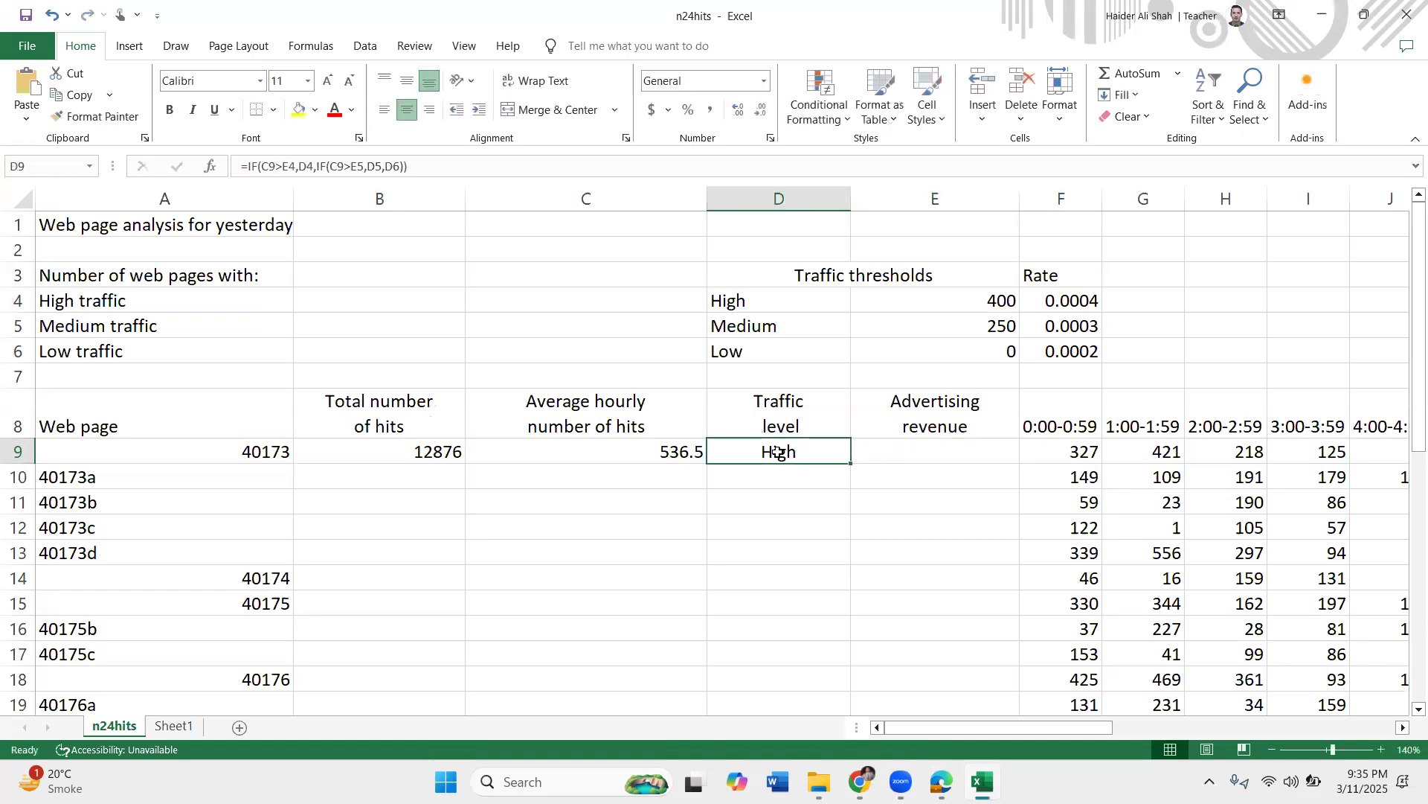
pyautogui.click(781, 305)
pyautogui.moveTo(764, 299); pyautogui.dragTo(1094, 358)
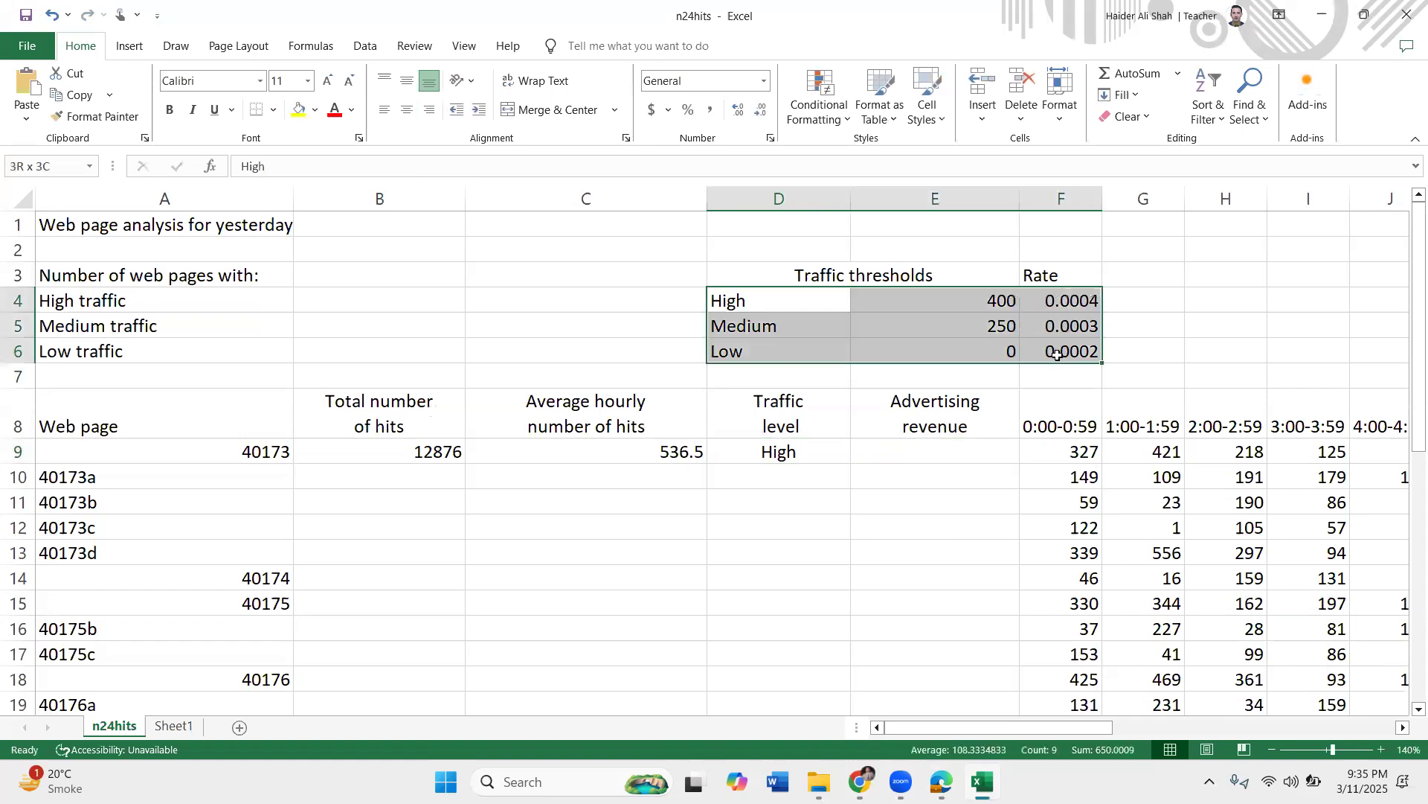
pyautogui.click(905, 446)
pyautogui.click(1055, 298)
pyautogui.click(936, 432)
pyautogui.click(934, 449)
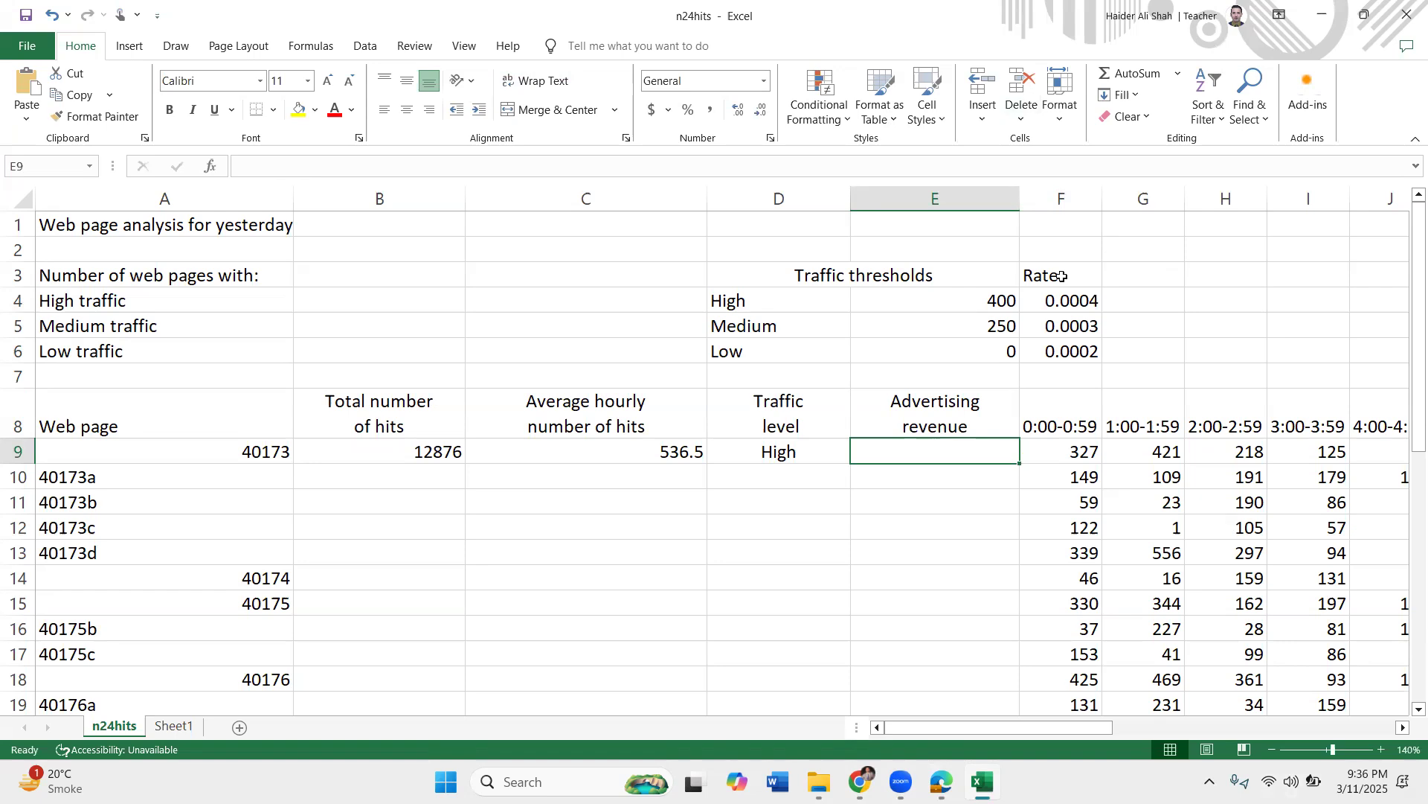
pyautogui.moveTo(1062, 276); pyautogui.dragTo(1065, 351)
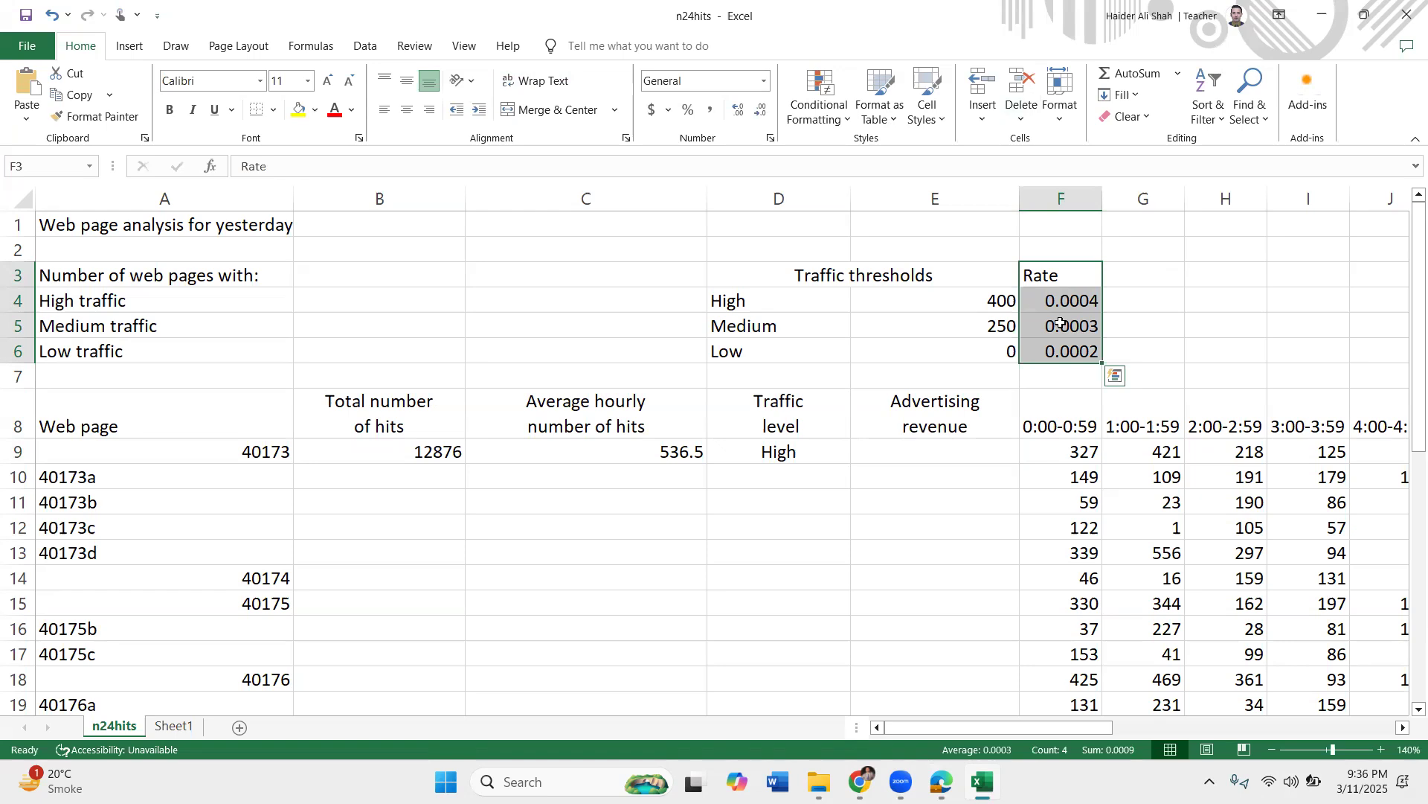
pyautogui.click(933, 458)
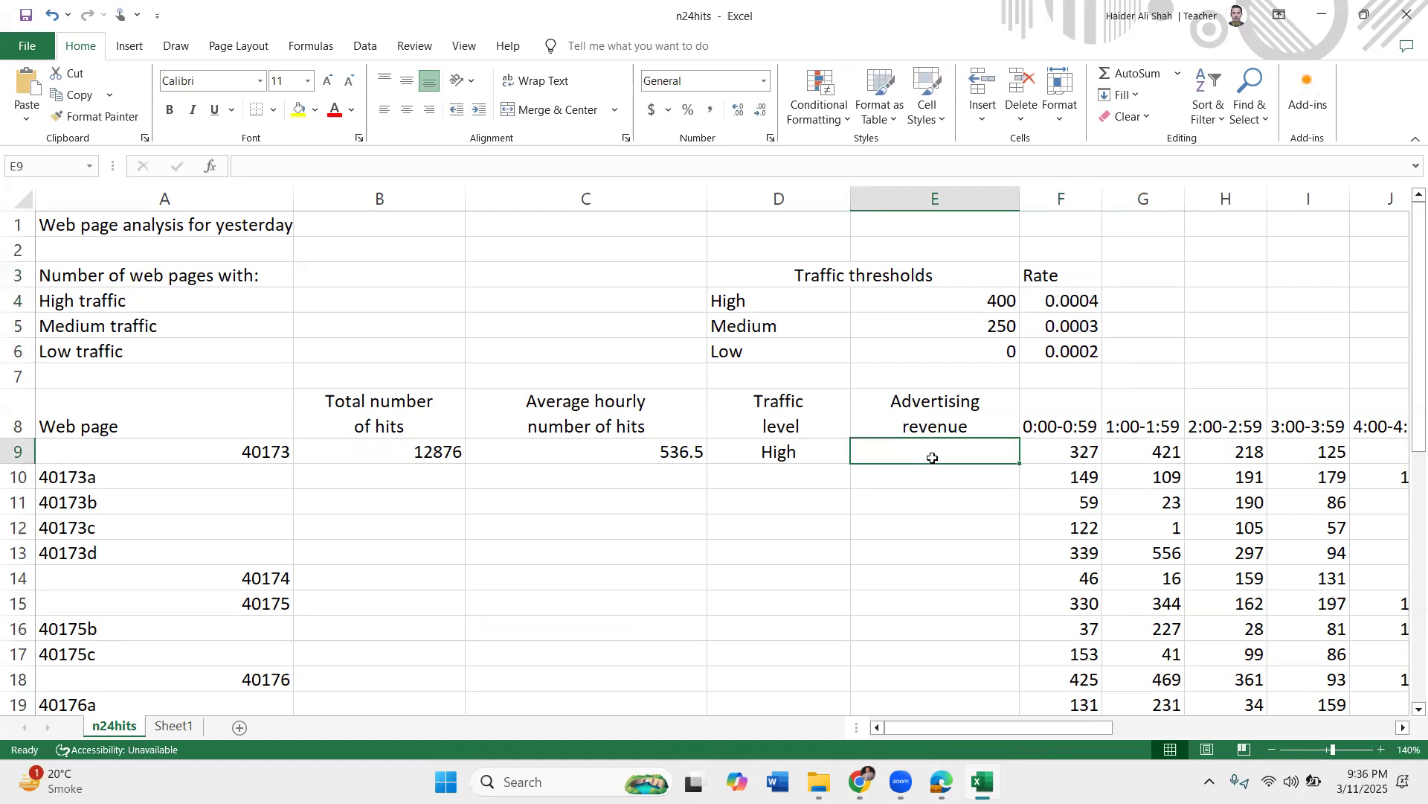
pyautogui.moveTo(1055, 274); pyautogui.dragTo(1062, 343)
pyautogui.click(1045, 275)
pyautogui.moveTo(1072, 274); pyautogui.dragTo(1072, 352)
pyautogui.click(926, 449)
pyautogui.write('=')
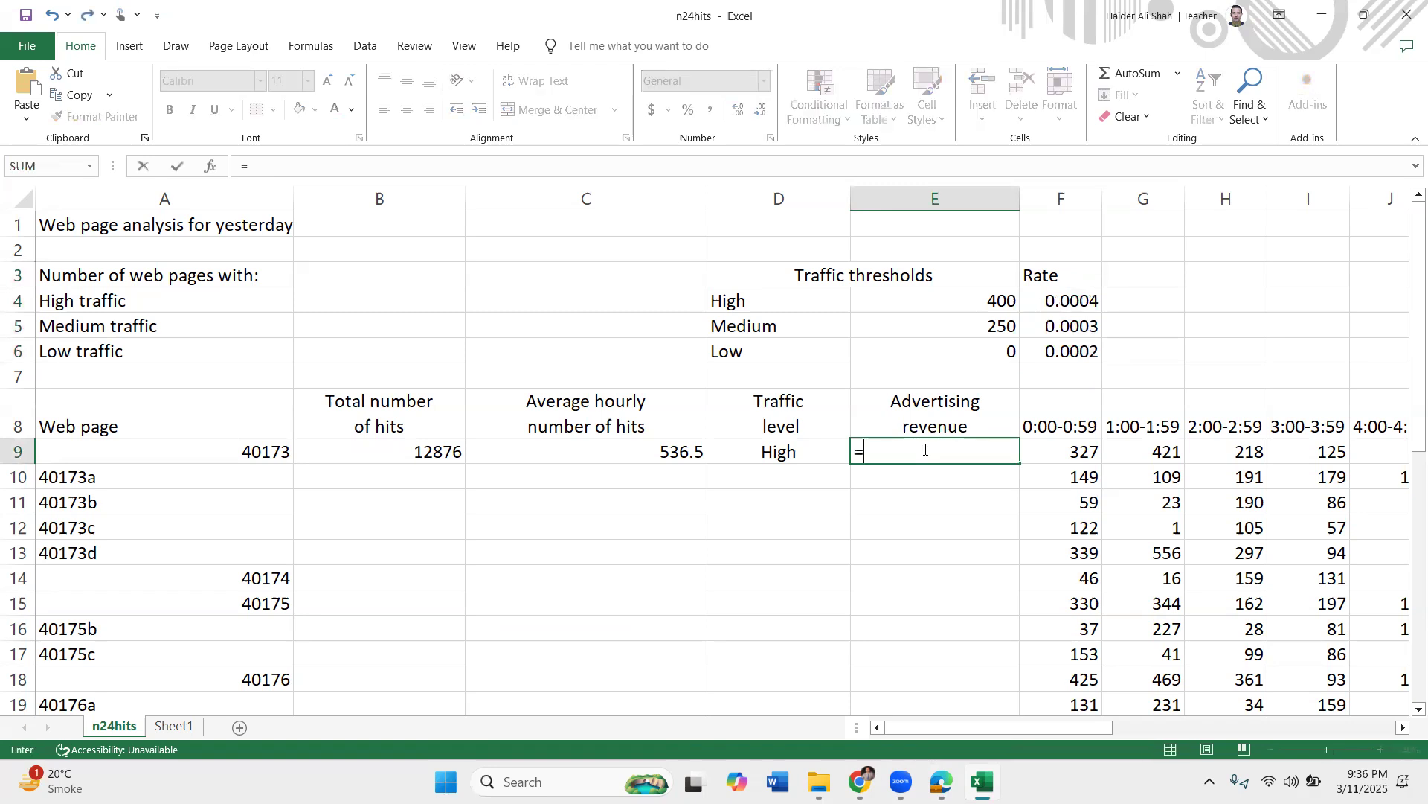
pyautogui.write('vlookup(')
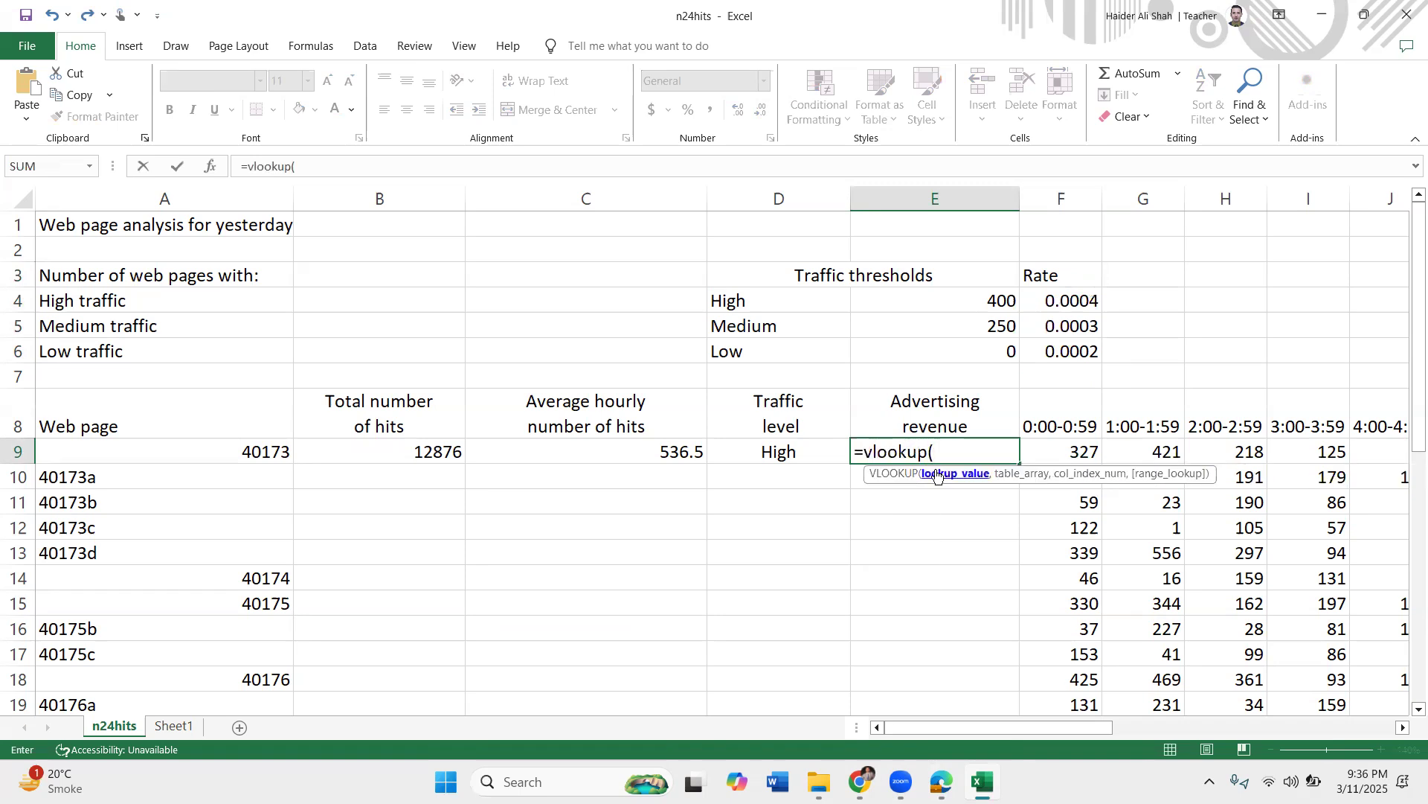
pyautogui.press('BackSpace')
pyautogui.press('BackSpace')
pyautogui.press('BackSpace')
pyautogui.press('BackSpace')
pyautogui.press('BackSpace')
pyautogui.press('BackSpace')
pyautogui.press('BackSpace')
pyautogui.press('BackSpace')
pyautogui.press('BackSpace')
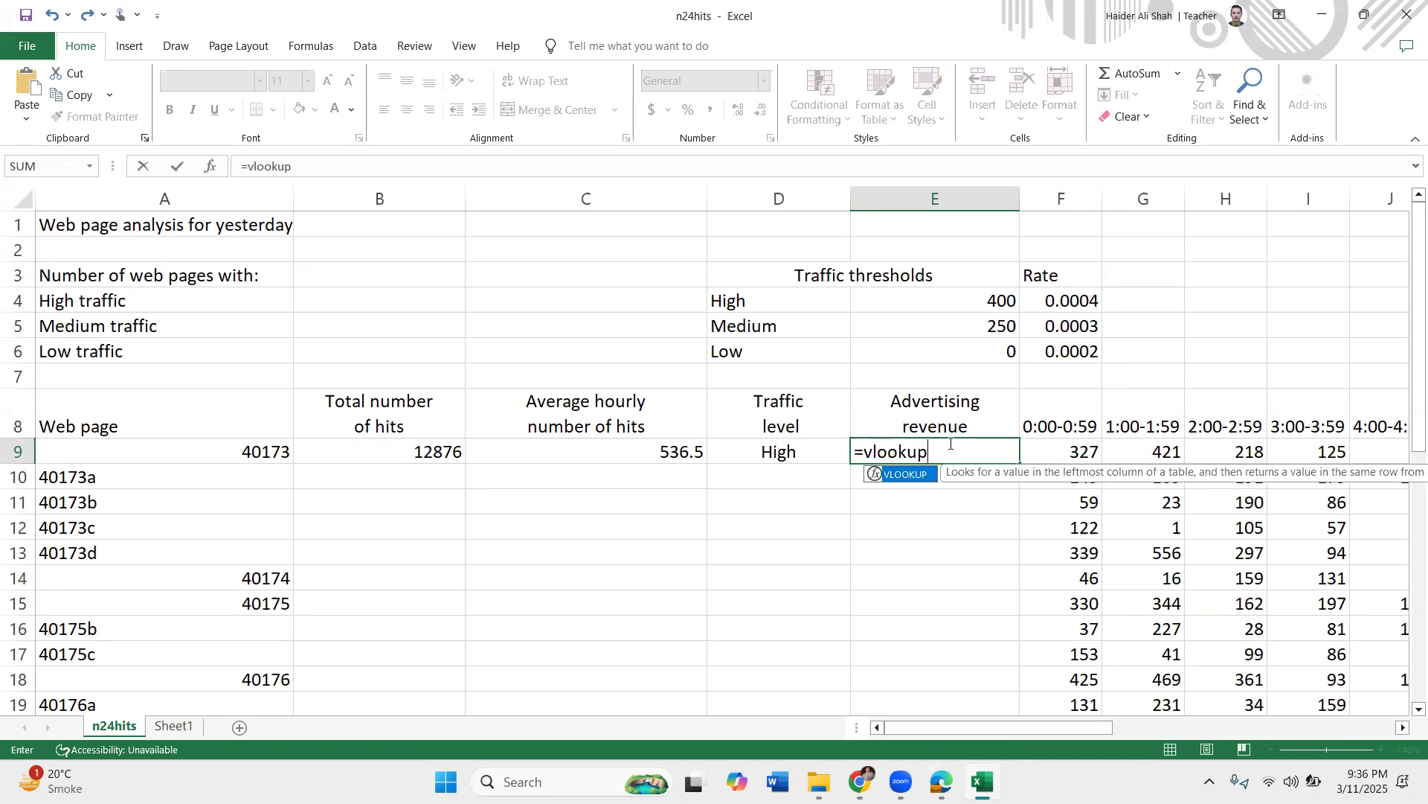
pyautogui.click(876, 598)
# - Begin a VLOOKUP formula in E9 with the traffic level in D9 as the lookup value
pyautogui.moveTo(816, 455); pyautogui.dragTo(654, 418)
pyautogui.click(774, 458)
pyautogui.moveTo(727, 294); pyautogui.dragTo(1059, 346)
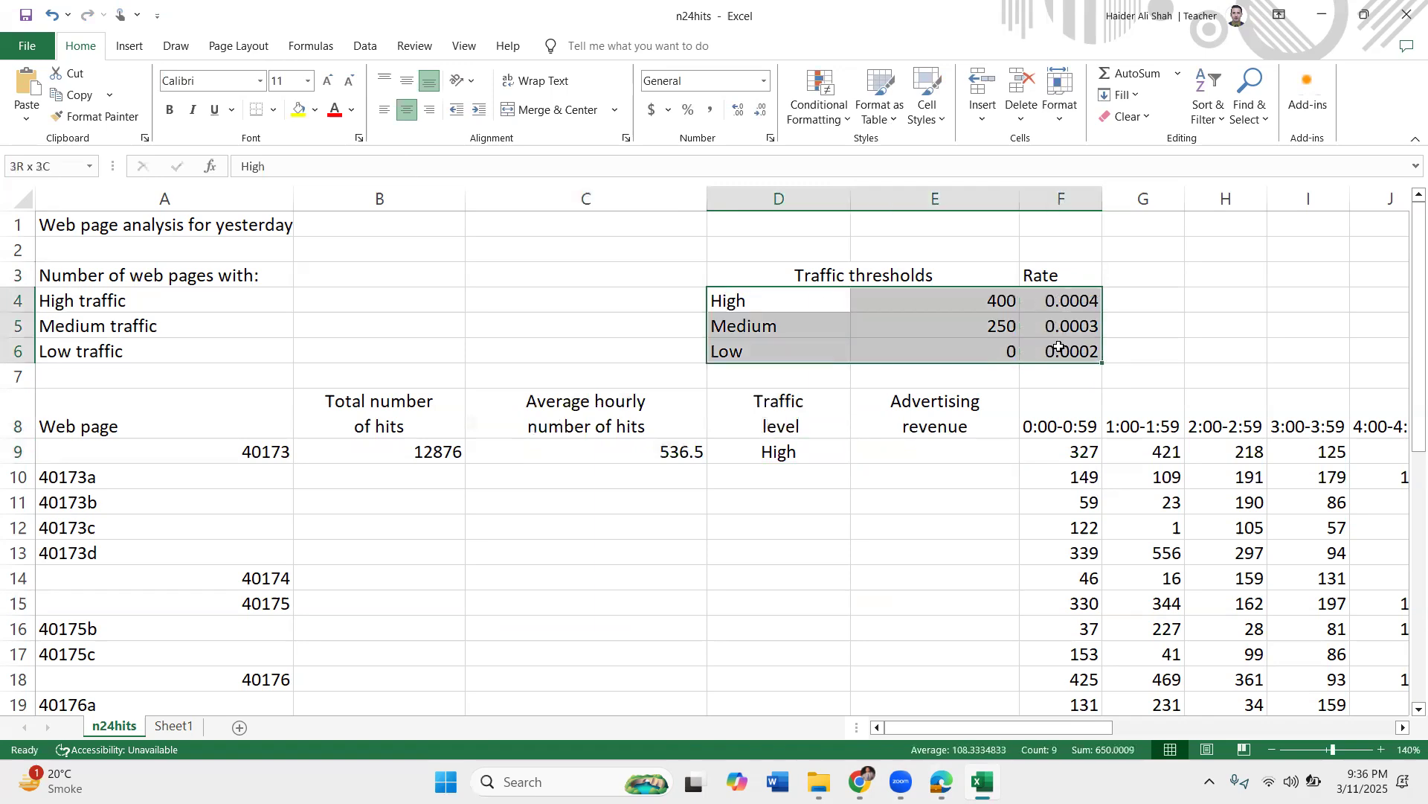
pyautogui.click(931, 456)
pyautogui.write('=vlookup(')
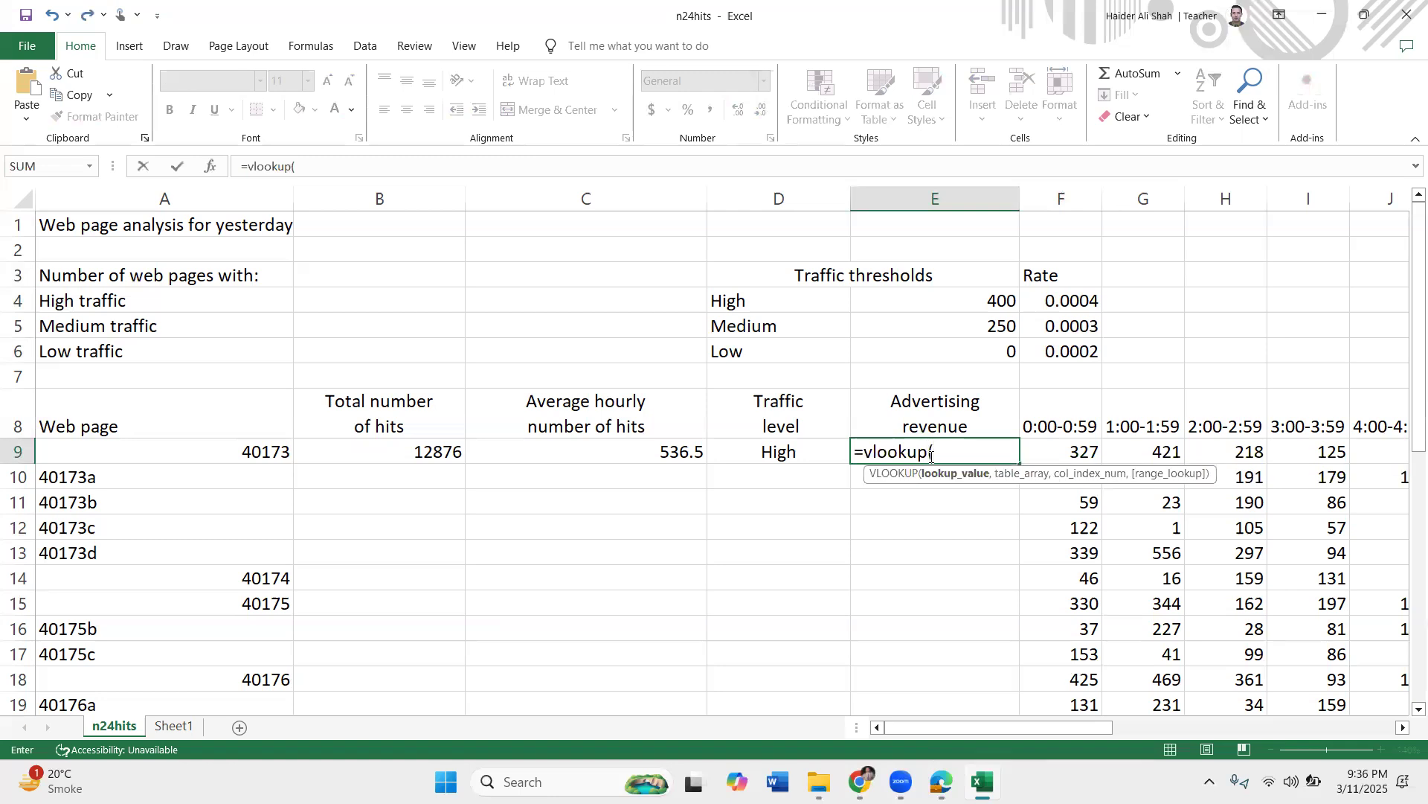
pyautogui.click(790, 454)
pyautogui.write(',')
# - Use the traffic thresholds and rates in D4:F6 as the table array of the VLOOKUP formula
pyautogui.moveTo(747, 296); pyautogui.dragTo(1055, 360)
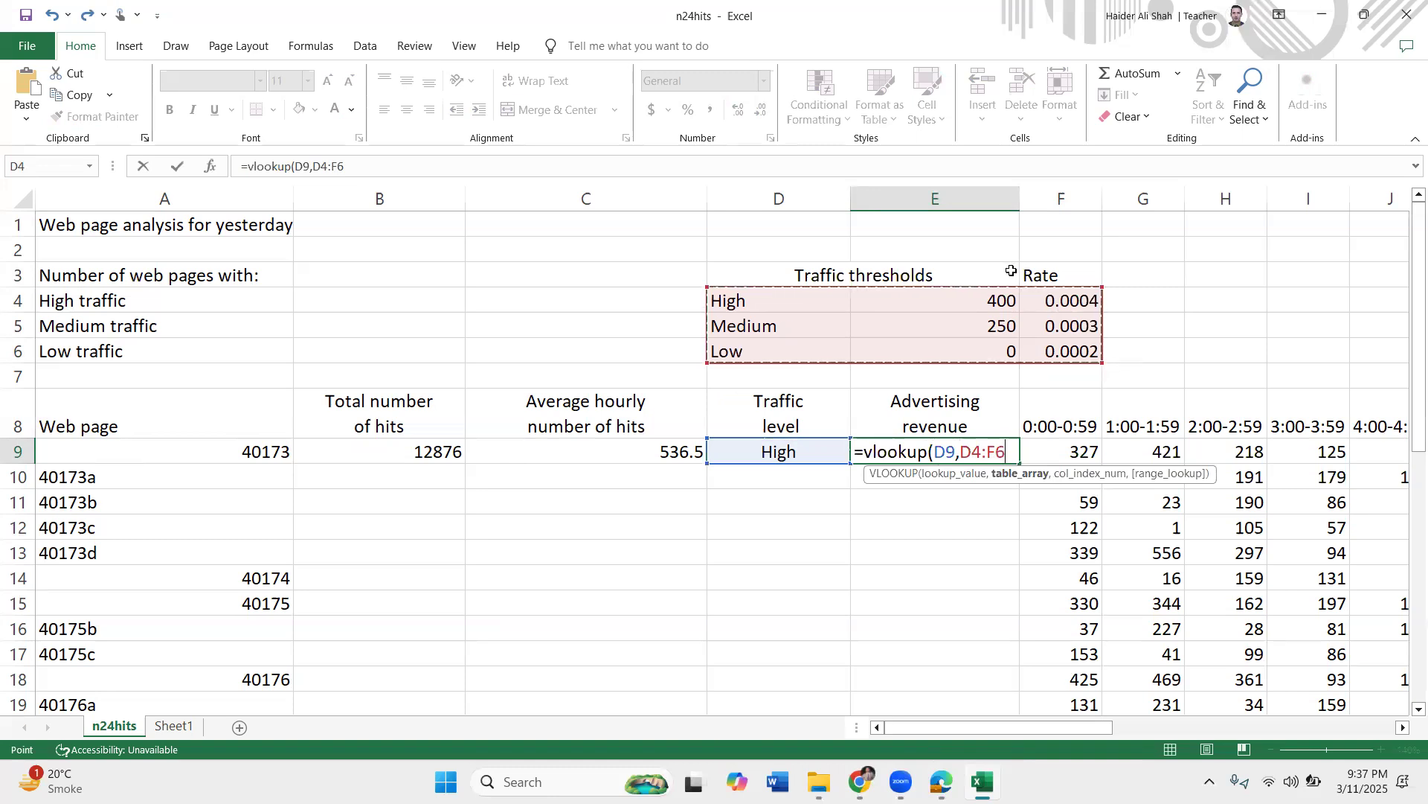
pyautogui.hotkey('shift', 'Left')
pyautogui.hotkey('shift', 'Left')
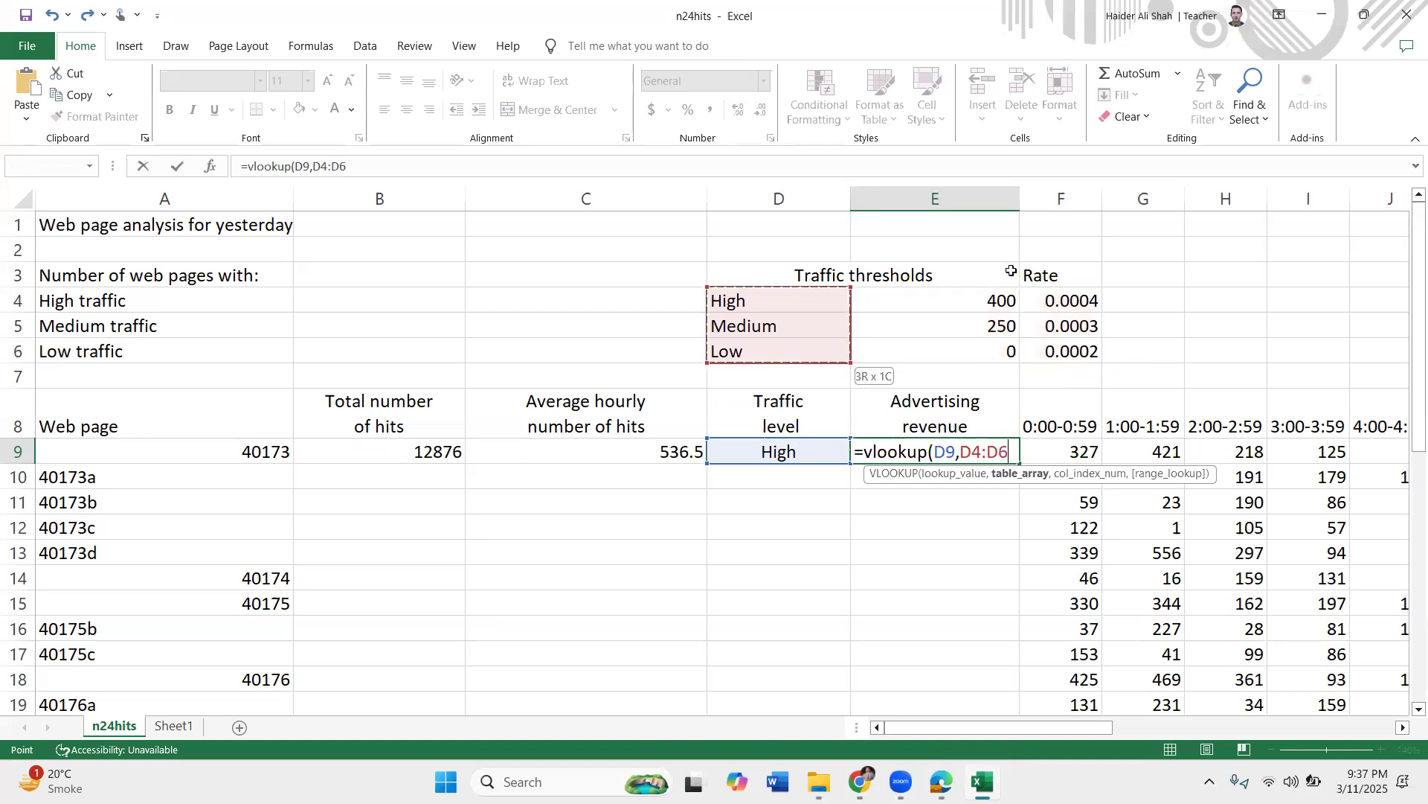
pyautogui.hotkey('shift', 'Right')
pyautogui.hotkey('shift', 'Right')
pyautogui.write(',')
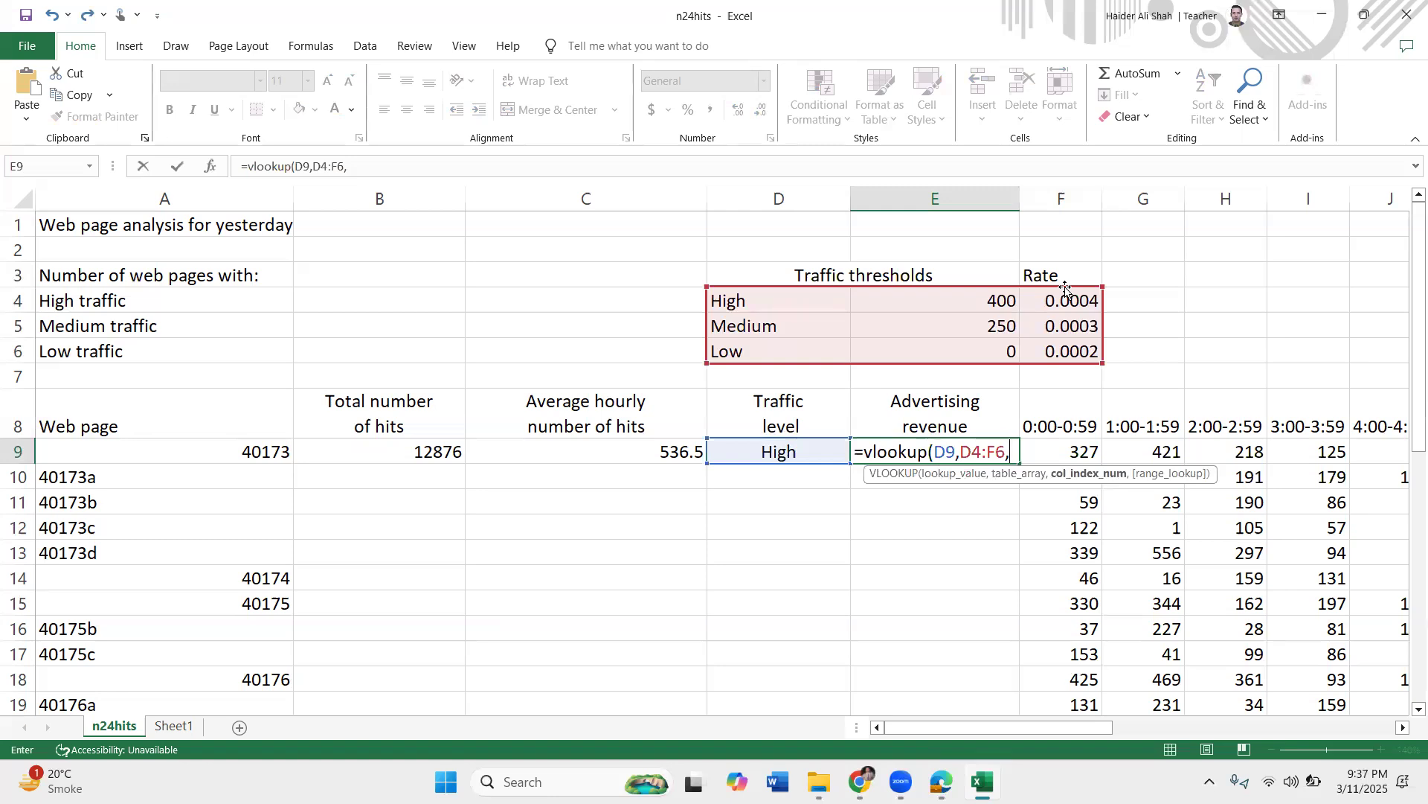
# - Complete the VLOOKUP formula in E9 with column index 3 and range lookup 0
pyautogui.write('3')
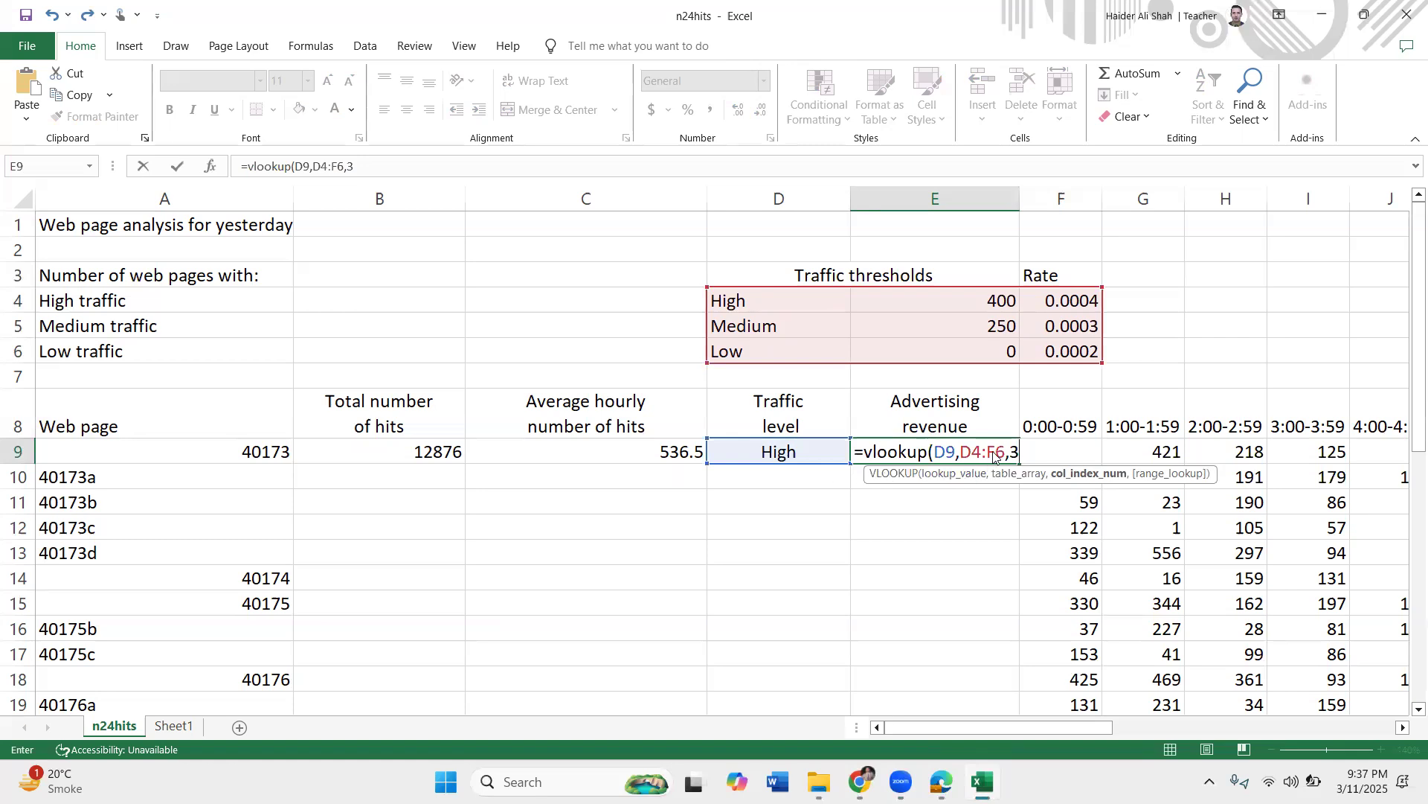
pyautogui.write(',0)')
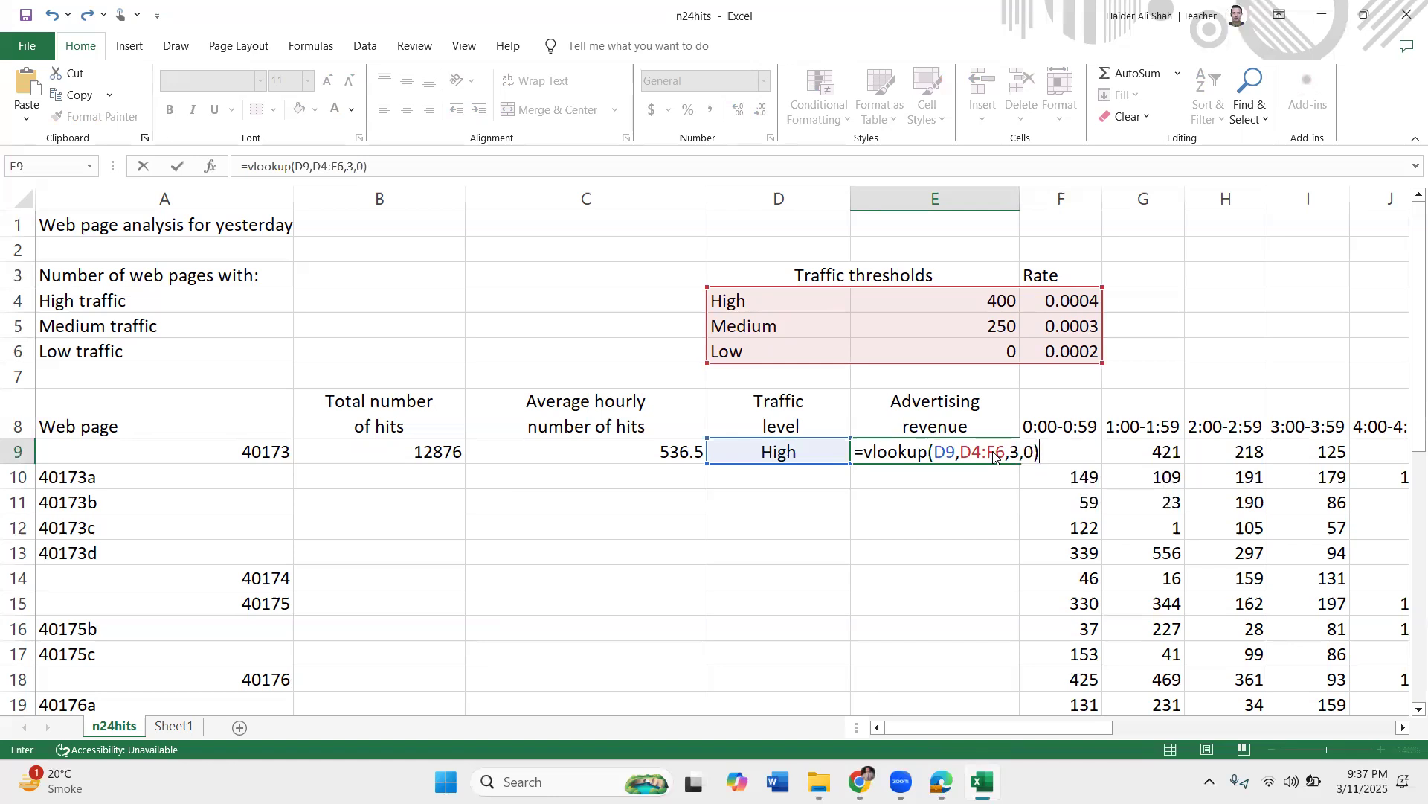
pyautogui.press('Return')
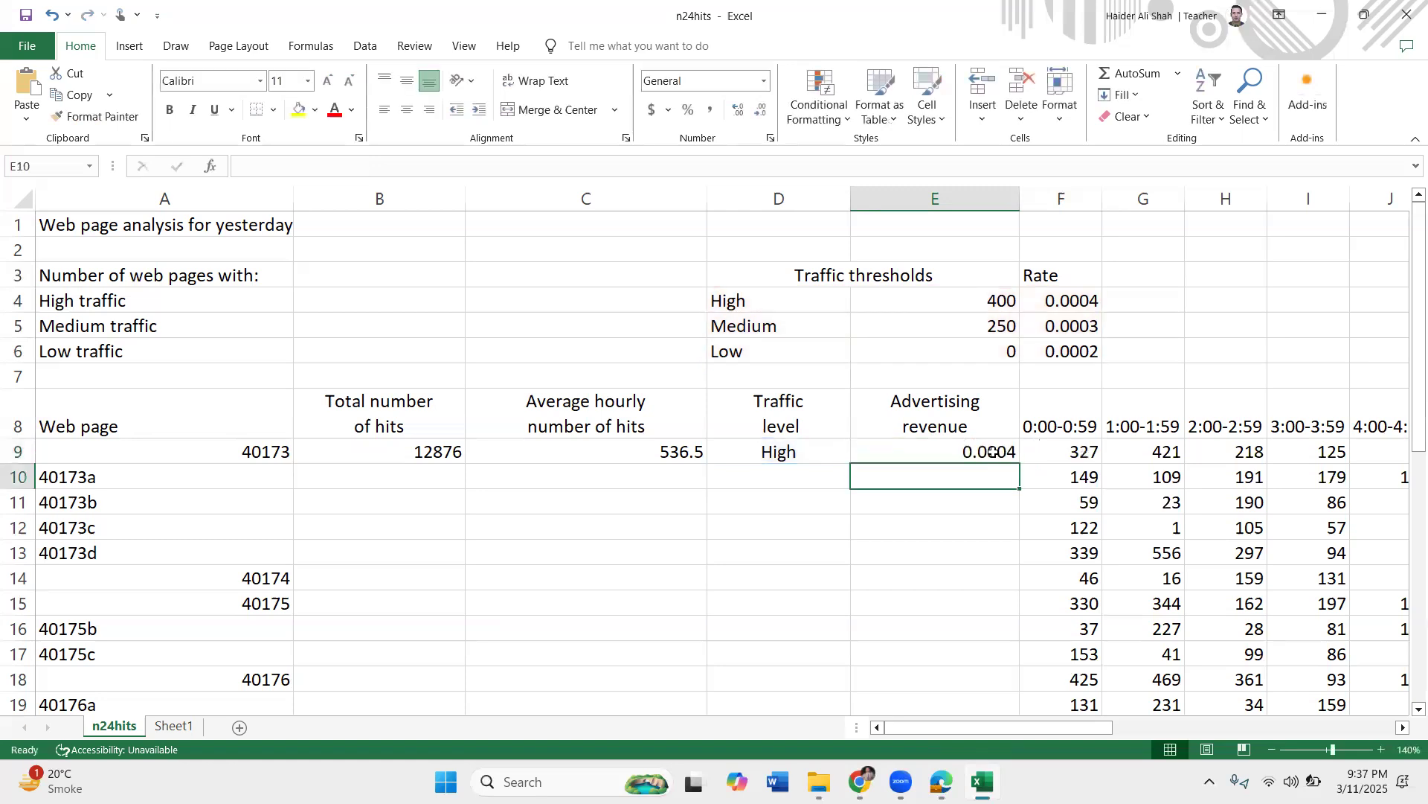
# - Fill the formulas in B9, C9 and D9 down their columns for all web pages
pyautogui.click(968, 452)
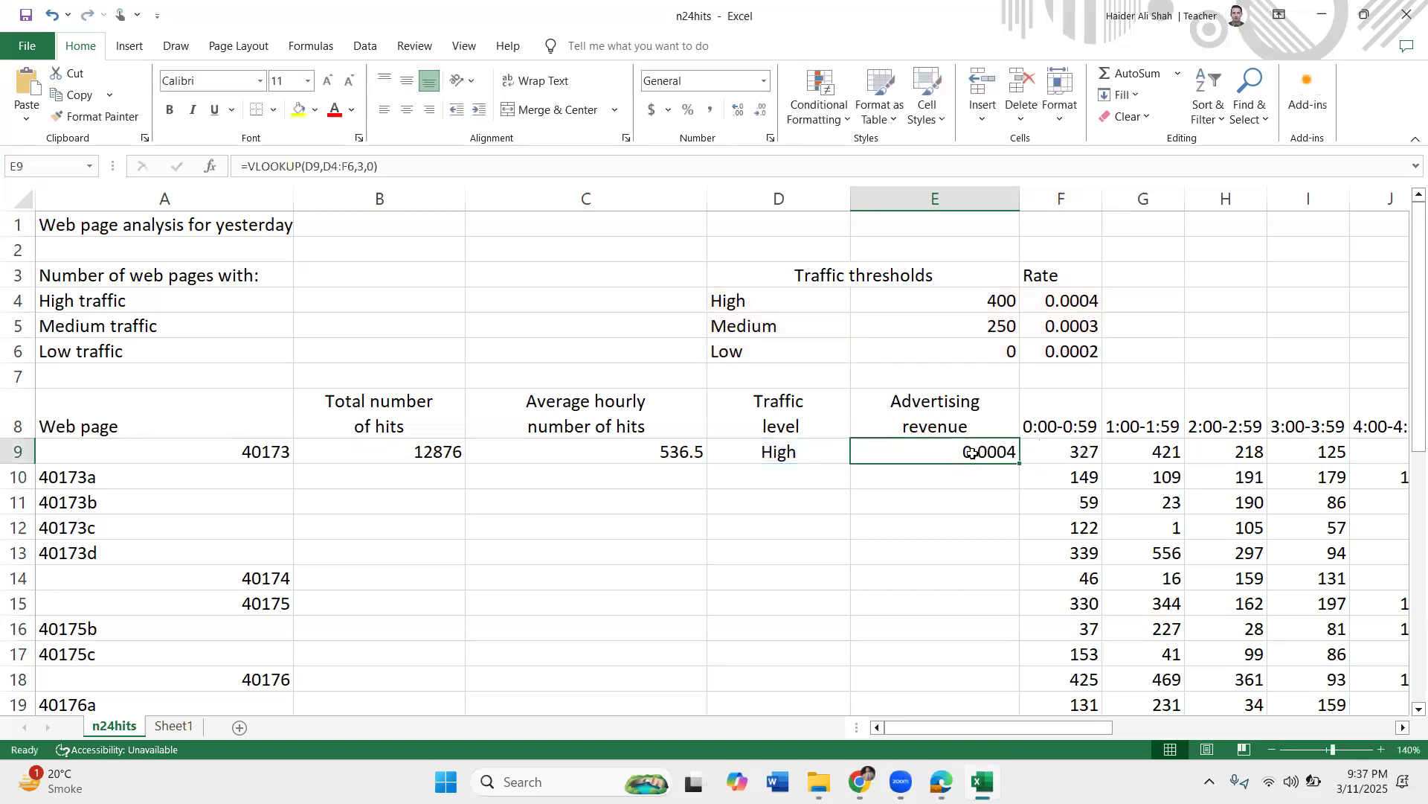
pyautogui.click(455, 457)
pyautogui.doubleClick(464, 462)
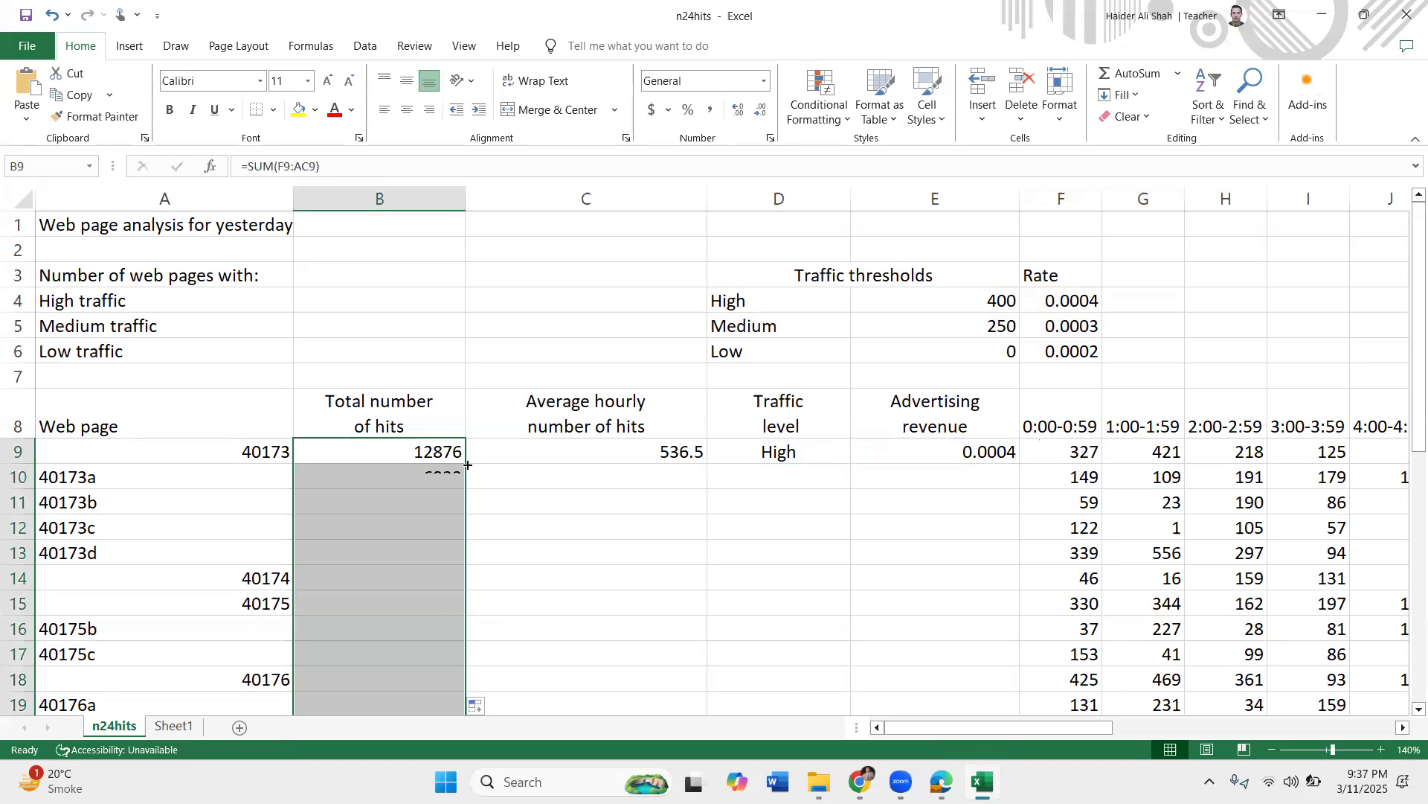
pyautogui.click(641, 452)
pyautogui.doubleClick(707, 463)
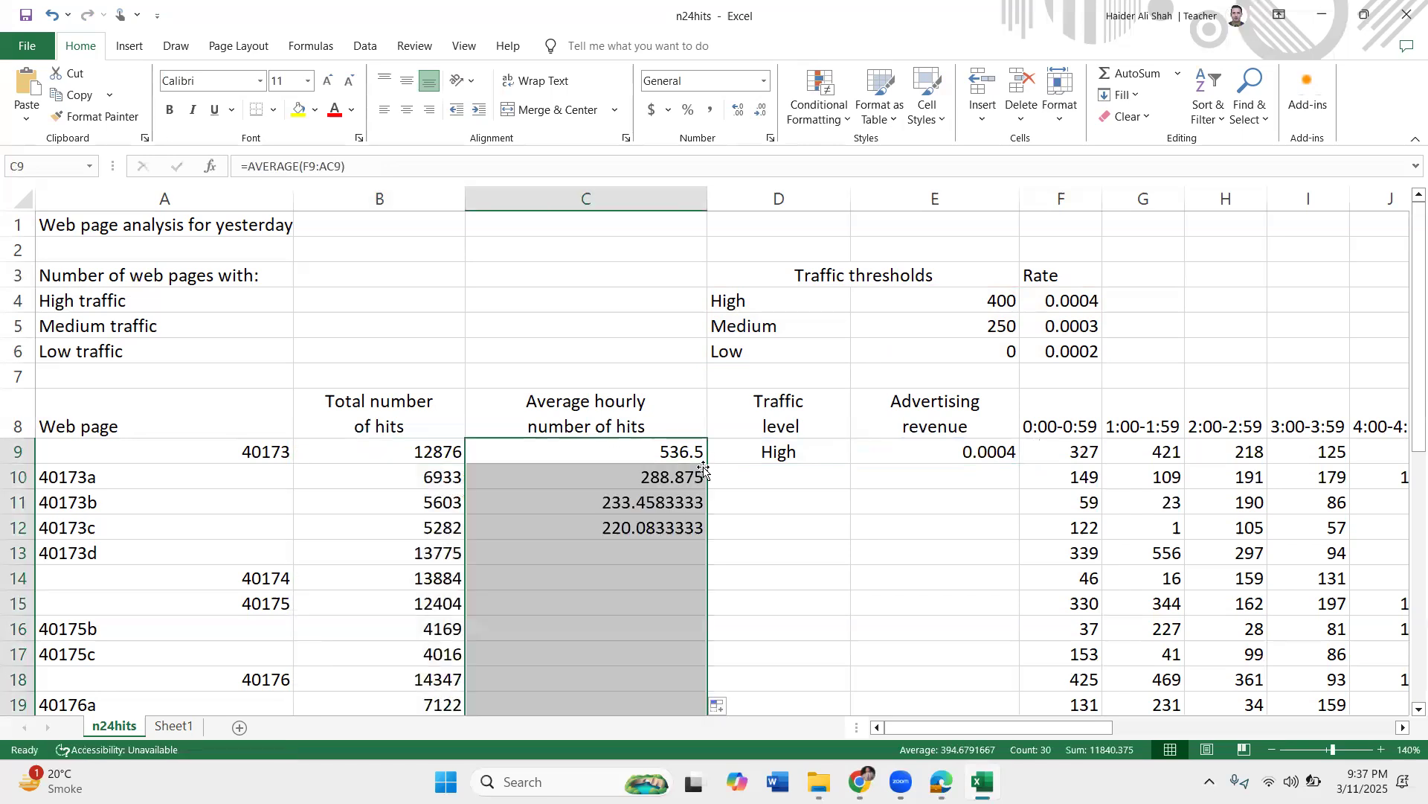
pyautogui.click(808, 453)
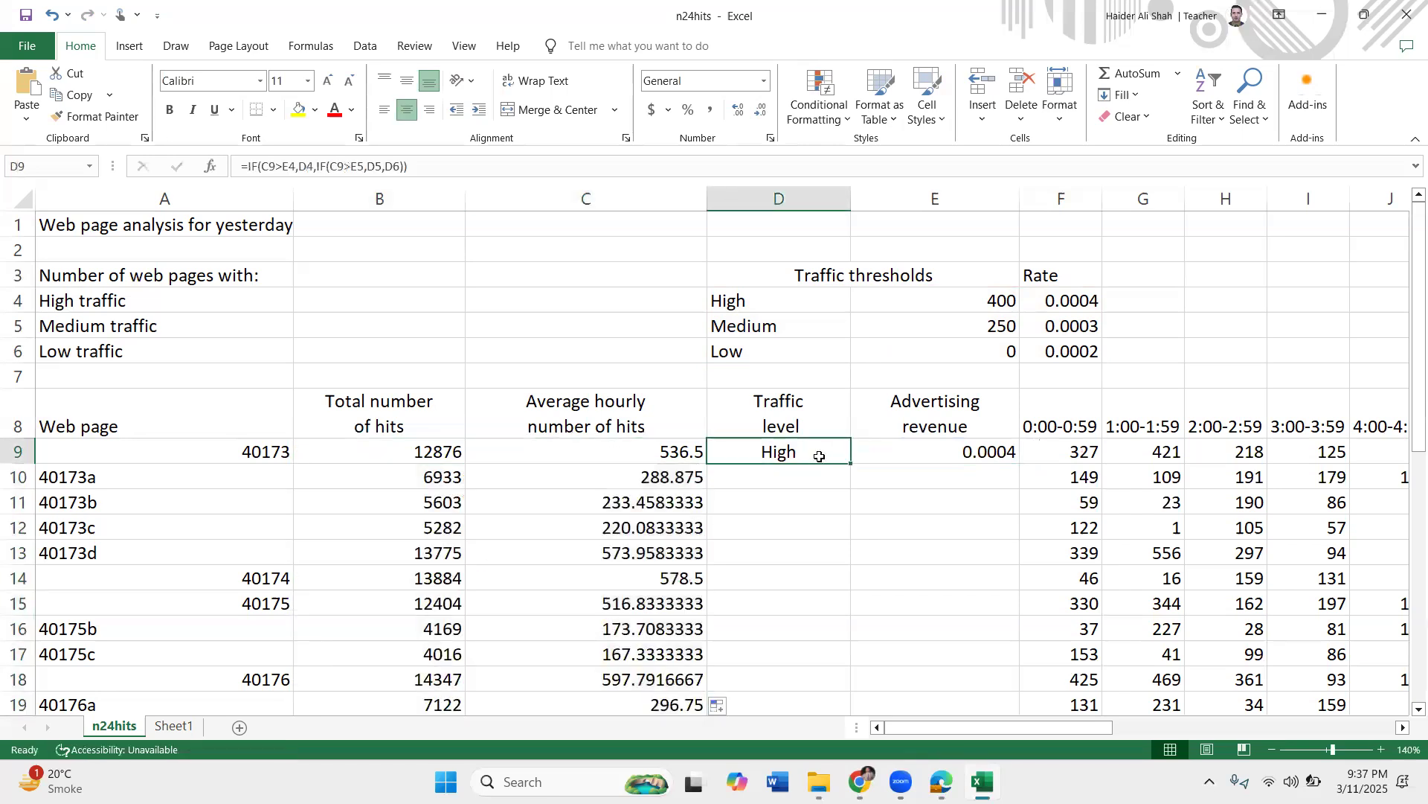
pyautogui.doubleClick(851, 463)
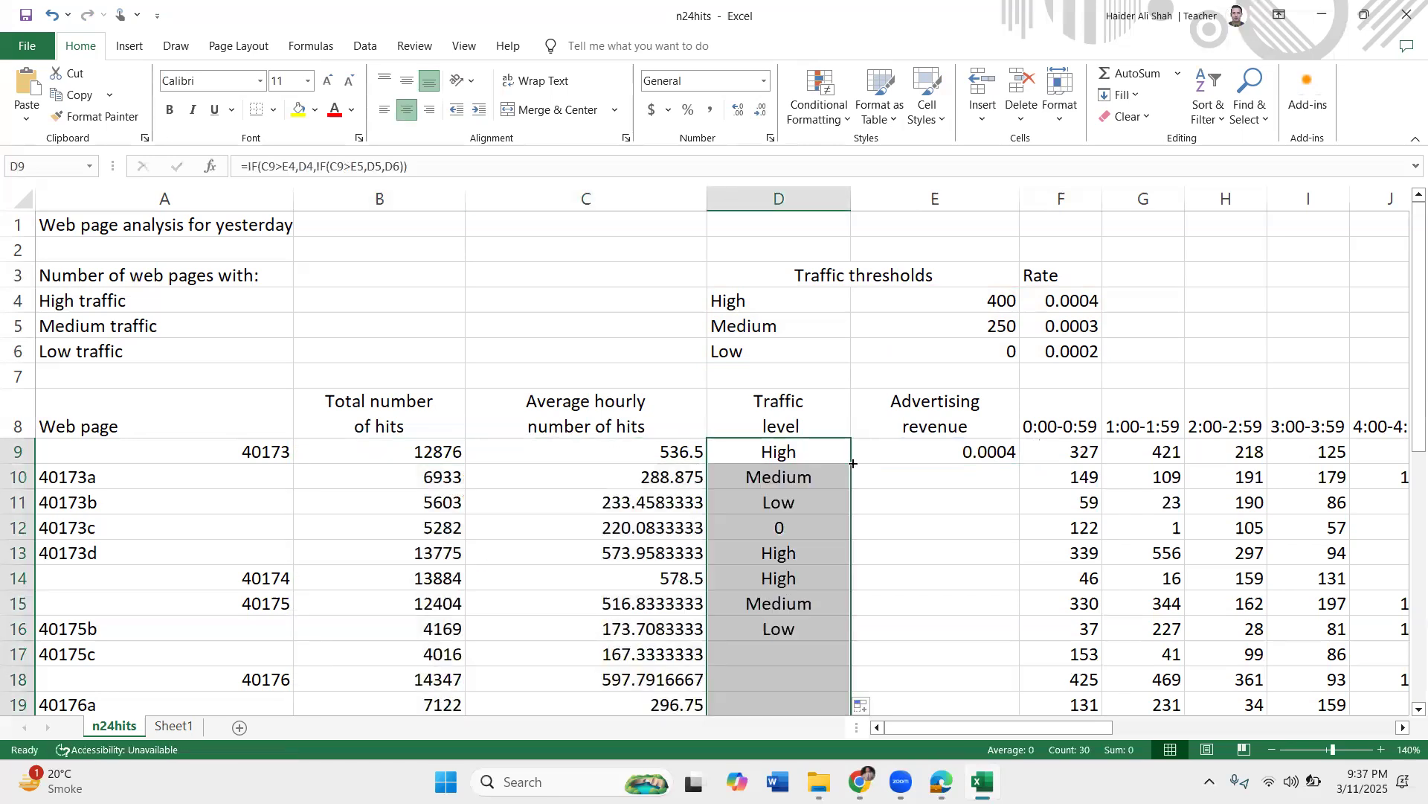
# - Compare the copied traffic level formula in D12 with the cell references of the original IF formula in D9
pyautogui.click(796, 527)
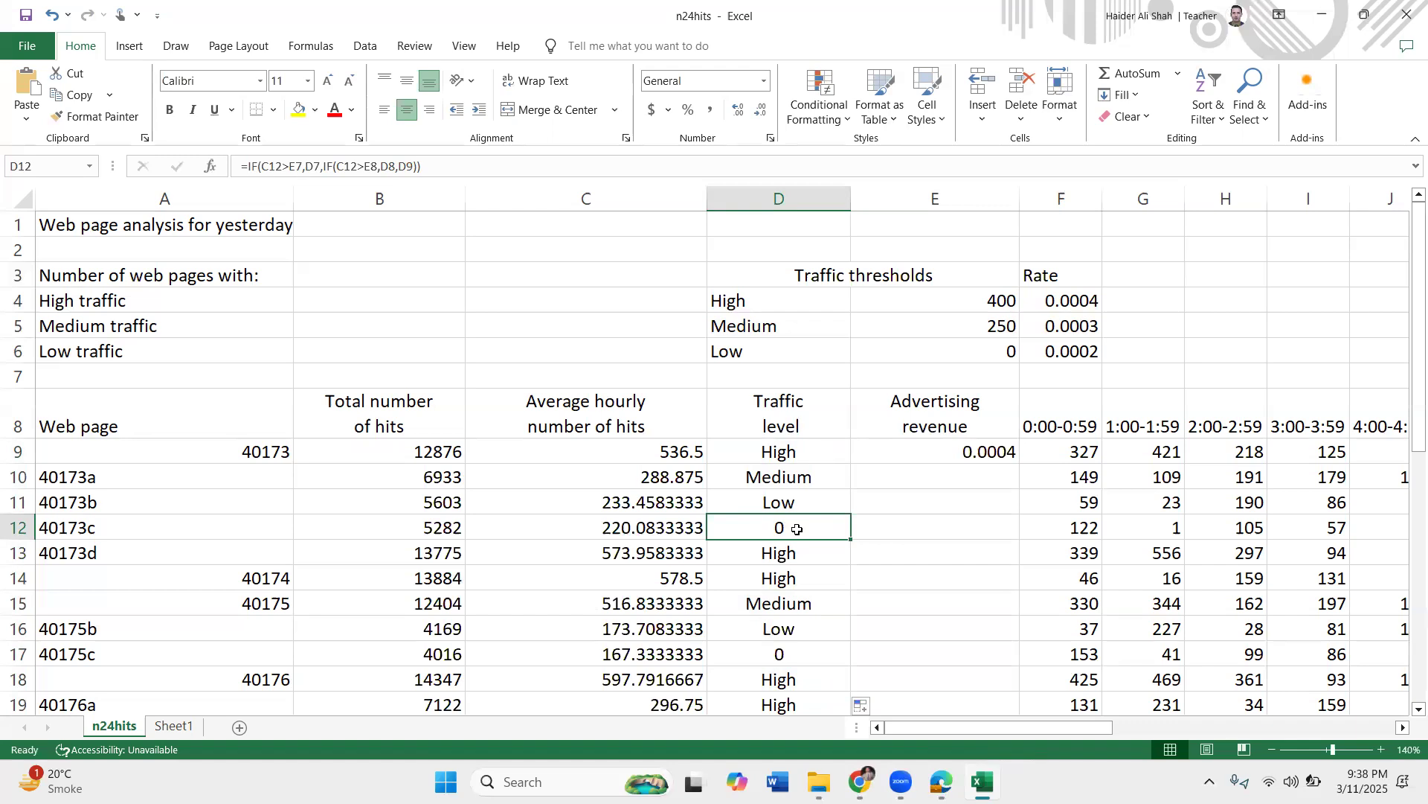
pyautogui.click(793, 454)
pyautogui.doubleClick(790, 446)
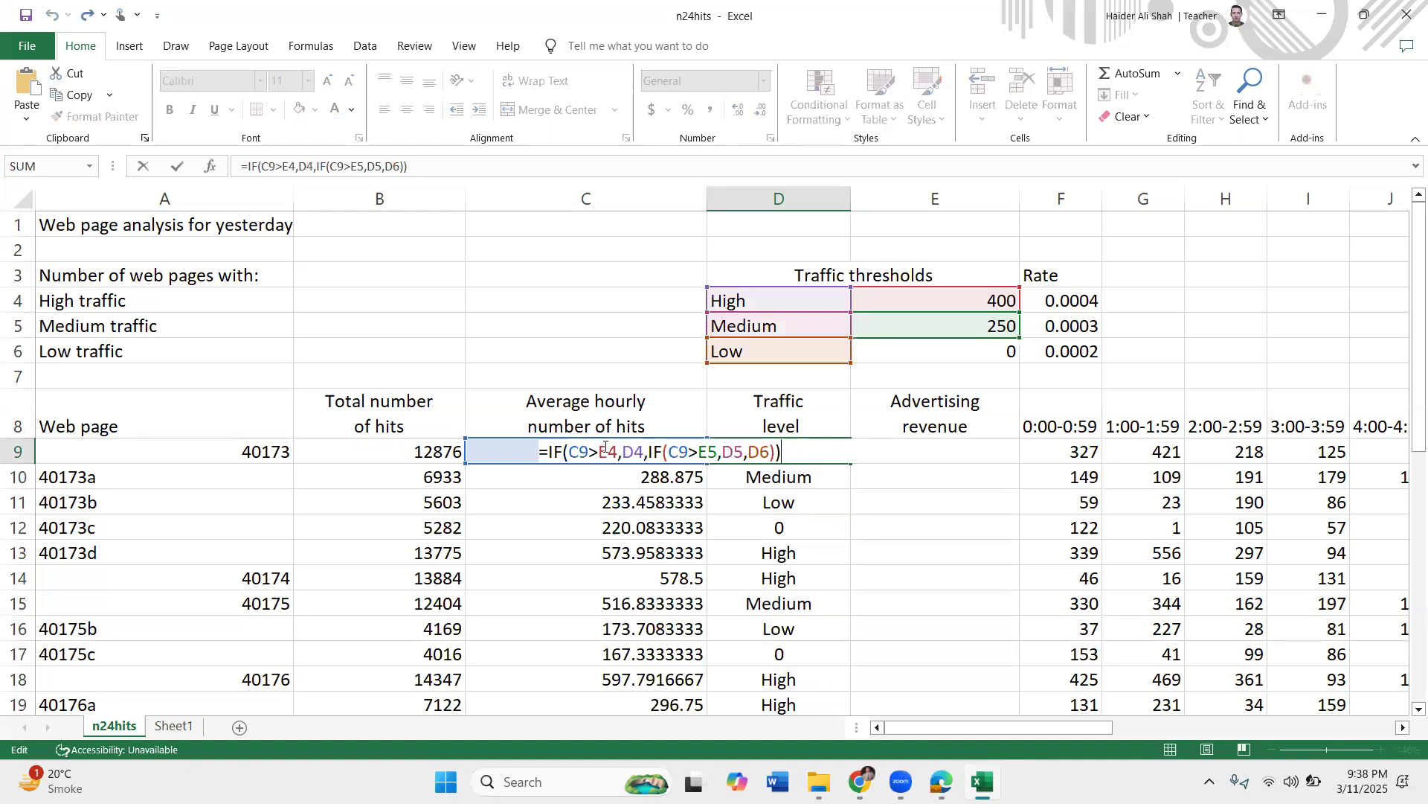
pyautogui.click(576, 450)
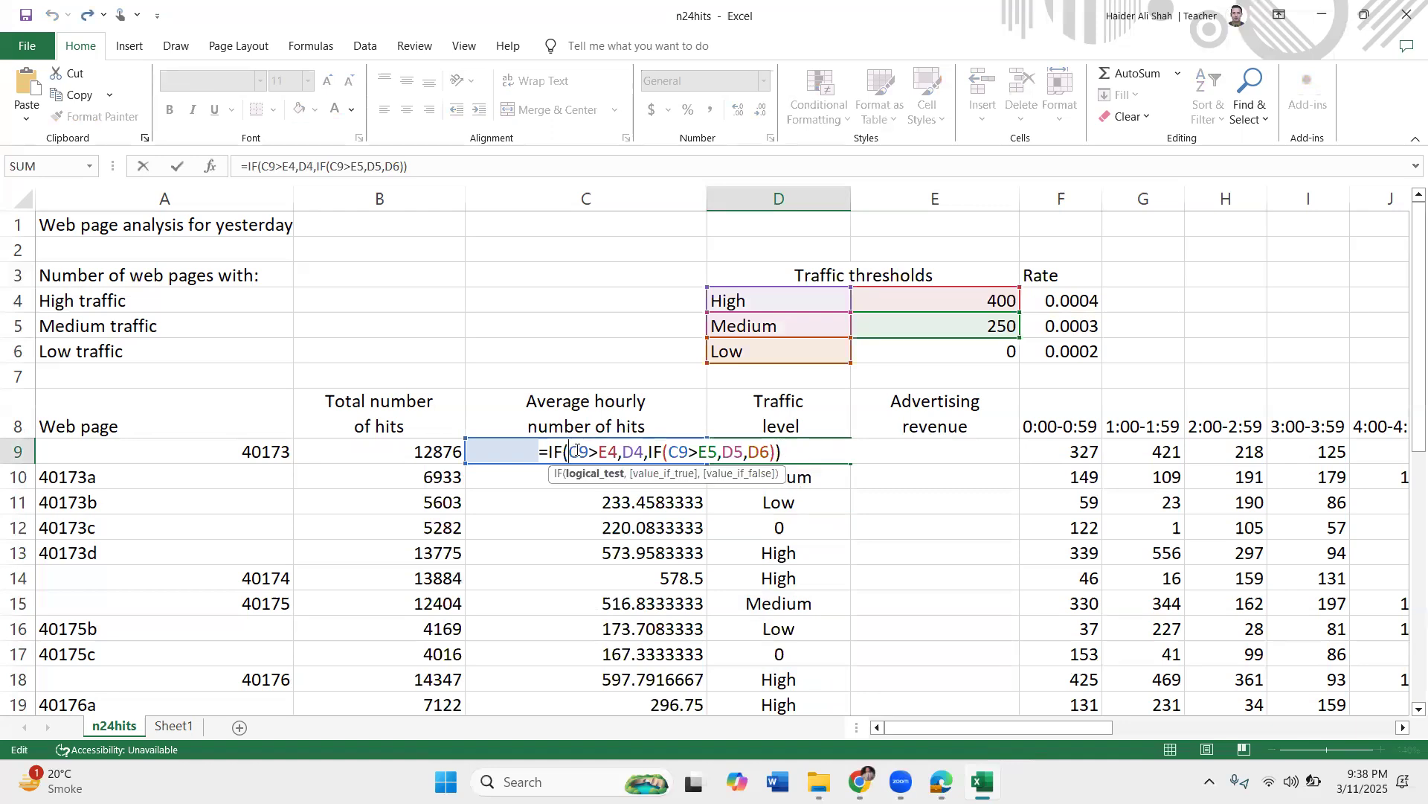
pyautogui.click(591, 449)
pyautogui.press('Return')
pyautogui.click(590, 450)
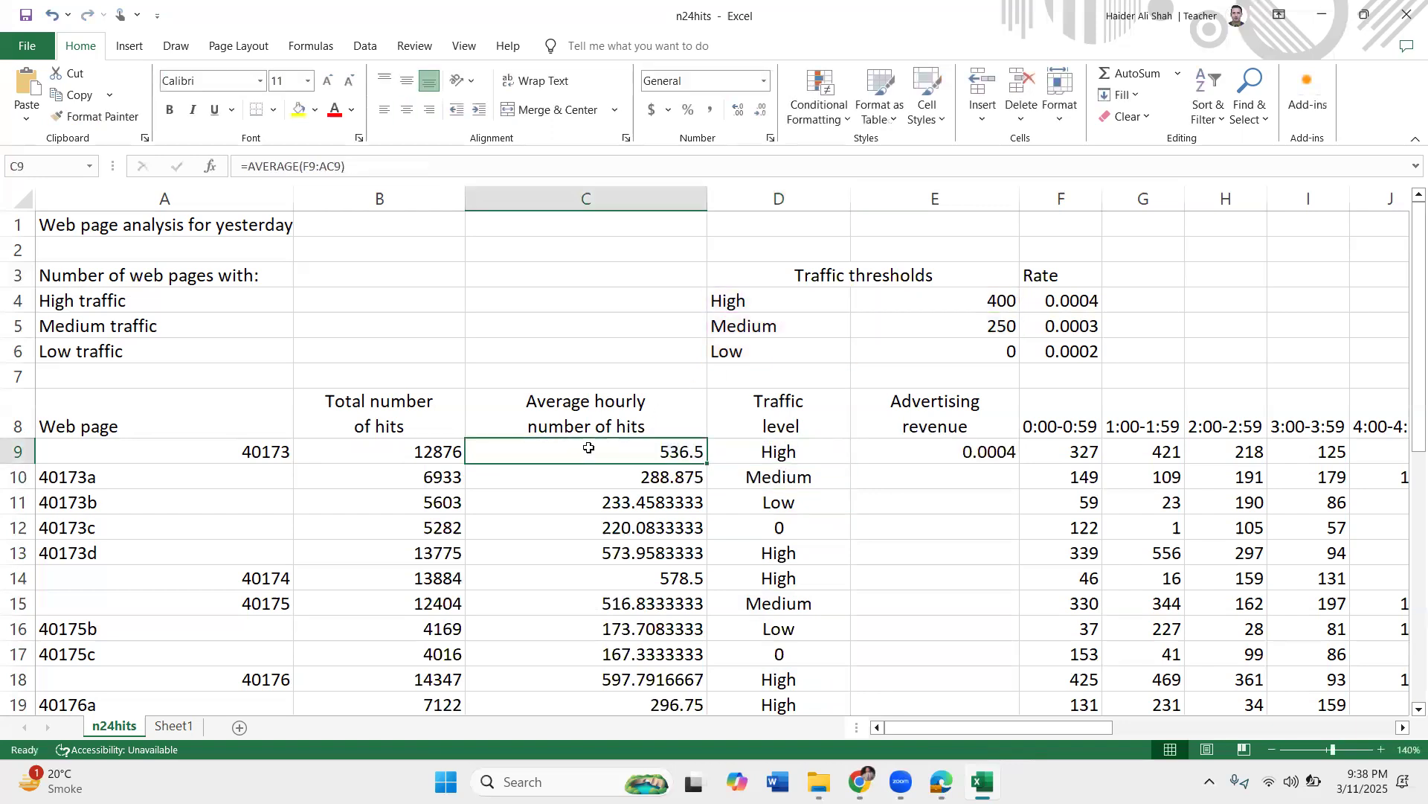
# - Check the average hourly hits in C9 to C13 against the traffic levels in column D
pyautogui.moveTo(797, 453)
pyautogui.mouseDown()
pyautogui.moveTo(798, 683)
pyautogui.moveTo(781, 449)
pyautogui.mouseUp()
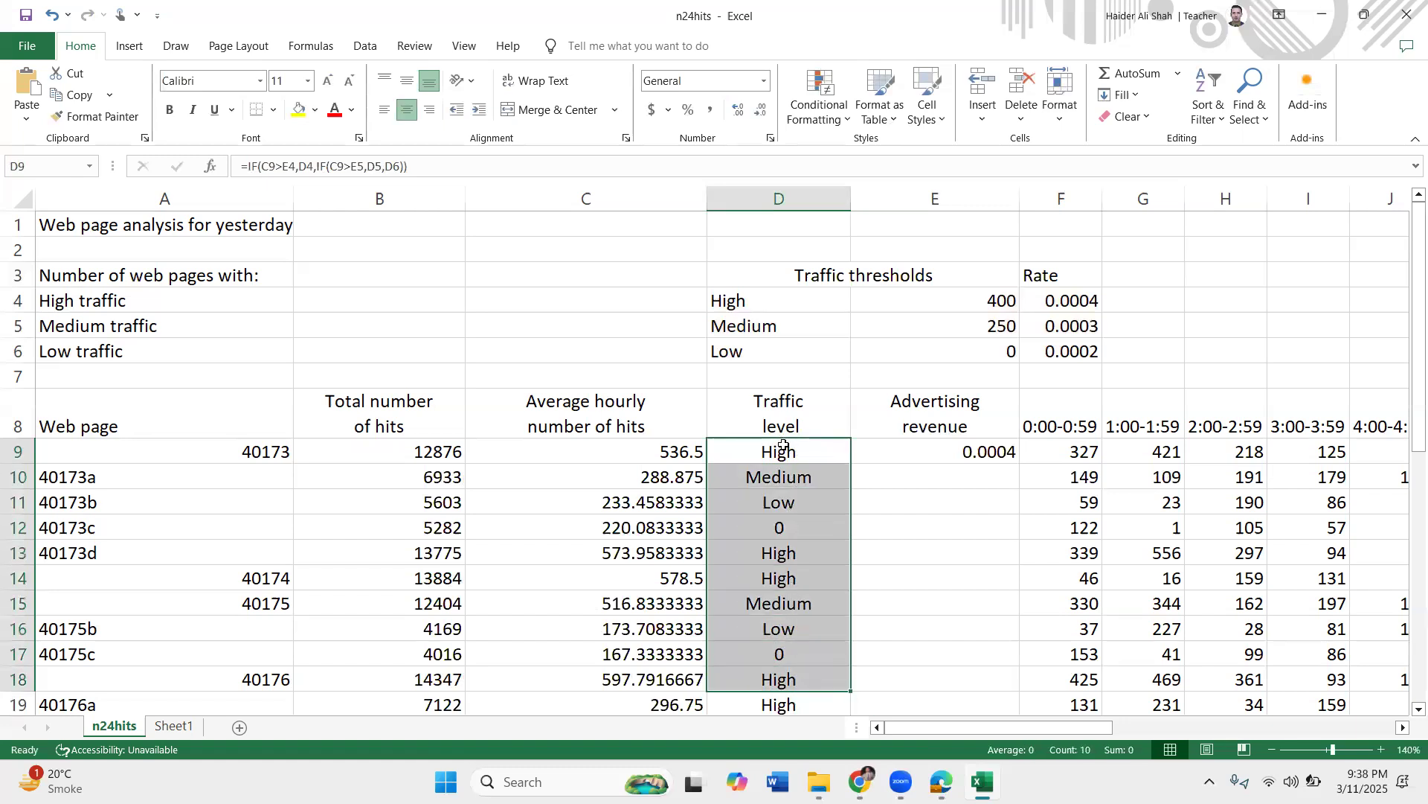
pyautogui.click(679, 456)
pyautogui.click(679, 475)
pyautogui.click(678, 506)
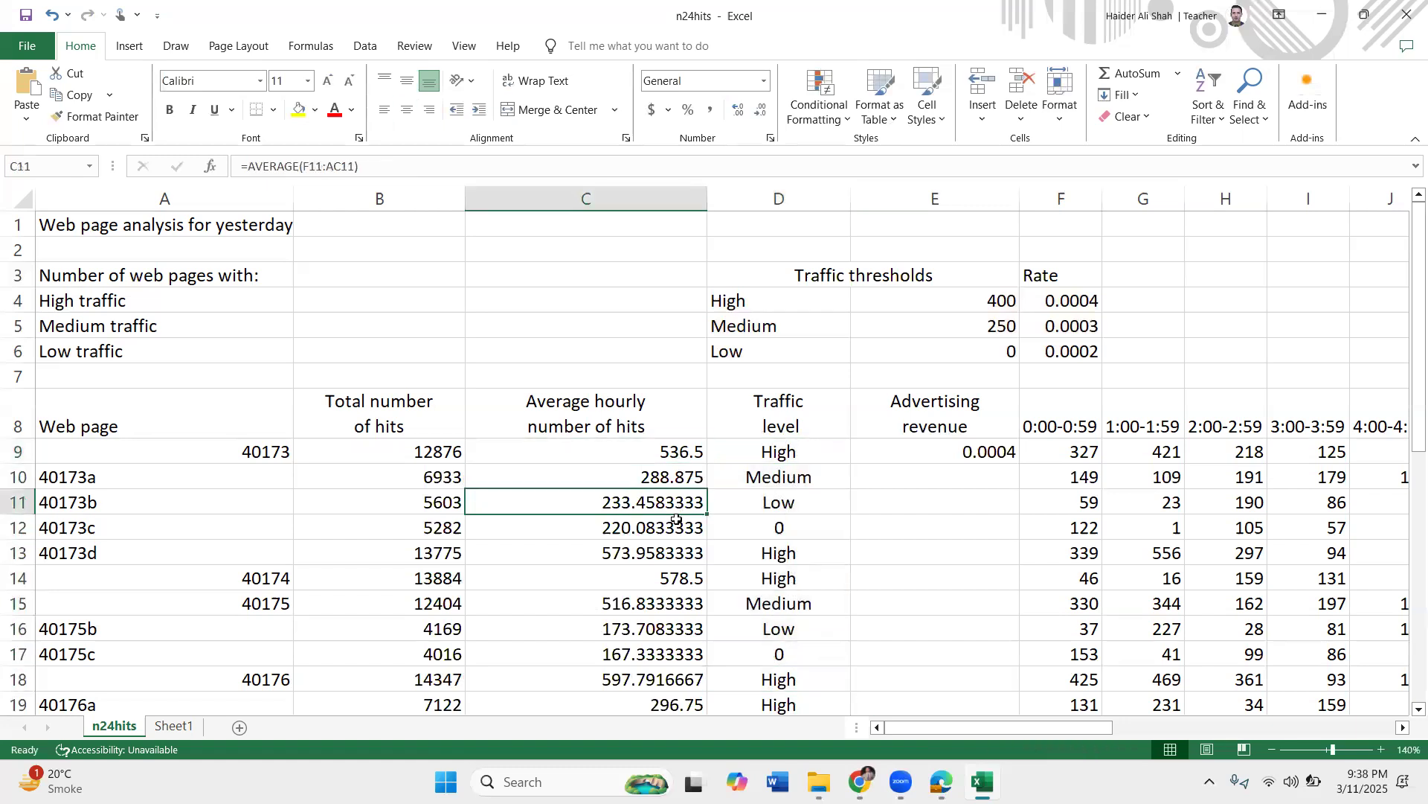
pyautogui.click(677, 529)
pyautogui.click(678, 554)
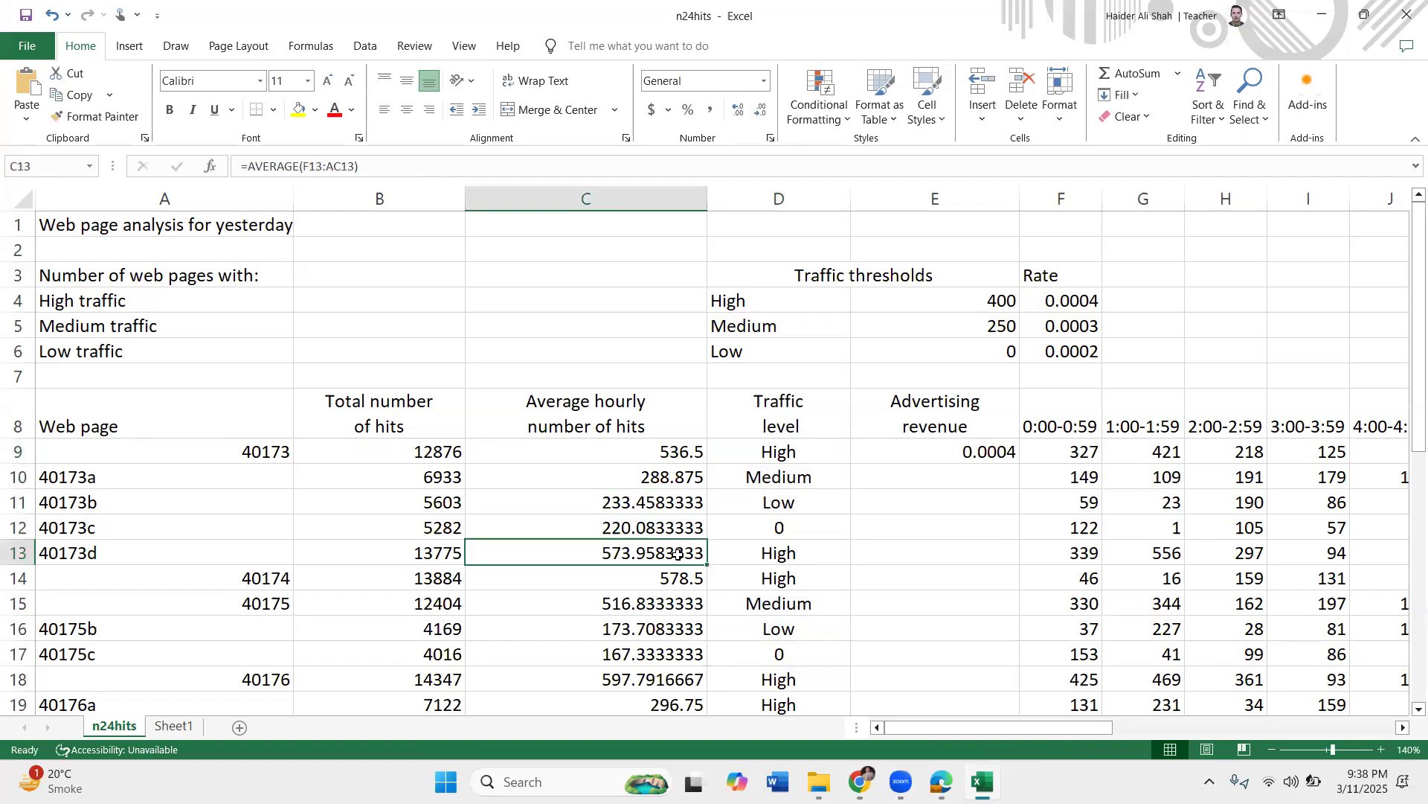
# - Inspect the cell references in the copied traffic level formulas in D10 to D13
pyautogui.doubleClick(779, 478)
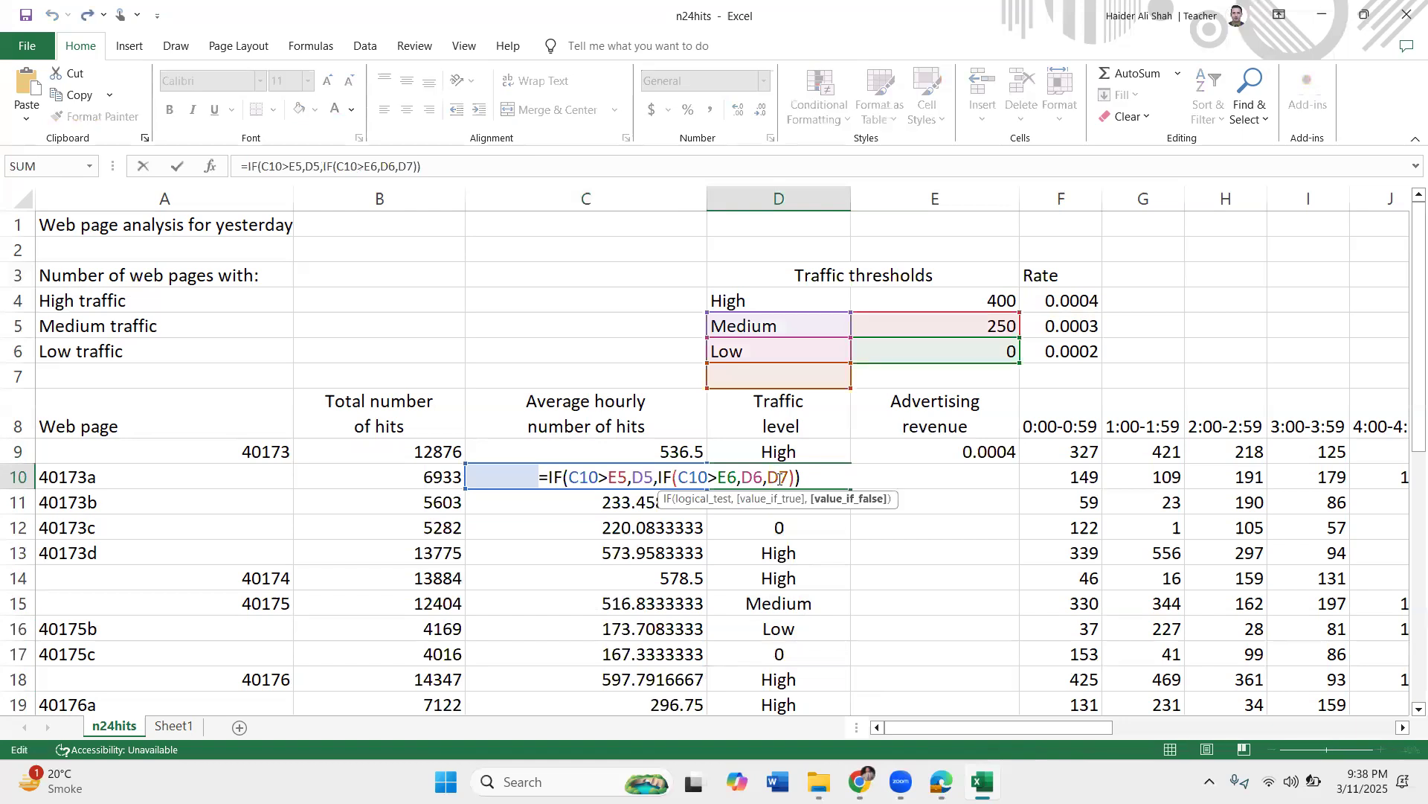
pyautogui.press('Return')
pyautogui.doubleClick(788, 505)
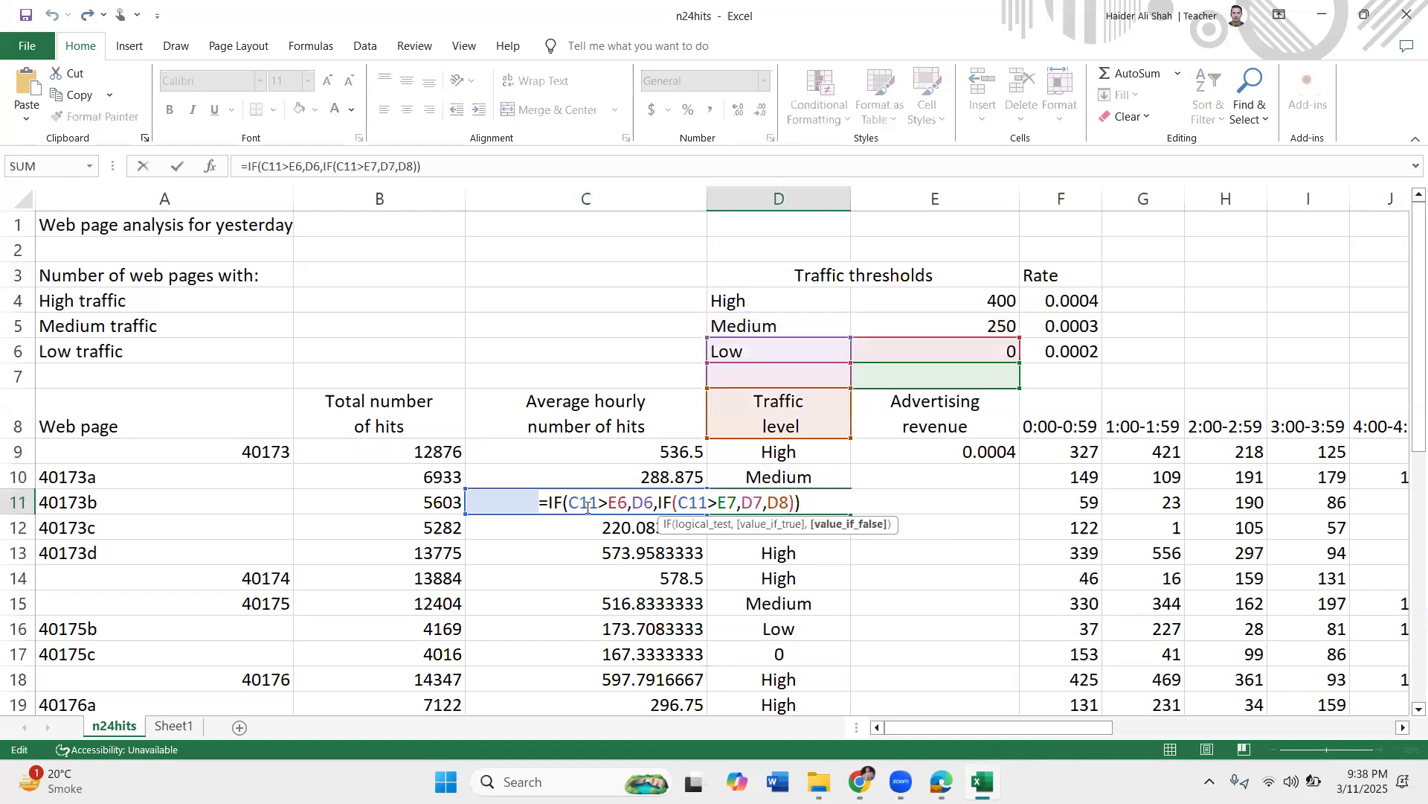
pyautogui.press('Return')
pyautogui.doubleClick(779, 530)
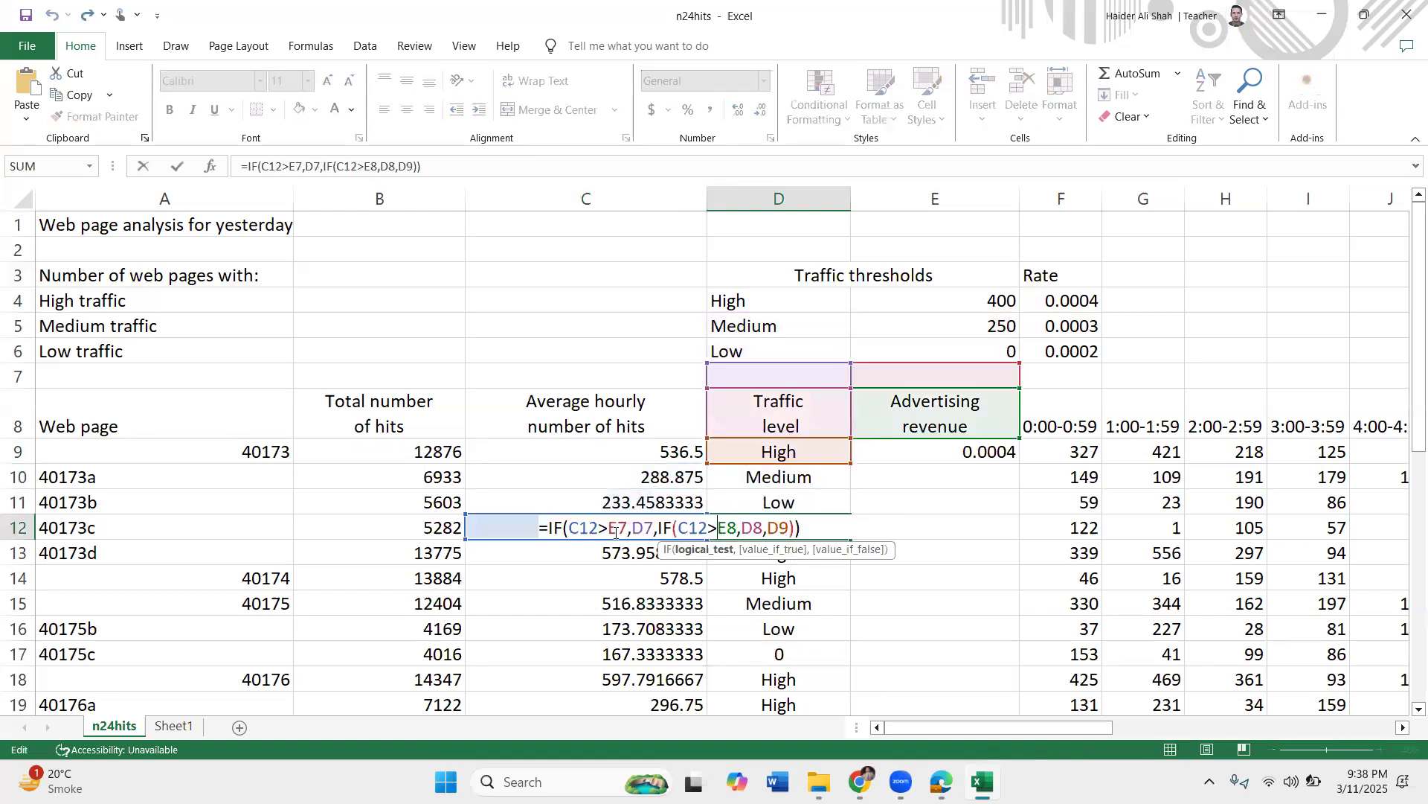
pyautogui.press('Return')
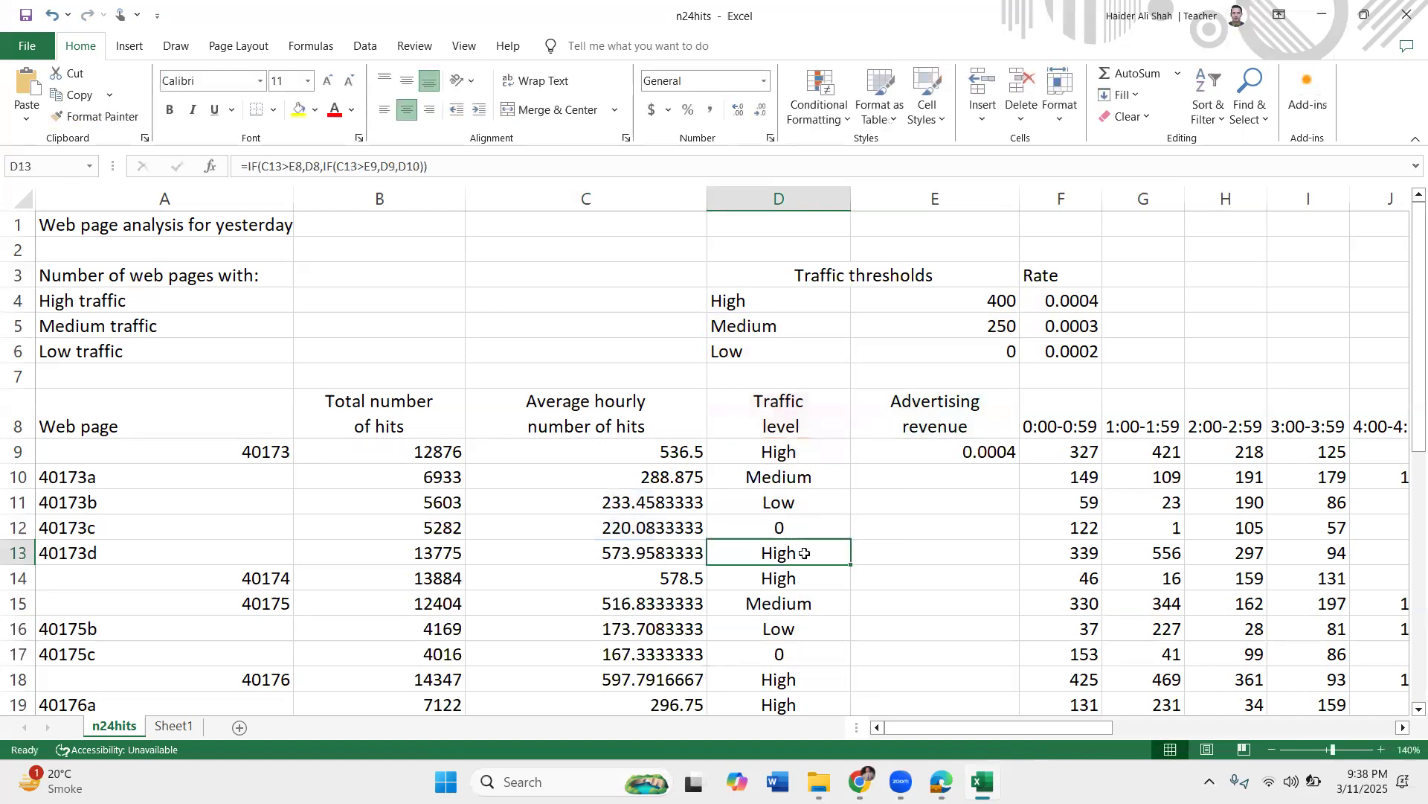
pyautogui.doubleClick(790, 555)
pyautogui.press('Return')
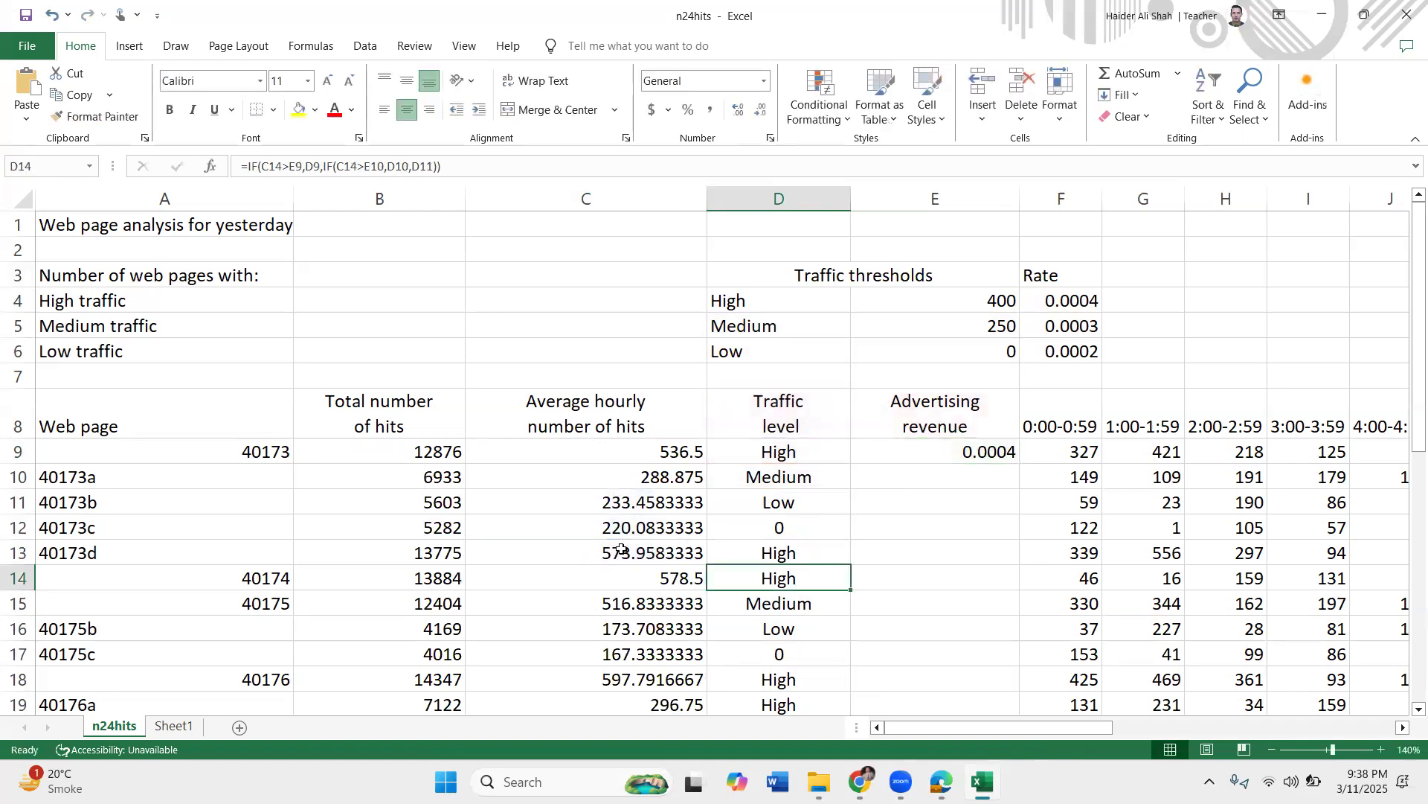
# - Check the E4 and E5 threshold references in D9's IF formula against the average hourly hits in C10 to C16
pyautogui.doubleClick(777, 451)
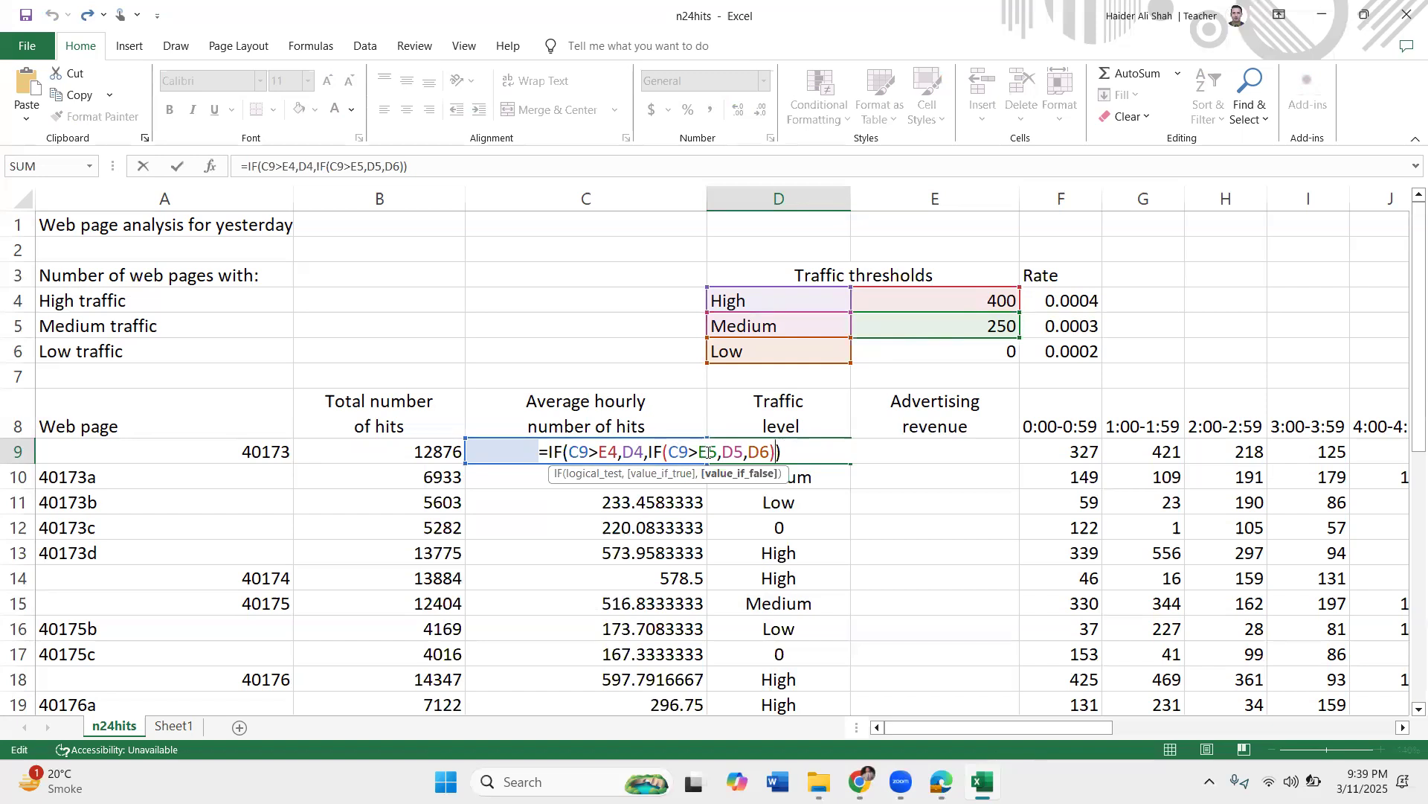
pyautogui.click(699, 452)
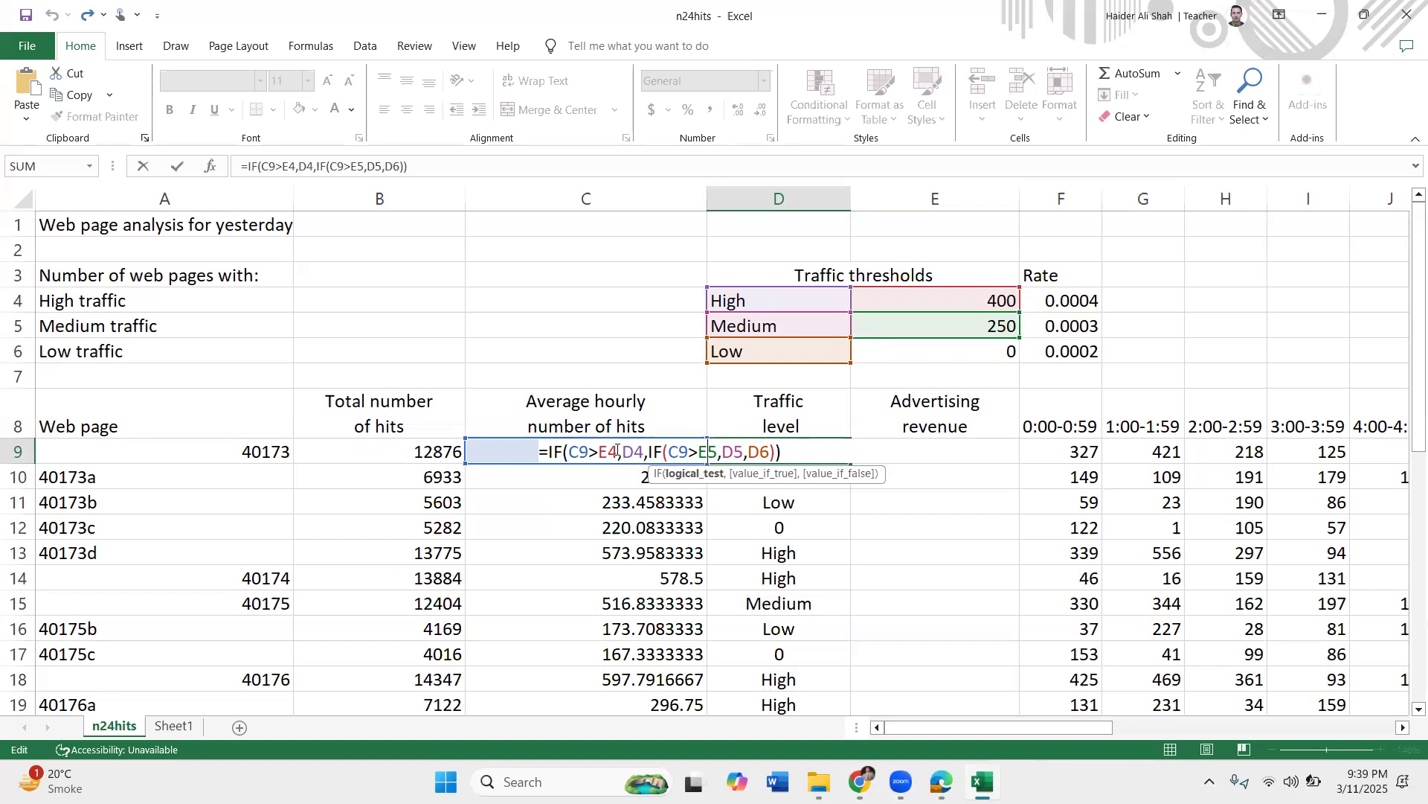
pyautogui.click(611, 447)
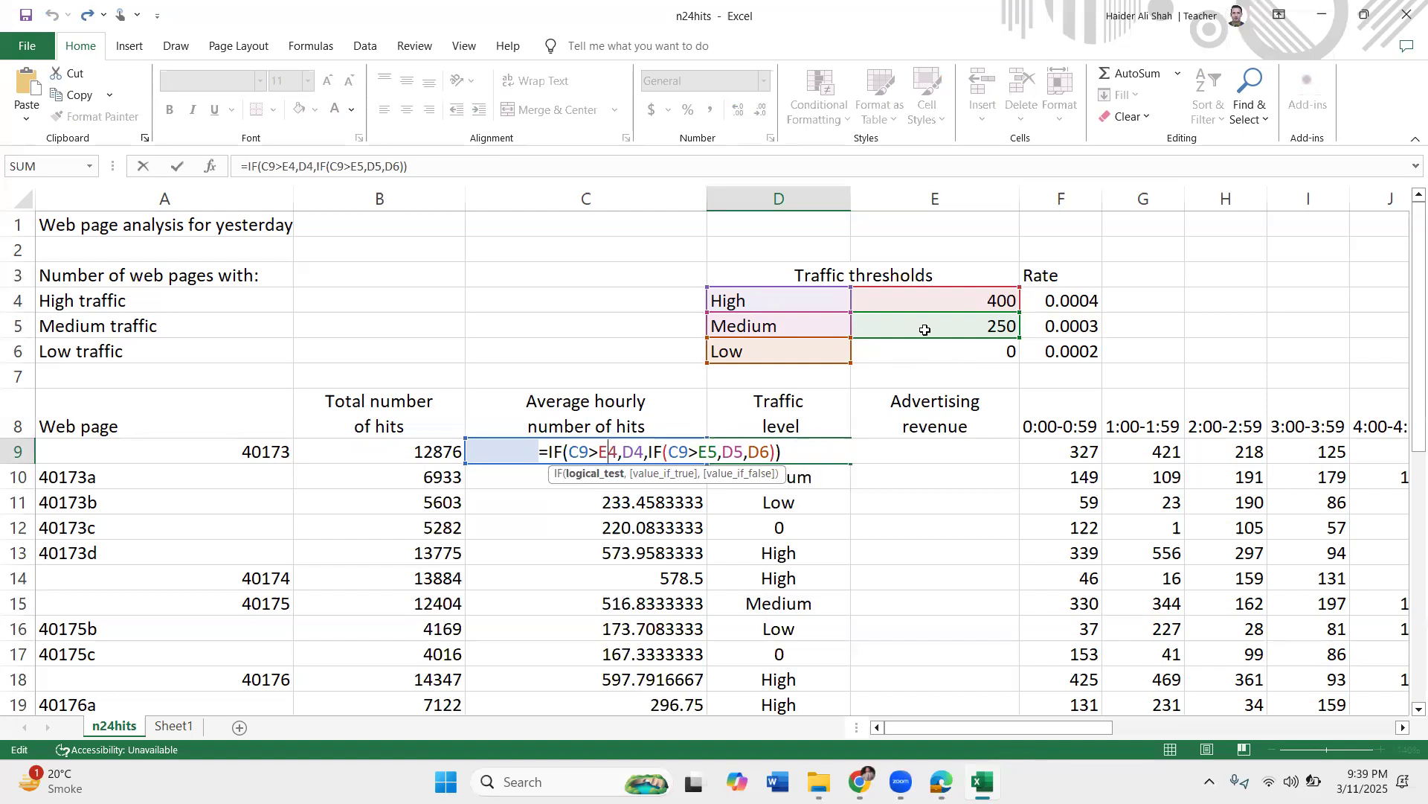
pyautogui.press('Return')
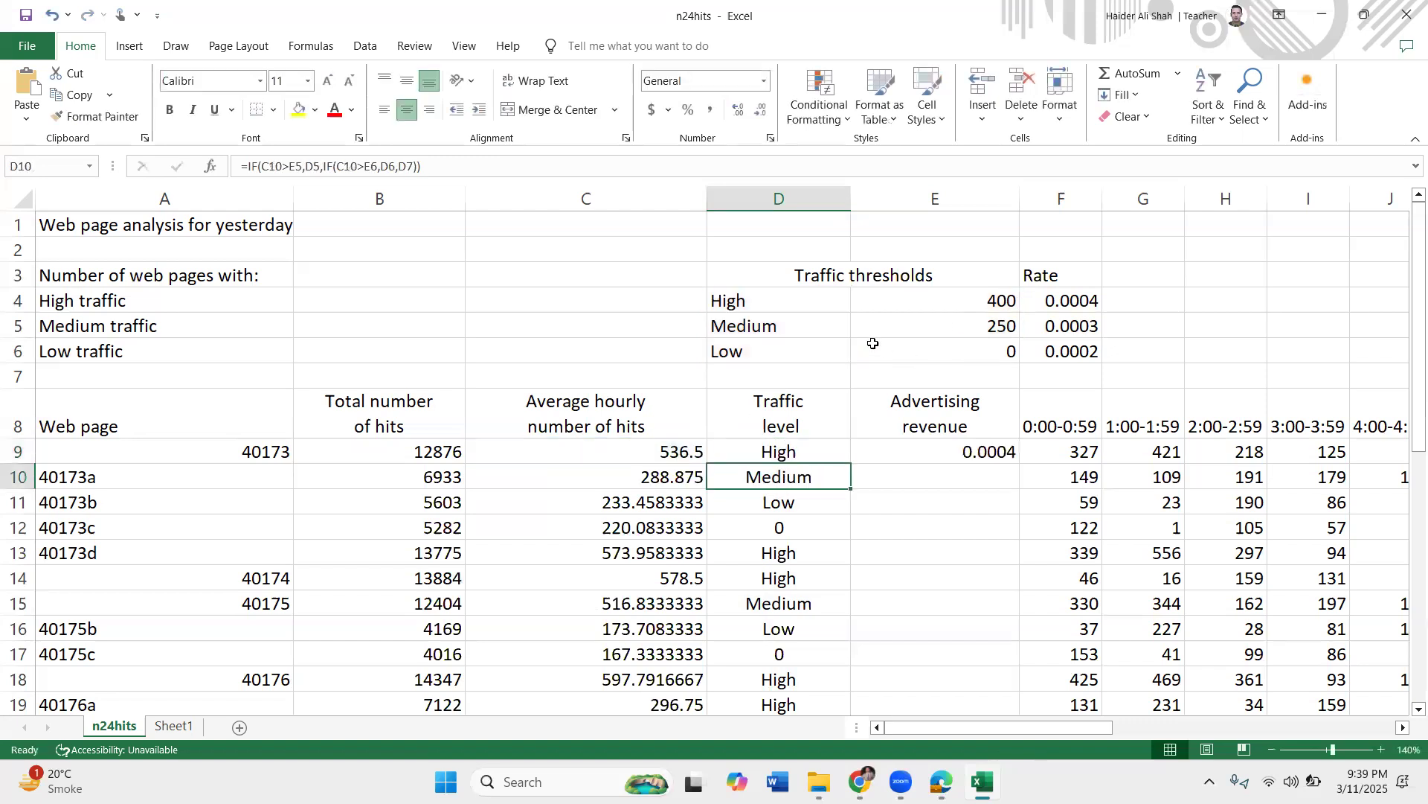
pyautogui.moveTo(664, 478); pyautogui.dragTo(638, 629)
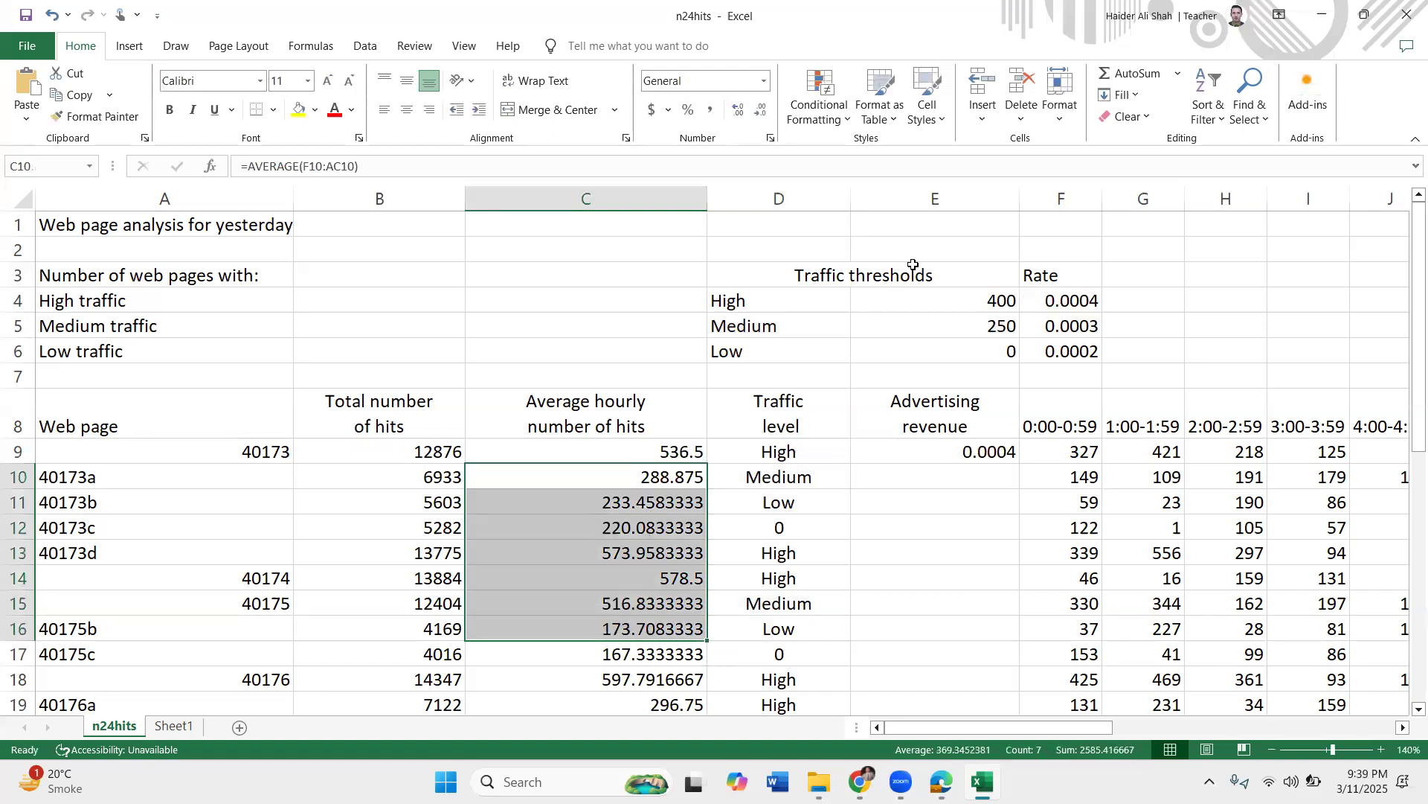
pyautogui.click(957, 305)
pyautogui.moveTo(666, 480); pyautogui.dragTo(662, 595)
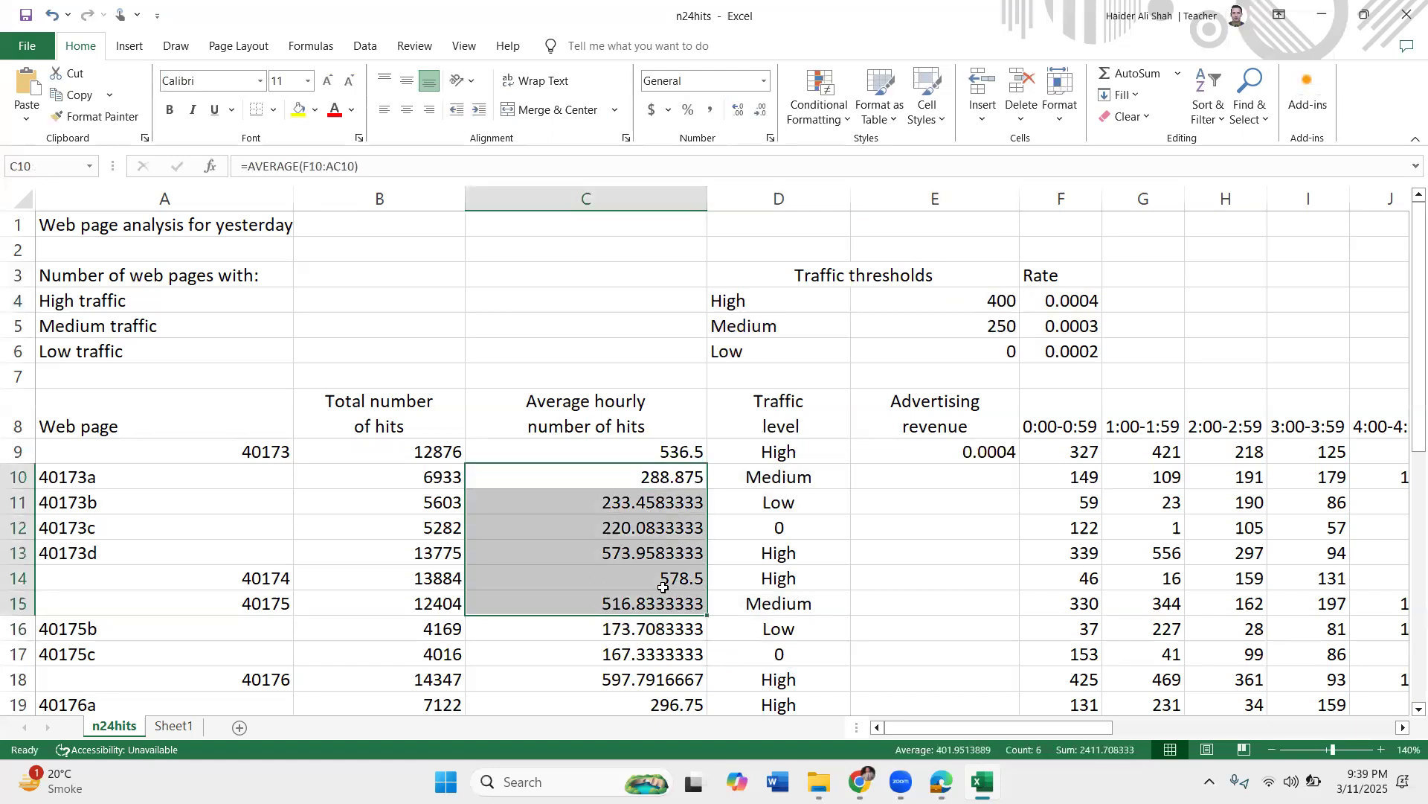
pyautogui.click(961, 336)
pyautogui.moveTo(630, 480); pyautogui.dragTo(632, 630)
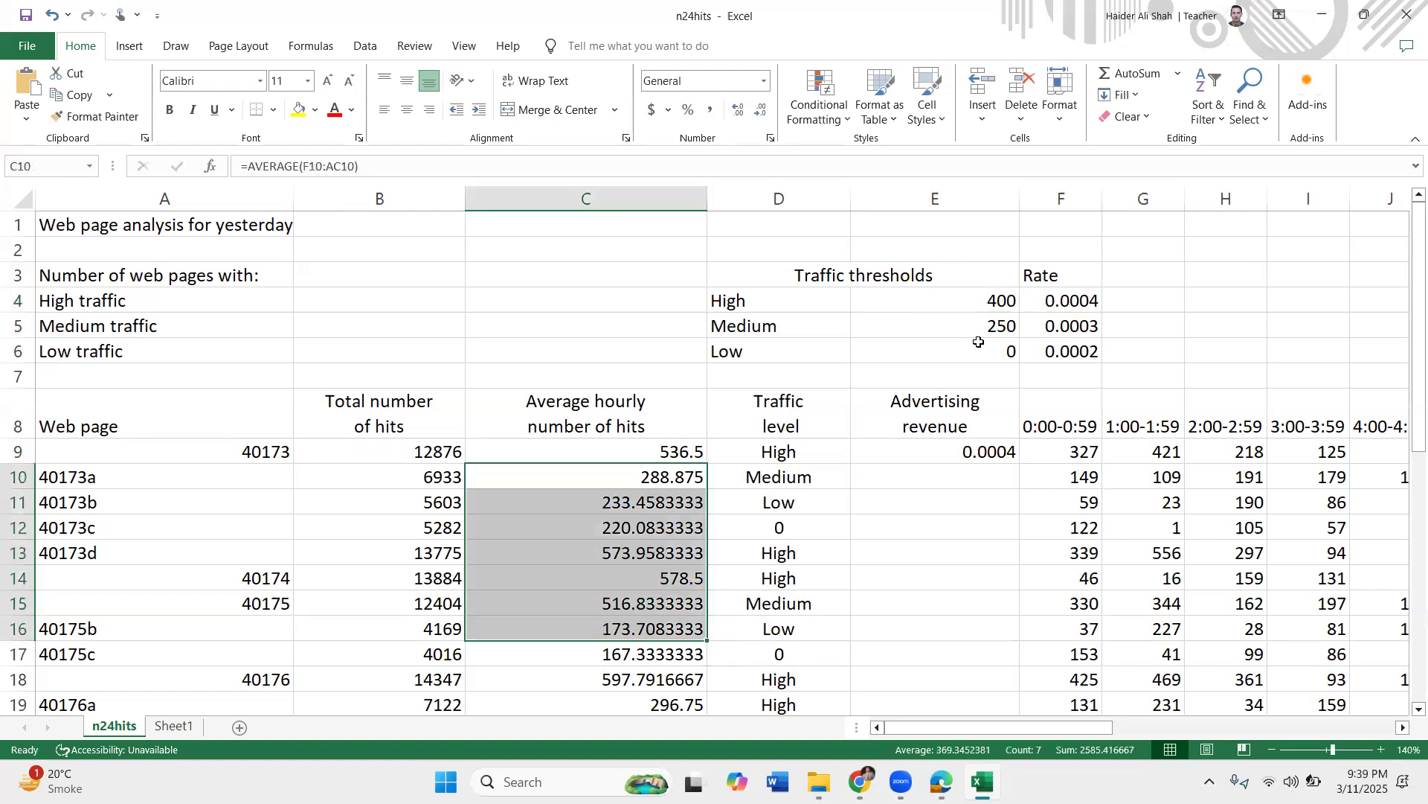
pyautogui.moveTo(985, 294); pyautogui.dragTo(989, 327)
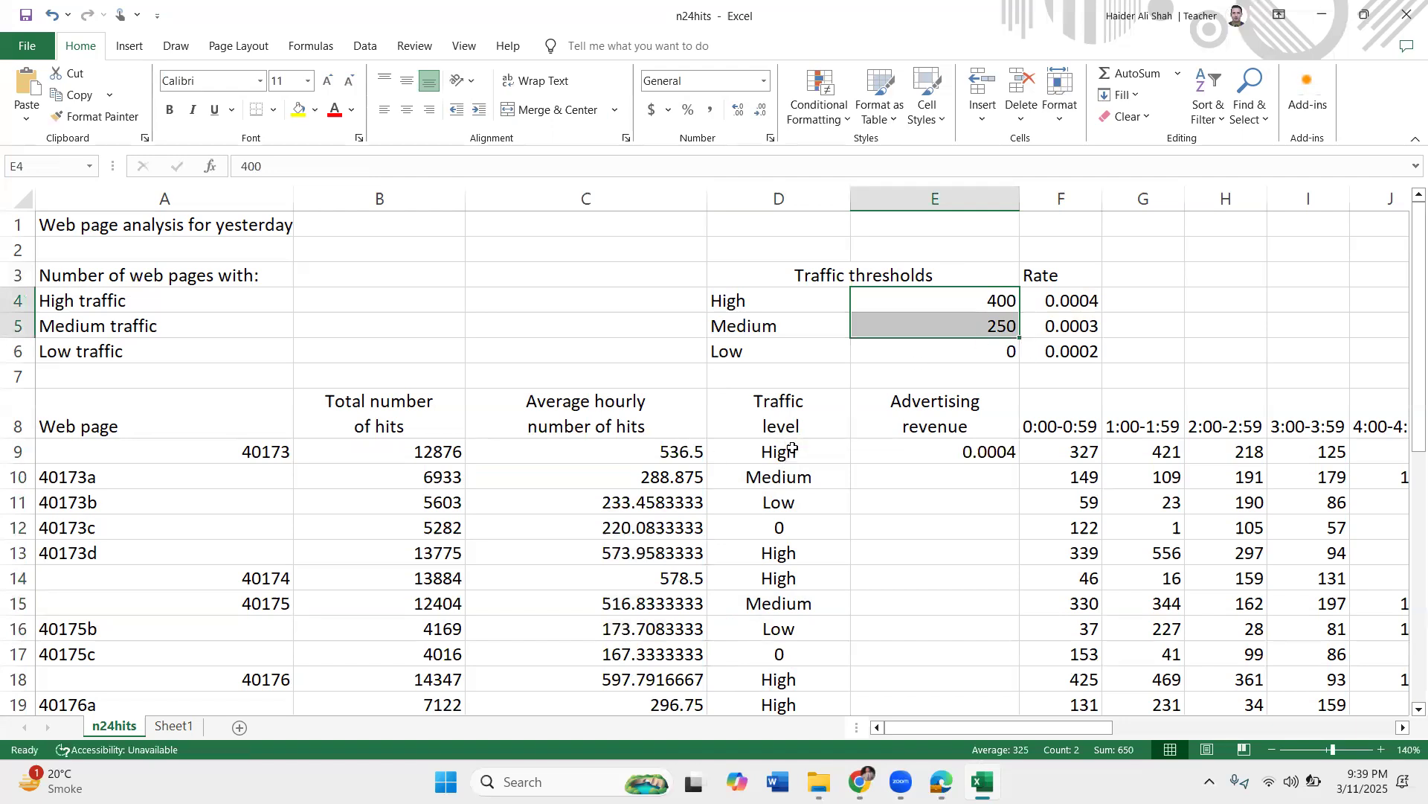
# - Trace the references of D9's IF formula to the traffic names in D4:D6 and the thresholds in E4:E5
pyautogui.doubleClick(792, 448)
pyautogui.moveTo(740, 469); pyautogui.dragTo(646, 466)
pyautogui.doubleClick(763, 454)
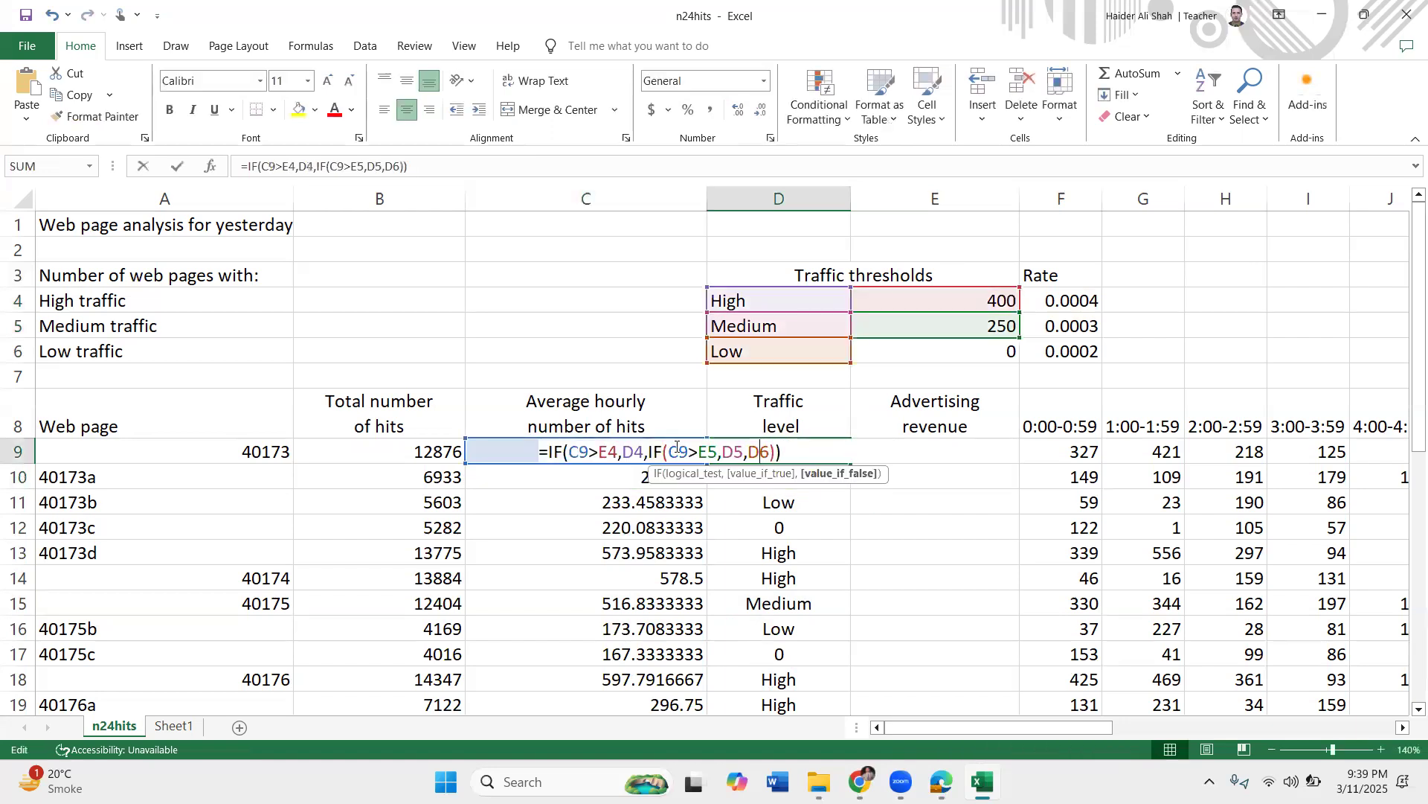
pyautogui.click(622, 451)
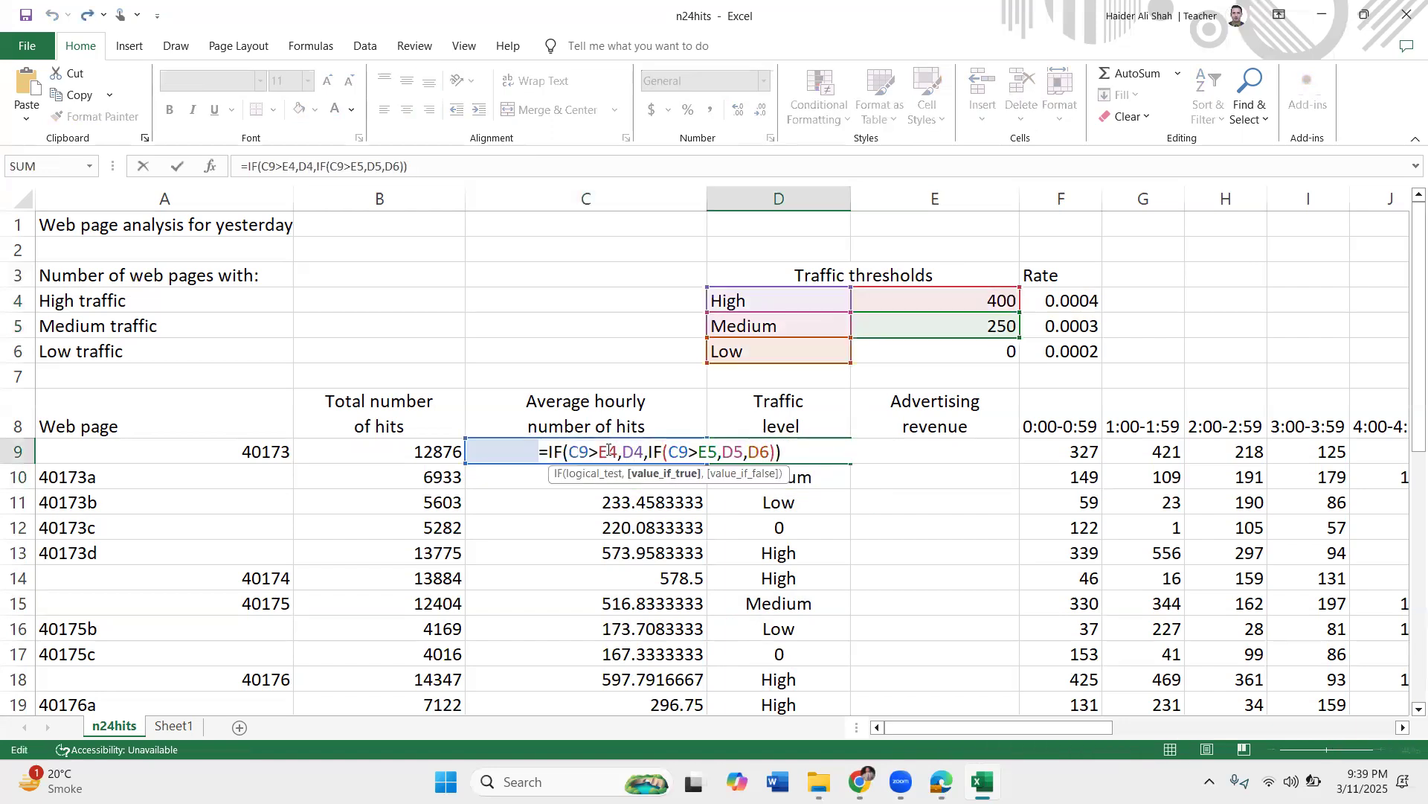
pyautogui.click(723, 452)
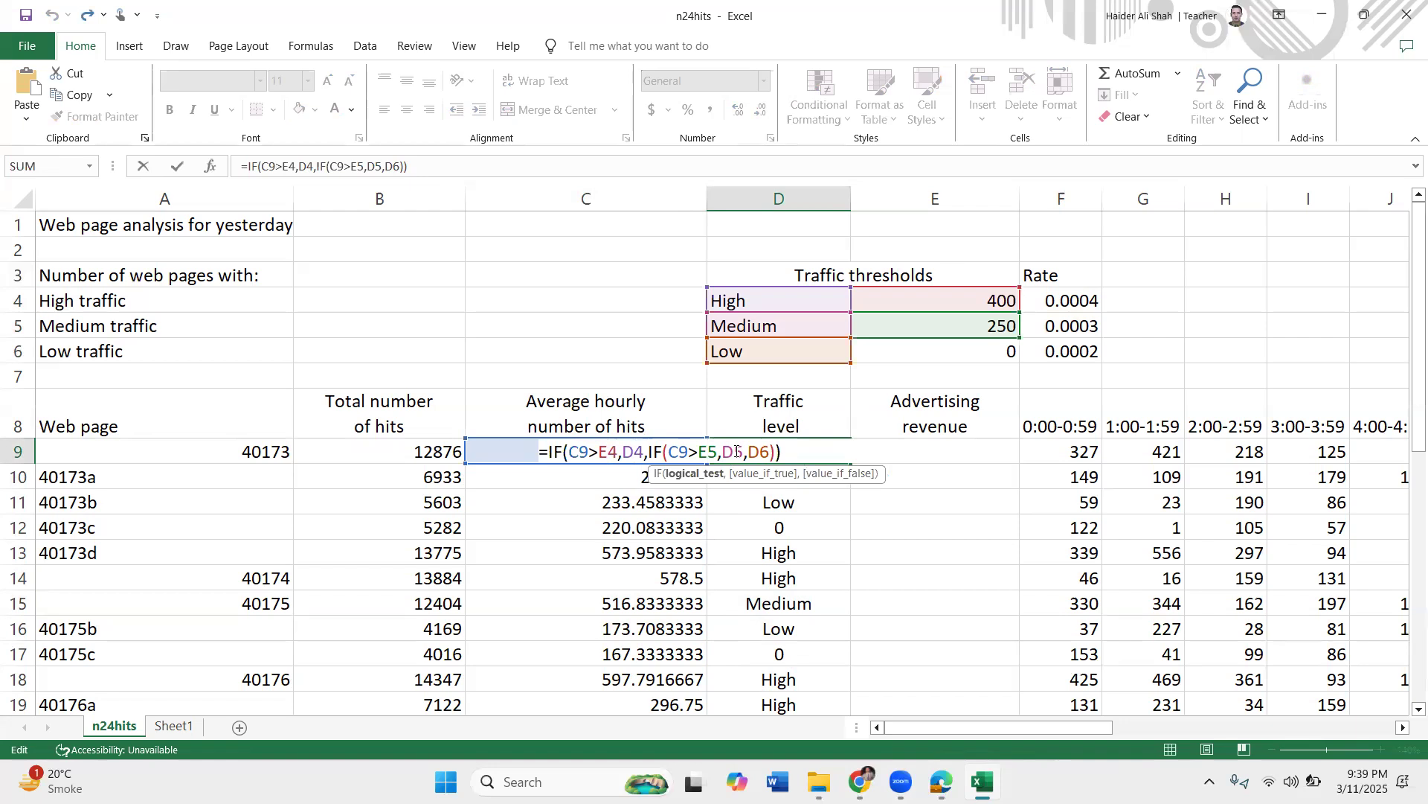
pyautogui.press('Return')
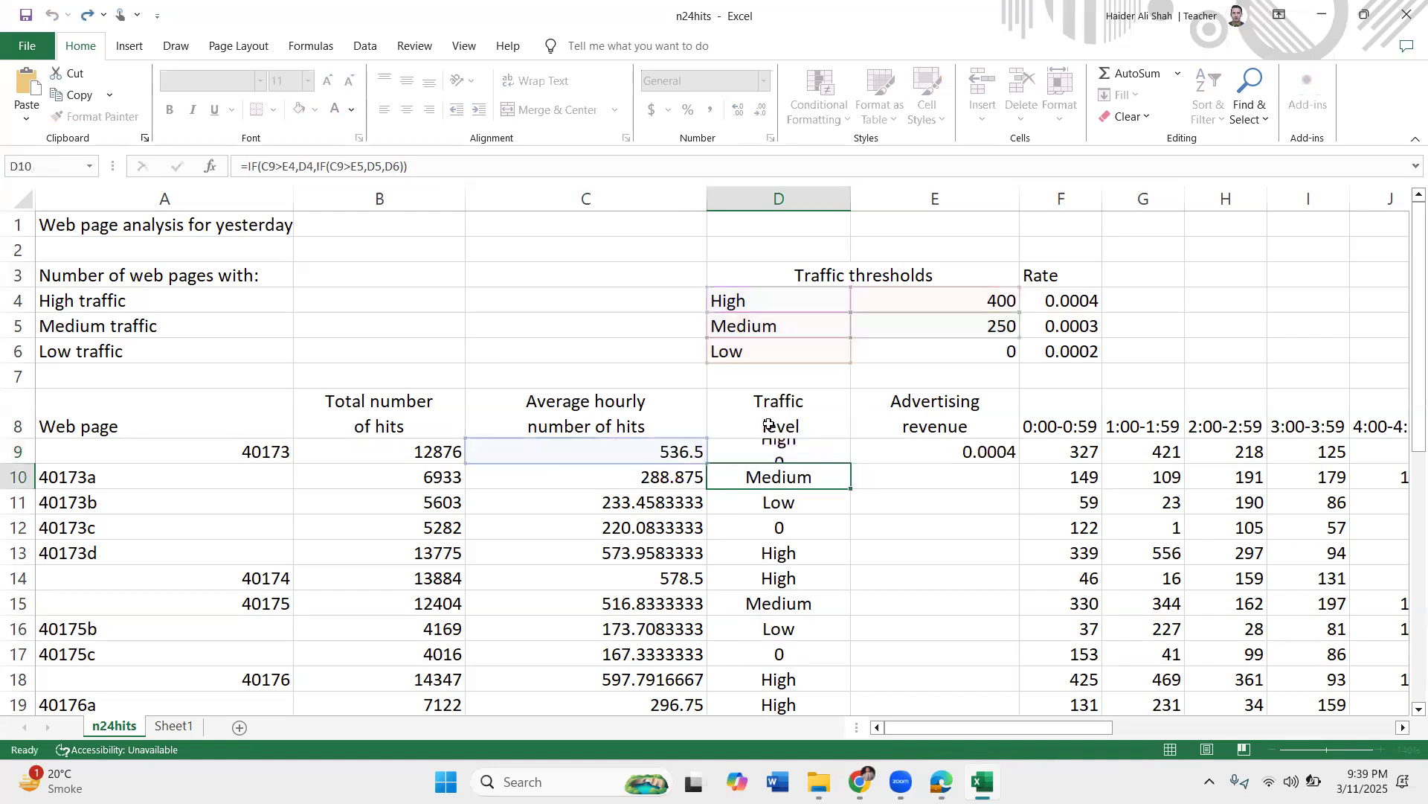
pyautogui.moveTo(910, 305); pyautogui.dragTo(744, 349)
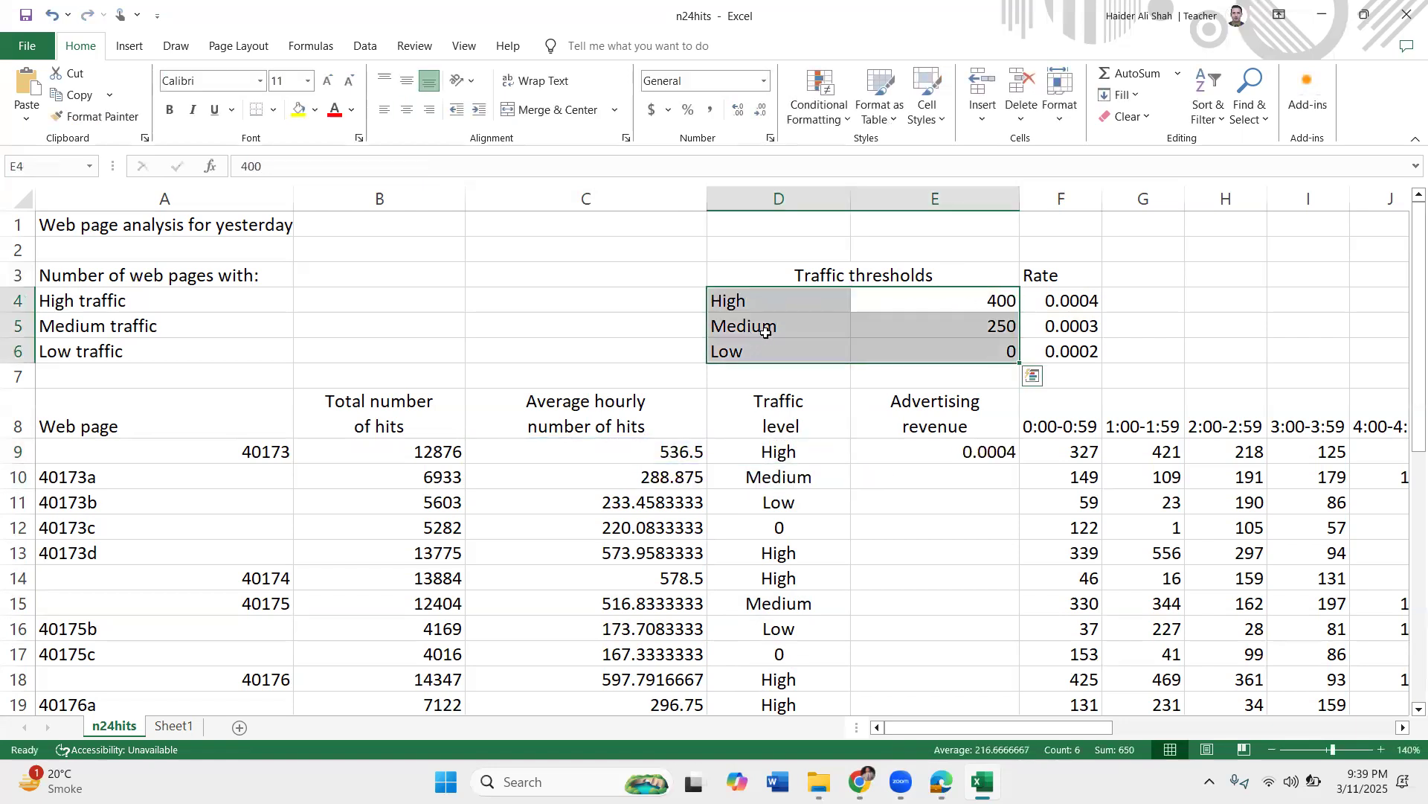
pyautogui.click(766, 333)
pyautogui.moveTo(759, 296); pyautogui.dragTo(781, 351)
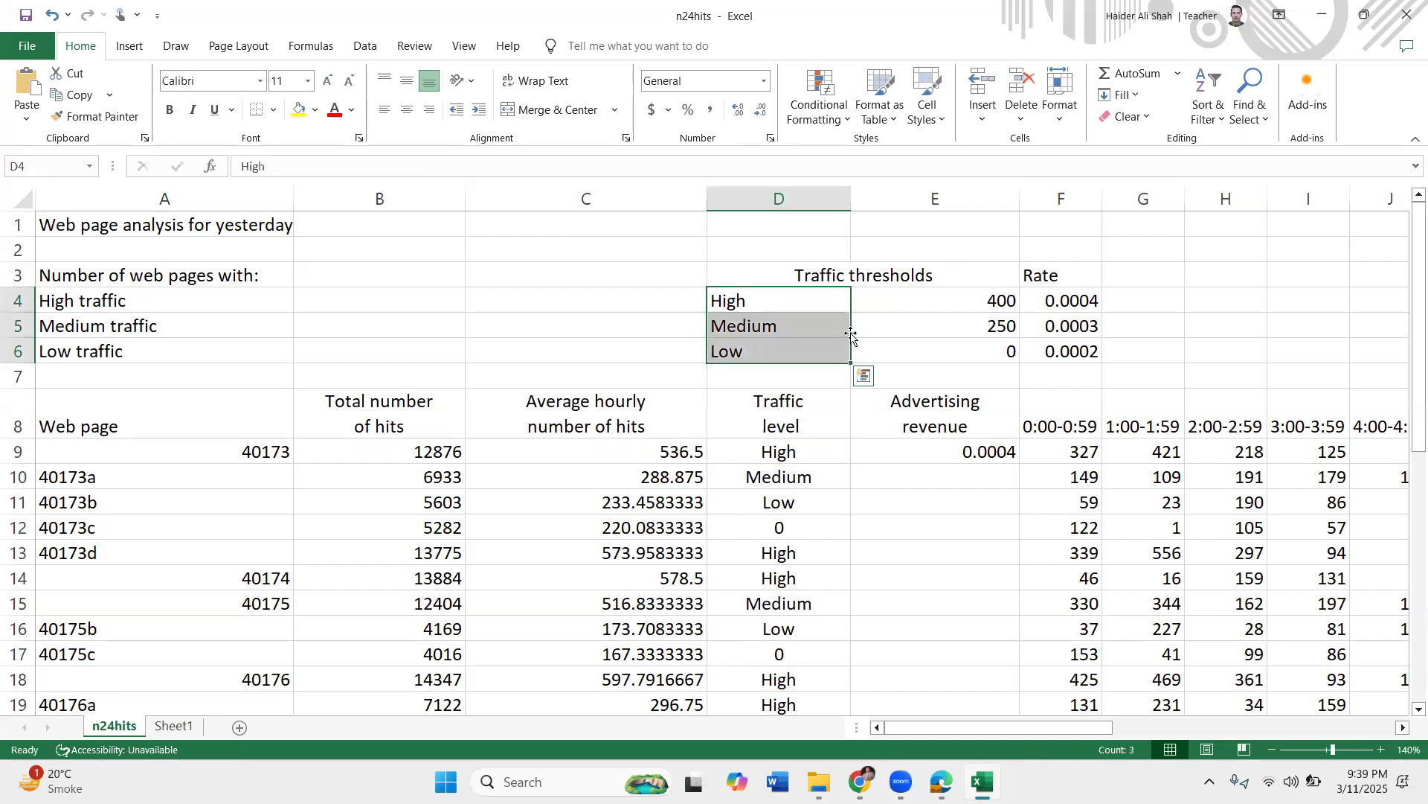
pyautogui.moveTo(993, 300); pyautogui.dragTo(987, 320)
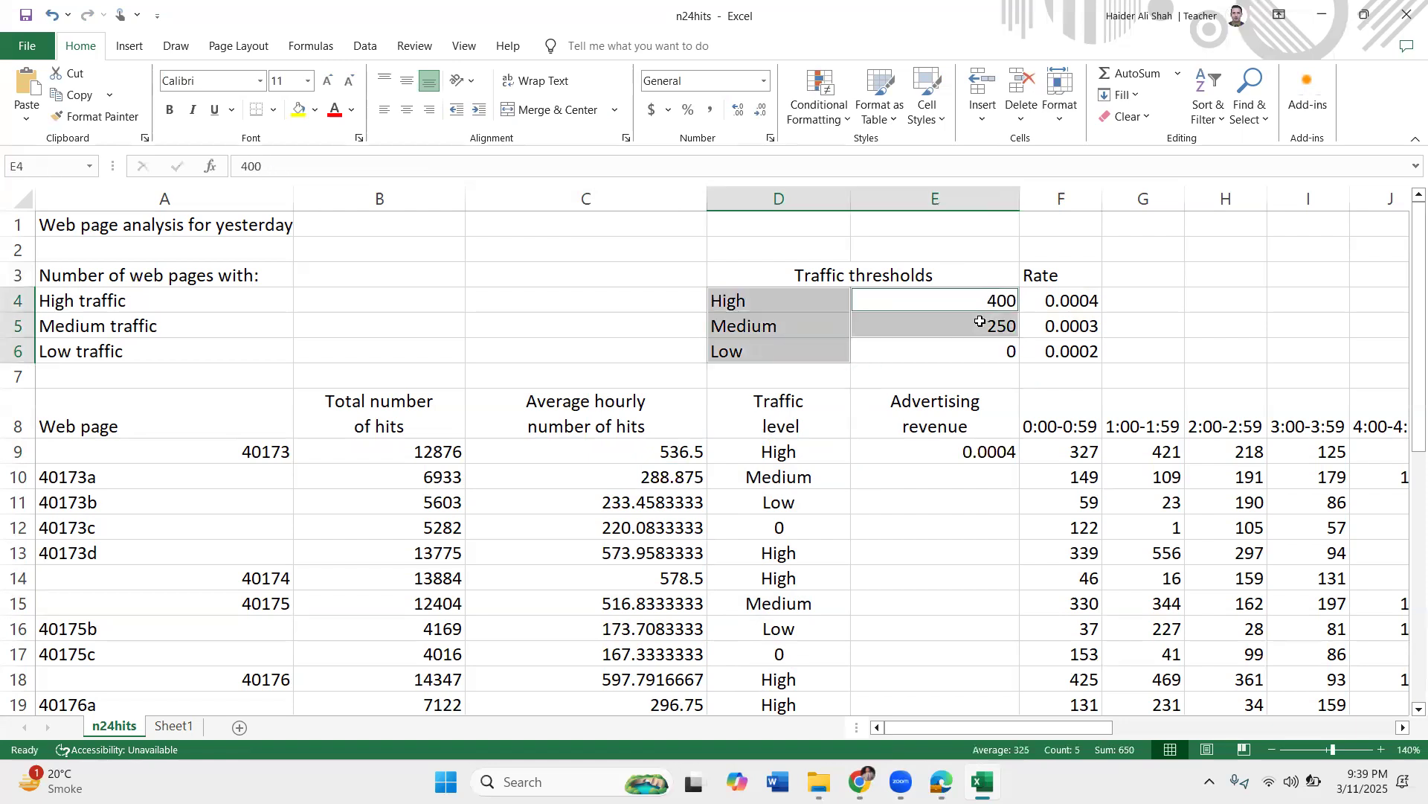
pyautogui.press('Return')
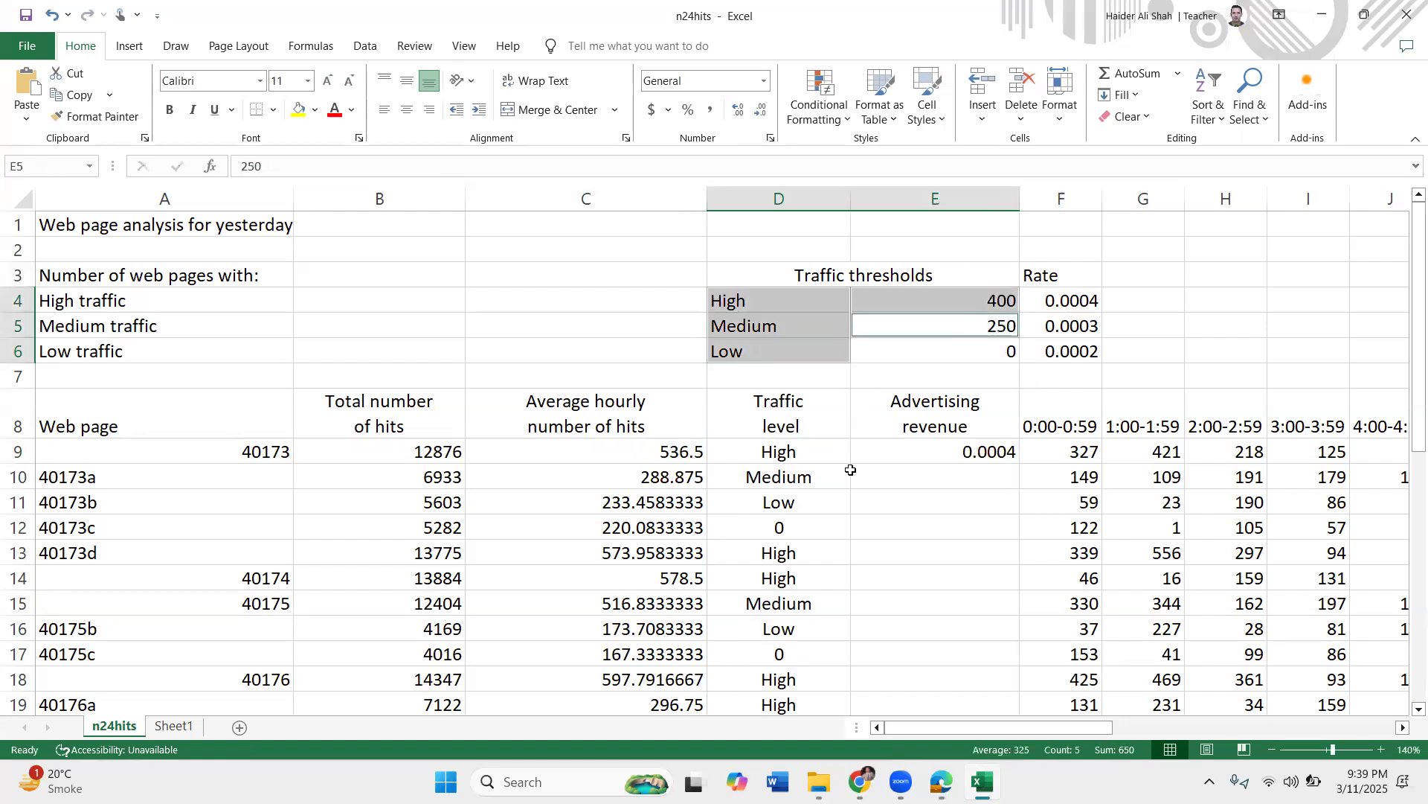
# - Examine how the threshold and traffic name references shift in the copied formulas in D10, D11 and D12
pyautogui.doubleClick(790, 478)
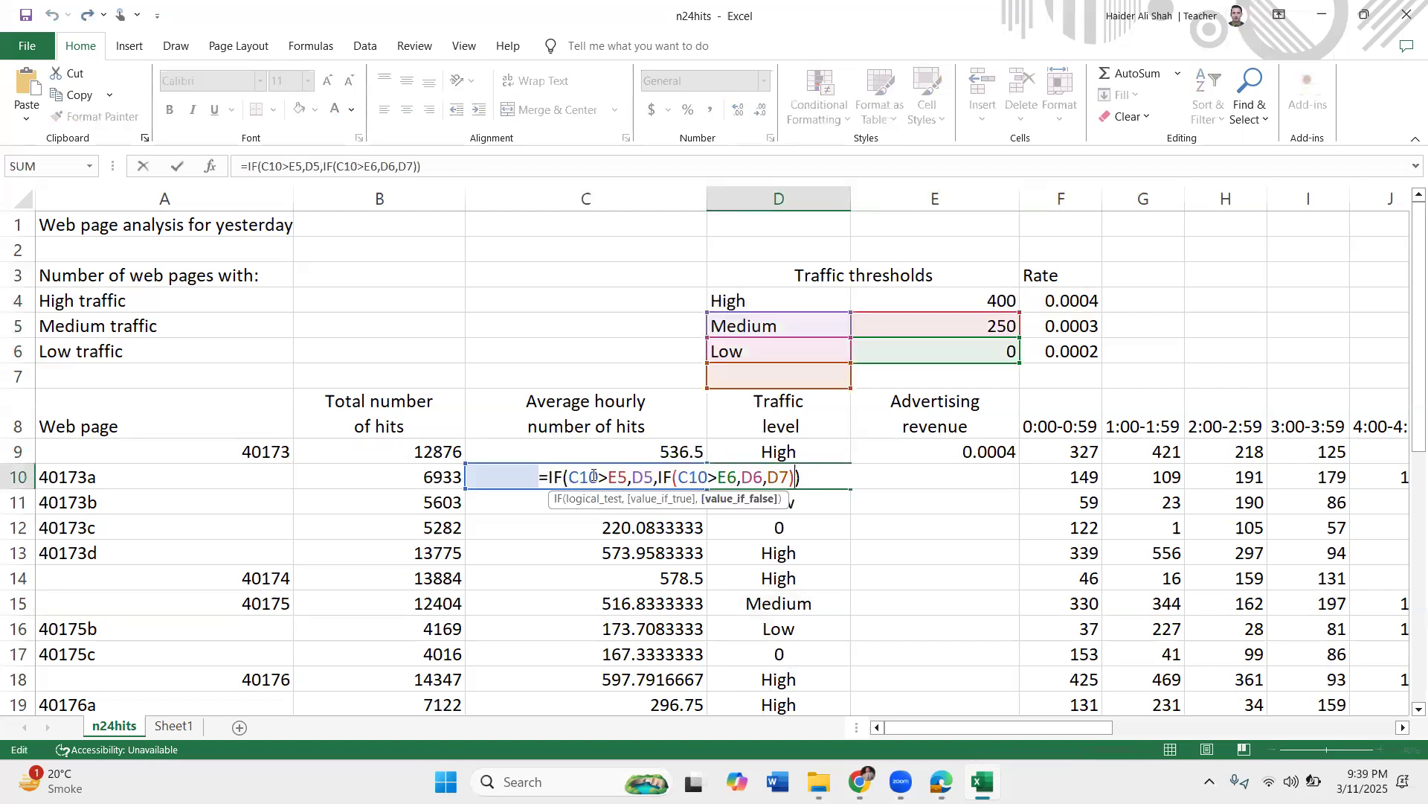
pyautogui.press('Return')
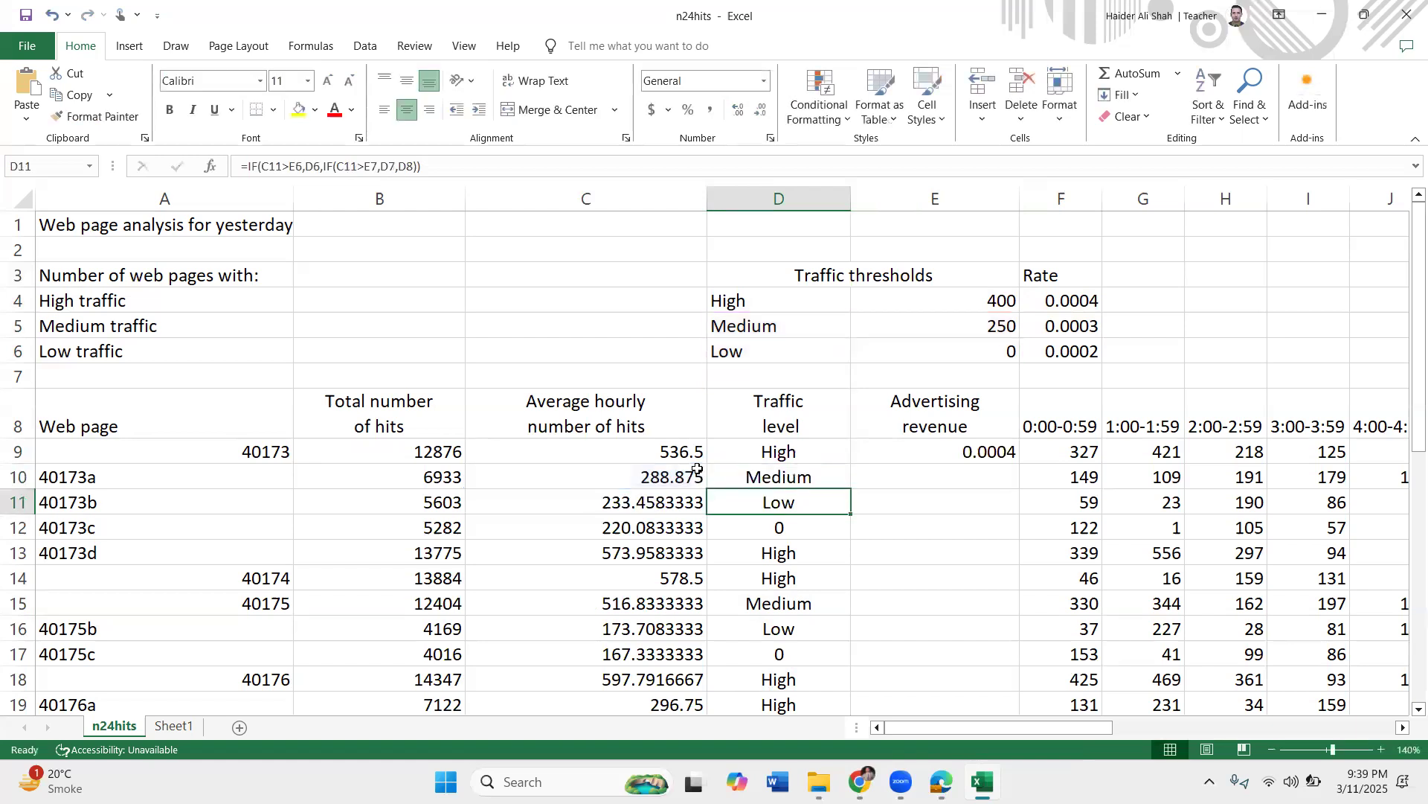
pyautogui.doubleClick(798, 504)
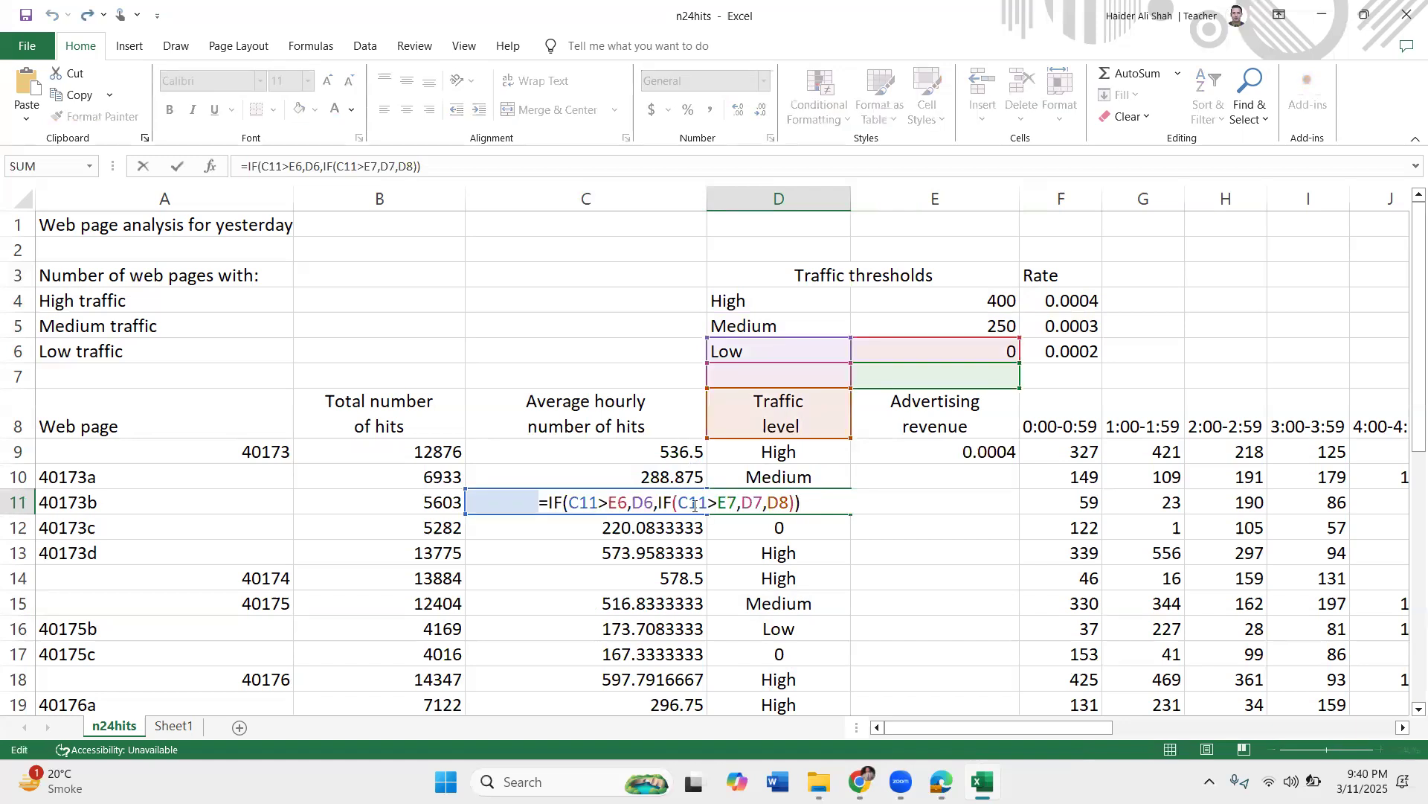
pyautogui.press('Return')
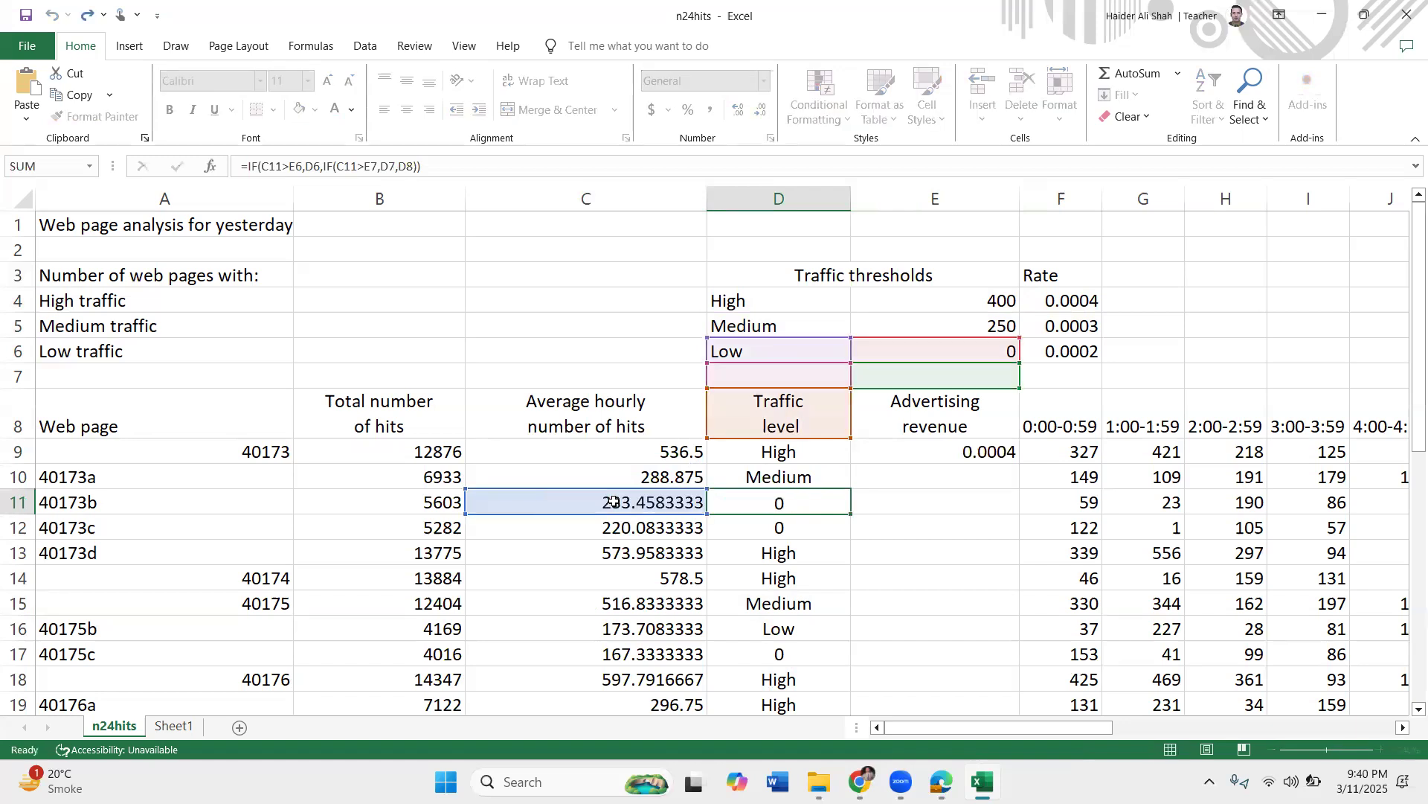
pyautogui.doubleClick(791, 528)
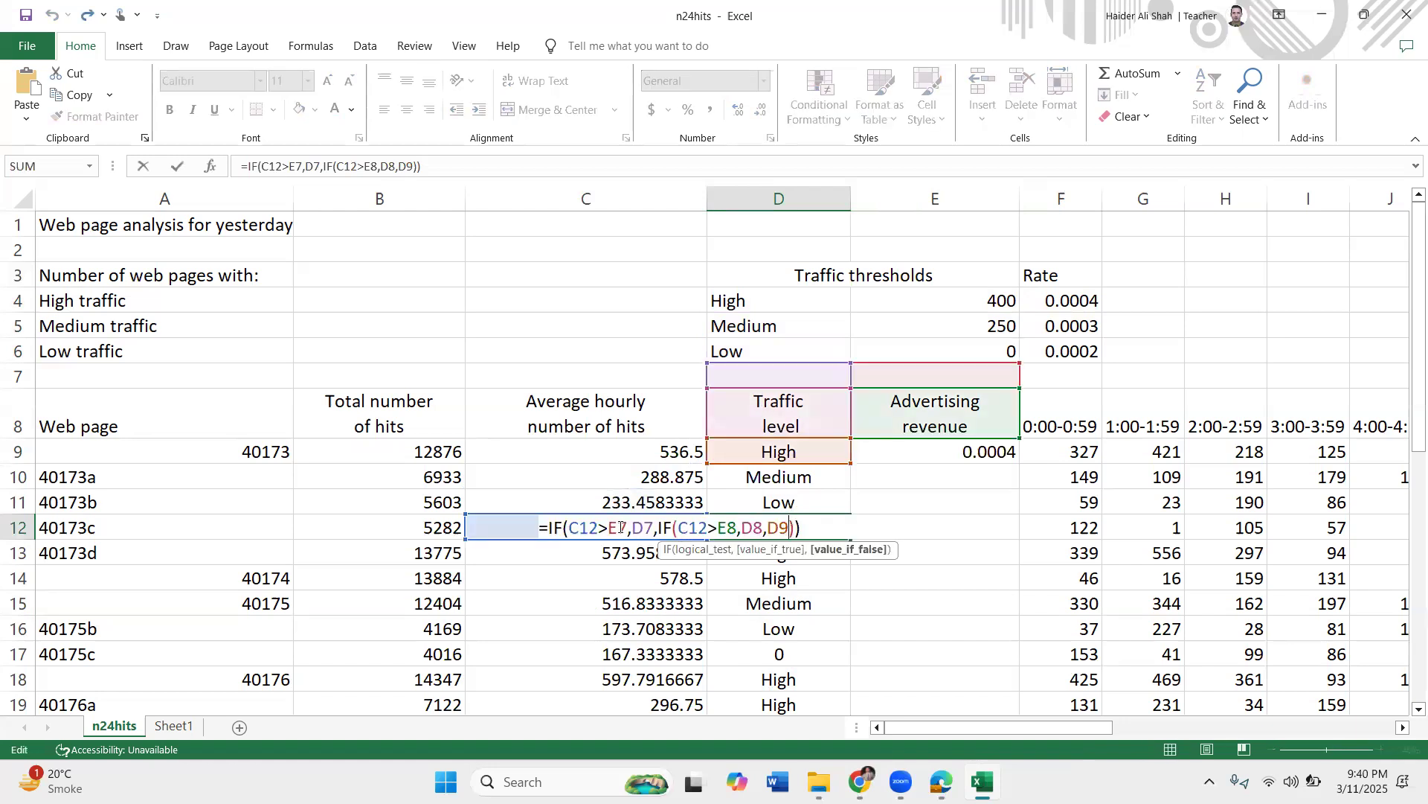
pyautogui.press('Return')
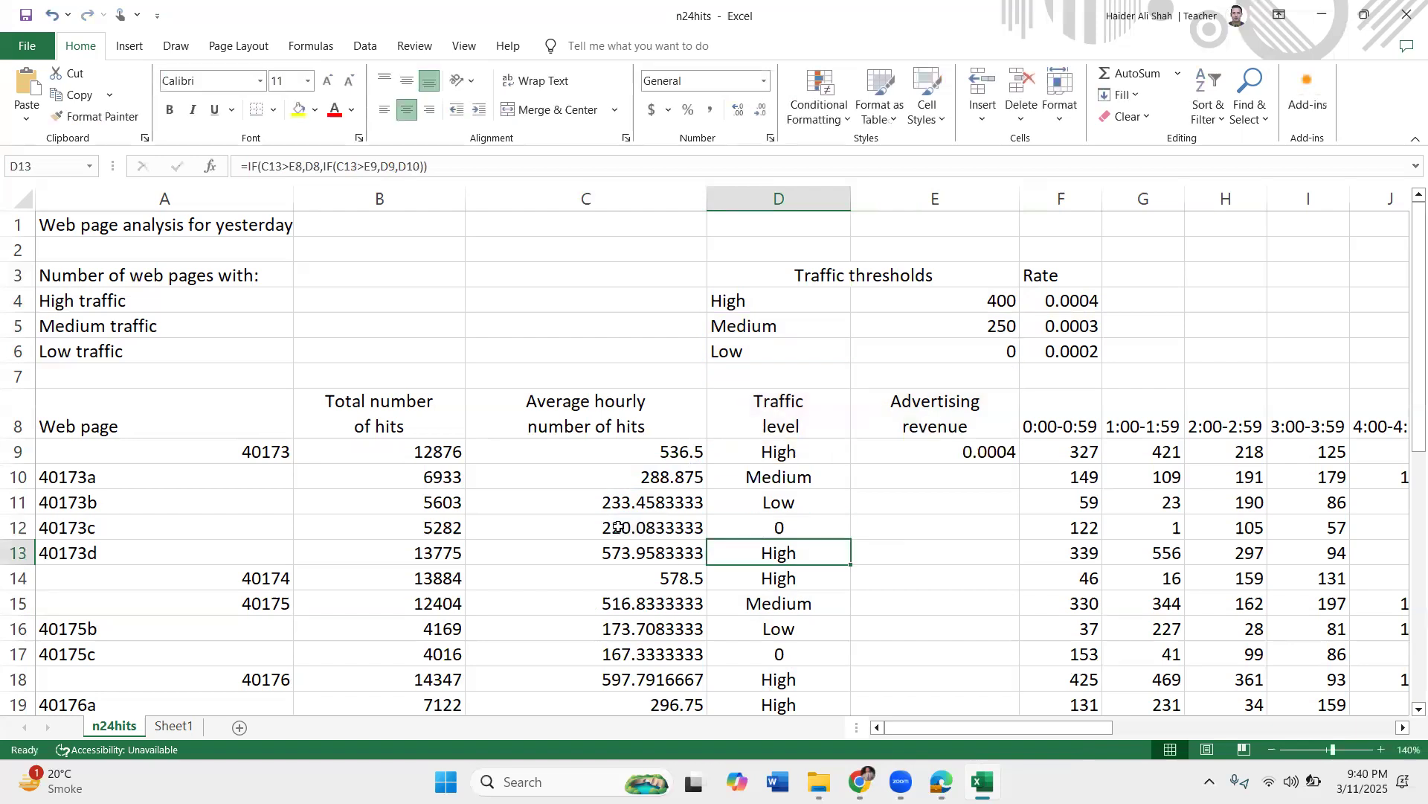
# - Compare the traffic name range D4:D6 and threshold cells E4:E5 with the original IF formula in D9
pyautogui.moveTo(771, 354); pyautogui.dragTo(789, 301)
pyautogui.moveTo(992, 301); pyautogui.dragTo(995, 326)
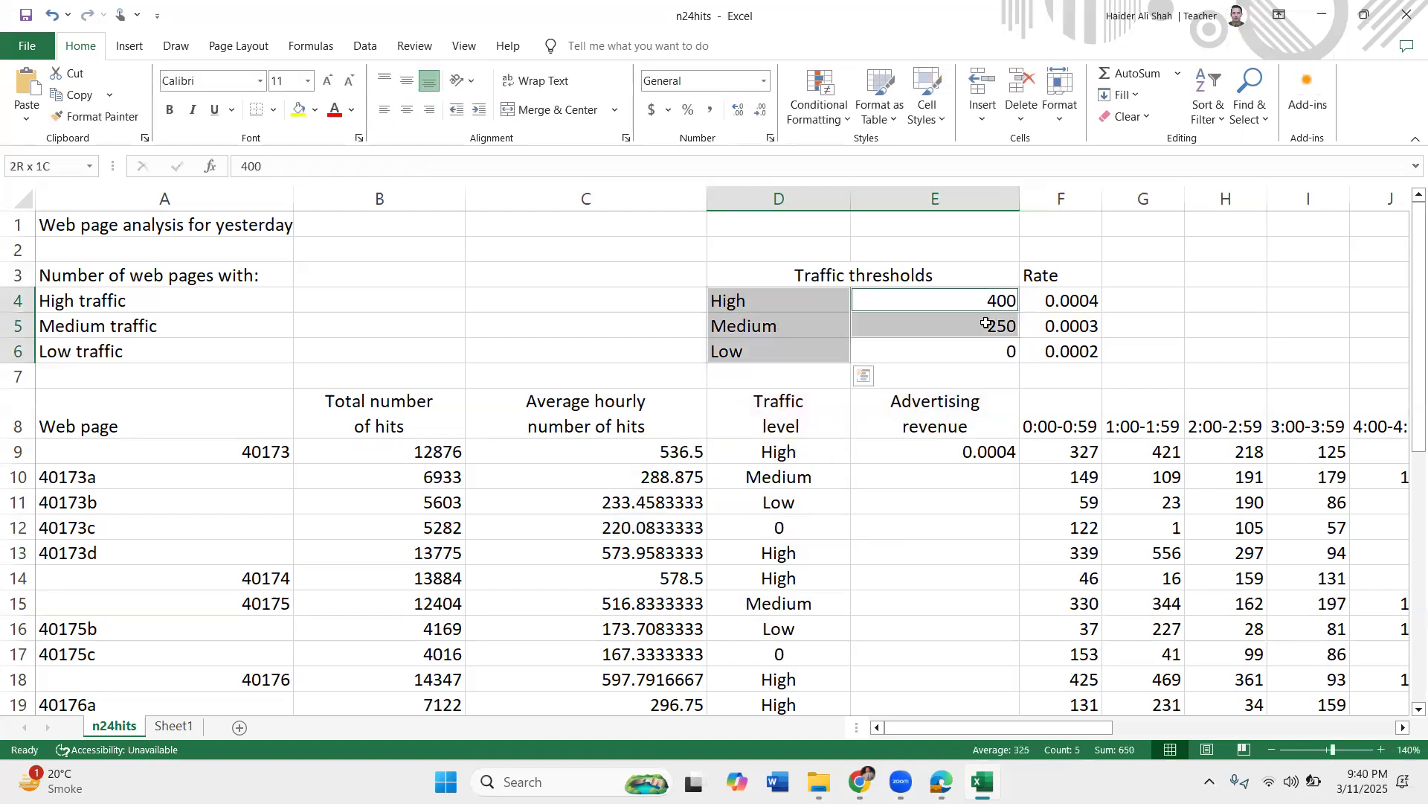
pyautogui.click(814, 453)
pyautogui.doubleClick(814, 454)
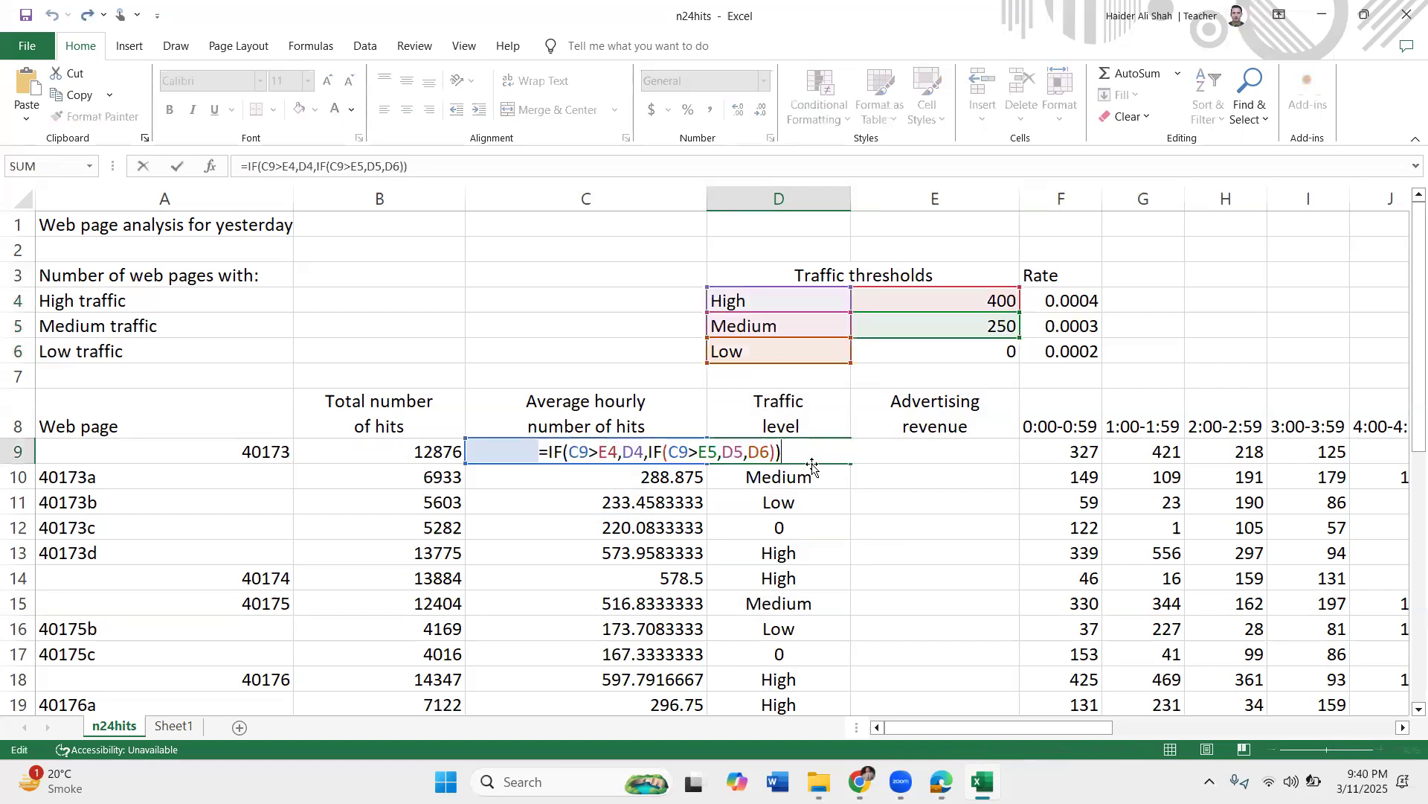
pyautogui.press('Return')
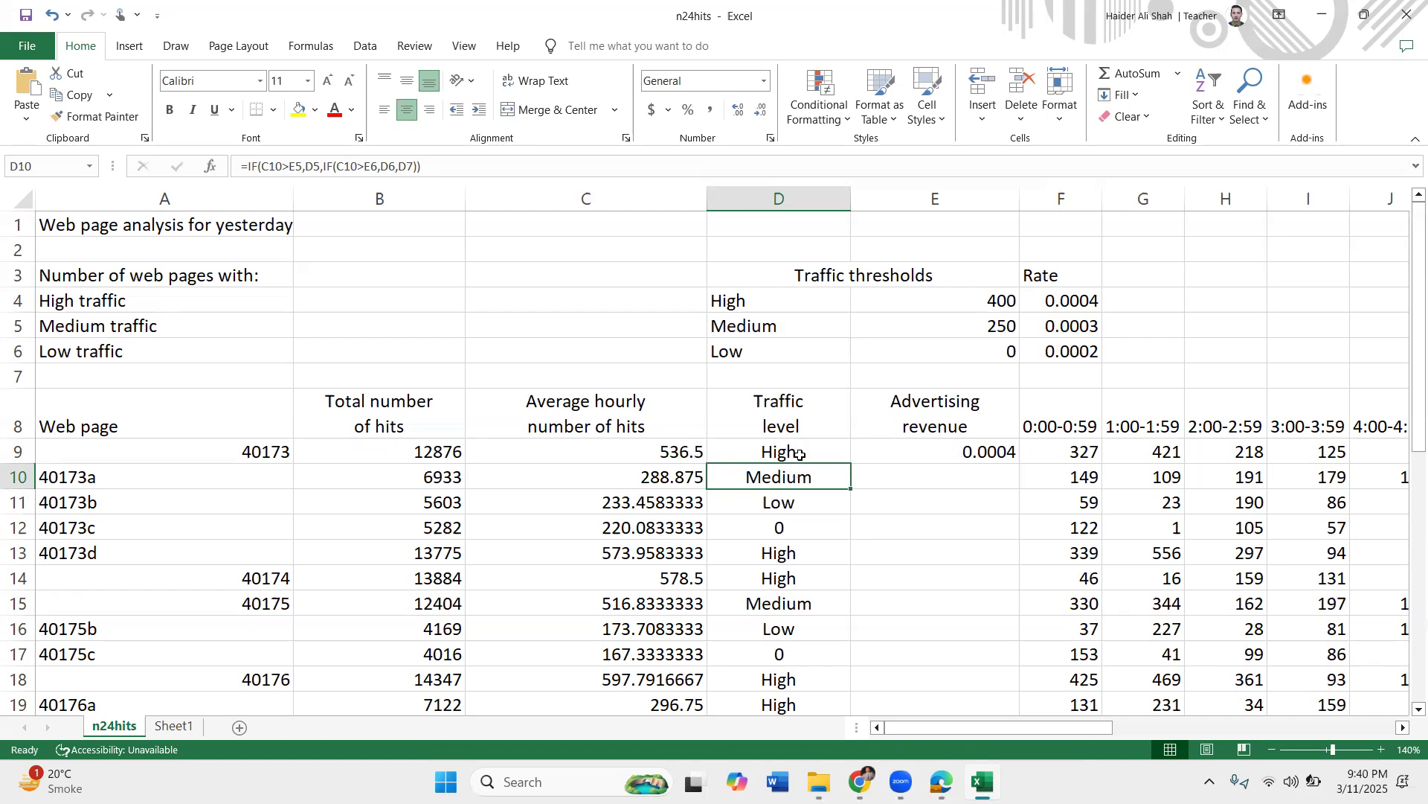
pyautogui.doubleClick(800, 451)
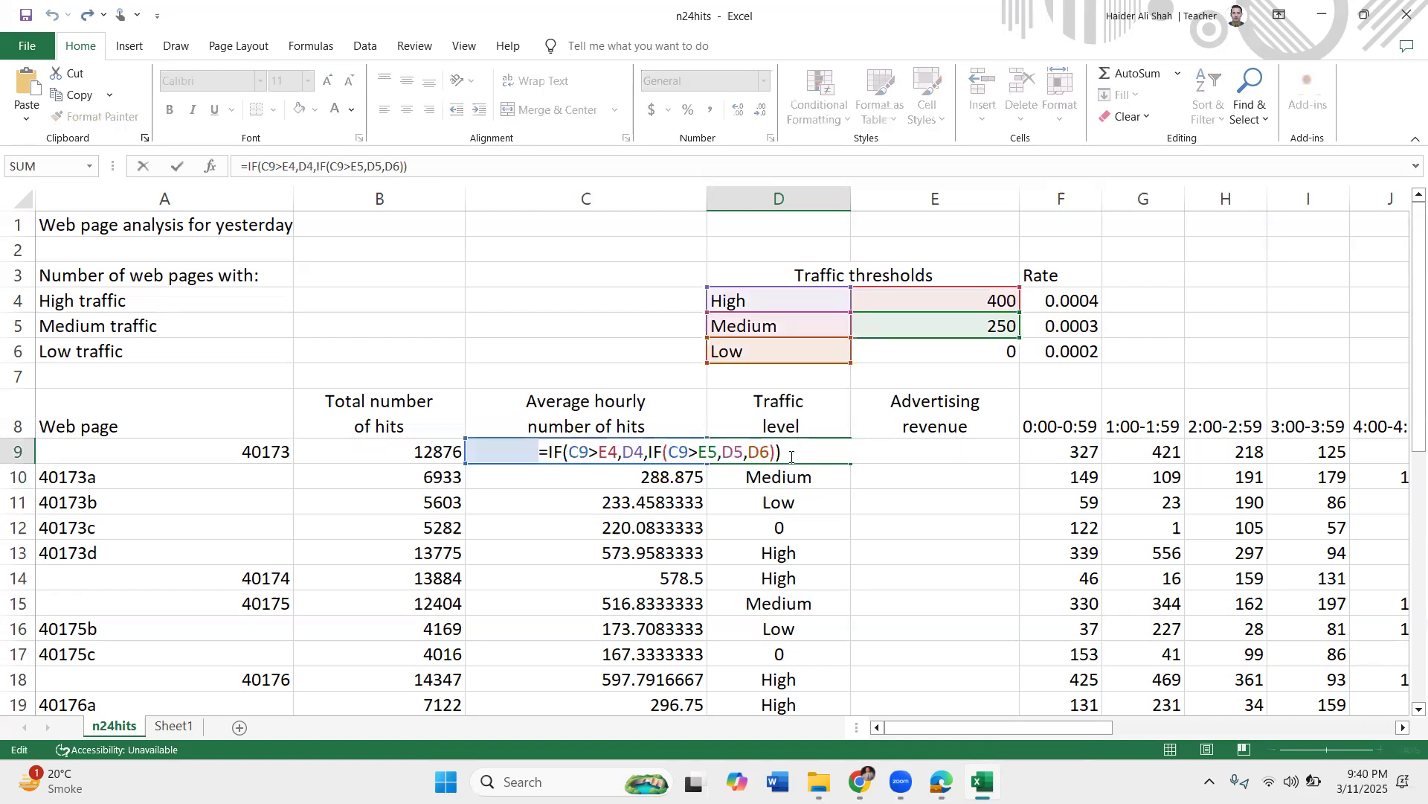
pyautogui.press('Return')
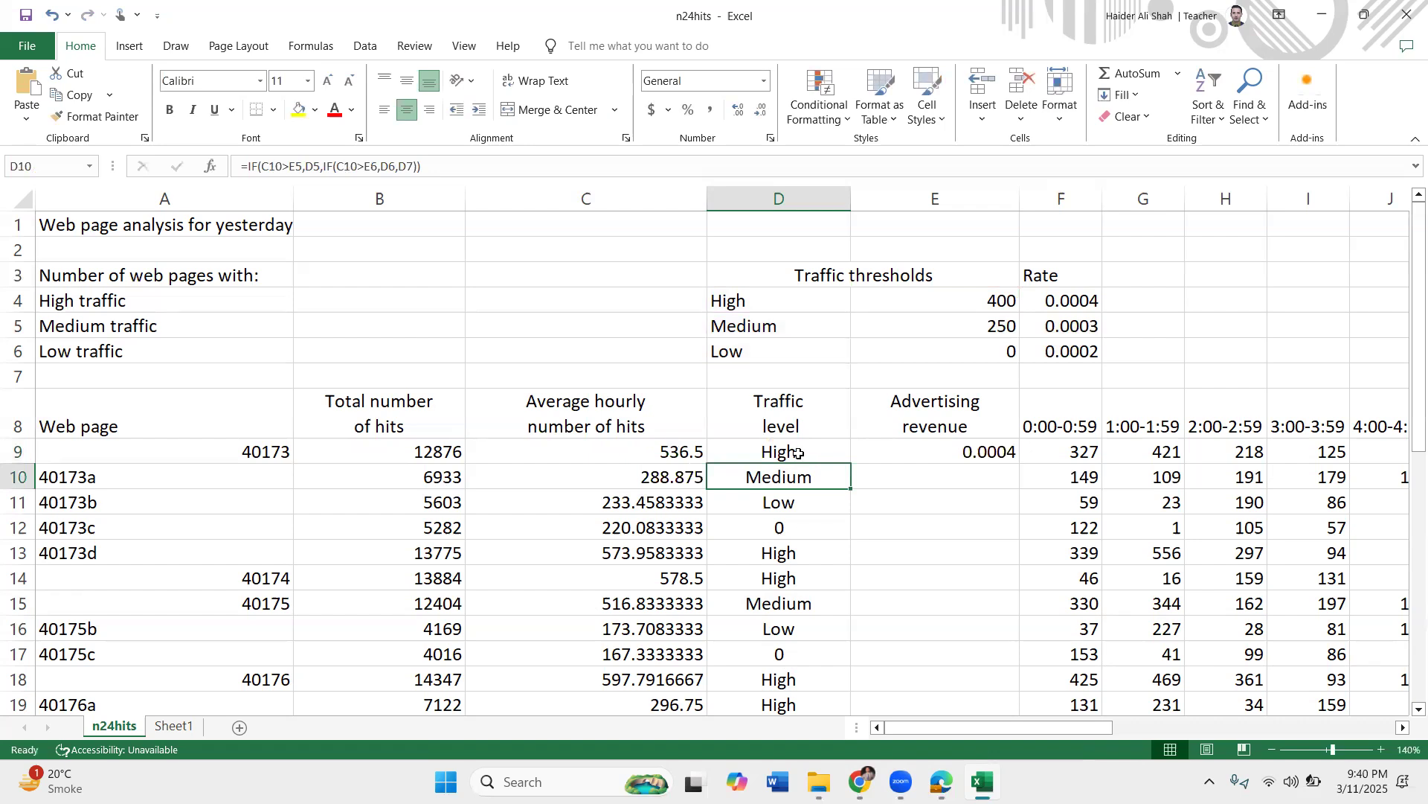
# - Go through the copied IF formula in D10 reference by reference, from its final argument back to its first condition
pyautogui.doubleClick(802, 480)
pyautogui.press('Left')
pyautogui.press('Left')
pyautogui.press('Left')
pyautogui.press('Left')
pyautogui.press('Left')
pyautogui.press('Left')
pyautogui.press('Left')
pyautogui.press('Left')
pyautogui.press('Left')
pyautogui.press('Left')
pyautogui.press('Left')
pyautogui.press('Left')
pyautogui.press('Left')
pyautogui.press('Left')
pyautogui.press('Left')
pyautogui.press('Left')
pyautogui.press('Left')
pyautogui.press('Left')
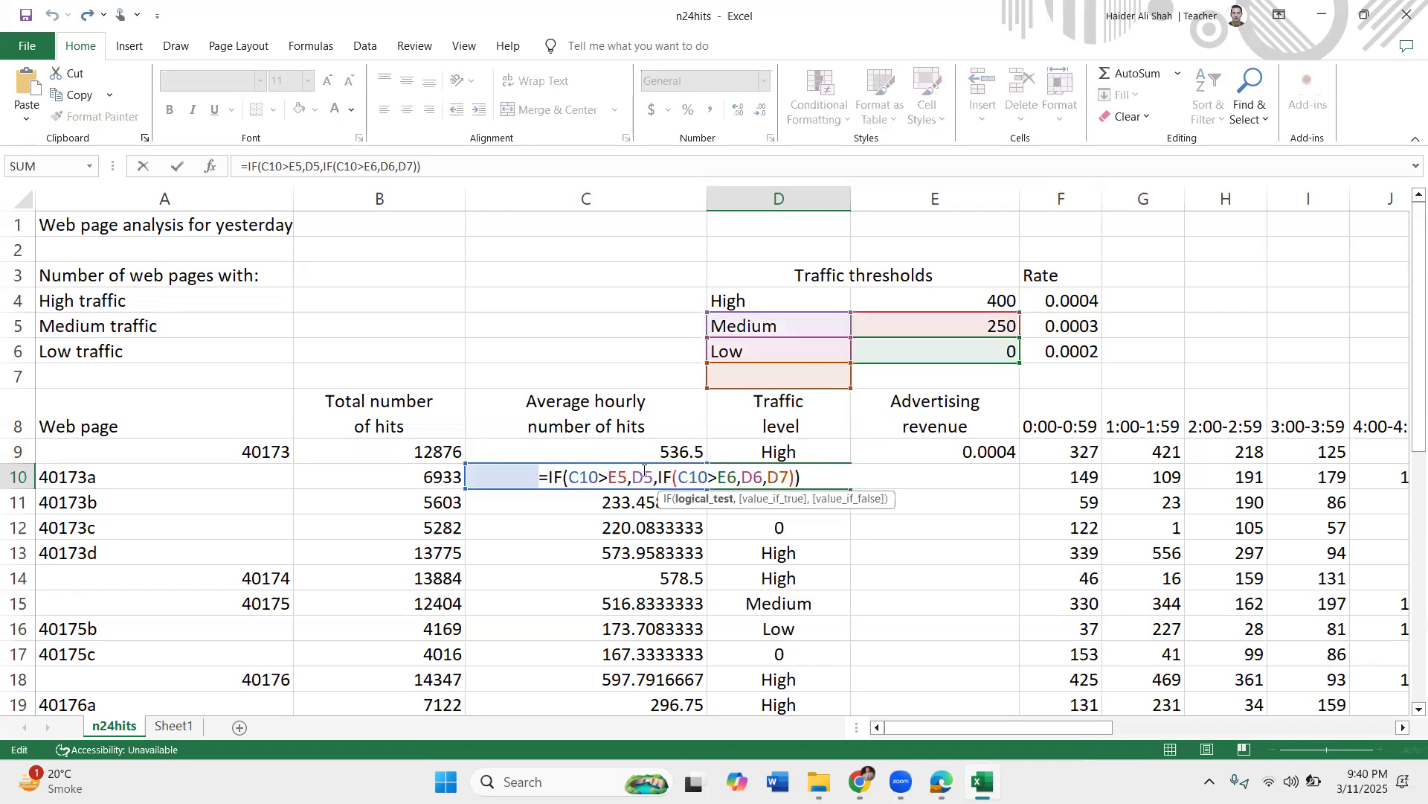
pyautogui.press('Left')
pyautogui.press('Left')
pyautogui.press('Left')
pyautogui.press('Left')
pyautogui.click(806, 503)
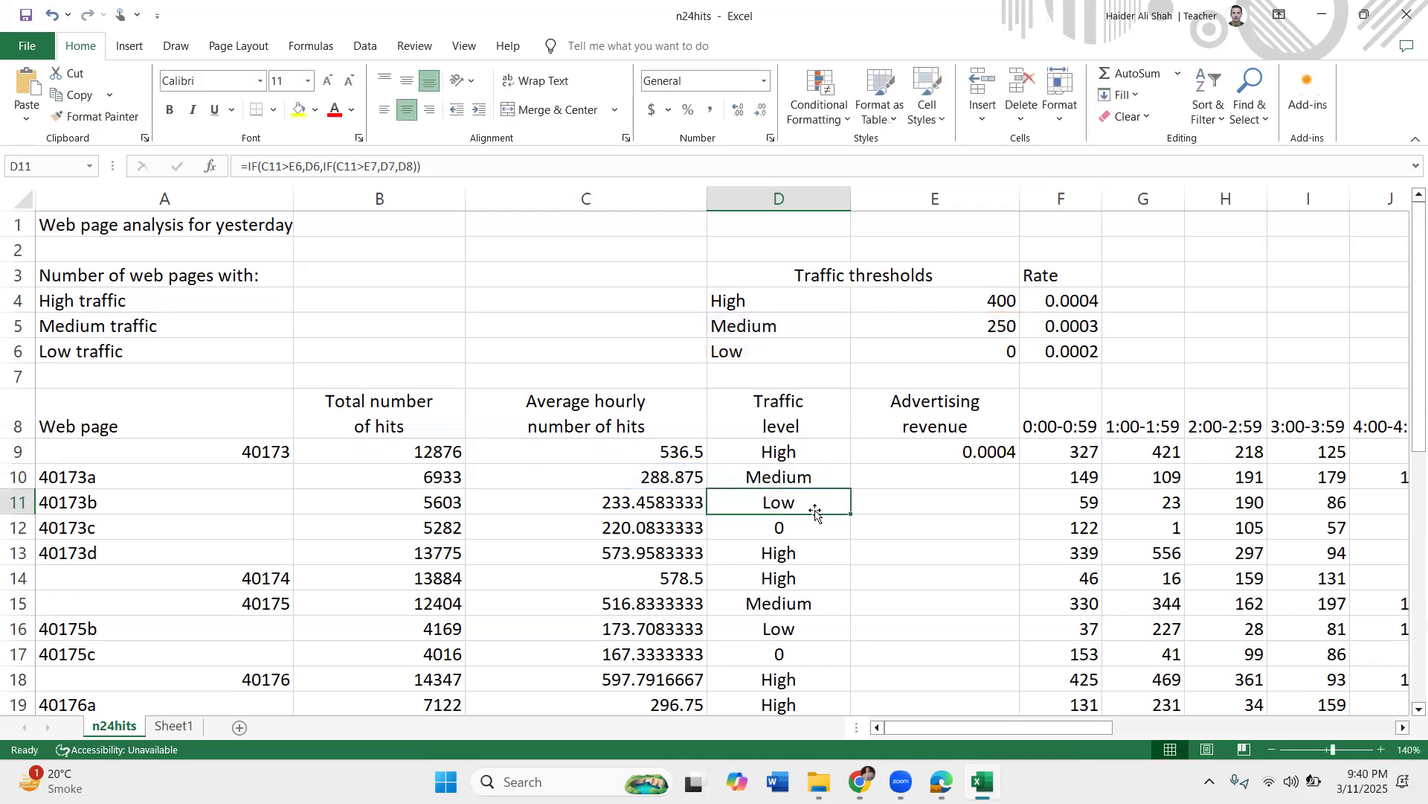
# - Make the last two traffic name references in D9's IF formula absolute, as $D$5 and $D$6
pyautogui.doubleClick(806, 452)
pyautogui.moveTo(772, 452); pyautogui.dragTo(752, 453)
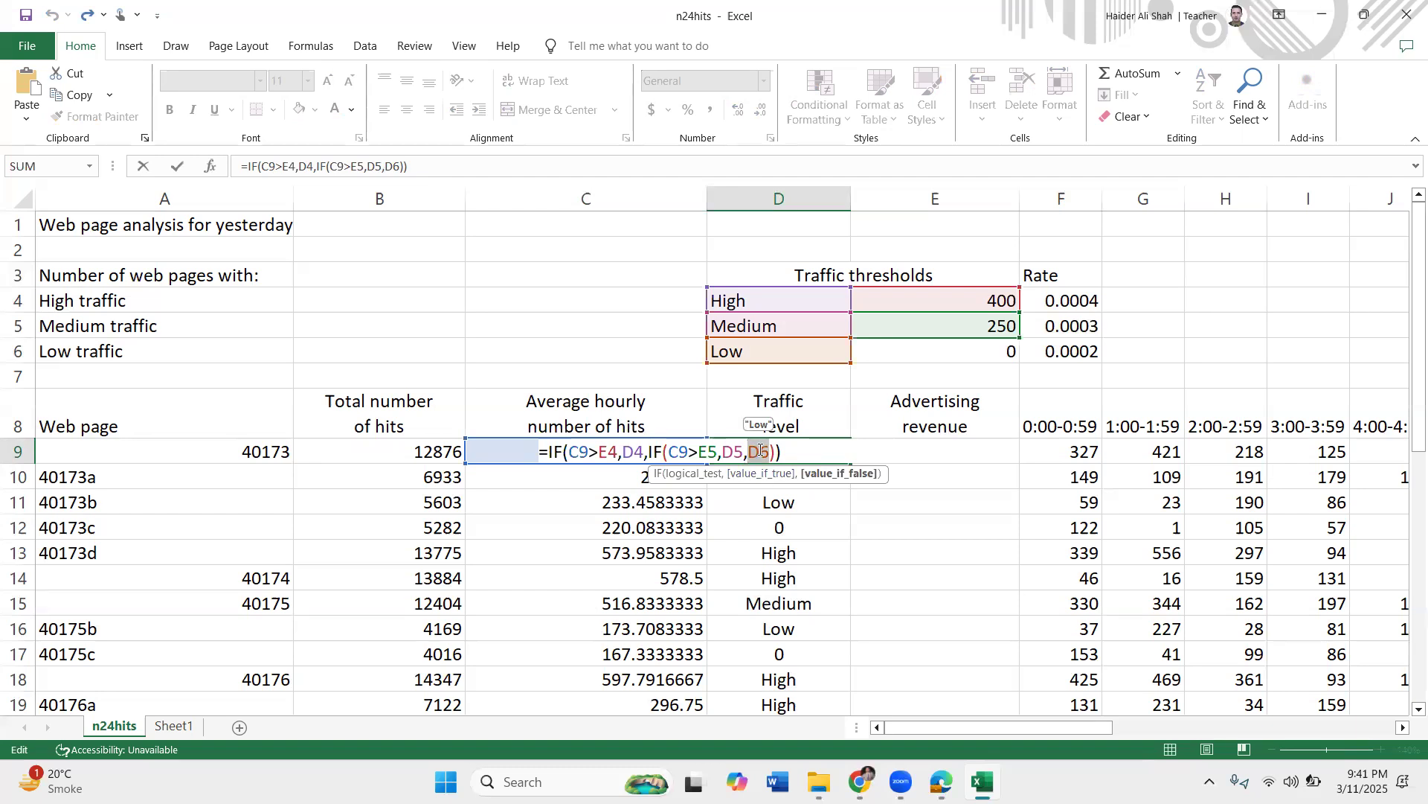
pyautogui.click(762, 451)
pyautogui.press('F4')
pyautogui.press('F4')
pyautogui.press('F4')
pyautogui.press('F4')
pyautogui.press('F4')
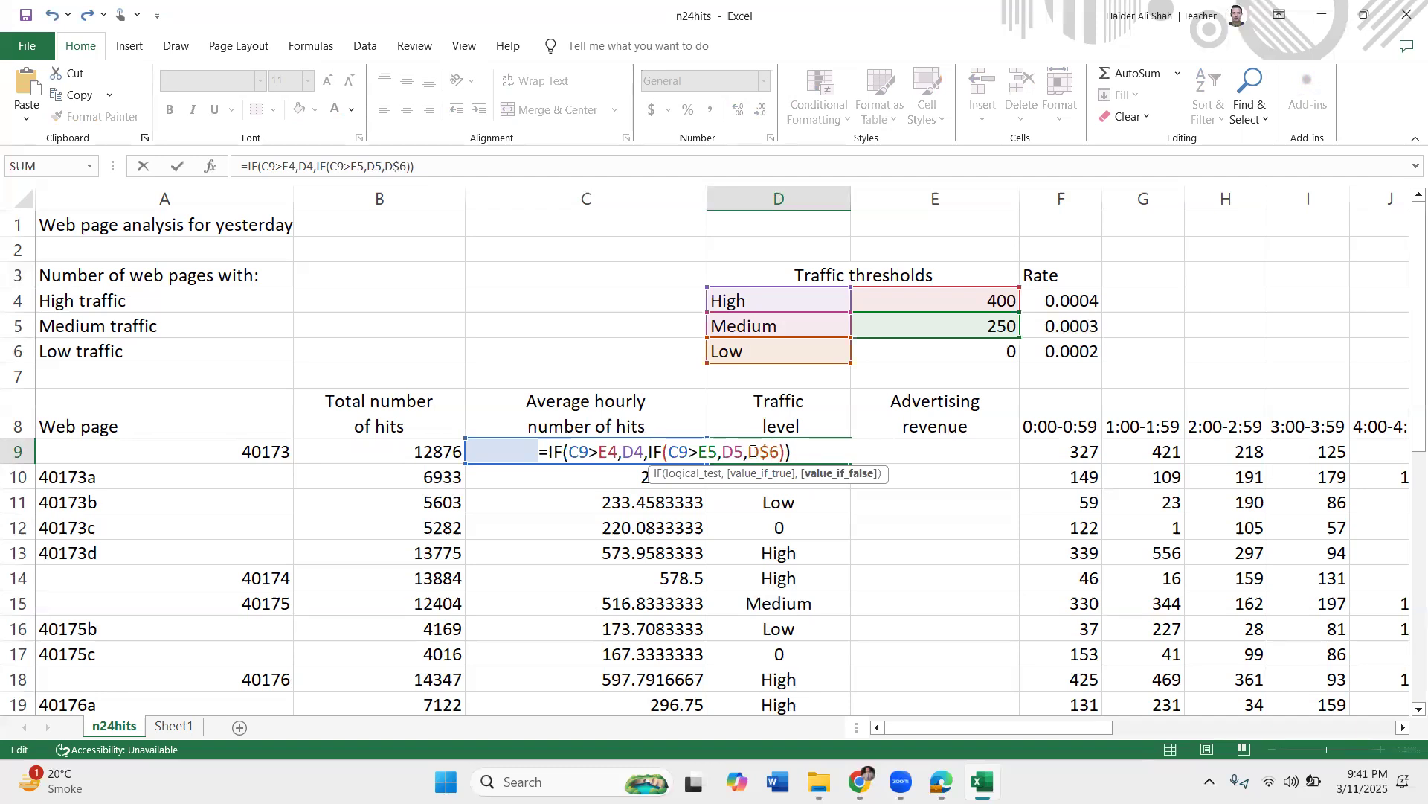
pyautogui.click(738, 452)
pyautogui.press('F4')
pyautogui.press('F4')
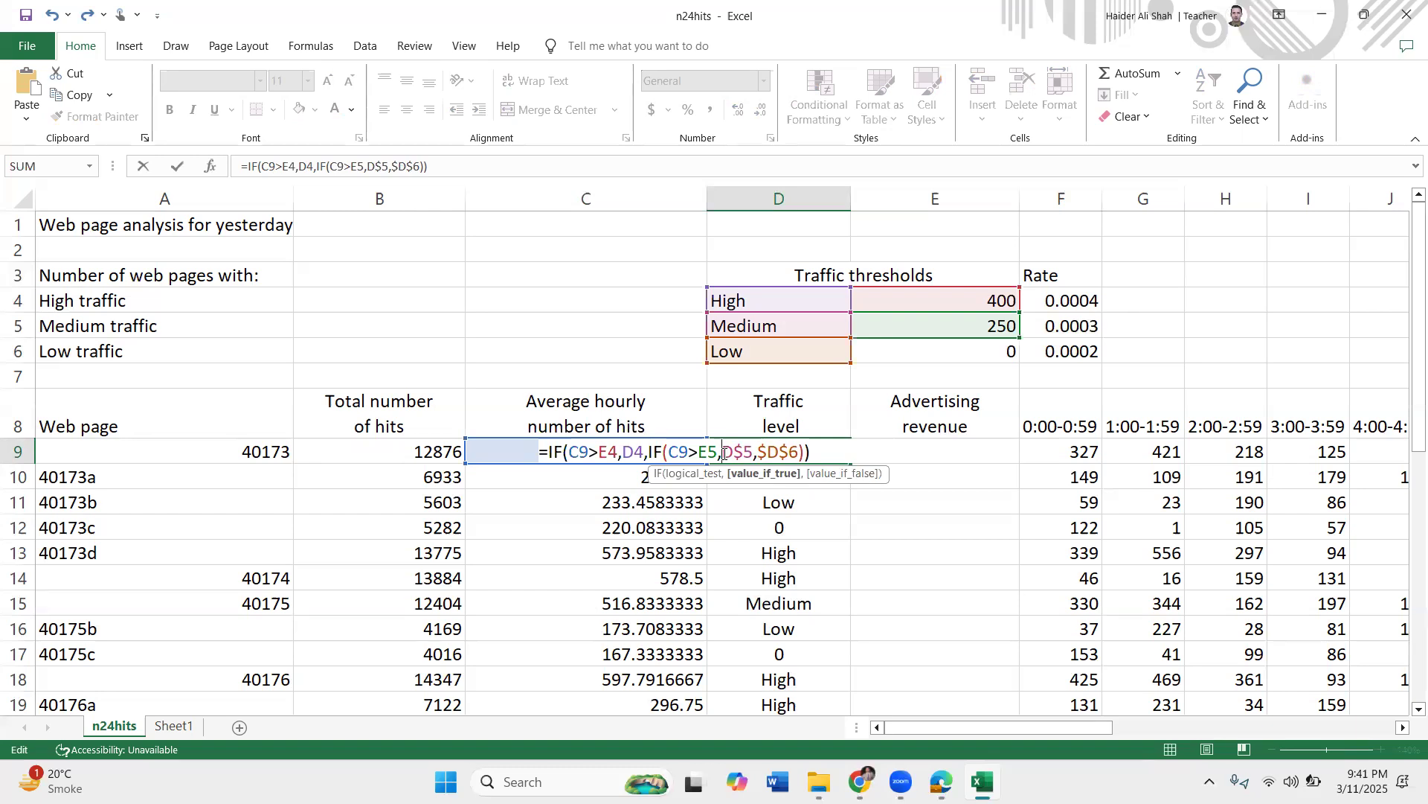
pyautogui.click(724, 451)
pyautogui.write('$')
# - Make the remaining threshold and name references in D9's IF formula absolute: $E$5, $D$4 and $E$4
pyautogui.click(708, 451)
pyautogui.write('$')
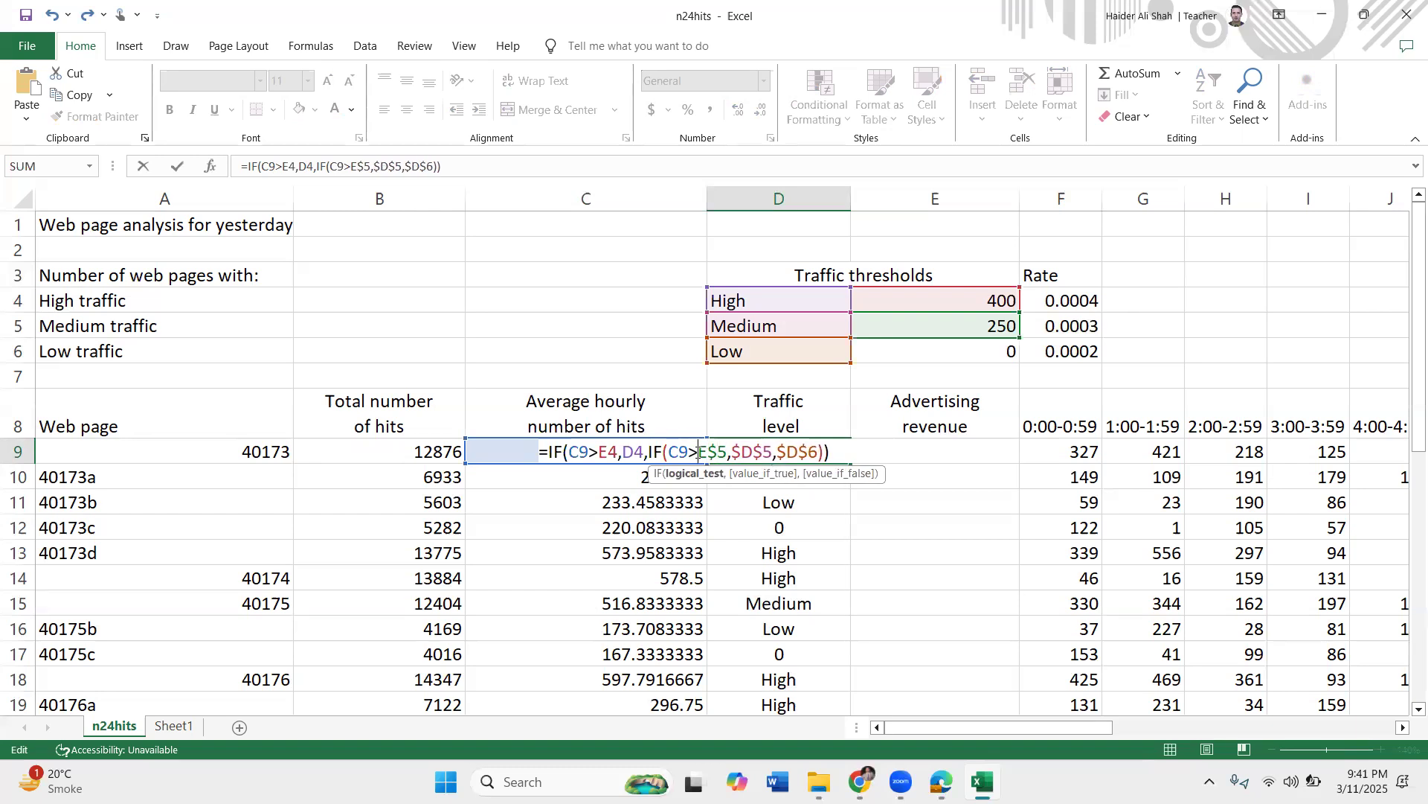
pyautogui.click(698, 452)
pyautogui.write('$')
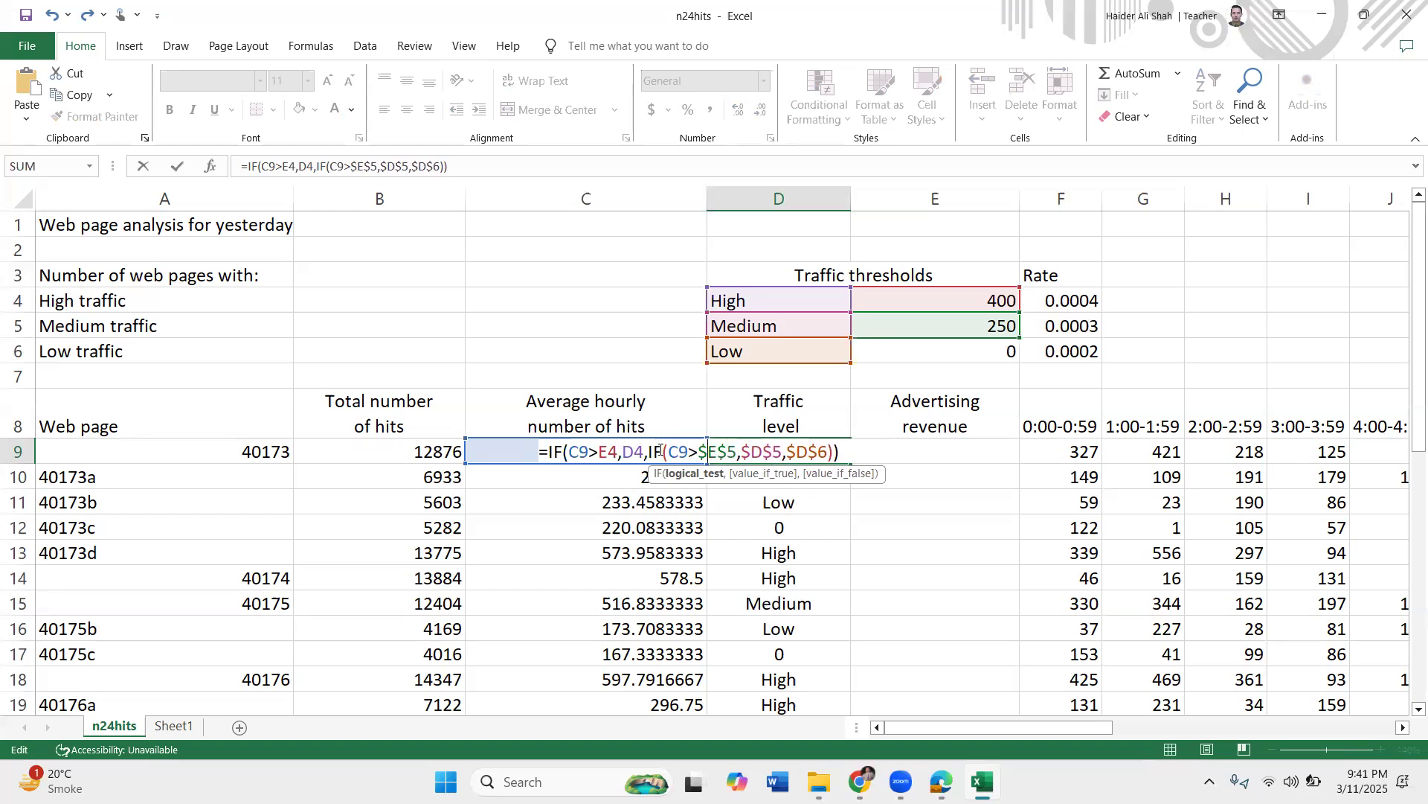
pyautogui.click(639, 452)
pyautogui.write('$D')
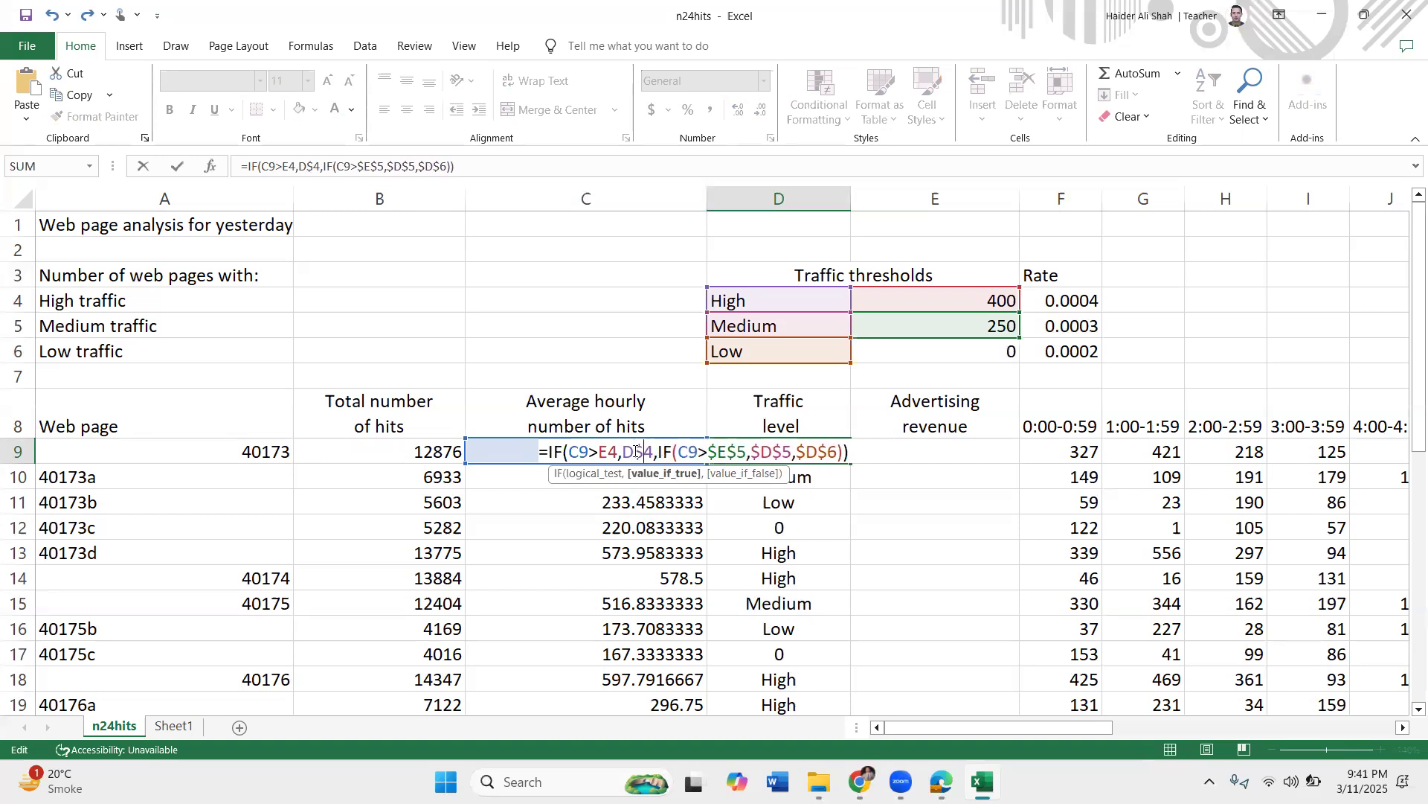
pyautogui.write('$')
pyautogui.click(609, 453)
pyautogui.write('$')
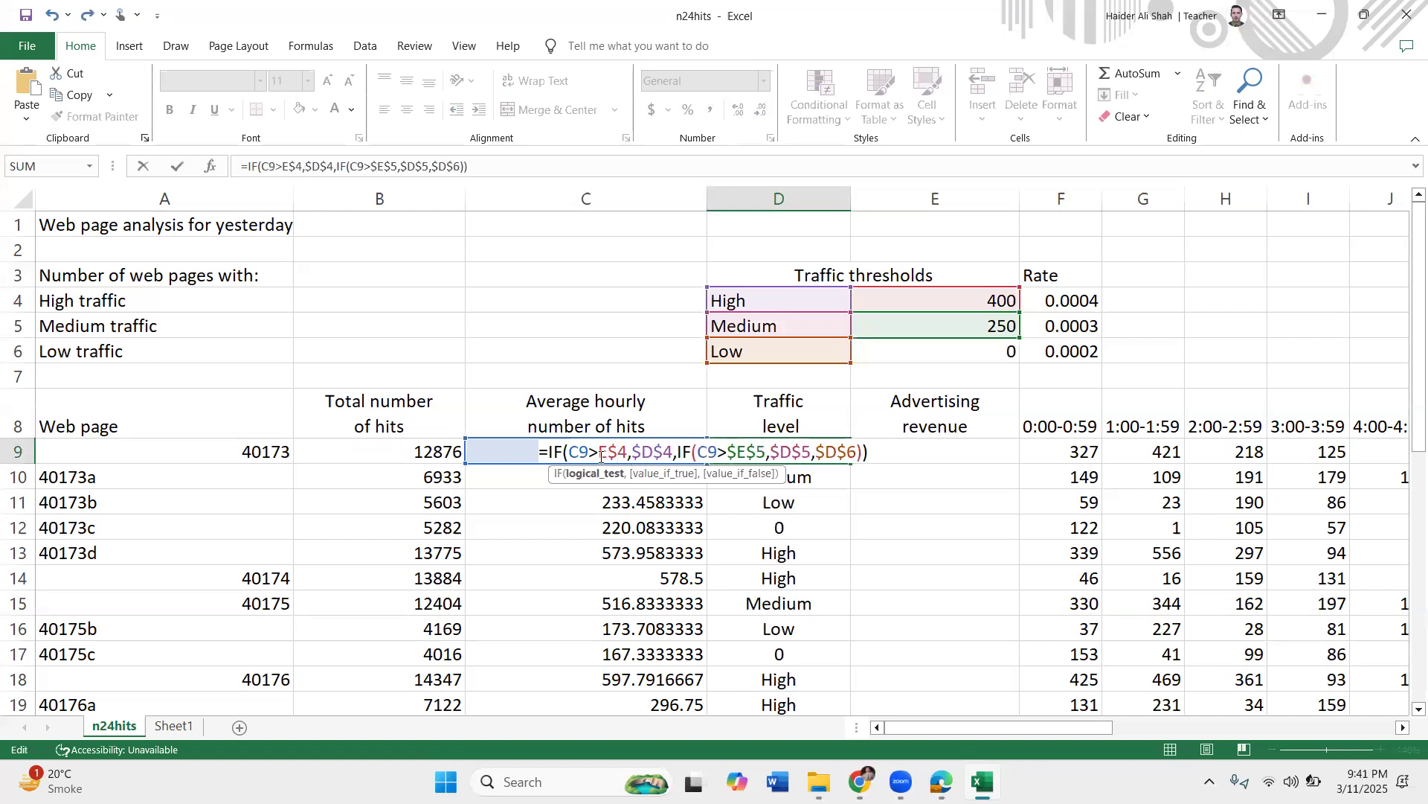
pyautogui.click(600, 454)
pyautogui.write('$')
pyautogui.press('Return')
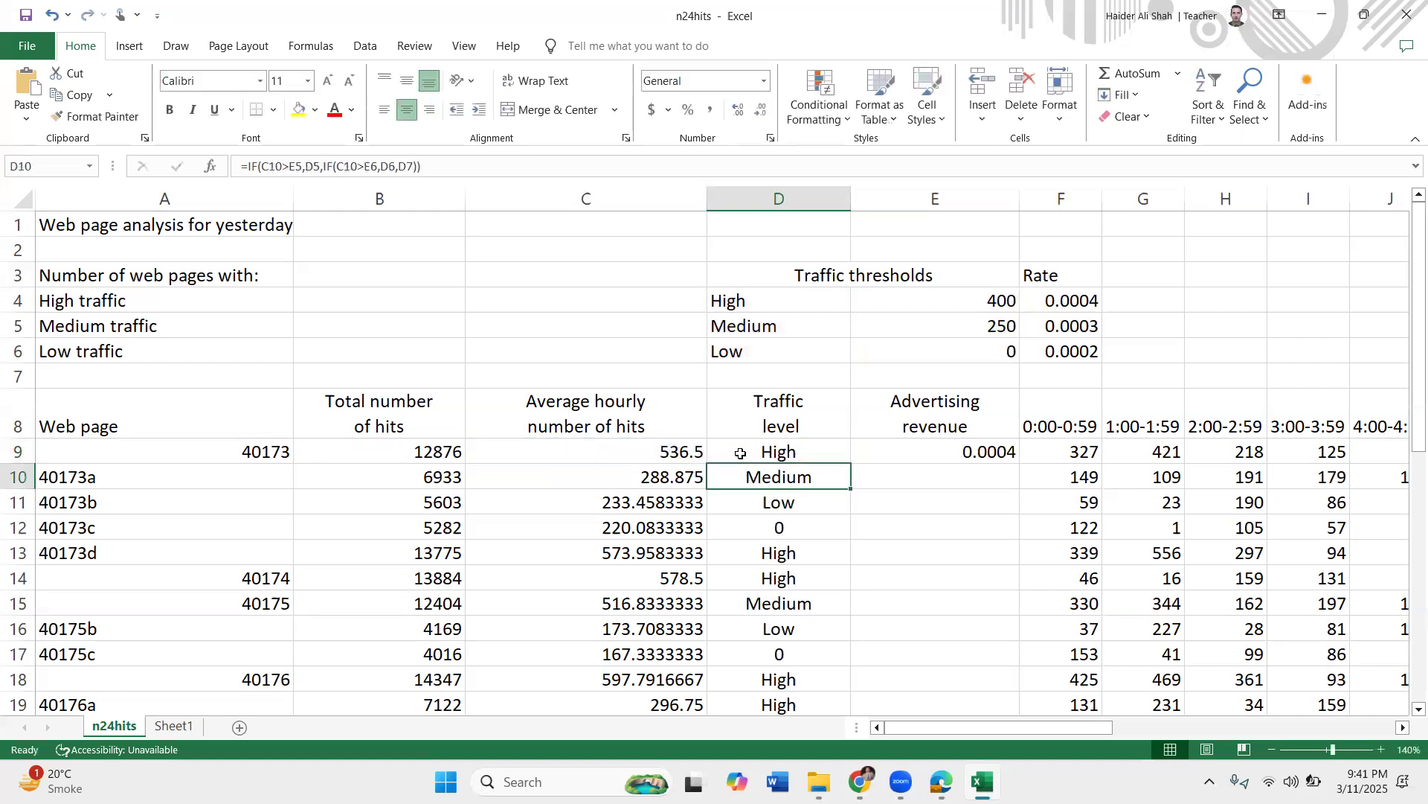
# - Replicate D9's corrected IF formula down the Traffic level column and check the copied rows
pyautogui.click(807, 452)
pyautogui.doubleClick(850, 464)
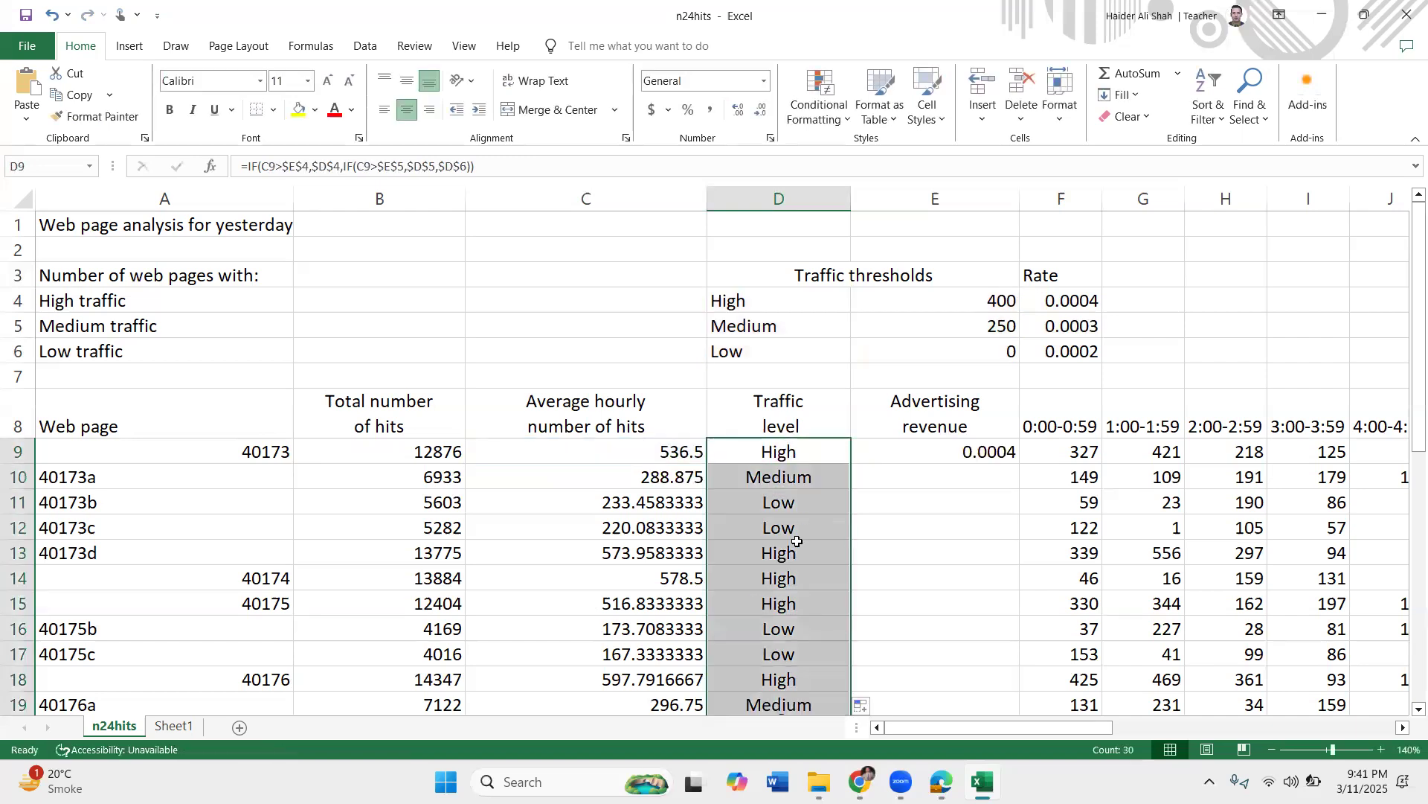
pyautogui.scroll(-3, 795, 549)
pyautogui.scroll(-3, 795, 548)
pyautogui.scroll(5, 797, 521)
pyautogui.scroll(1, 804, 480)
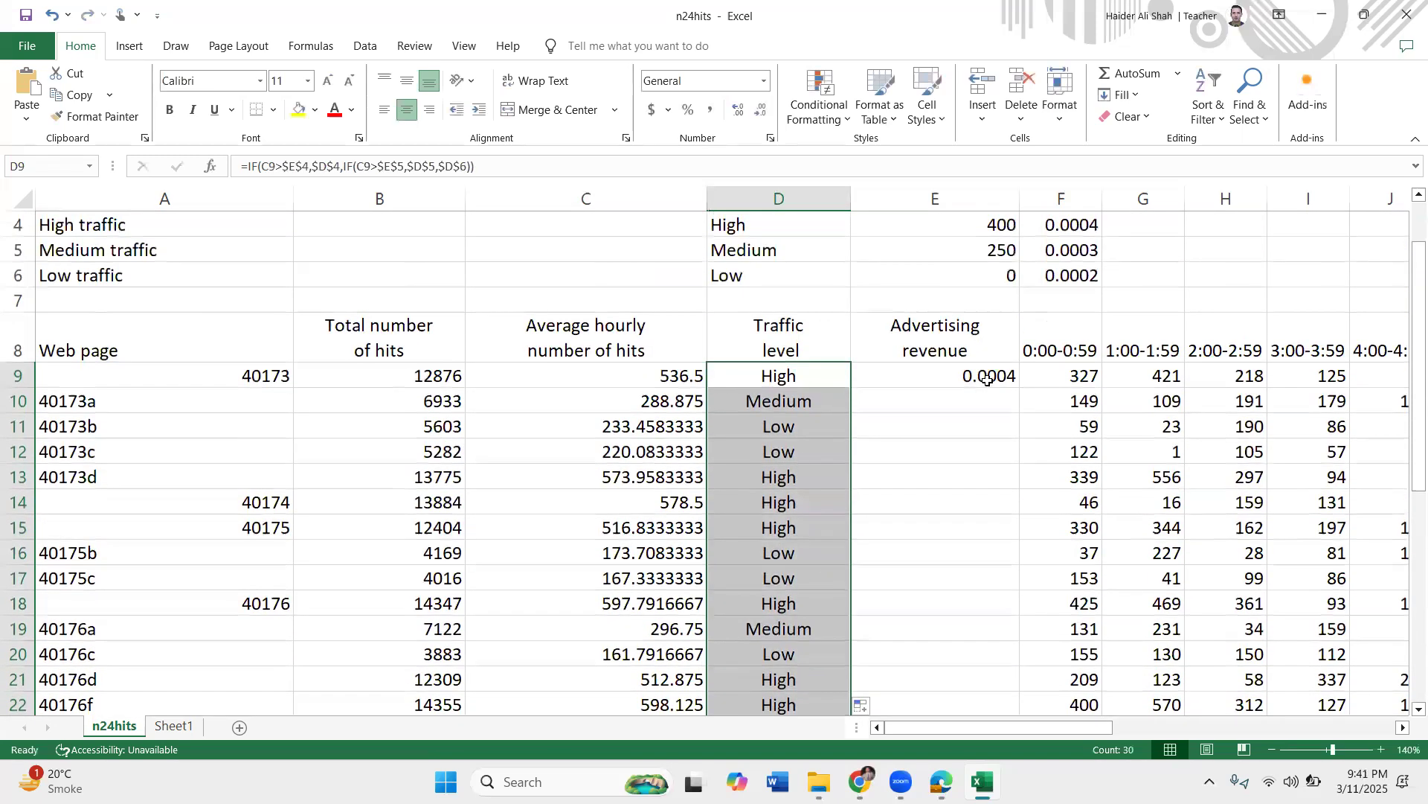
# - Examine the lookup value reference in E9's VLOOKUP formula and how it has to move for the rows below
pyautogui.click(988, 380)
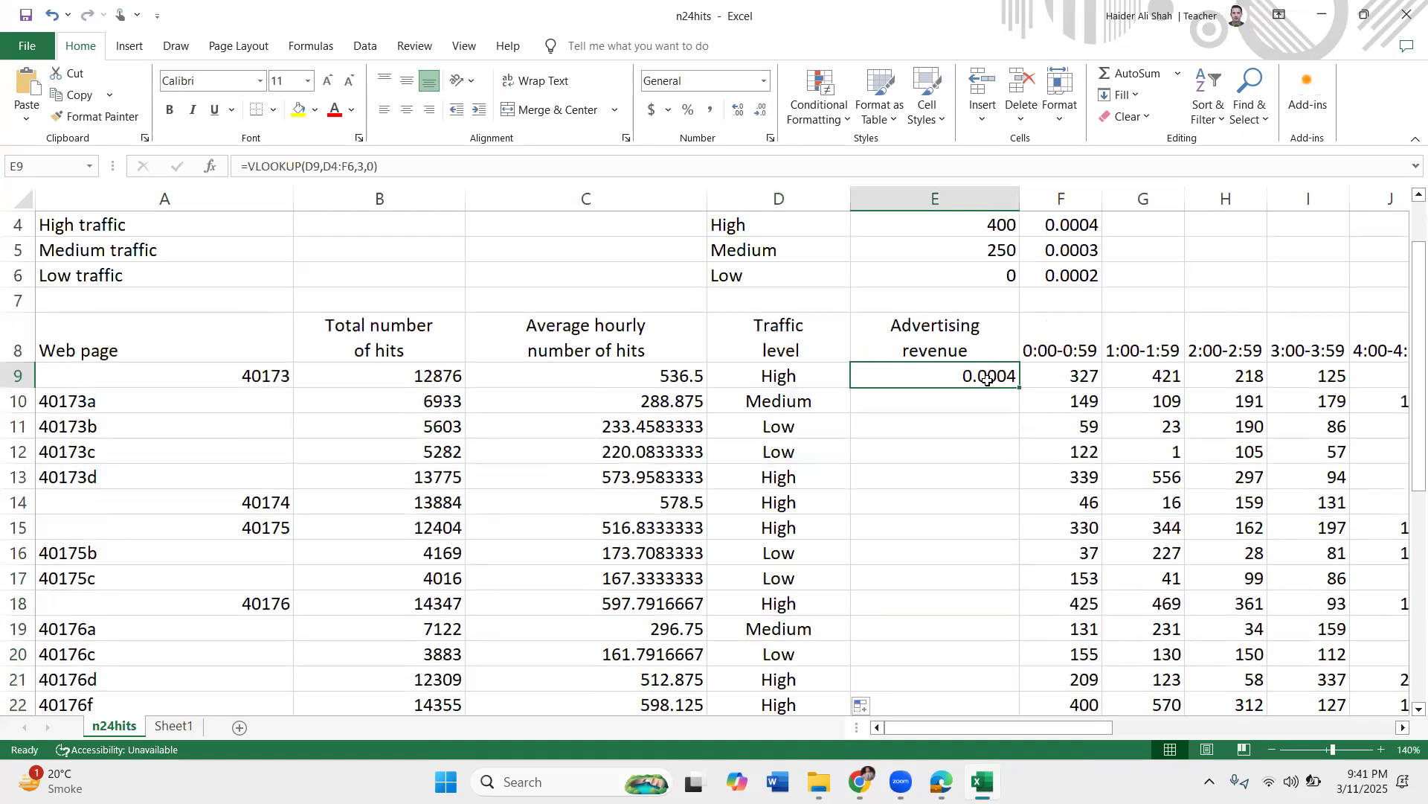
pyautogui.scroll(1, 988, 379)
pyautogui.doubleClick(994, 452)
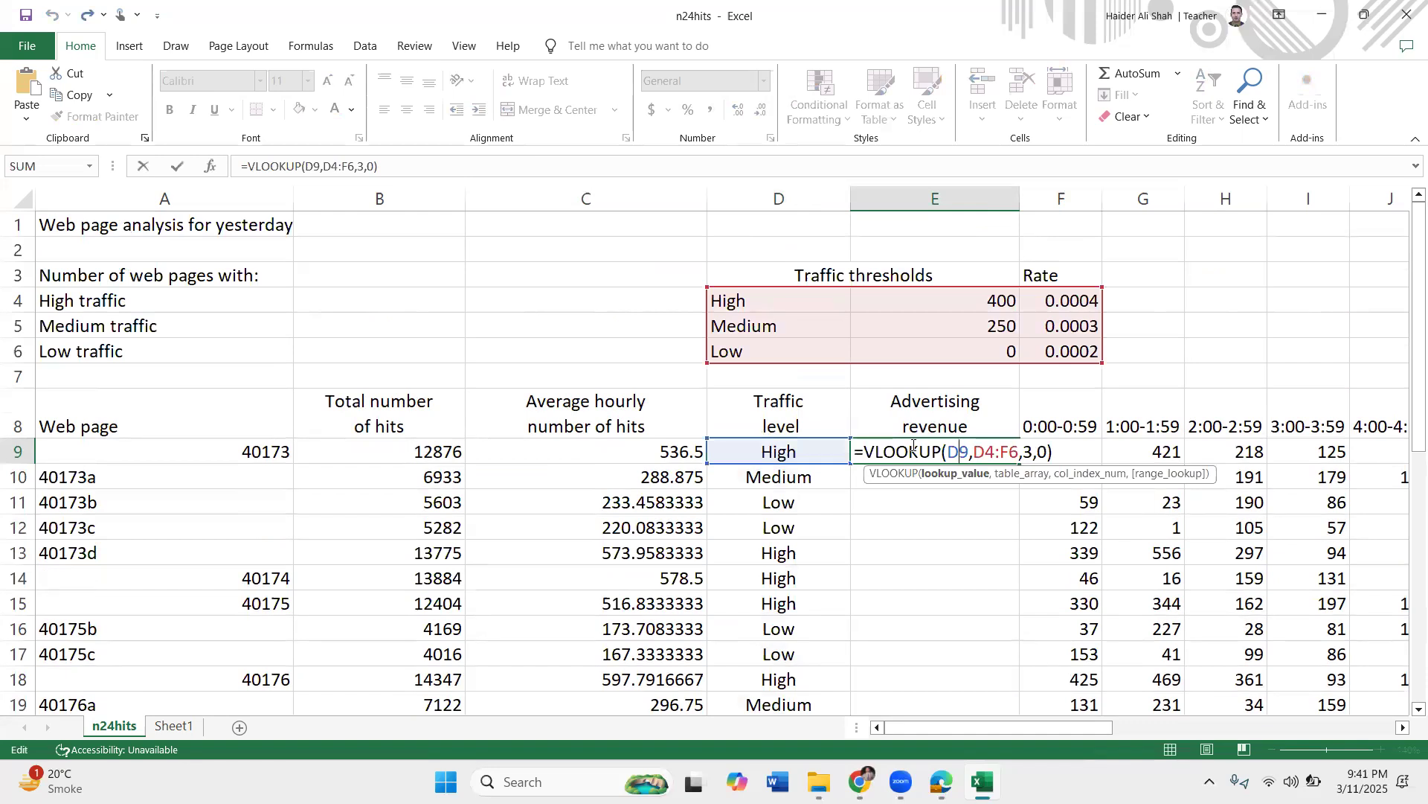
pyautogui.press('Return')
pyautogui.doubleClick(973, 453)
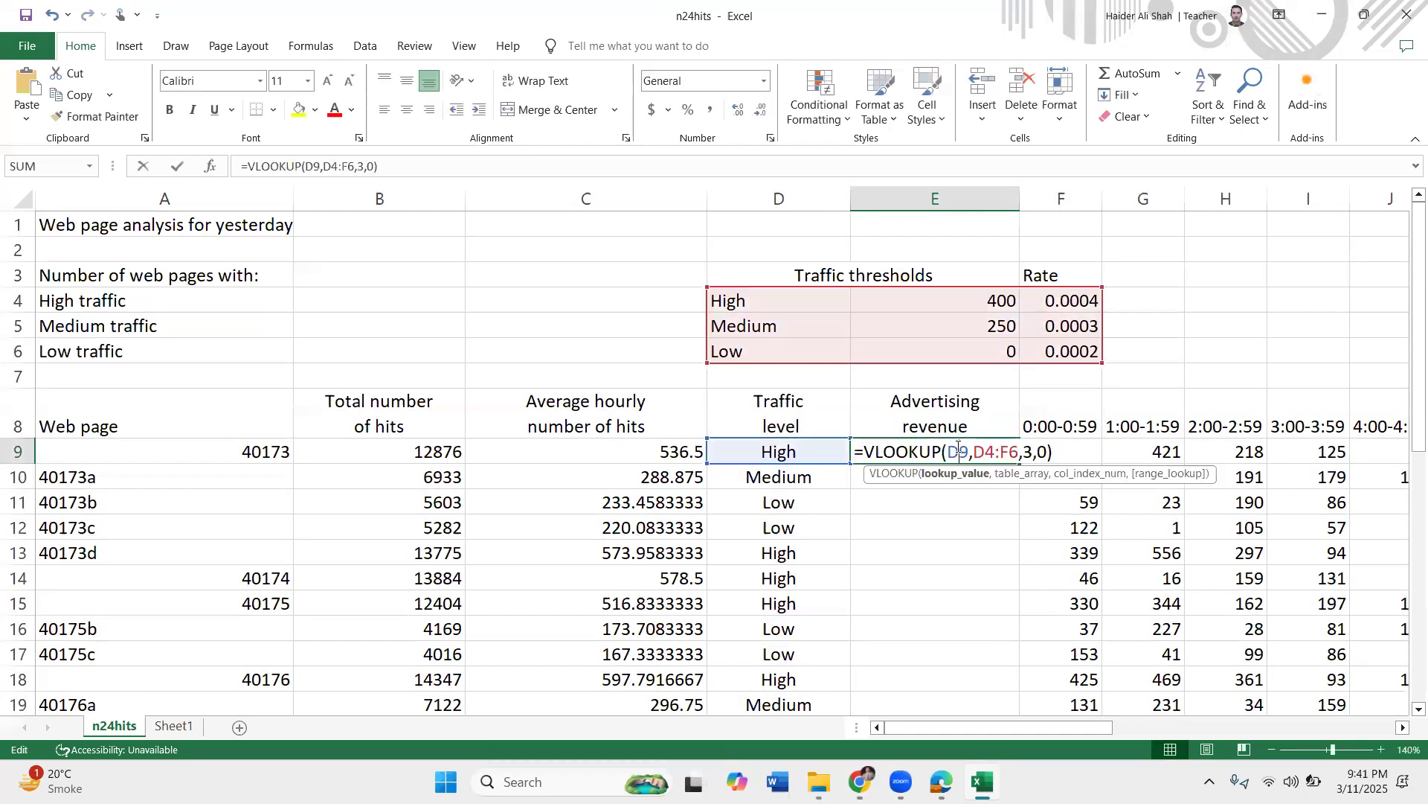
pyautogui.press('Return')
pyautogui.click(973, 453)
pyautogui.click(965, 477)
pyautogui.click(963, 496)
pyautogui.doubleClick(964, 456)
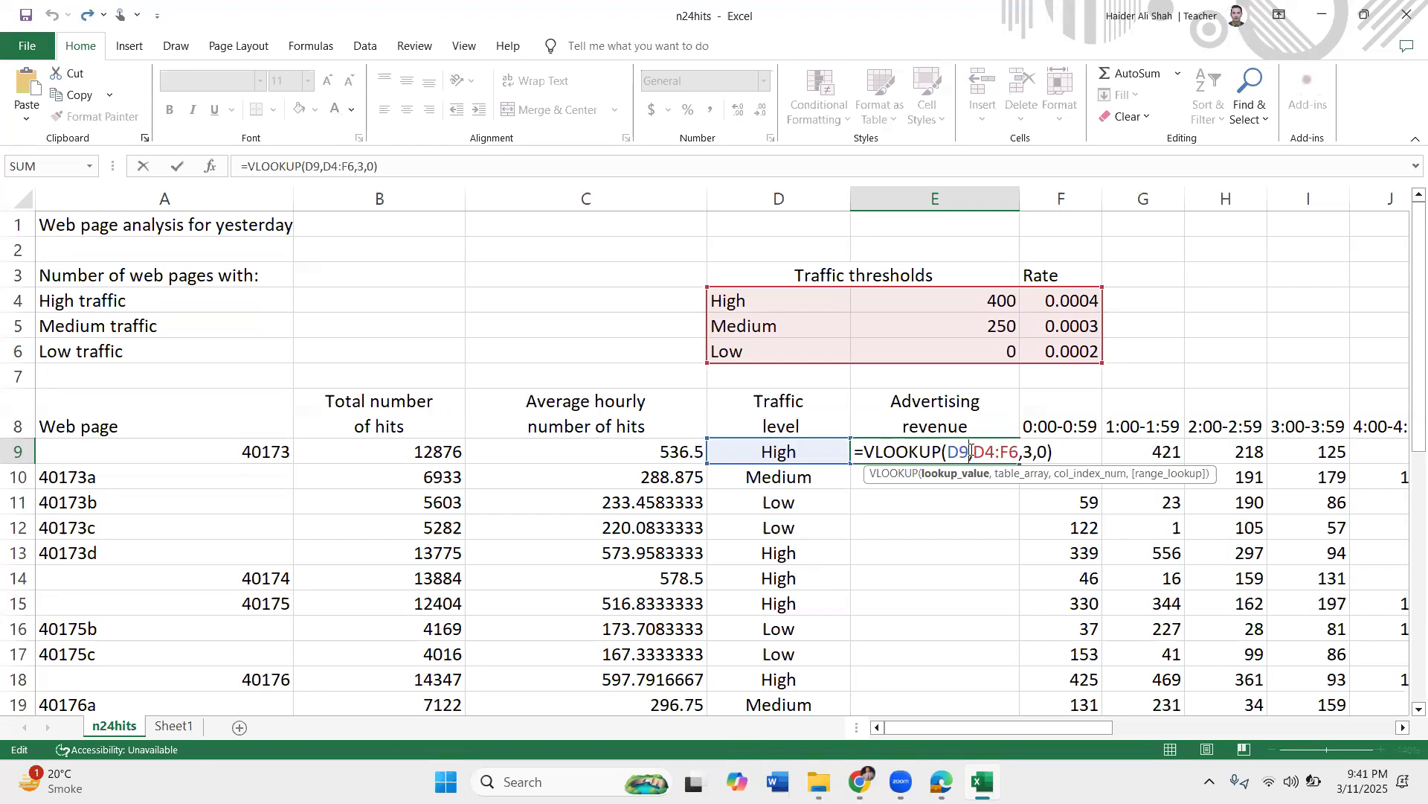
pyautogui.press('Return')
pyautogui.doubleClick(969, 450)
pyautogui.press('Return')
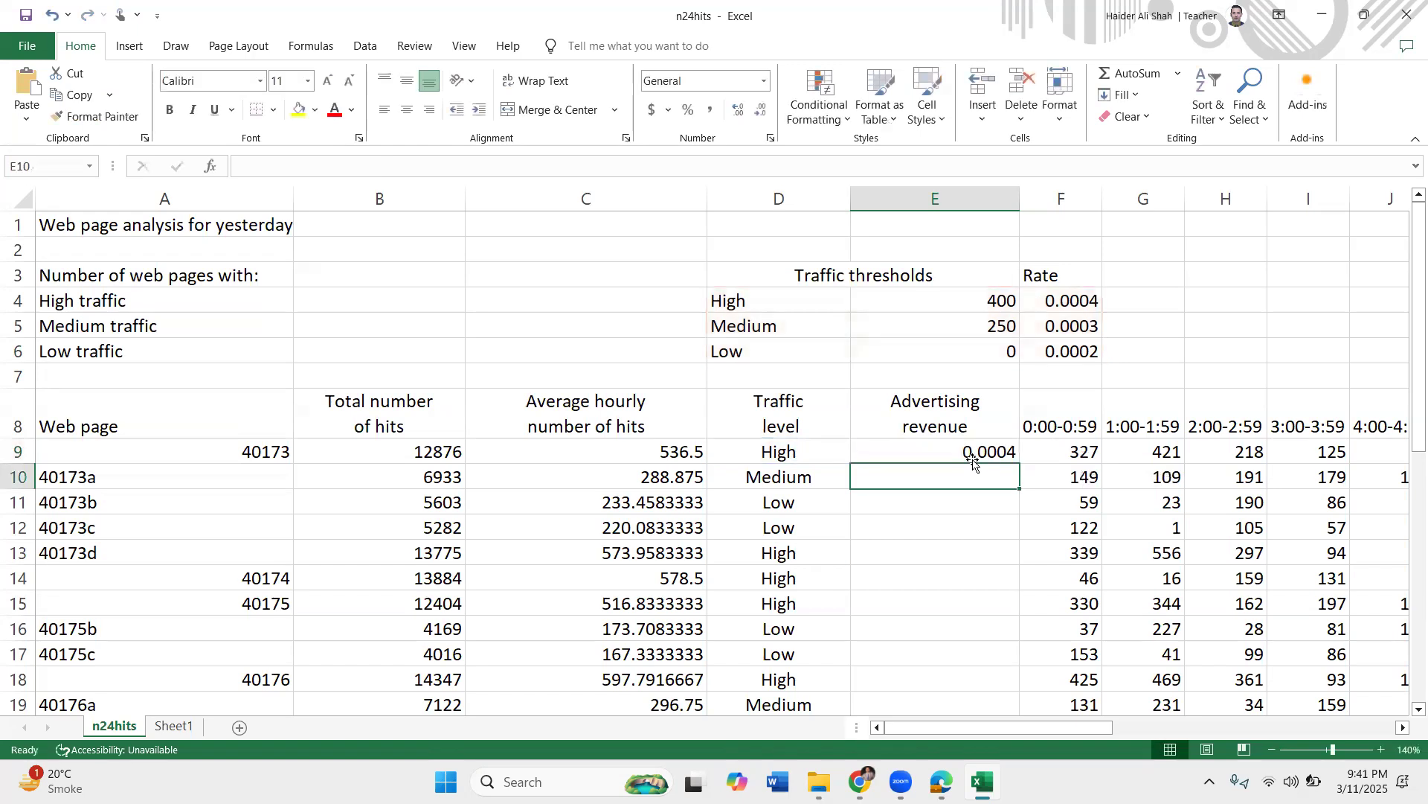
# - Compare the table range in E9's VLOOKUP formula with the thresholds and rates in D4:F6
pyautogui.doubleClick(971, 453)
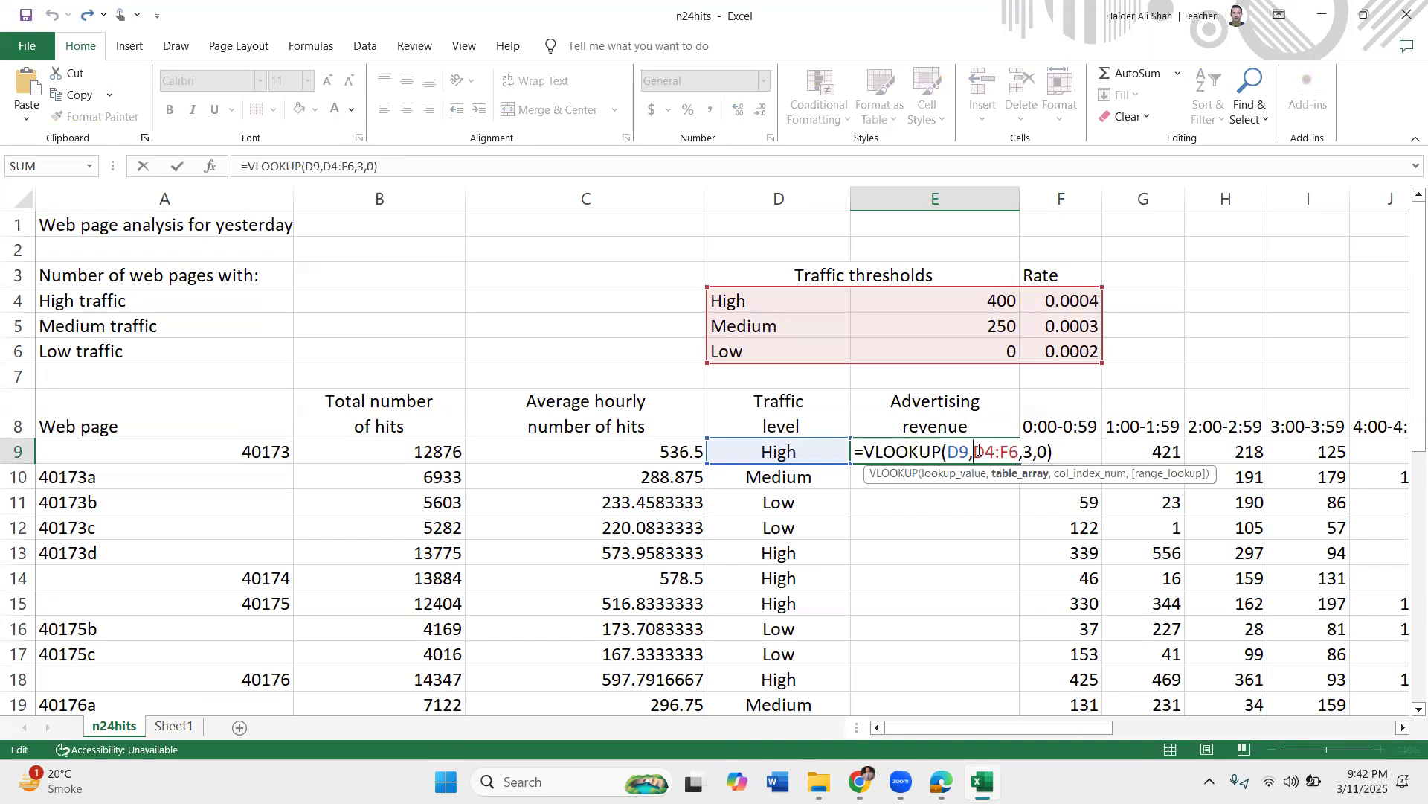
pyautogui.moveTo(1002, 450); pyautogui.dragTo(1020, 451)
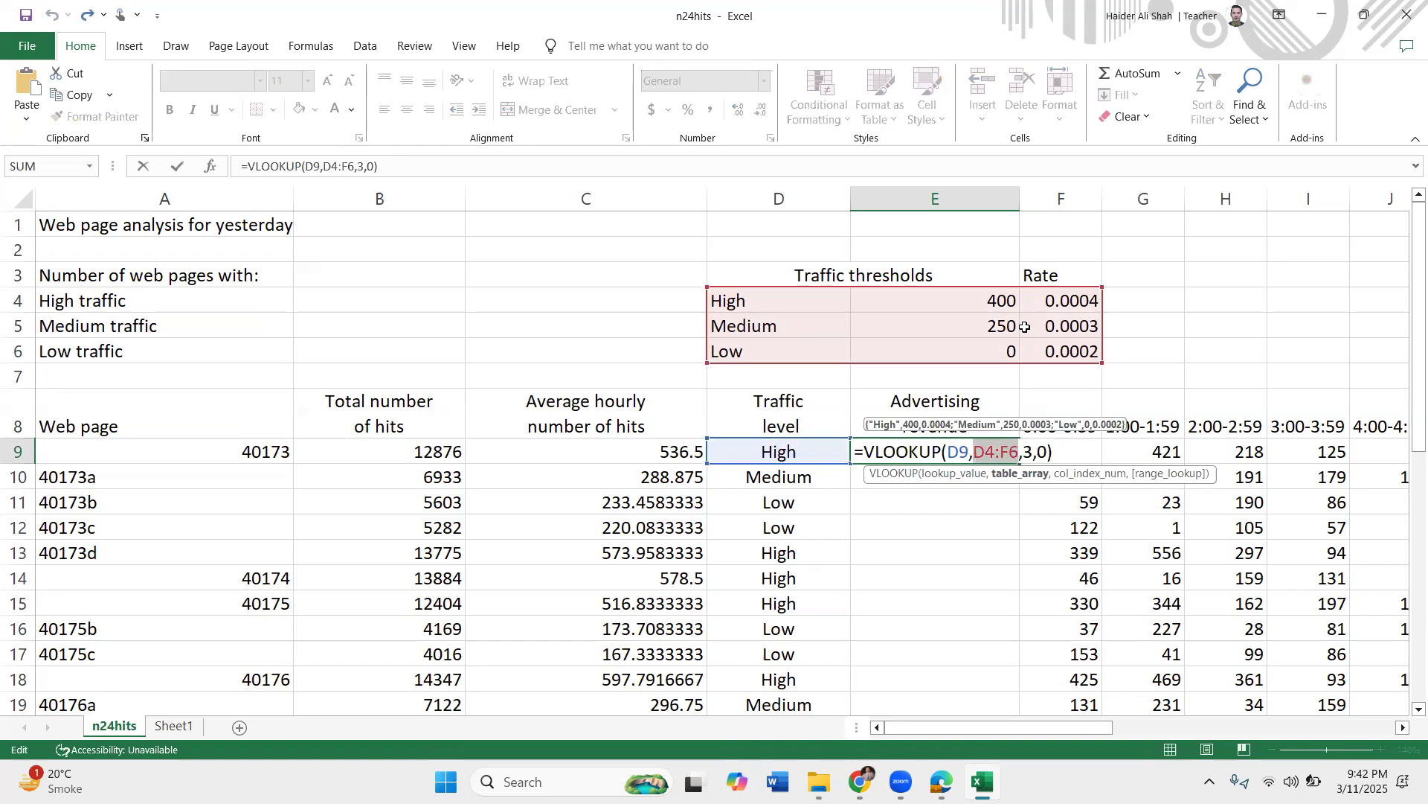
pyautogui.press('Return')
pyautogui.moveTo(775, 301); pyautogui.dragTo(1075, 351)
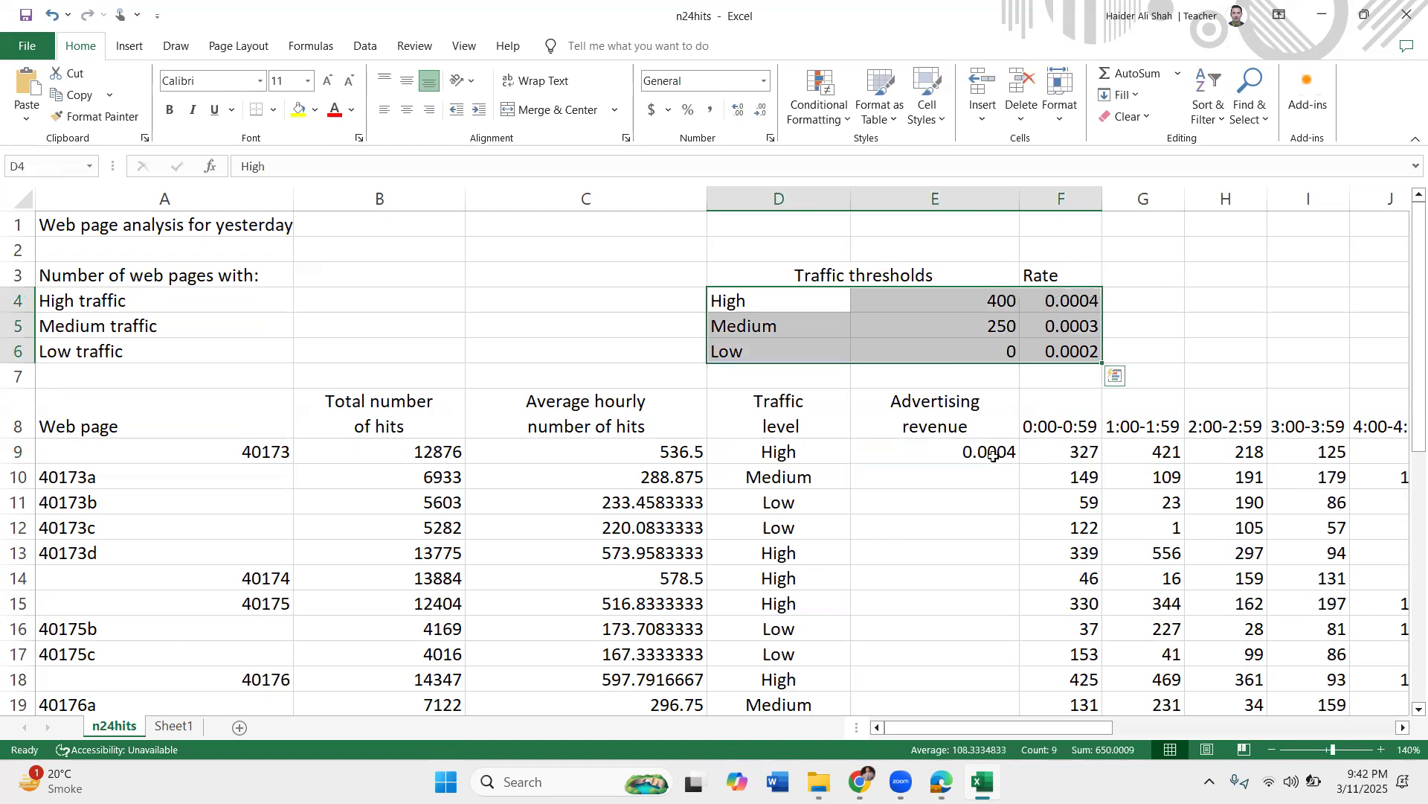
pyautogui.doubleClick(992, 454)
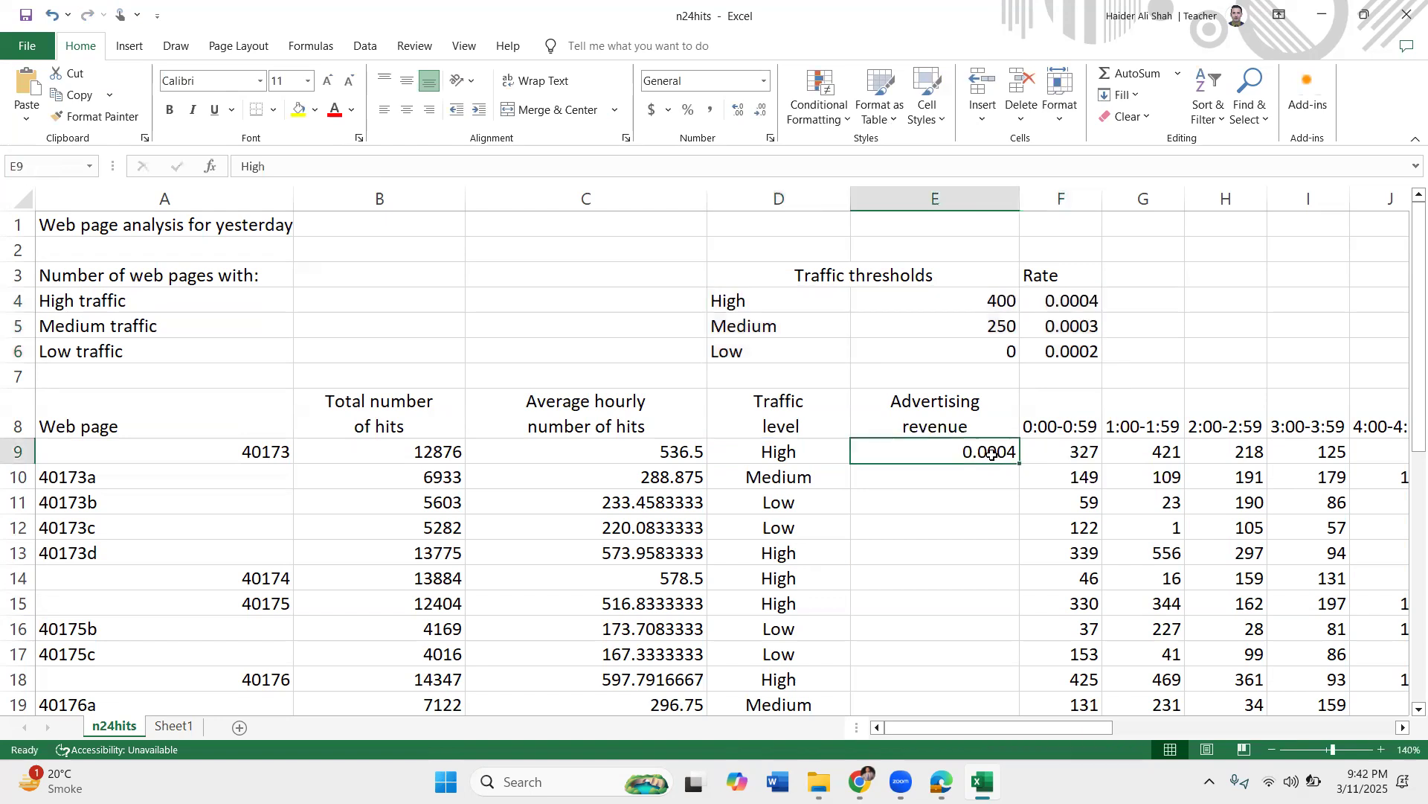
pyautogui.moveTo(1018, 448); pyautogui.dragTo(977, 448)
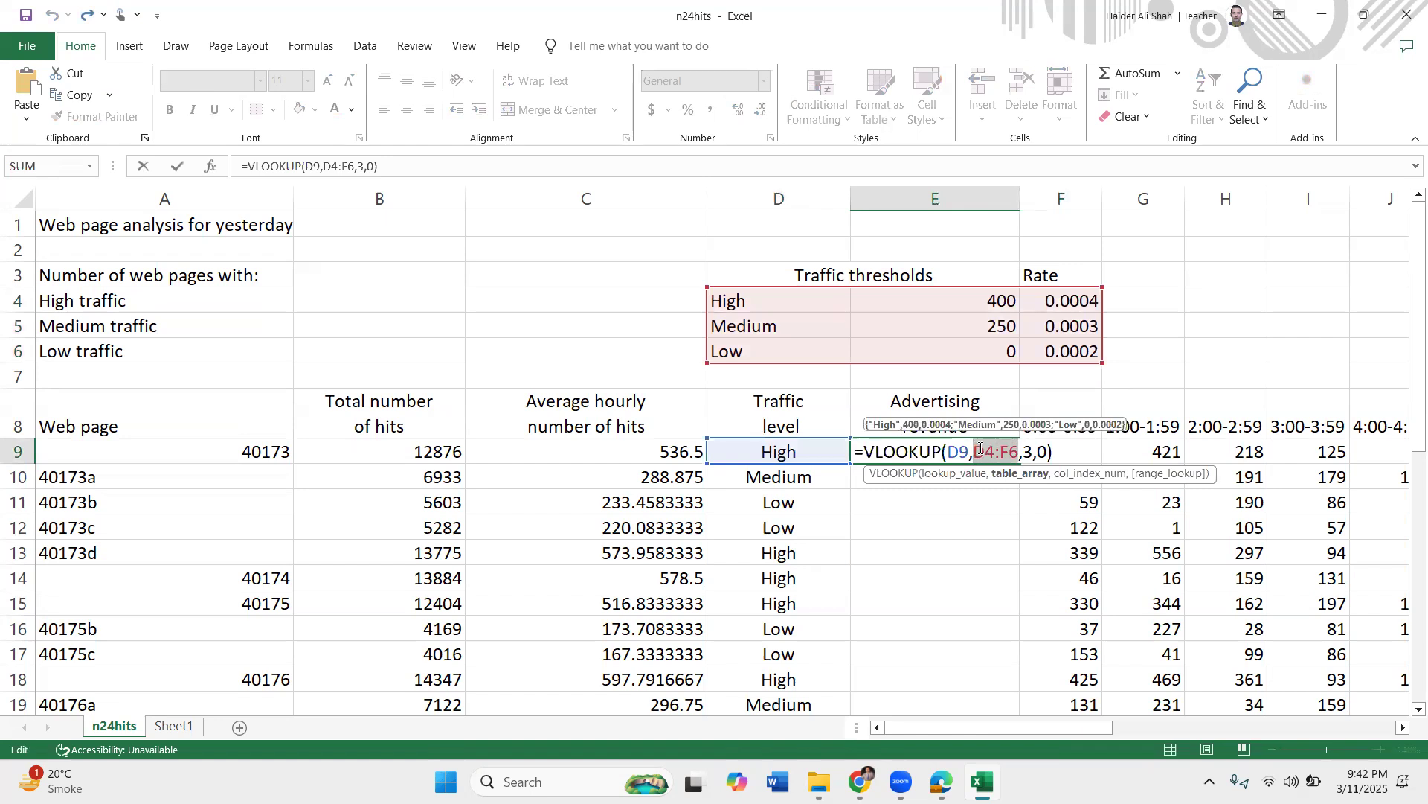
pyautogui.click(980, 450)
pyautogui.write('$')
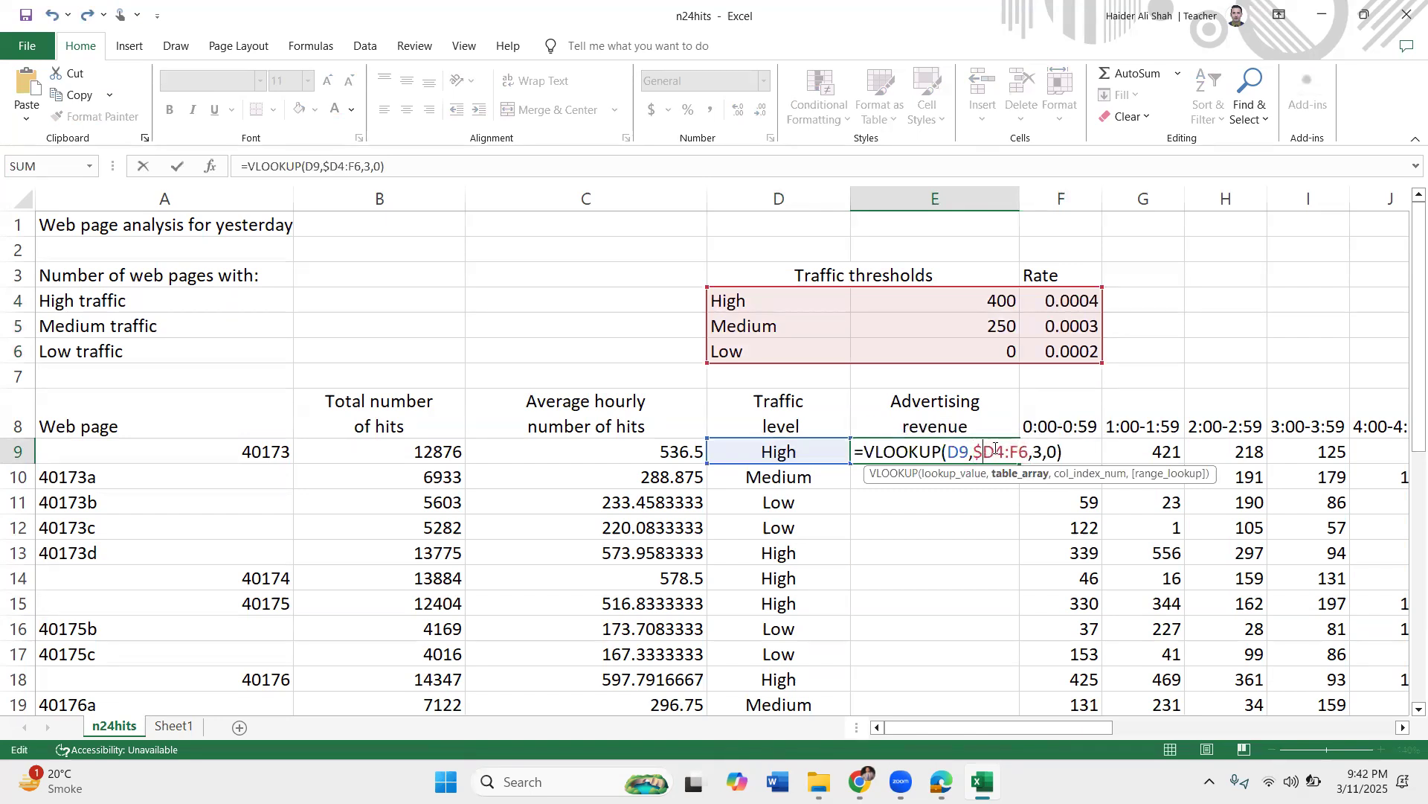
pyautogui.click(997, 450)
pyautogui.write('$')
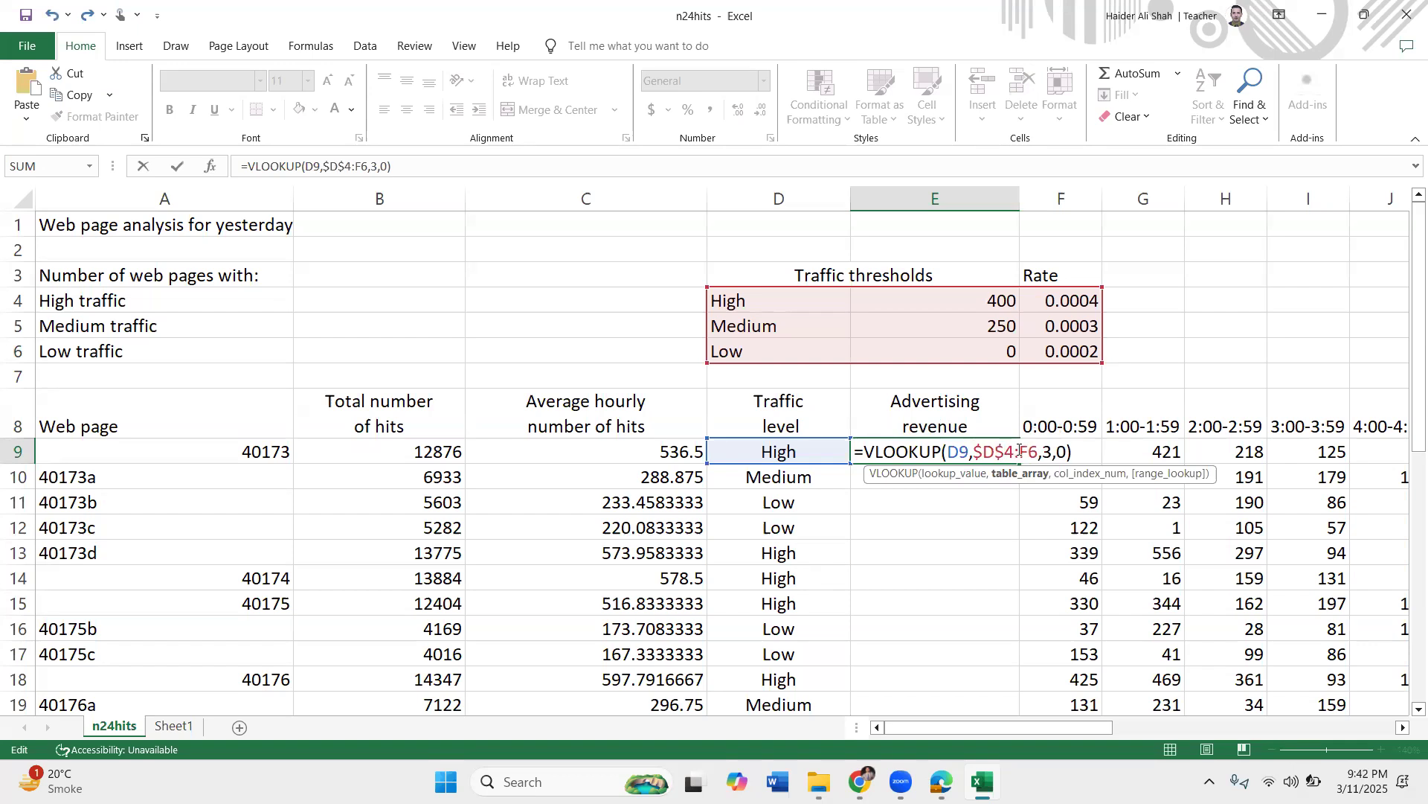
pyautogui.click(1019, 451)
pyautogui.write('$')
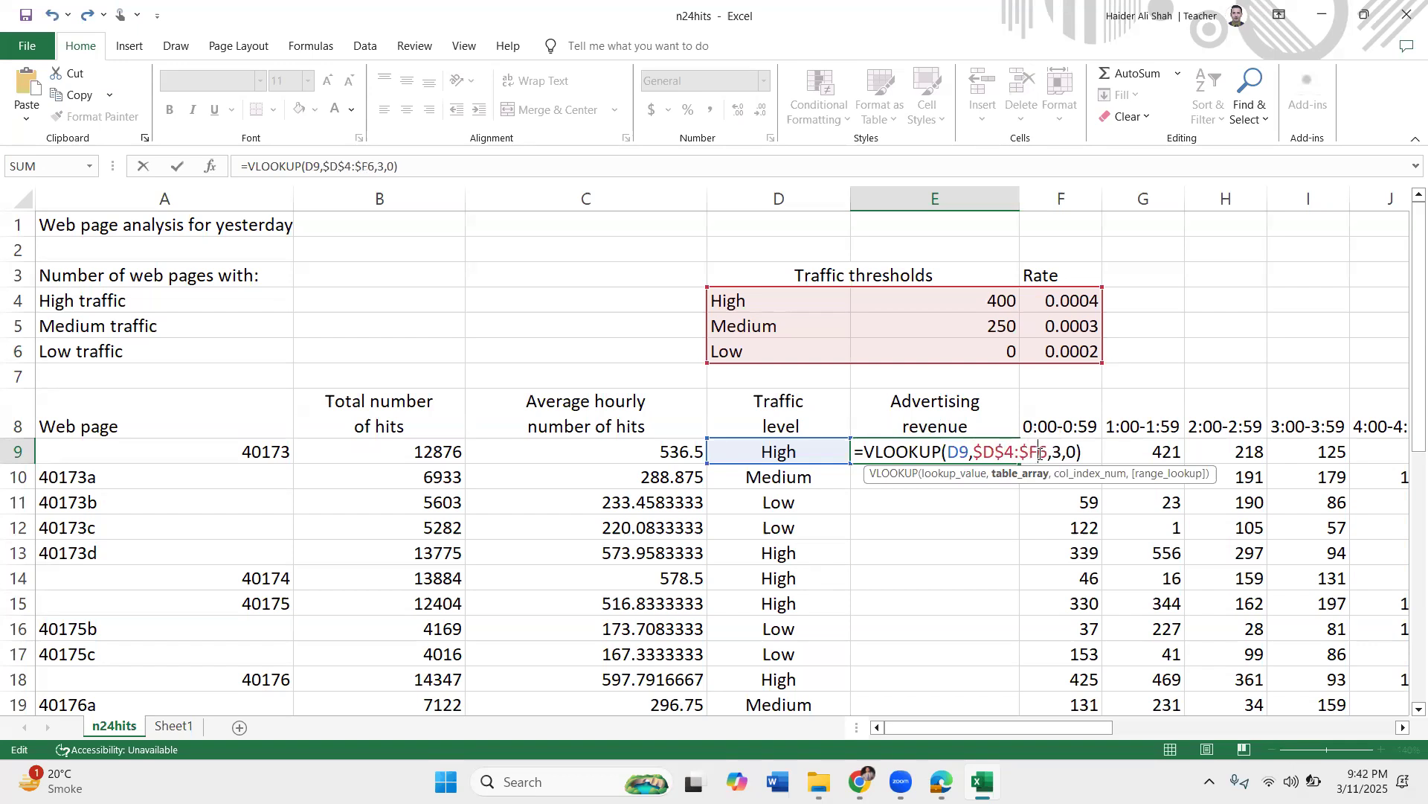
pyautogui.click(1040, 452)
pyautogui.write('$')
pyautogui.press('BackSpace')
pyautogui.click(1030, 452)
pyautogui.press('BackSpace')
pyautogui.click(1003, 452)
pyautogui.press('BackSpace')
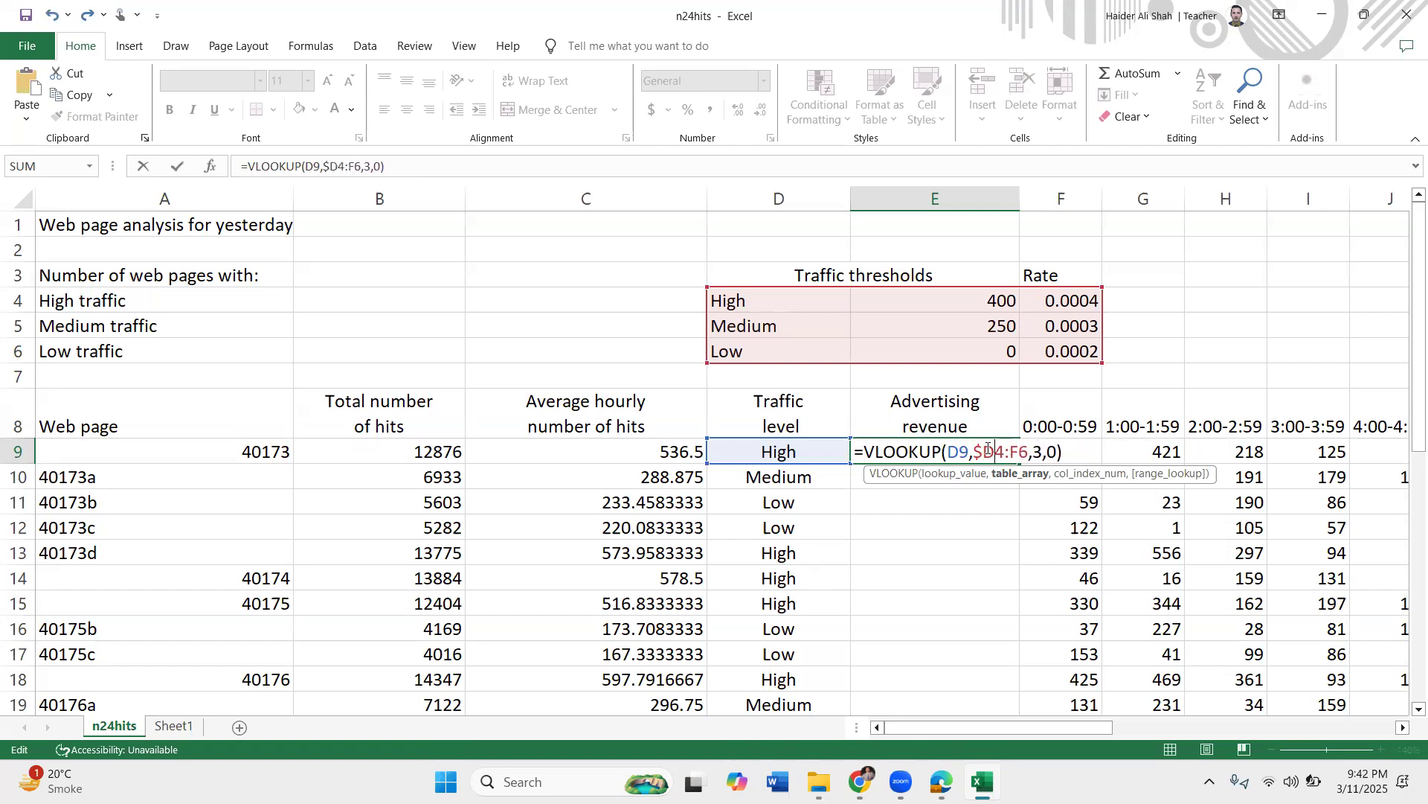
pyautogui.click(982, 452)
pyautogui.press('BackSpace')
pyautogui.press('Return')
# - Replicate E9's VLOOKUP formula with the relative range D4:F6 down the Advertising revenue column and inspect the copies
pyautogui.click(1008, 456)
pyautogui.moveTo(1021, 464); pyautogui.dragTo(1021, 706)
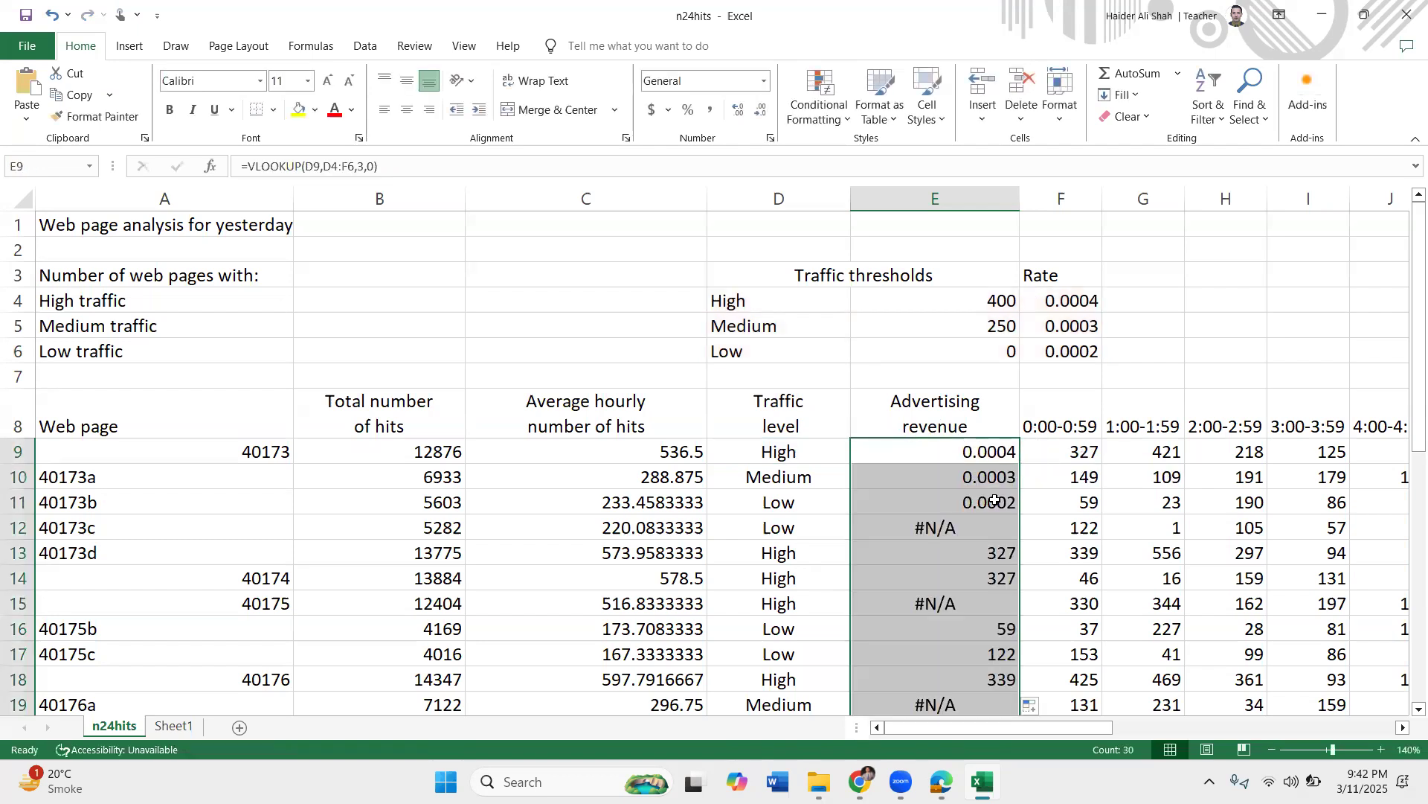
pyautogui.click(956, 527)
pyautogui.click(958, 578)
pyautogui.scroll(-3, 958, 638)
pyautogui.click(953, 551)
pyautogui.scroll(-1, 967, 569)
pyautogui.scroll(3, 975, 572)
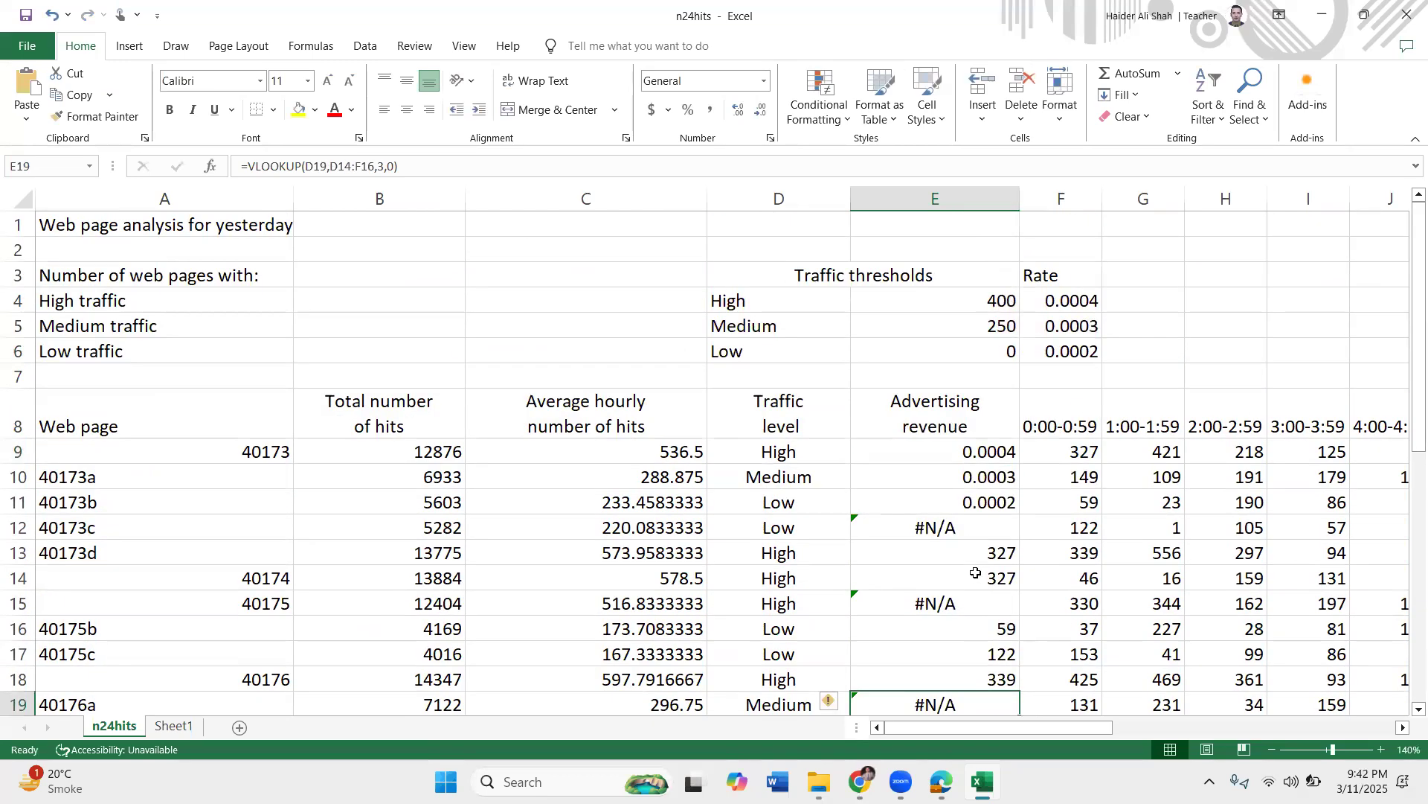
# - Make the table range in E9's VLOOKUP formula absolute as $D$4:$F$6
pyautogui.doubleClick(979, 452)
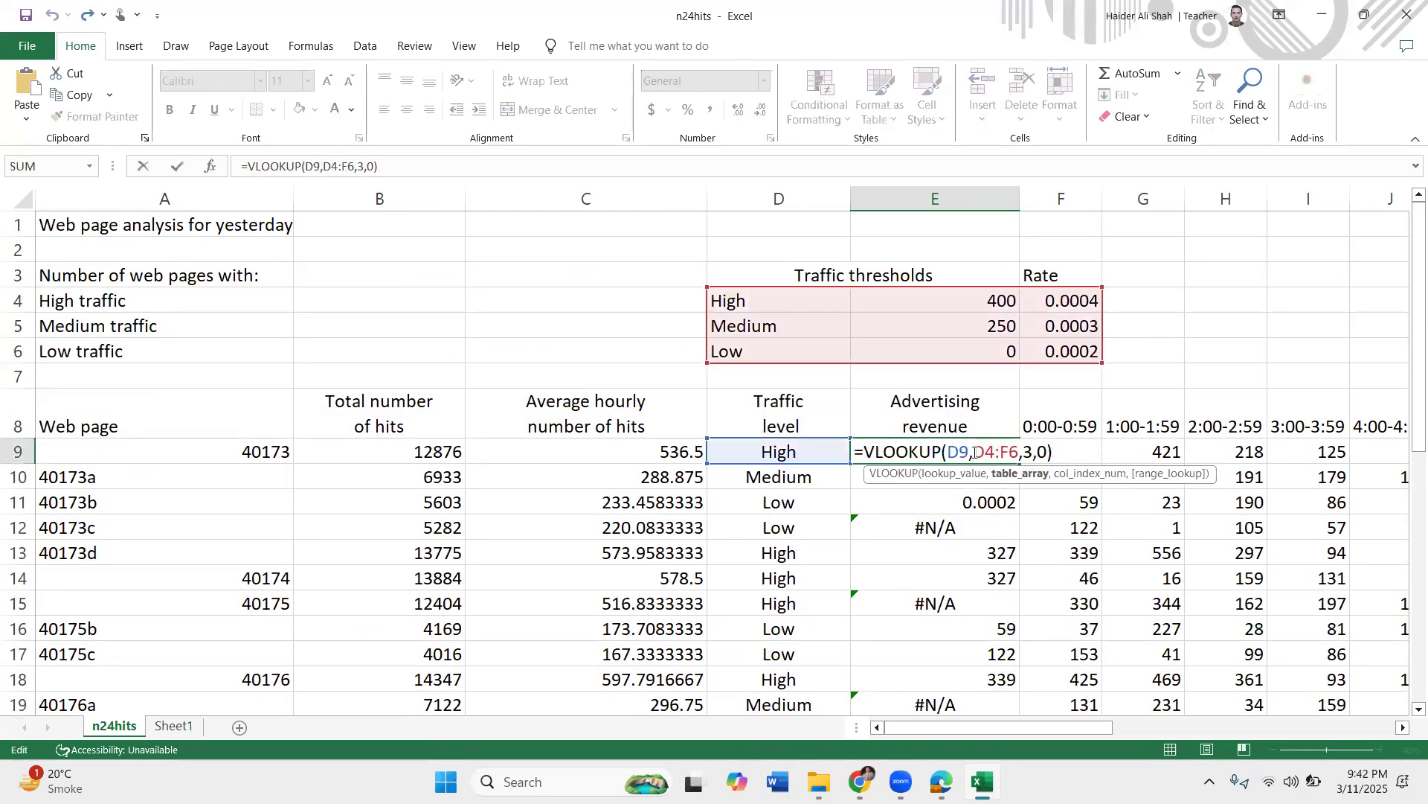
pyautogui.write('$')
pyautogui.click(996, 452)
pyautogui.write('$')
pyautogui.click(1019, 451)
pyautogui.write('$')
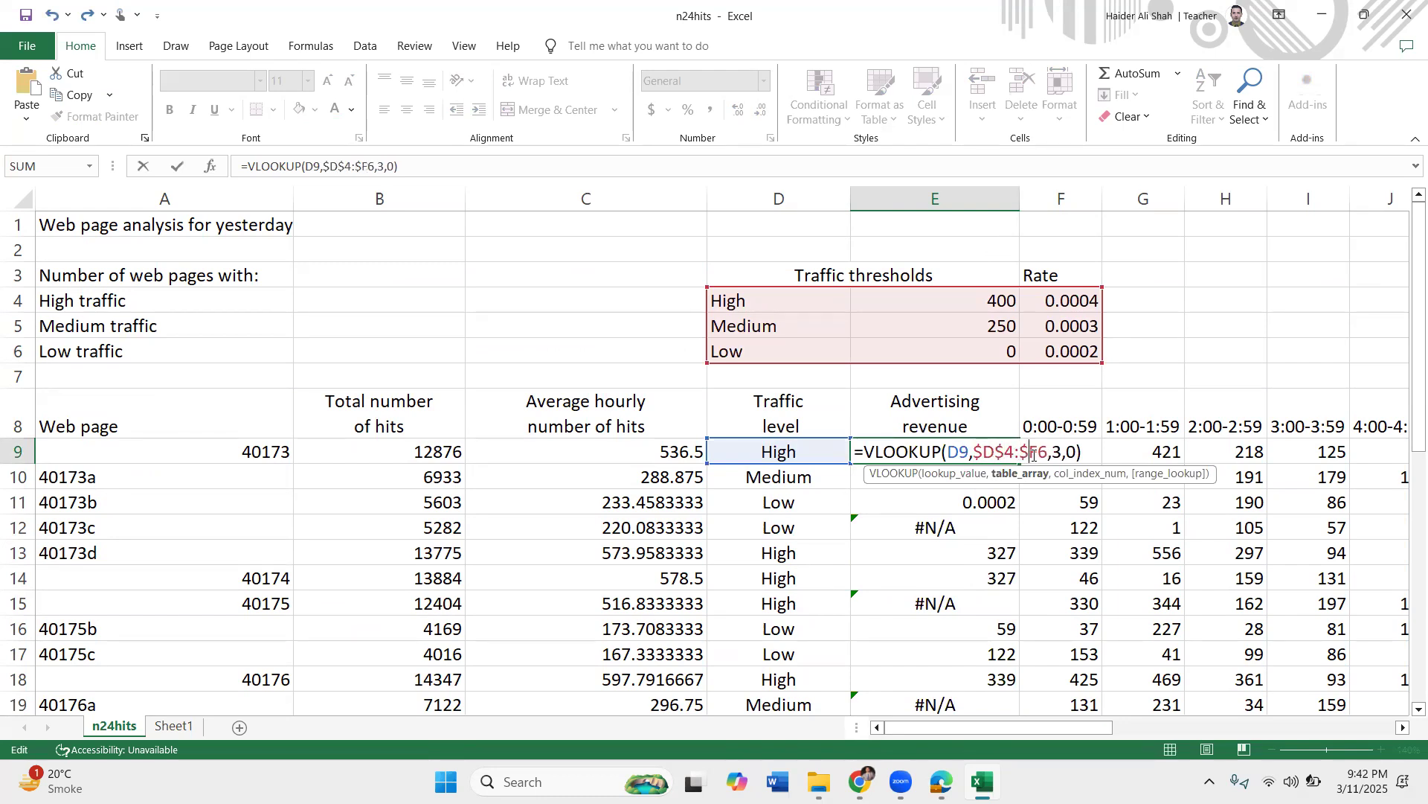
pyautogui.click(1039, 451)
pyautogui.write('$')
pyautogui.press('Return')
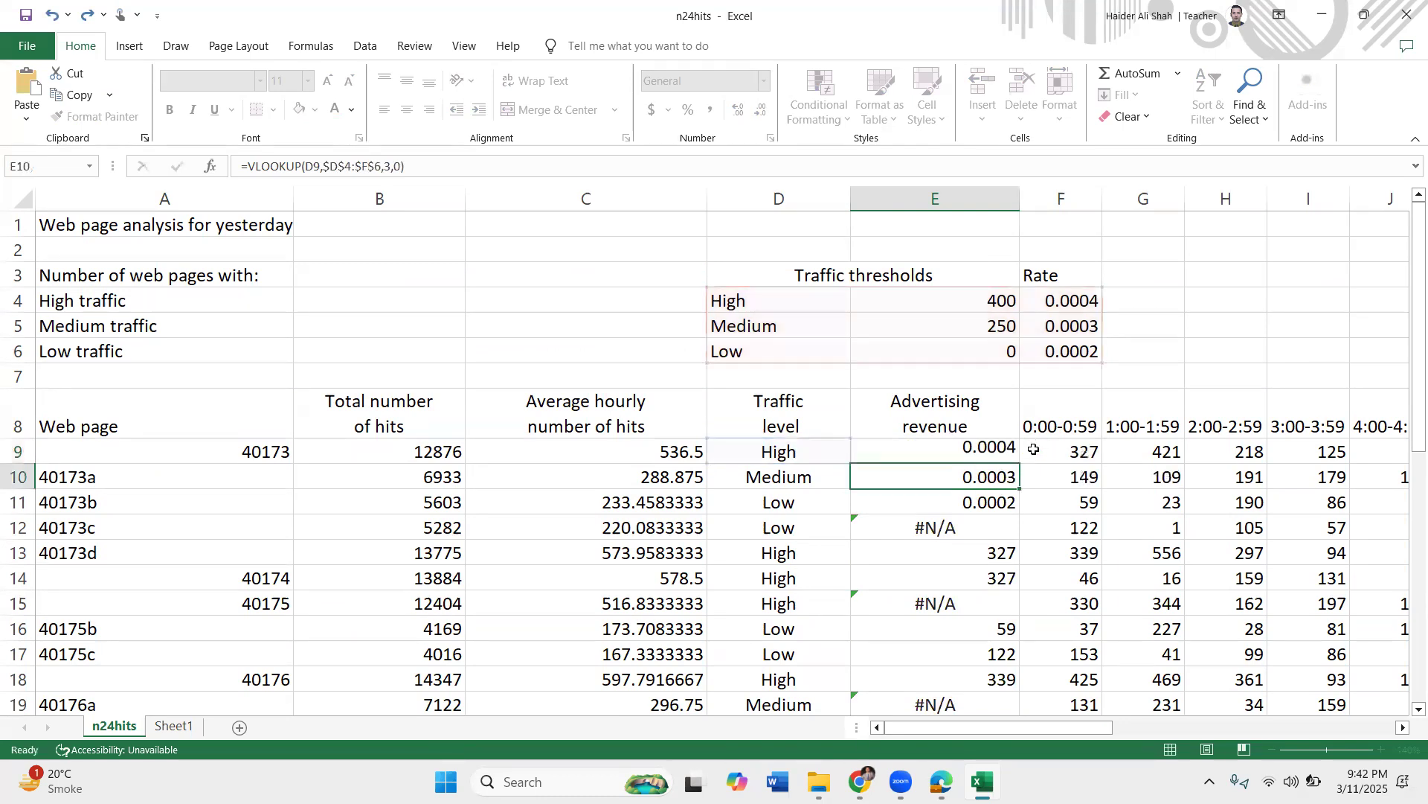
# - Replicate E9's VLOOKUP formula with the absolute range down the Advertising revenue column and check the rows
pyautogui.click(1011, 451)
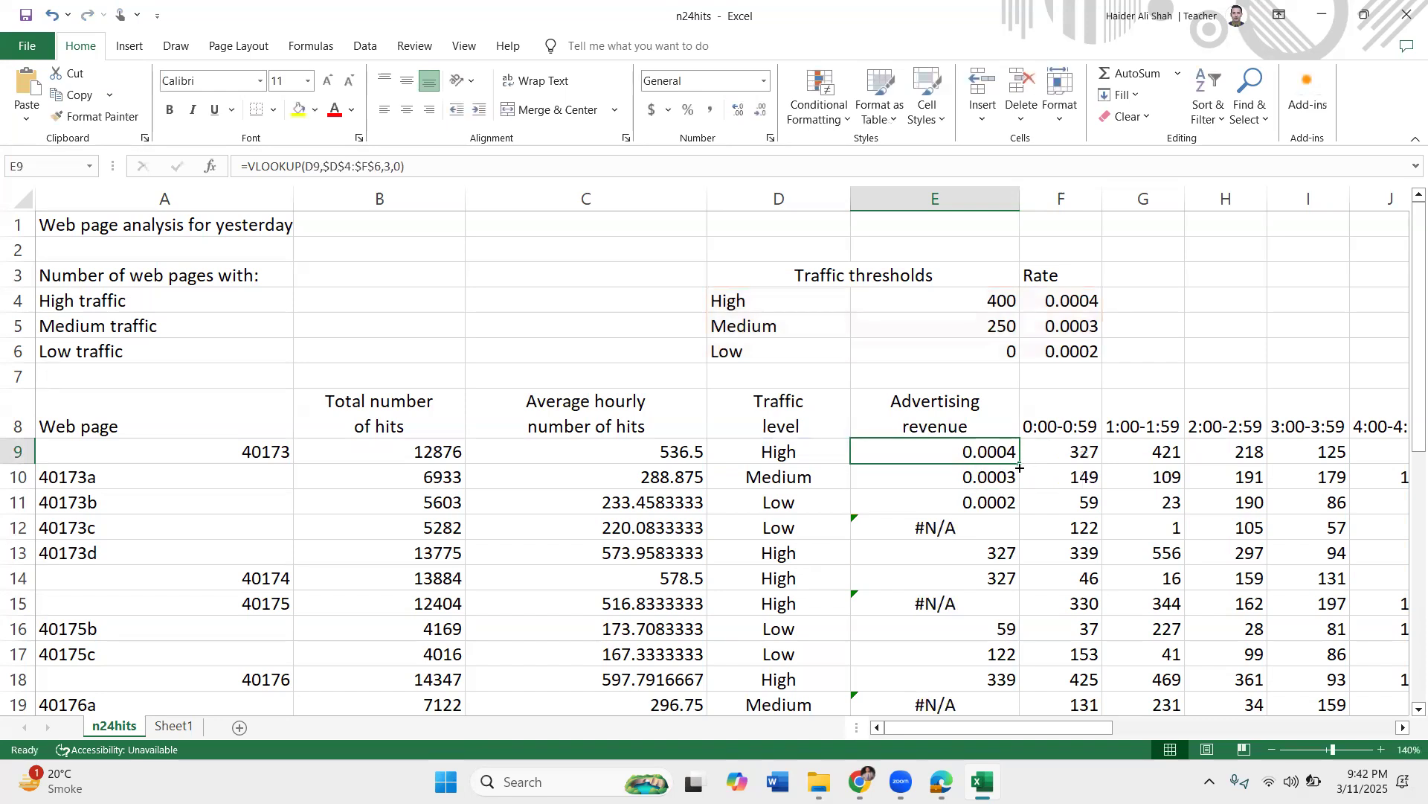
pyautogui.doubleClick(1019, 466)
pyautogui.scroll(-3, 989, 530)
pyautogui.scroll(3, 990, 530)
pyautogui.scroll(-2, 974, 506)
pyautogui.scroll(2, 969, 491)
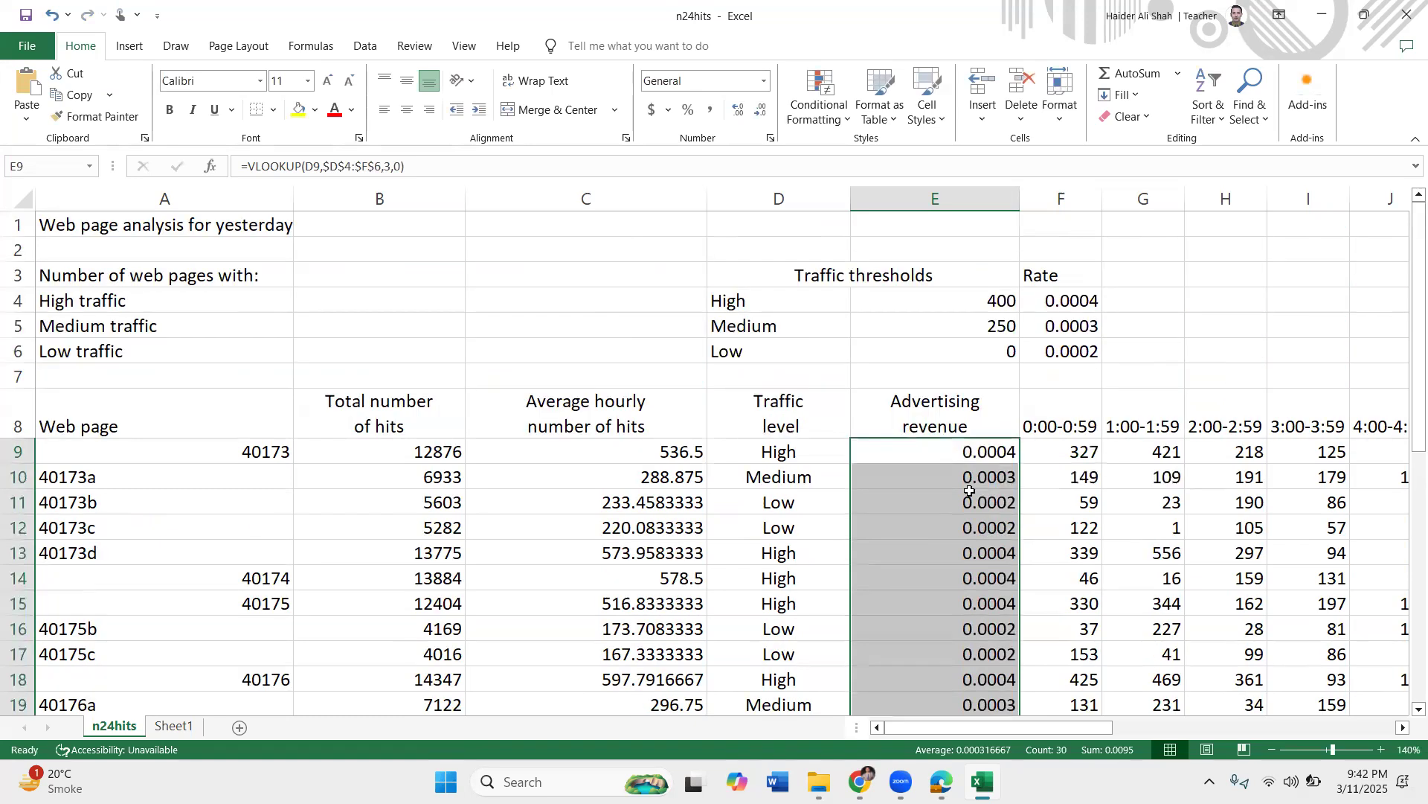
# - Switch to the question paper PDF in the browser and examine the Rate values in question 2's sample layout
pyautogui.click(941, 781)
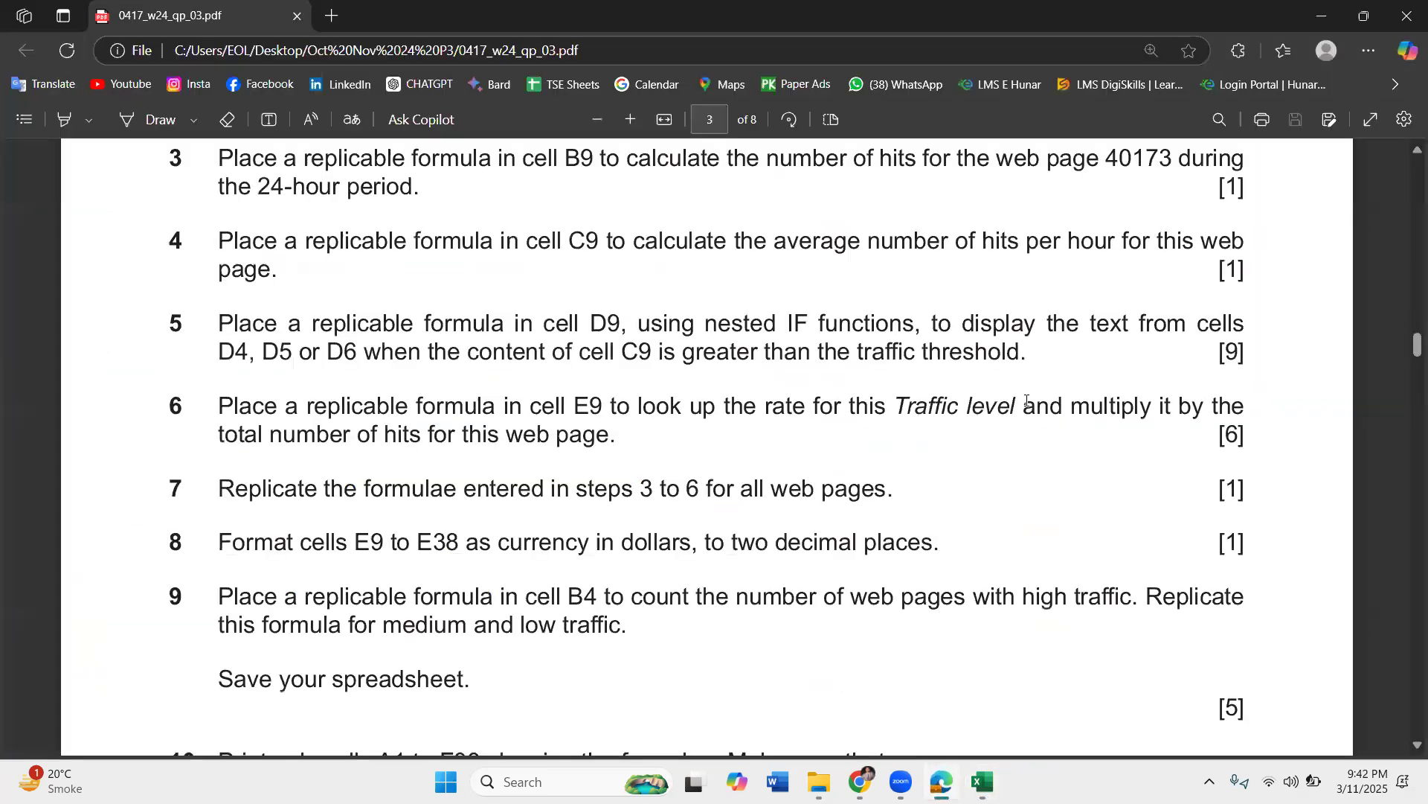
pyautogui.scroll(10, 1004, 456)
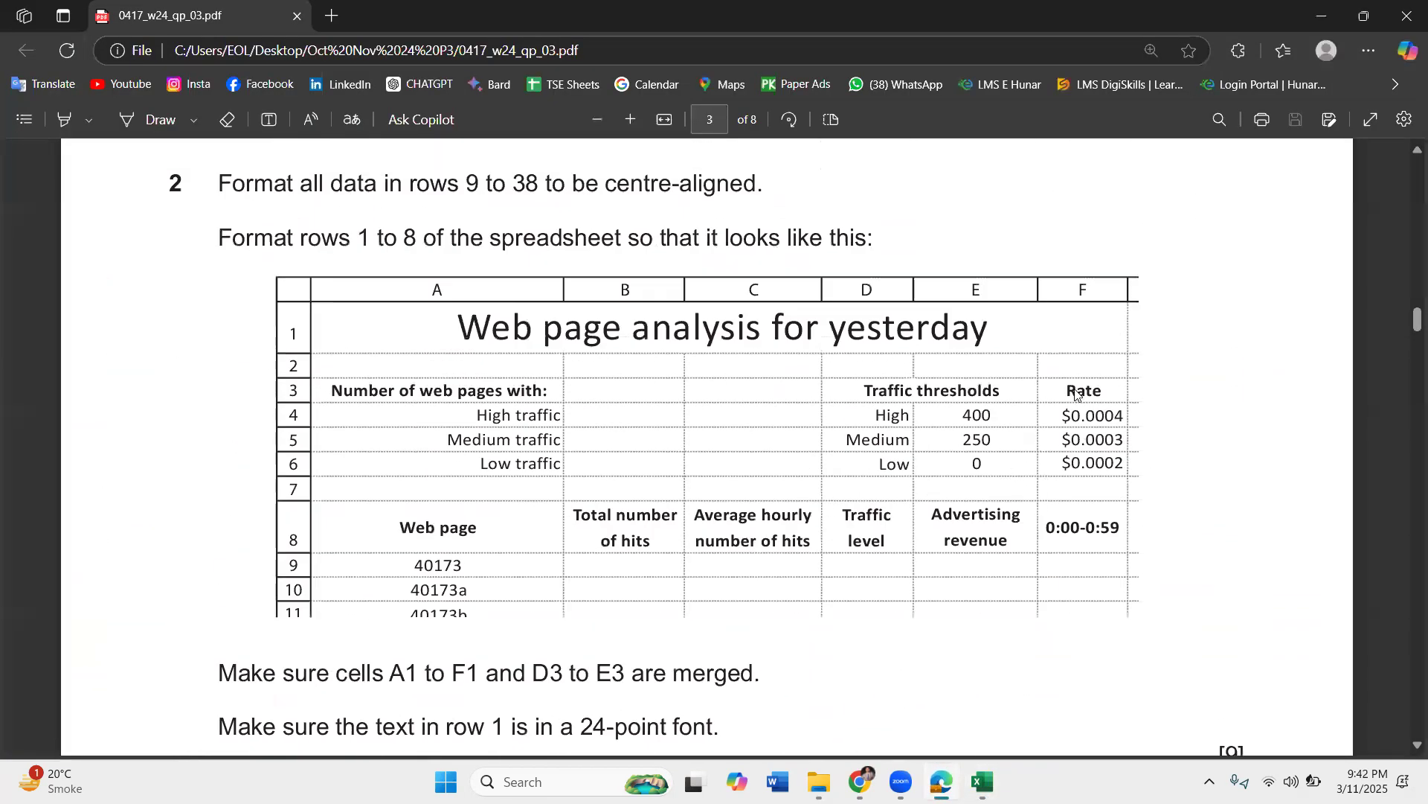
pyautogui.moveTo(1064, 415); pyautogui.dragTo(1084, 477)
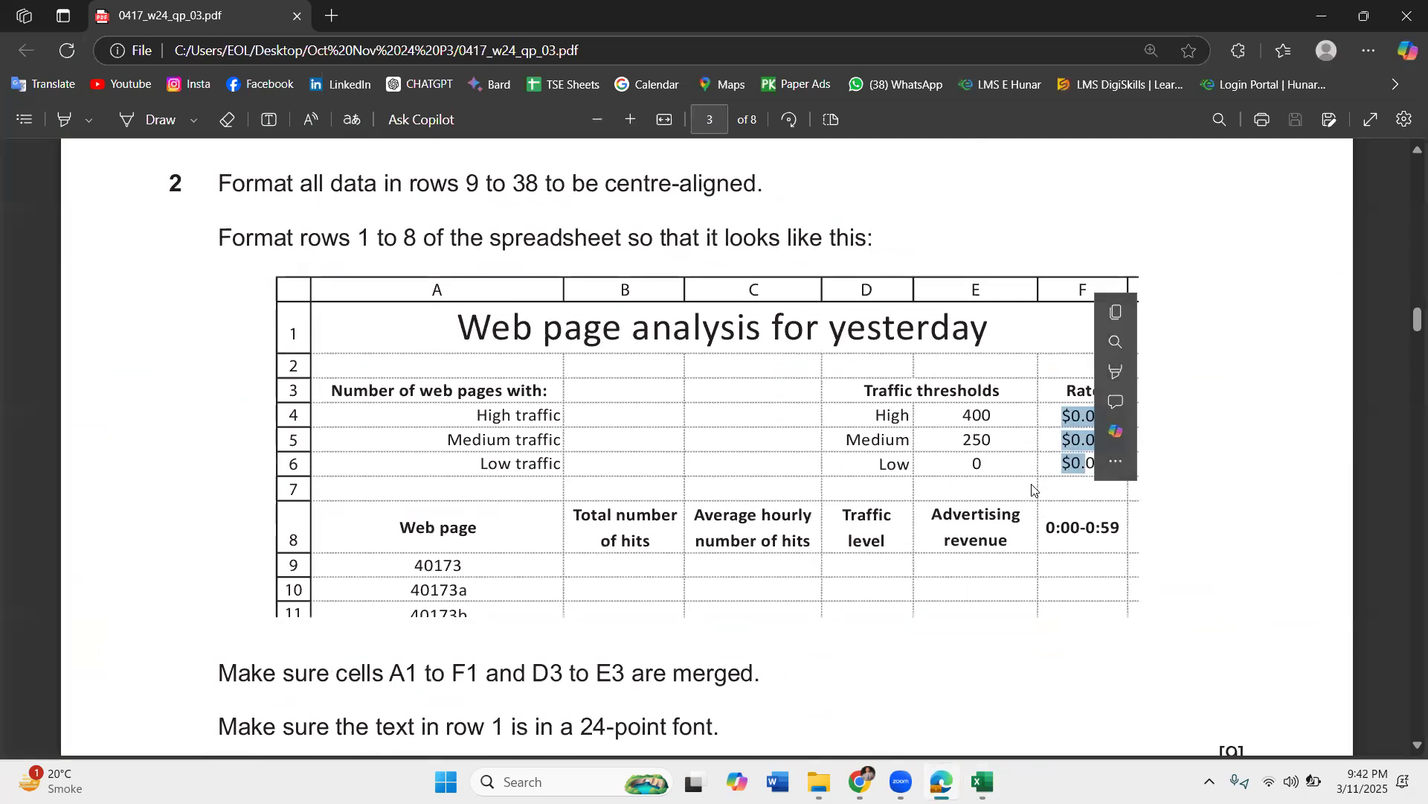
pyautogui.click(1051, 456)
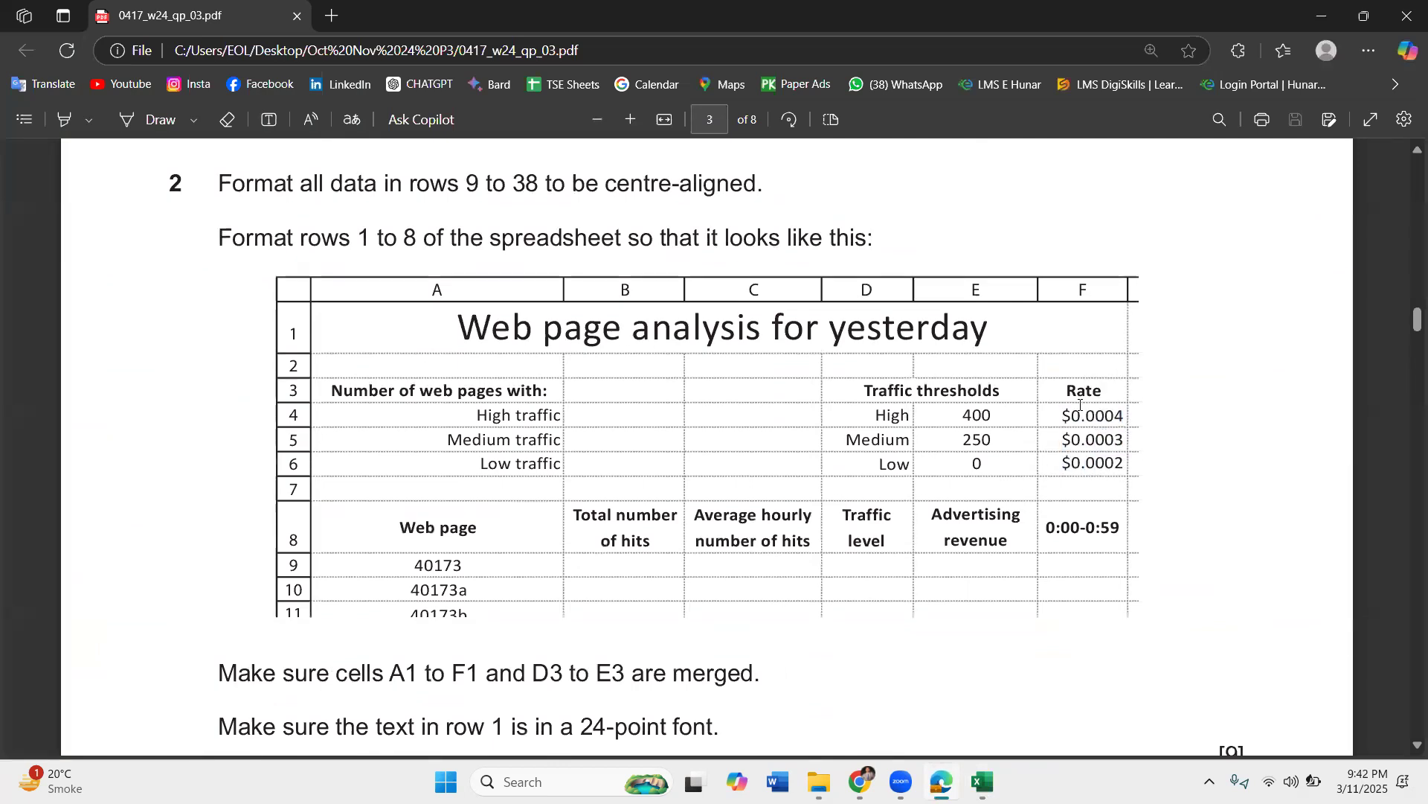
# - Return to the Excel spreadsheet and format the Rate cells F4:F6 as Currency with the $ symbol
pyautogui.click(1321, 15)
pyautogui.moveTo(1057, 300); pyautogui.dragTo(1056, 354)
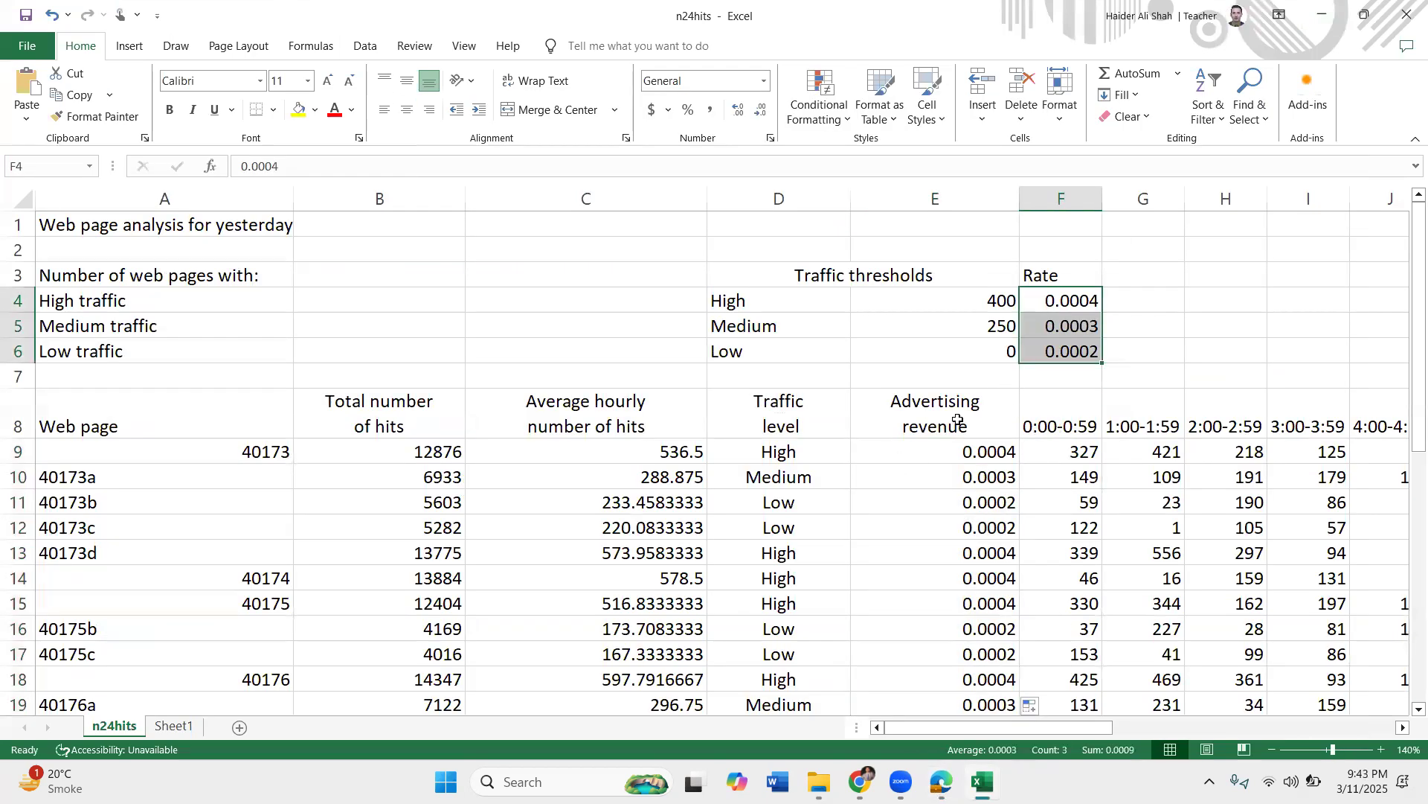
pyautogui.click(771, 140)
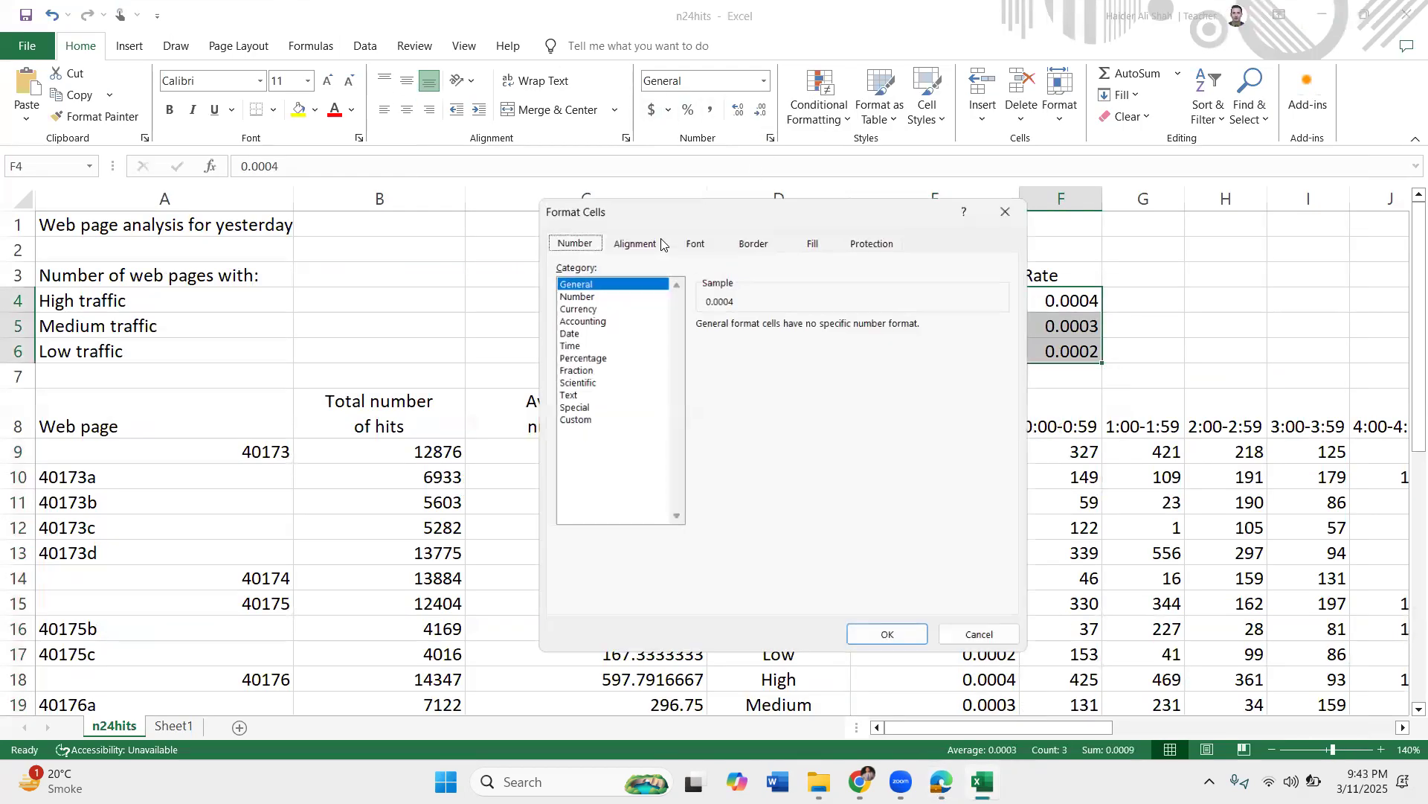
pyautogui.click(586, 306)
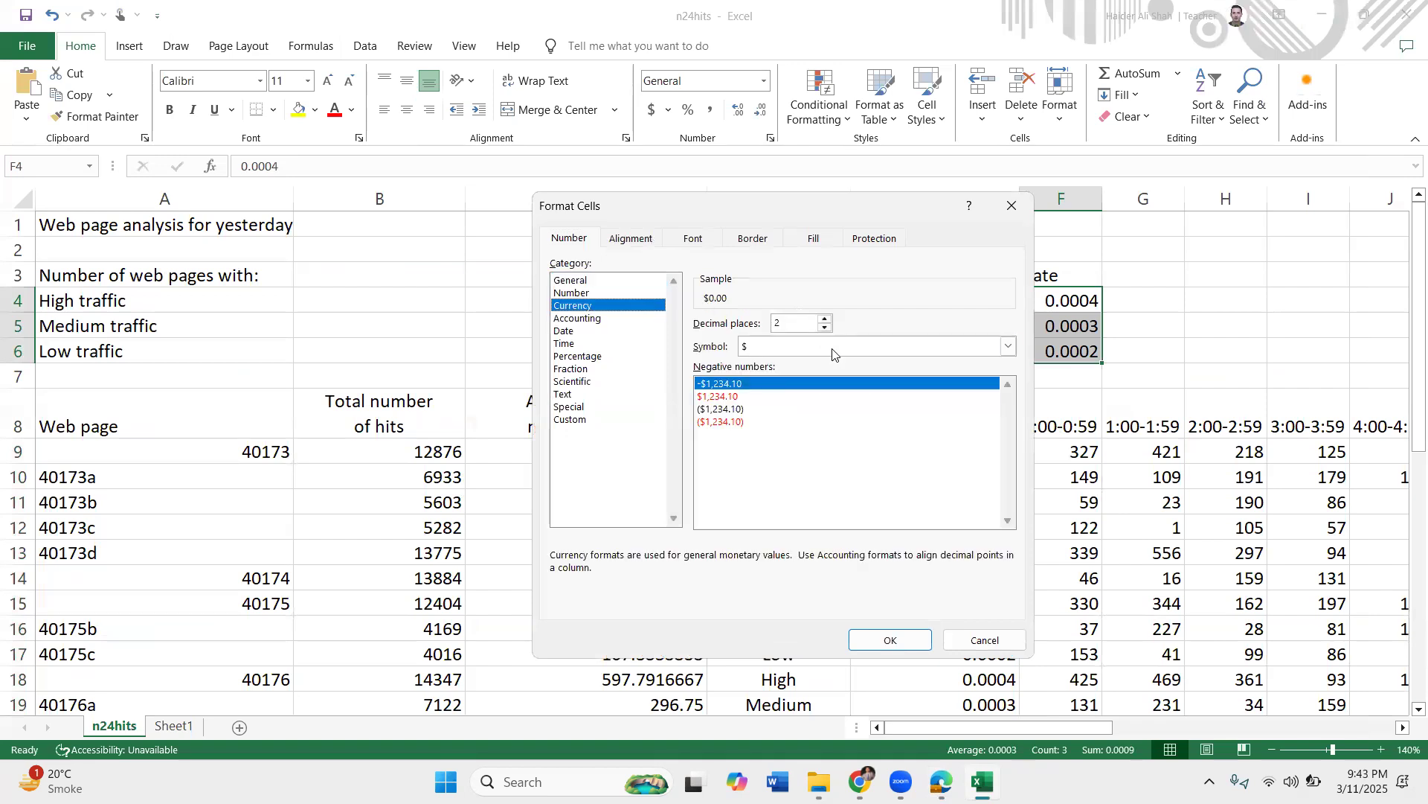
pyautogui.click(890, 640)
# - Format the Advertising revenue cells E9:E38 as Currency with the $ symbol
pyautogui.click(997, 456)
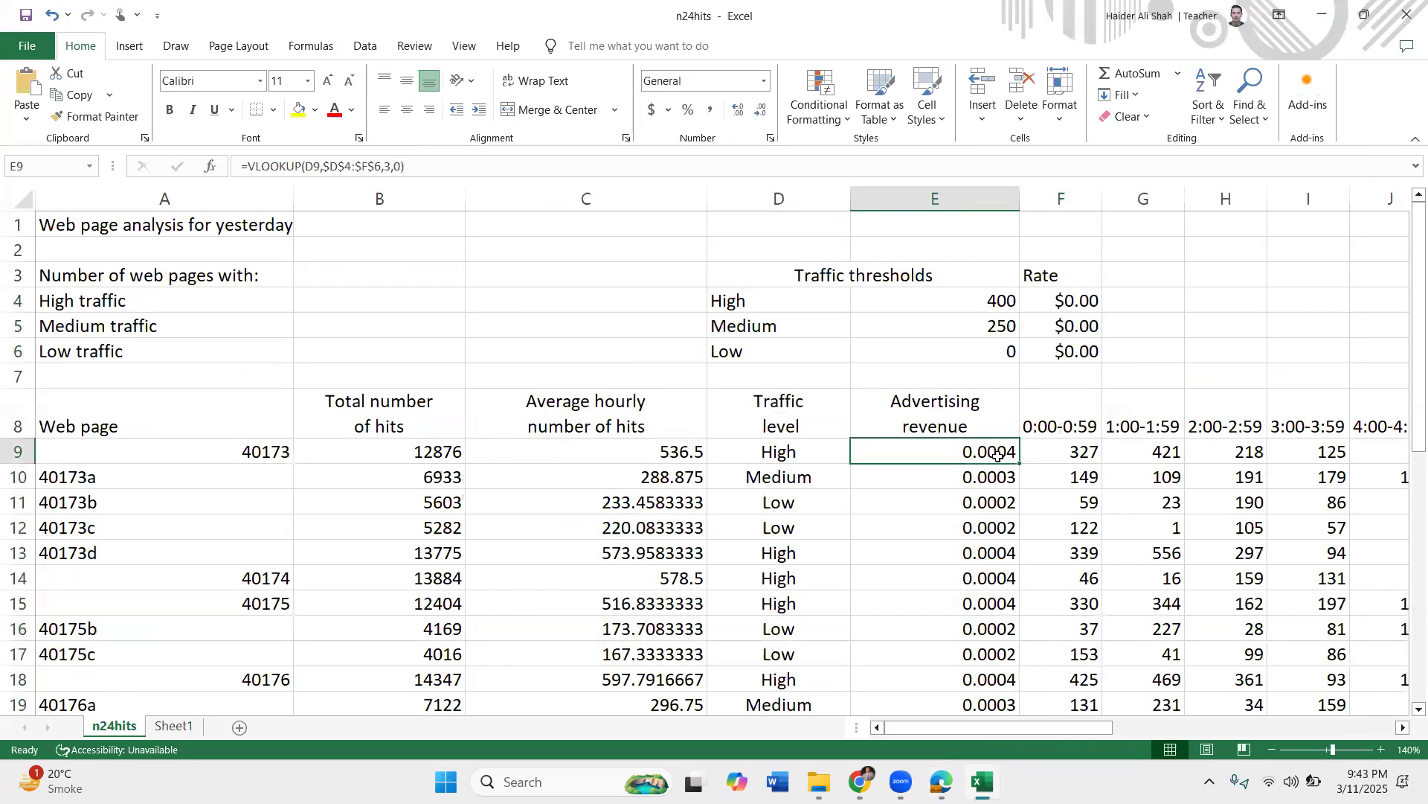
pyautogui.hotkey('ctrl', 'shift', 'Down')
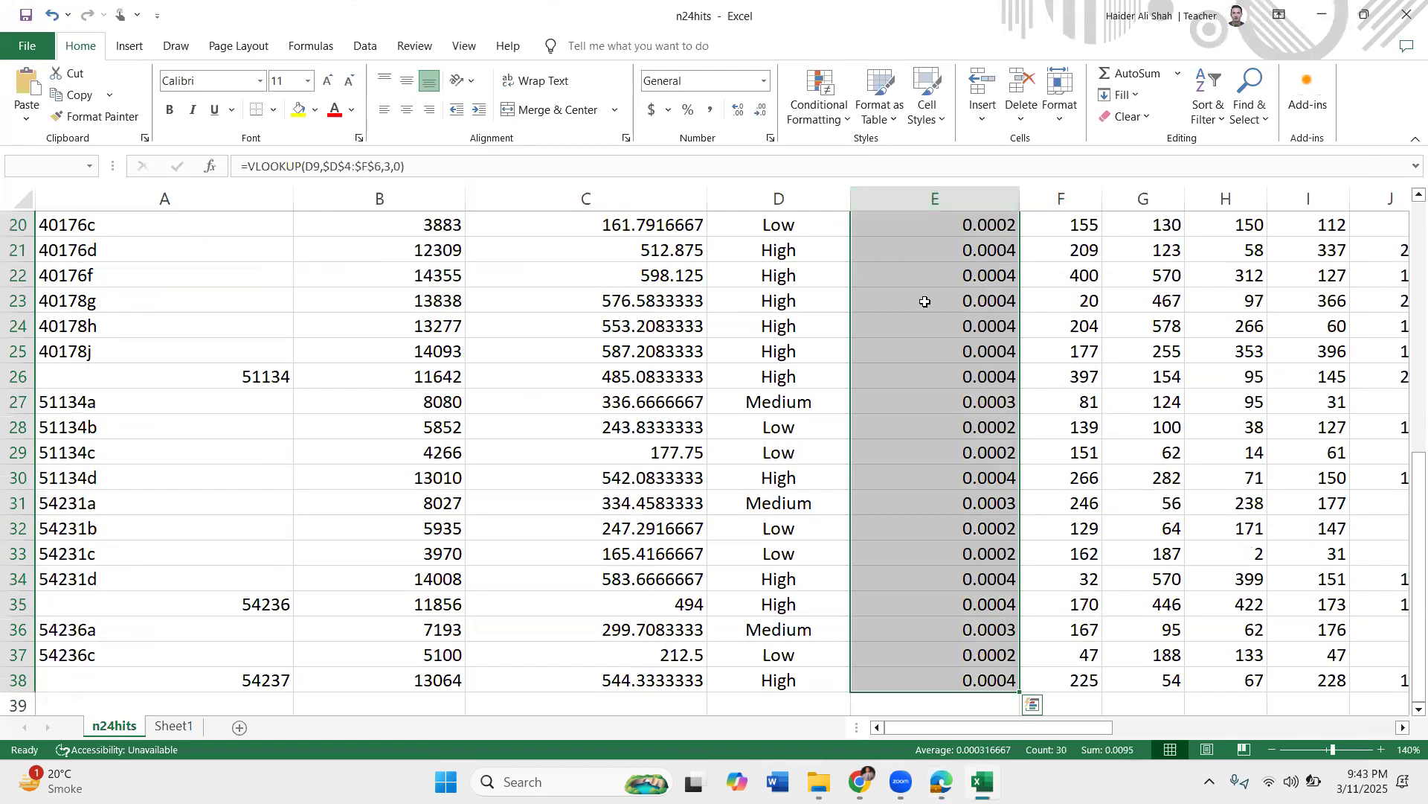
pyautogui.scroll(7, 532, 262)
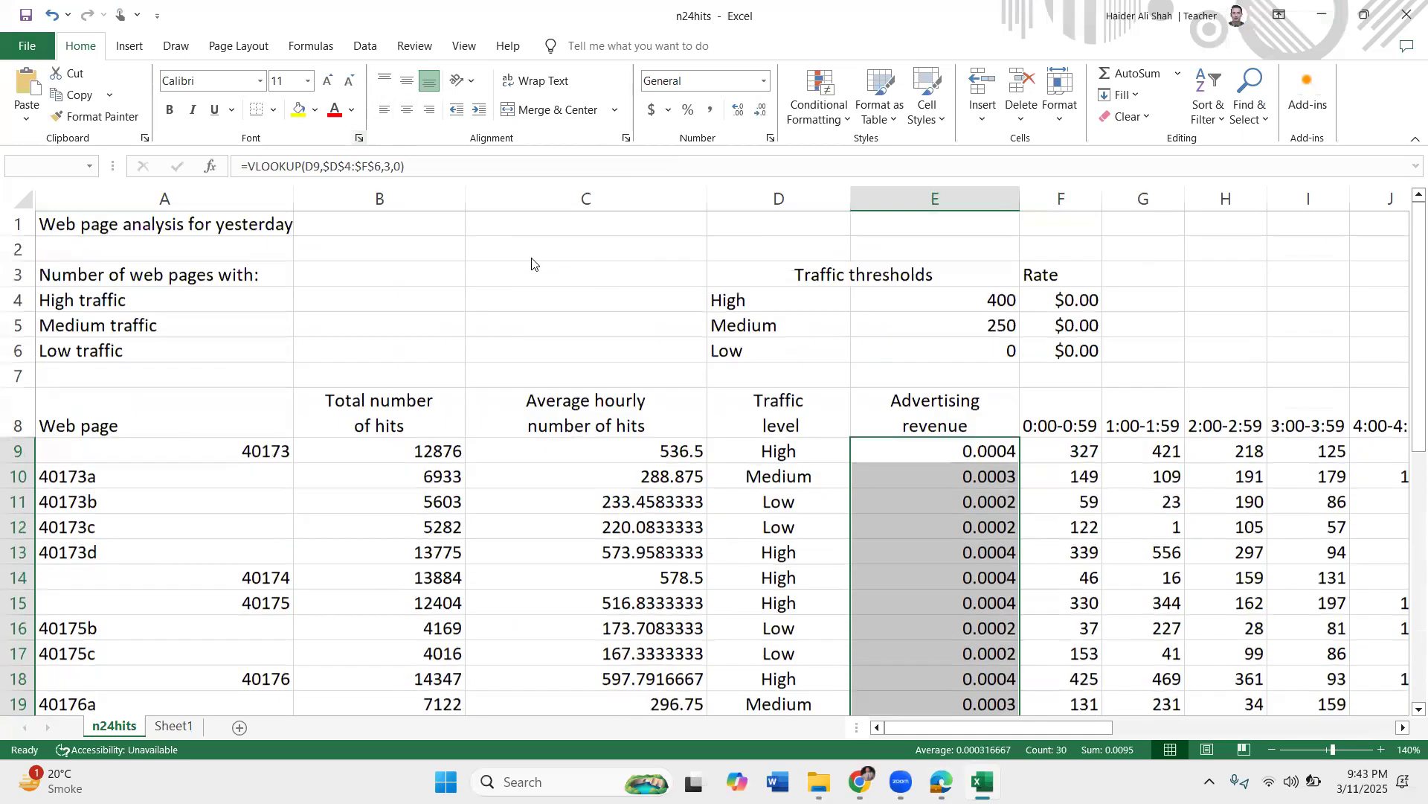
pyautogui.hotkey('ctrl', 'shift', 'f')
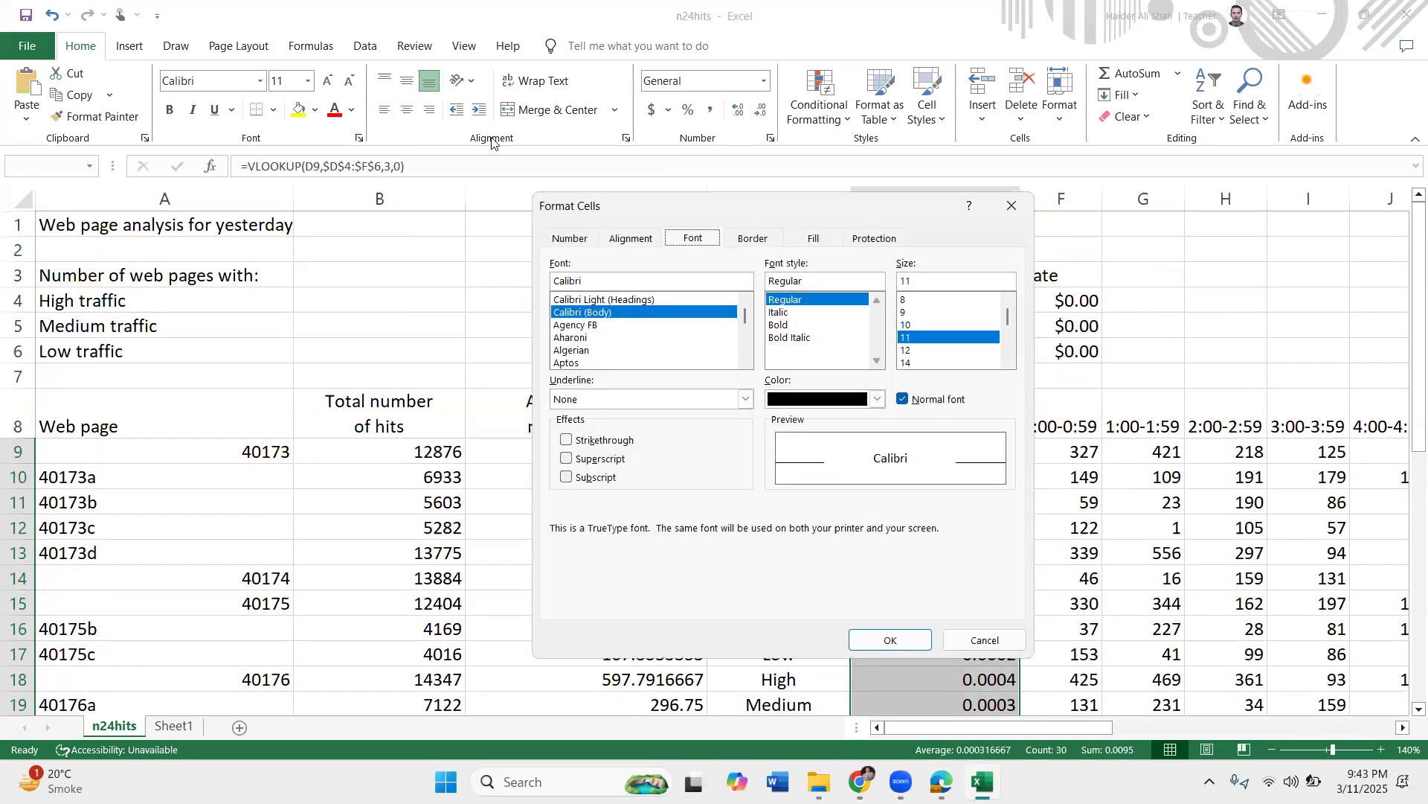
pyautogui.press('Escape')
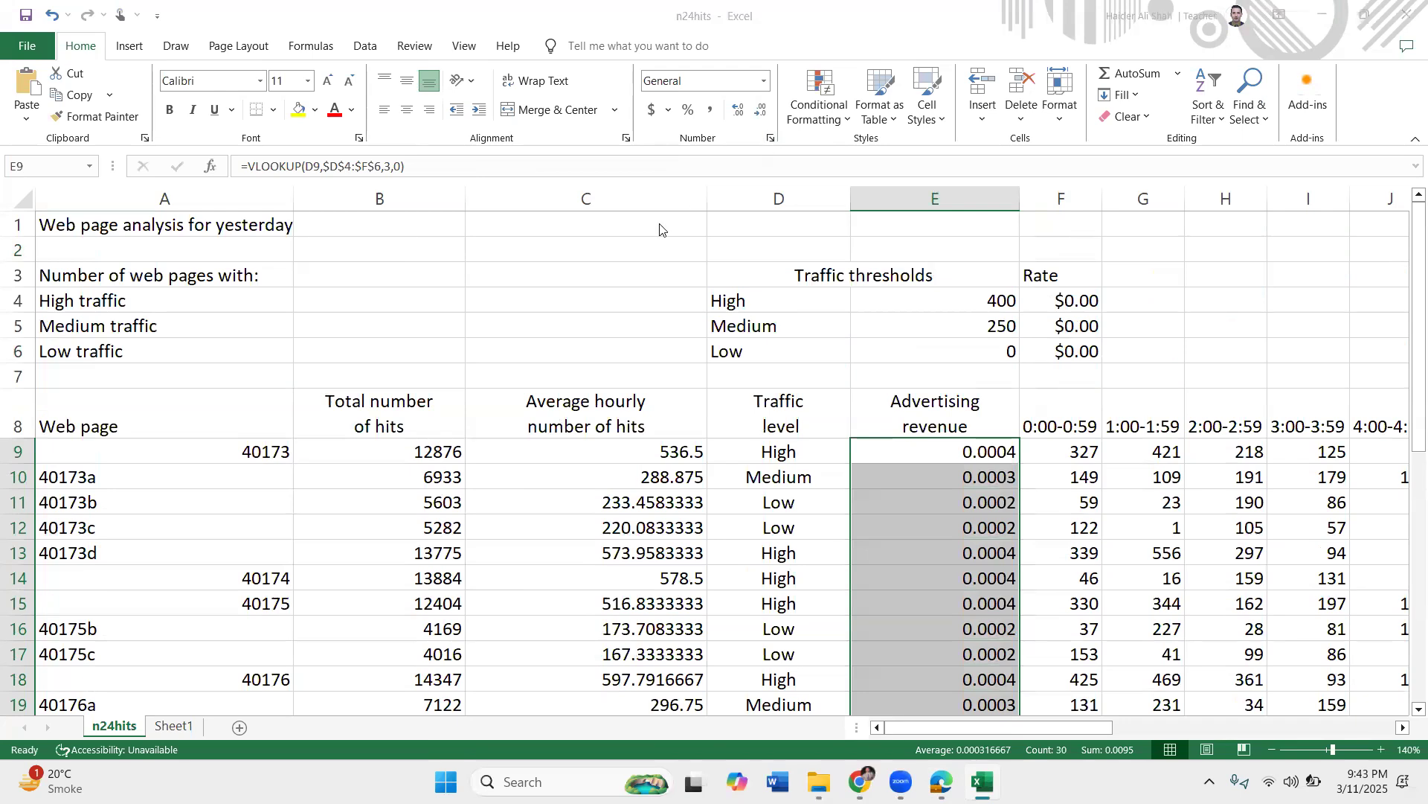
pyautogui.hotkey('ctrl', '1')
pyautogui.click(573, 305)
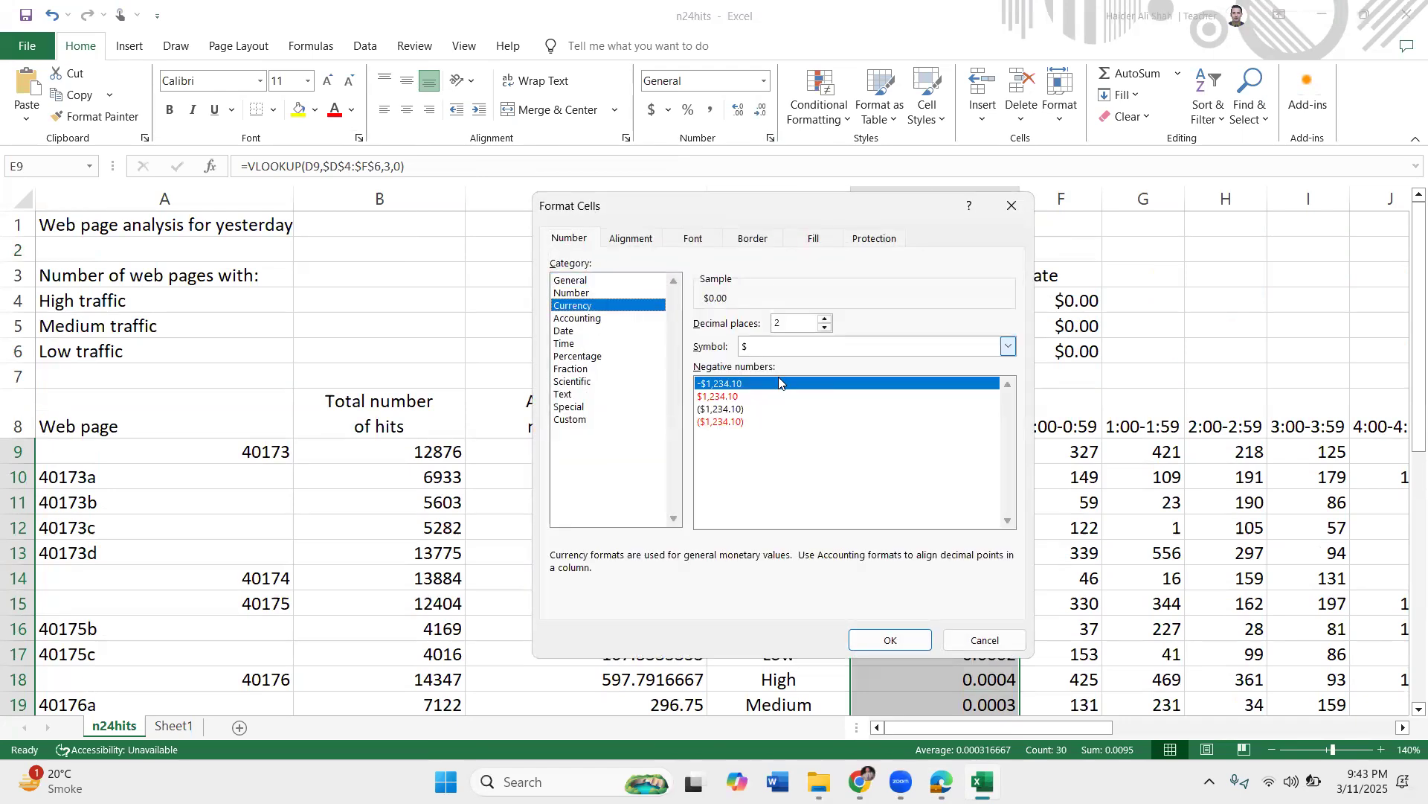
pyautogui.click(891, 640)
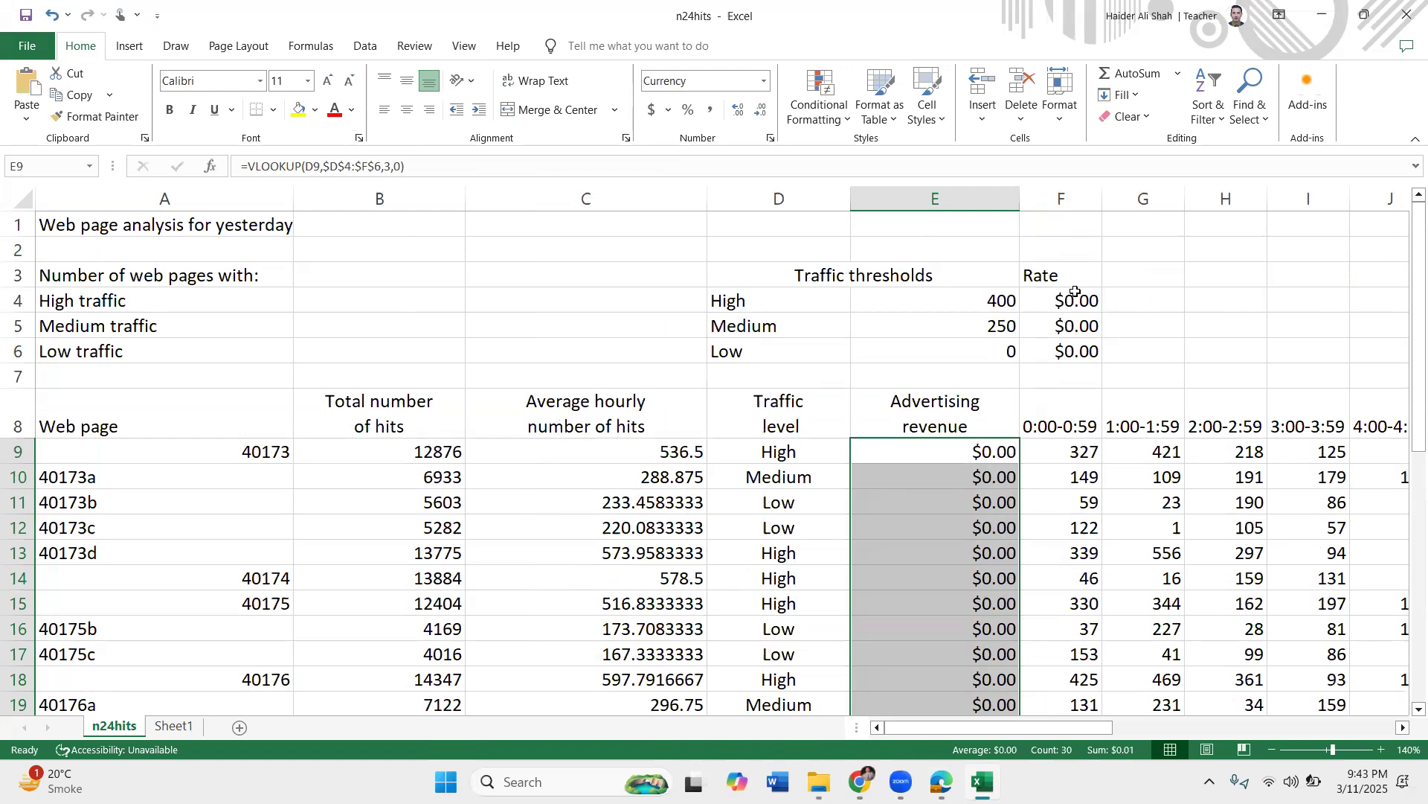
# - Set the currency format of the Advertising revenue cells E9:E38 to 4 decimal places
pyautogui.click(772, 138)
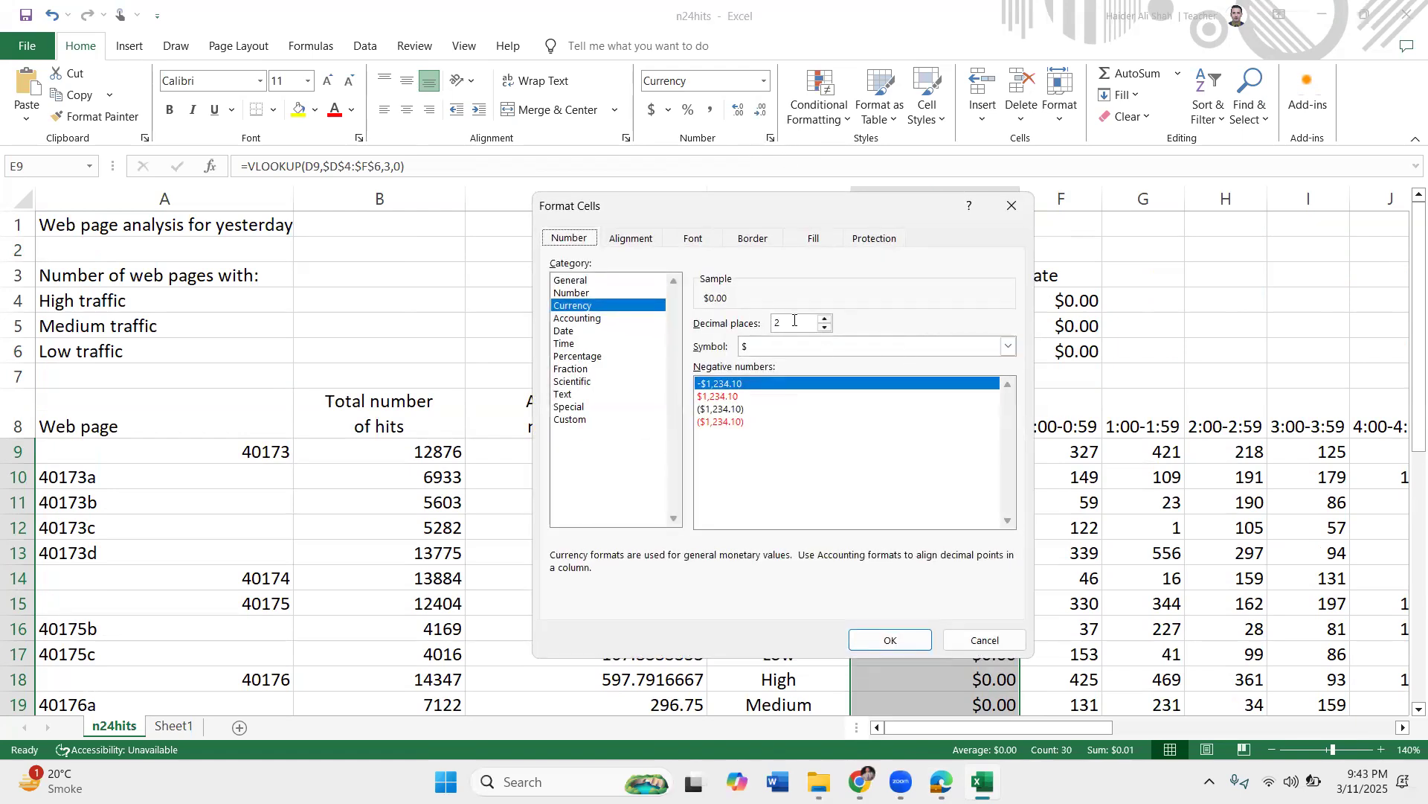
pyautogui.click(984, 640)
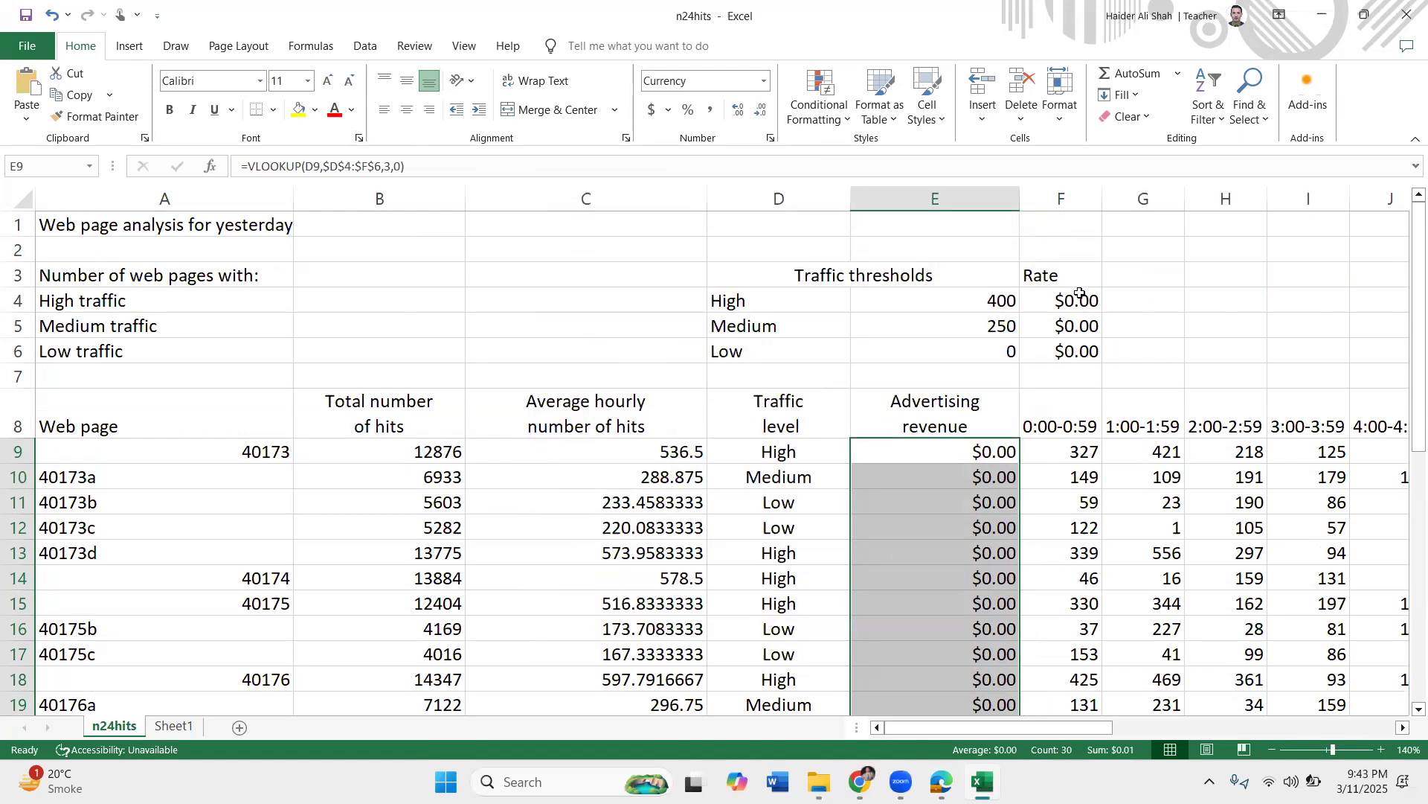
pyautogui.click(770, 138)
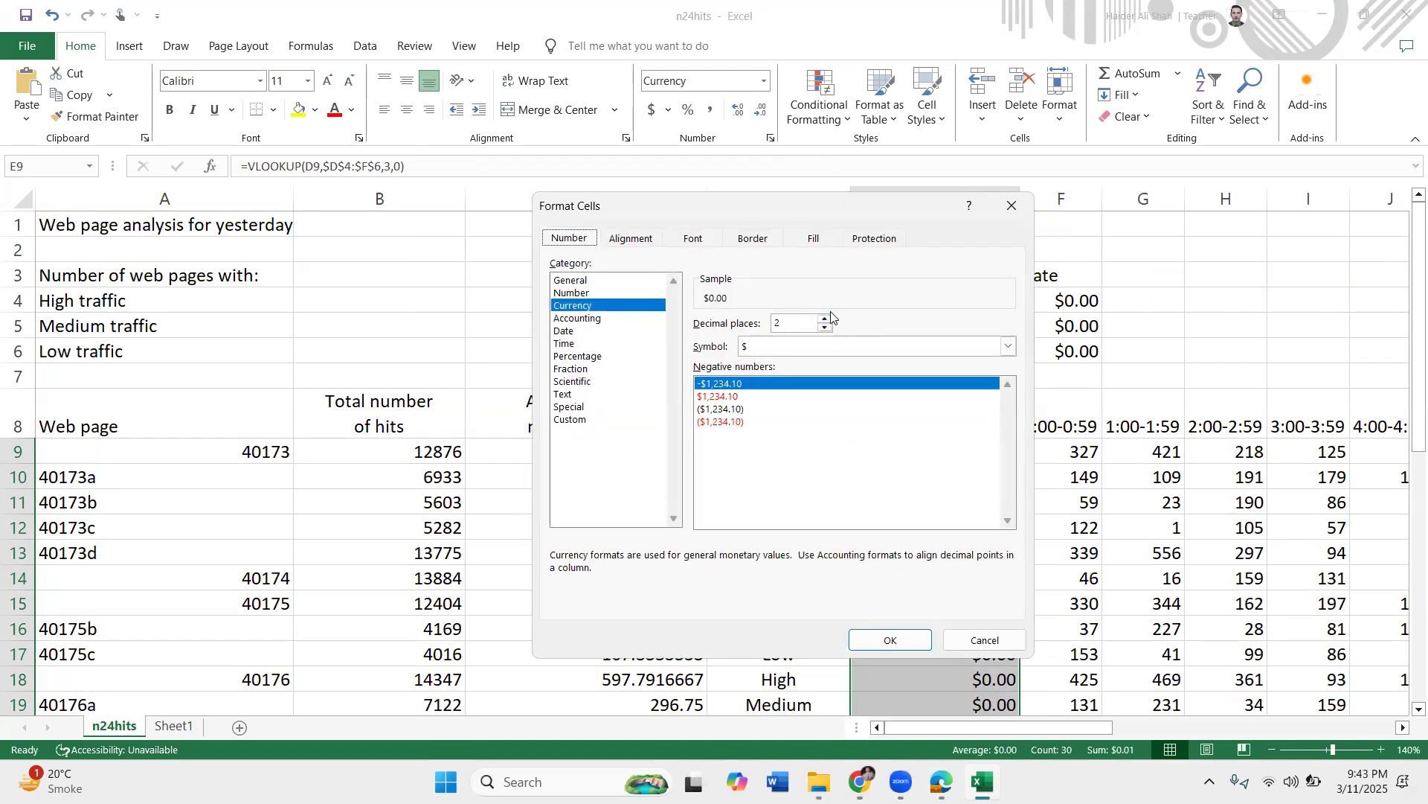
pyautogui.click(824, 318)
pyautogui.click(824, 318)
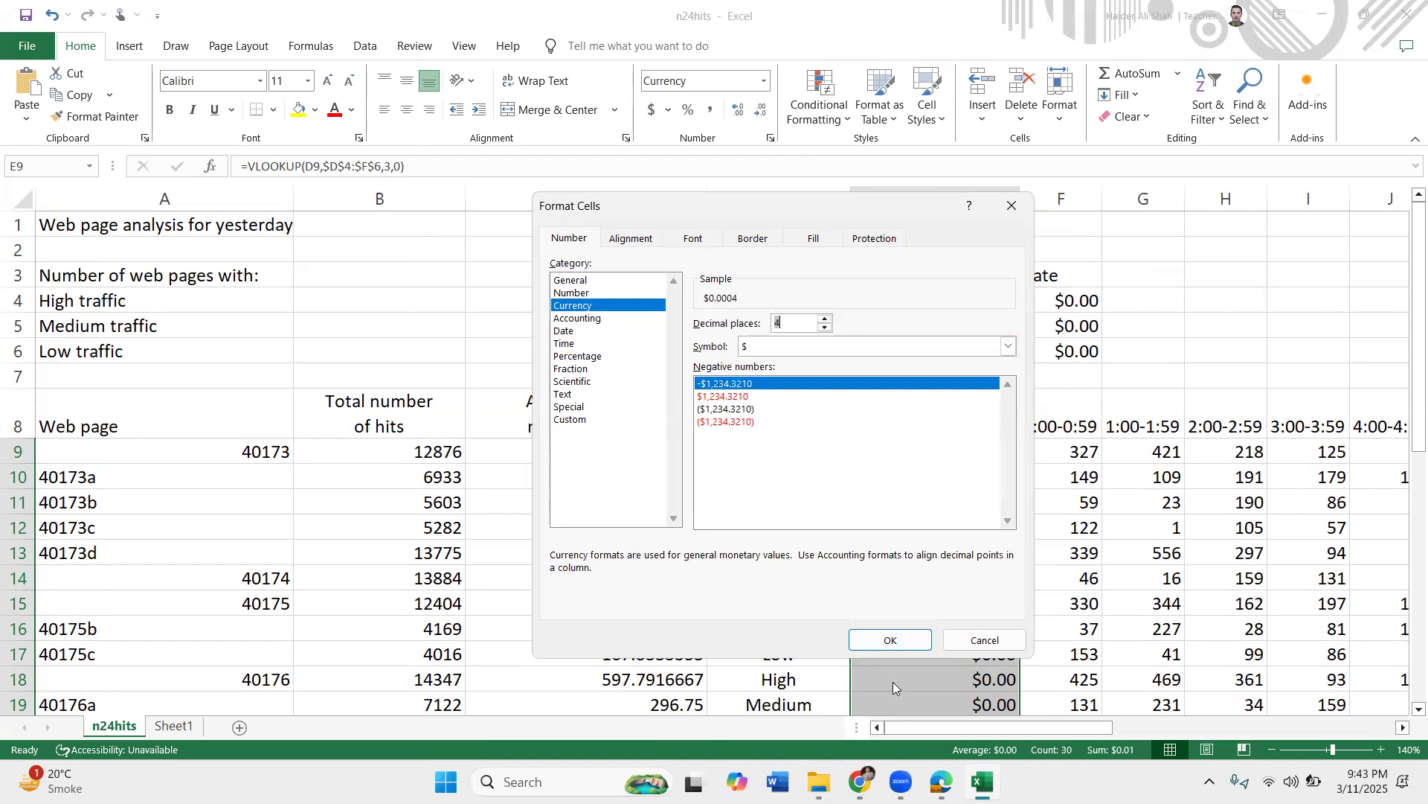
pyautogui.click(898, 642)
# - Set the currency format of the Rate cells F4:F6 to 4 decimal places
pyautogui.moveTo(1071, 300); pyautogui.dragTo(1071, 351)
pyautogui.click(771, 139)
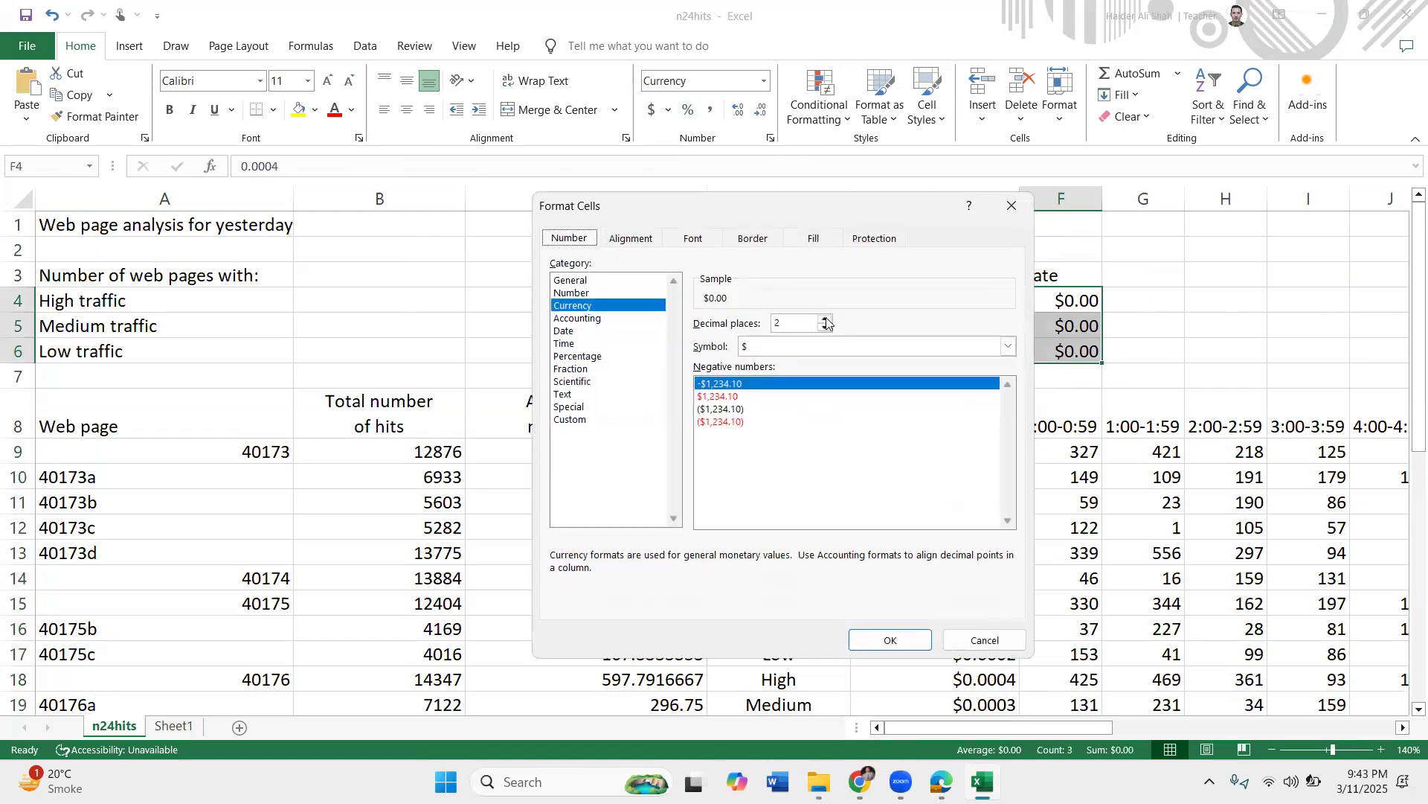
pyautogui.click(826, 318)
pyautogui.click(825, 317)
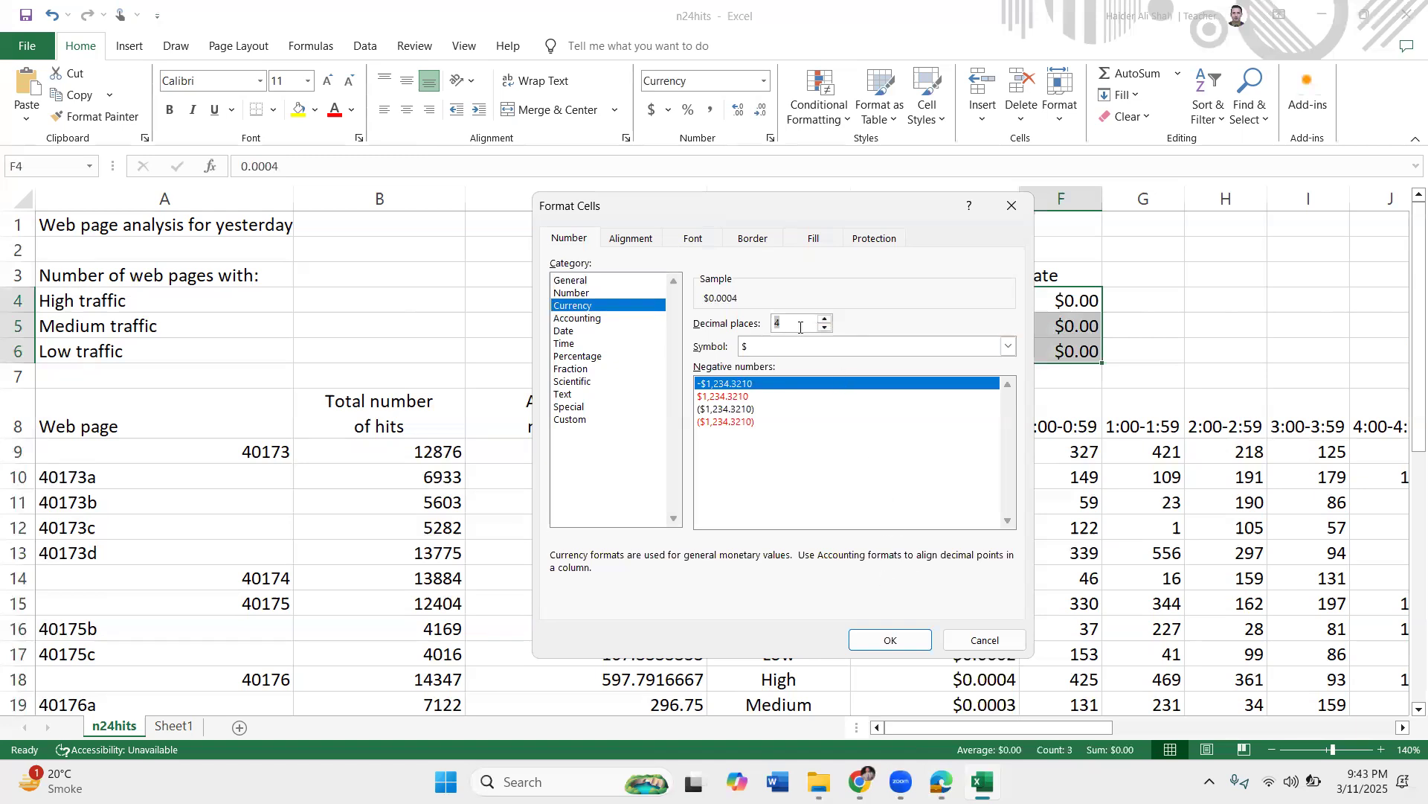
pyautogui.click(893, 642)
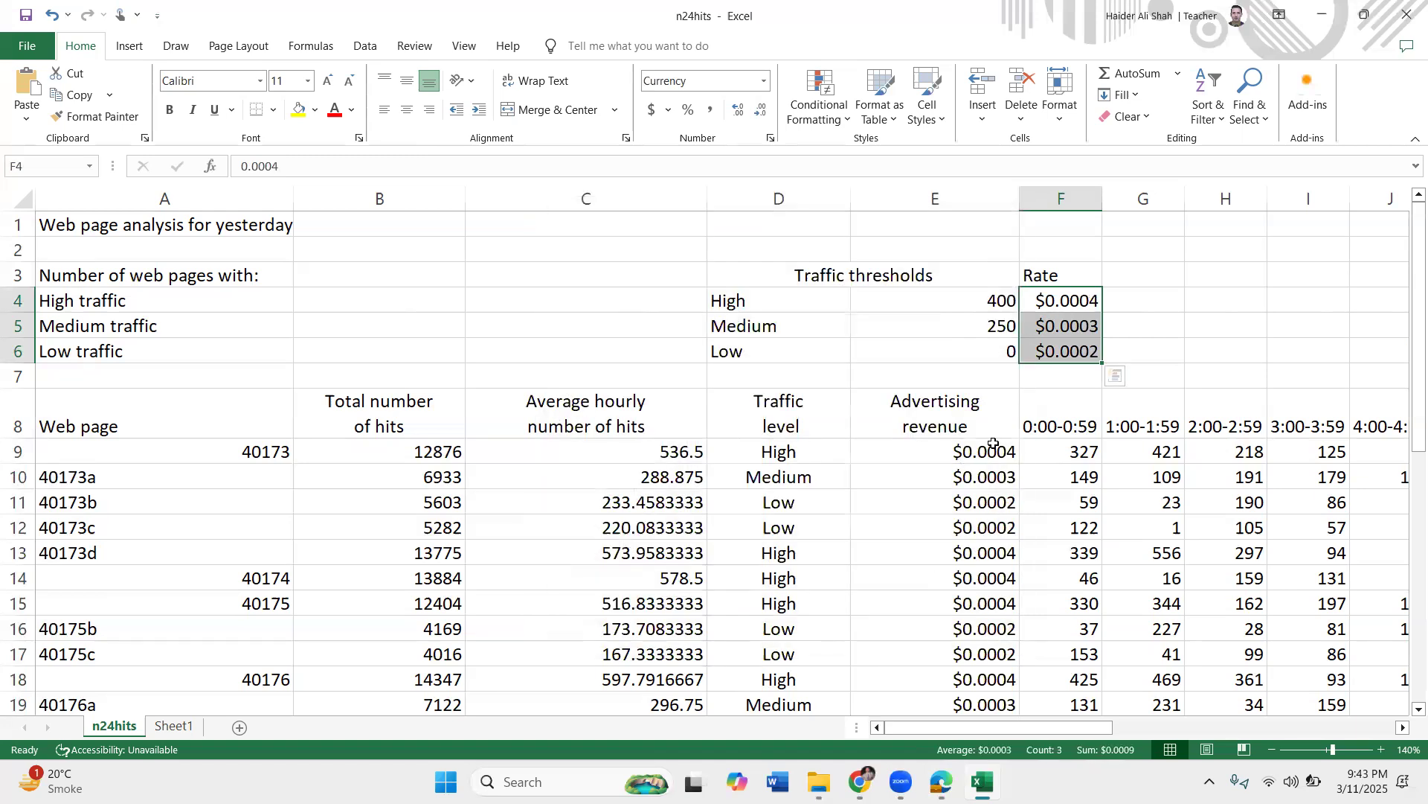
pyautogui.click(956, 455)
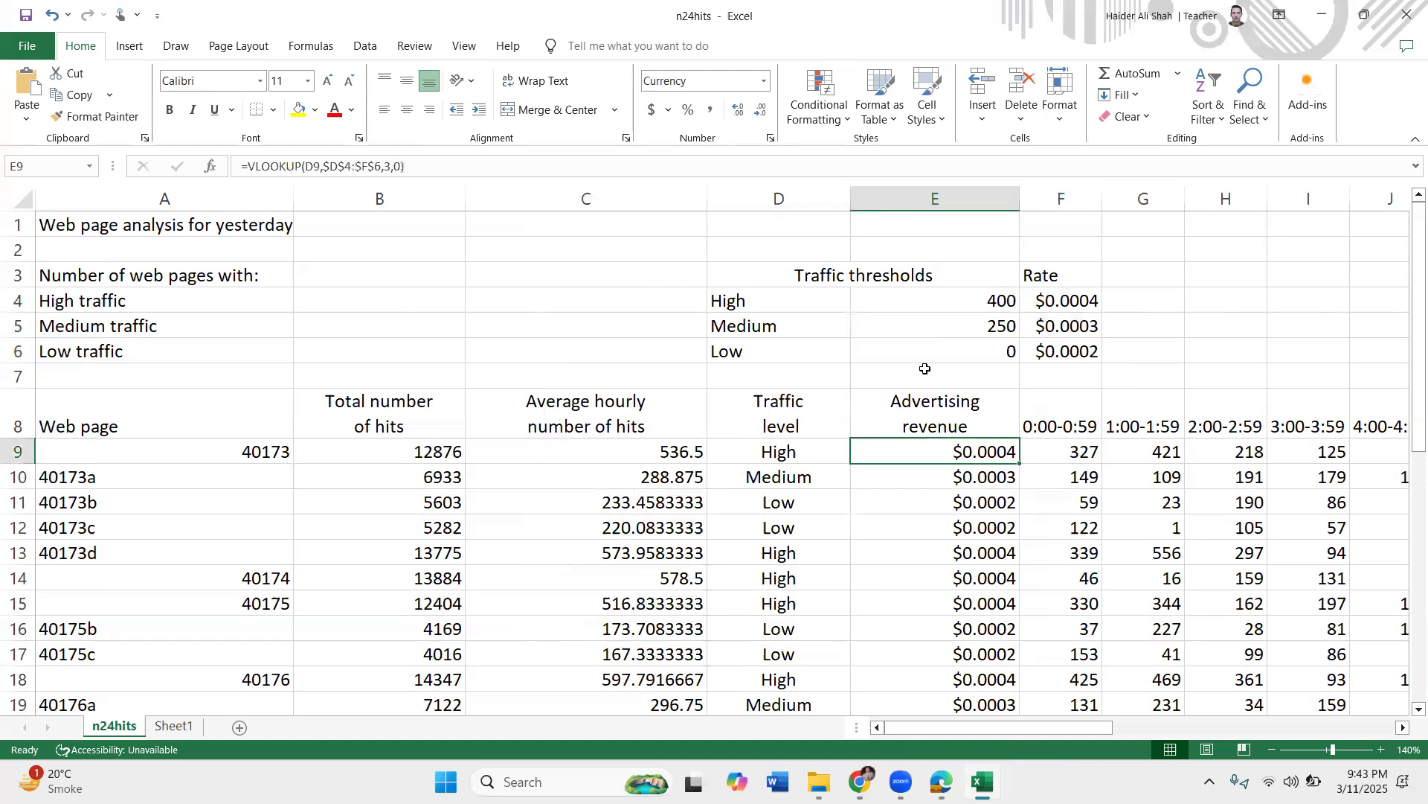
# - Switch to the question paper PDF in the browser and read question 6's requirements for the formula in E9
pyautogui.click(941, 781)
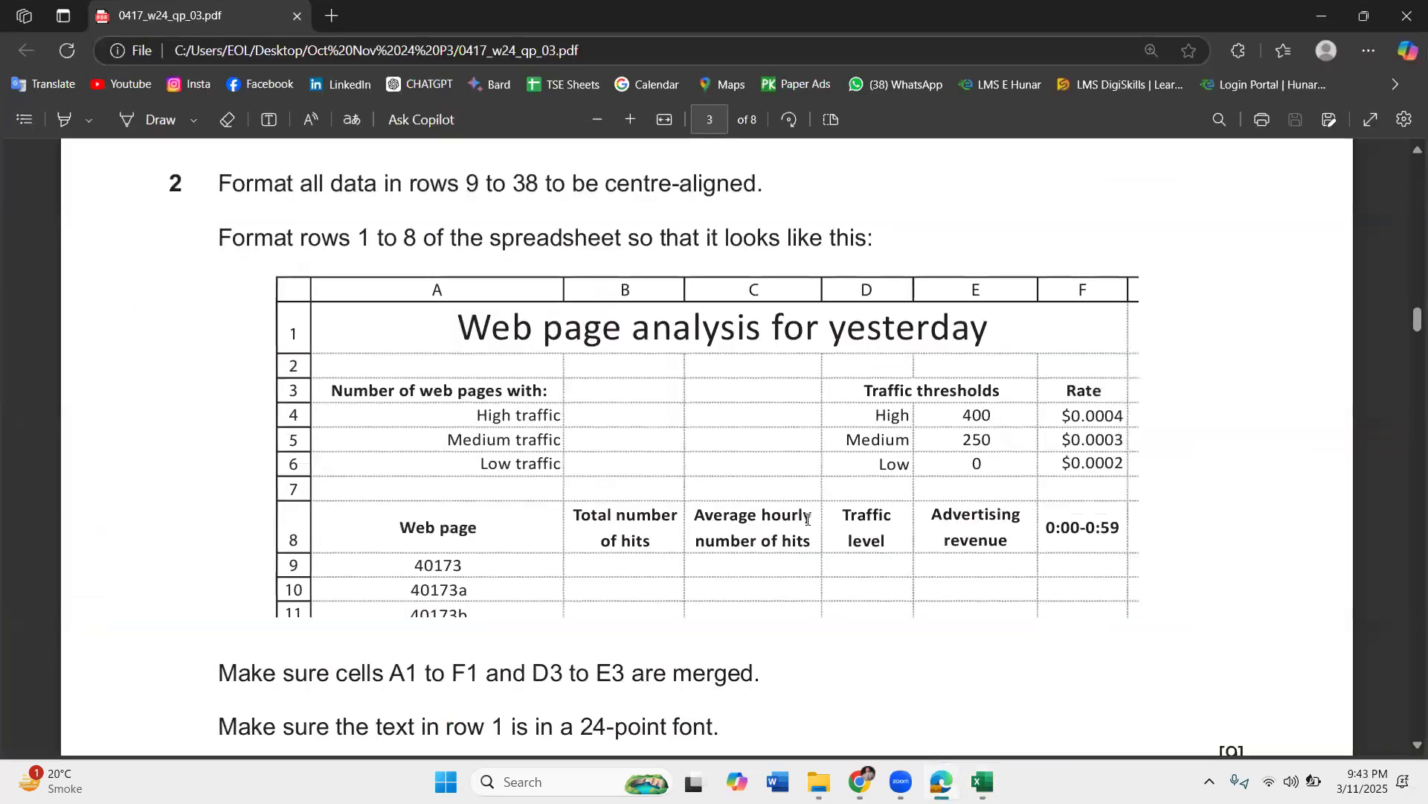
pyautogui.scroll(-3, 807, 520)
pyautogui.scroll(-2, 805, 520)
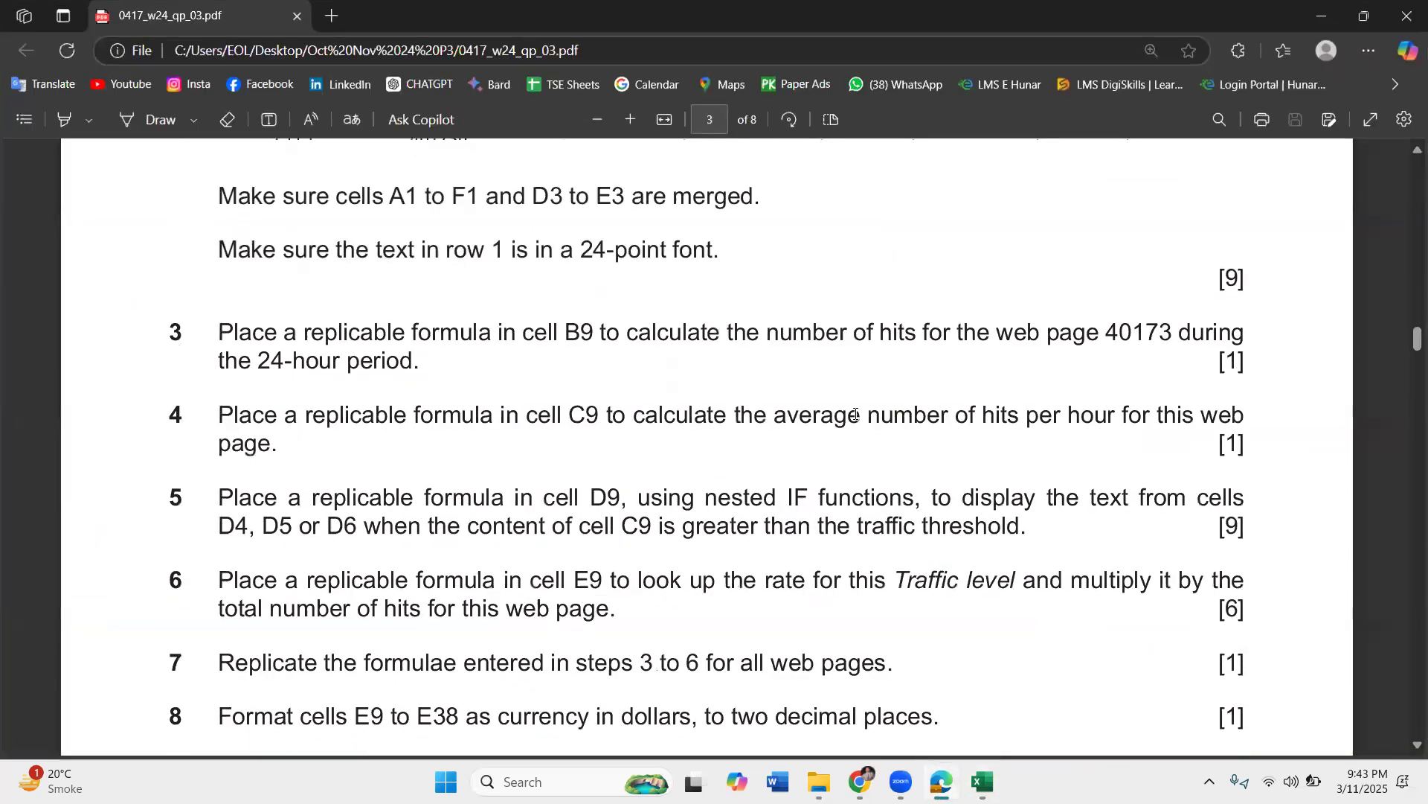
pyautogui.scroll(-2, 856, 414)
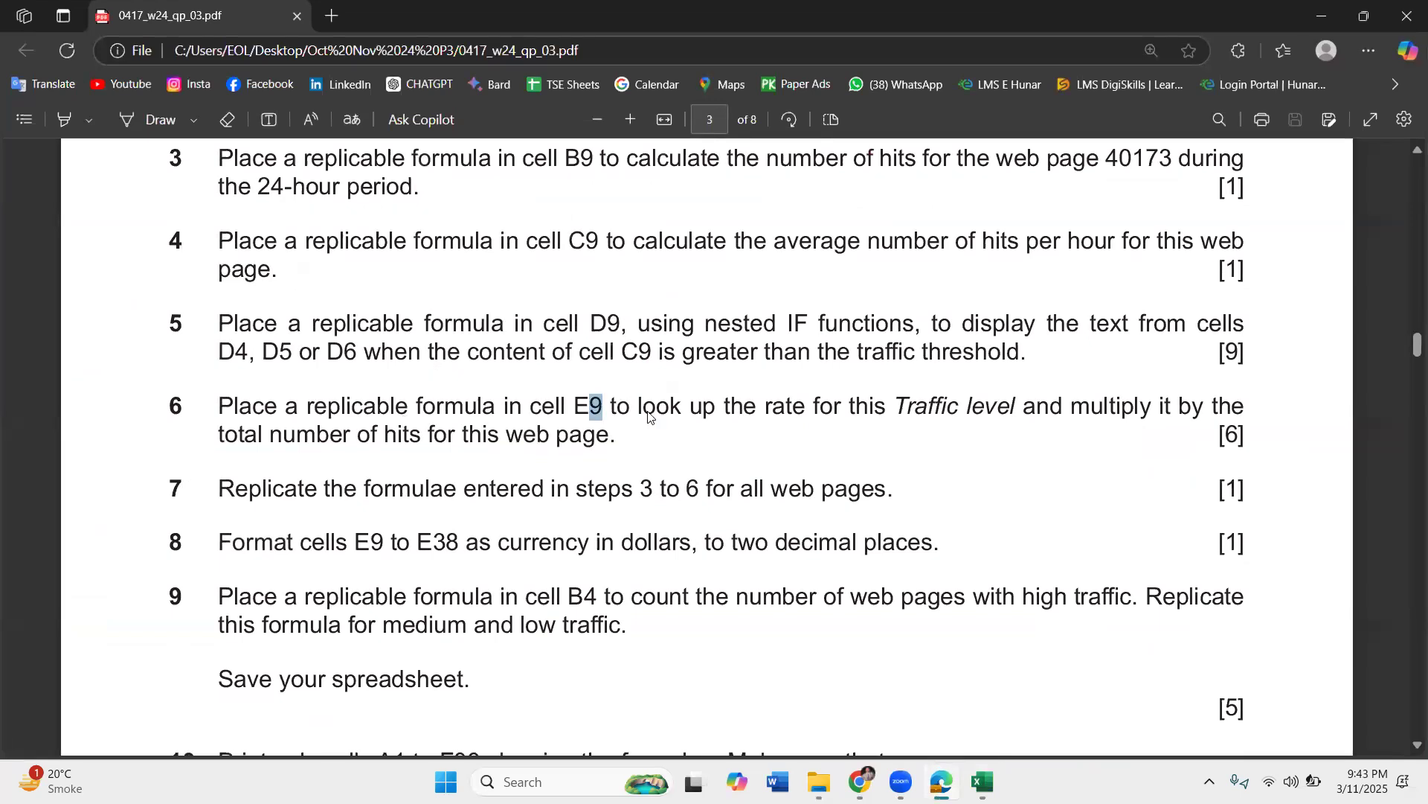
pyautogui.moveTo(658, 406); pyautogui.dragTo(797, 408)
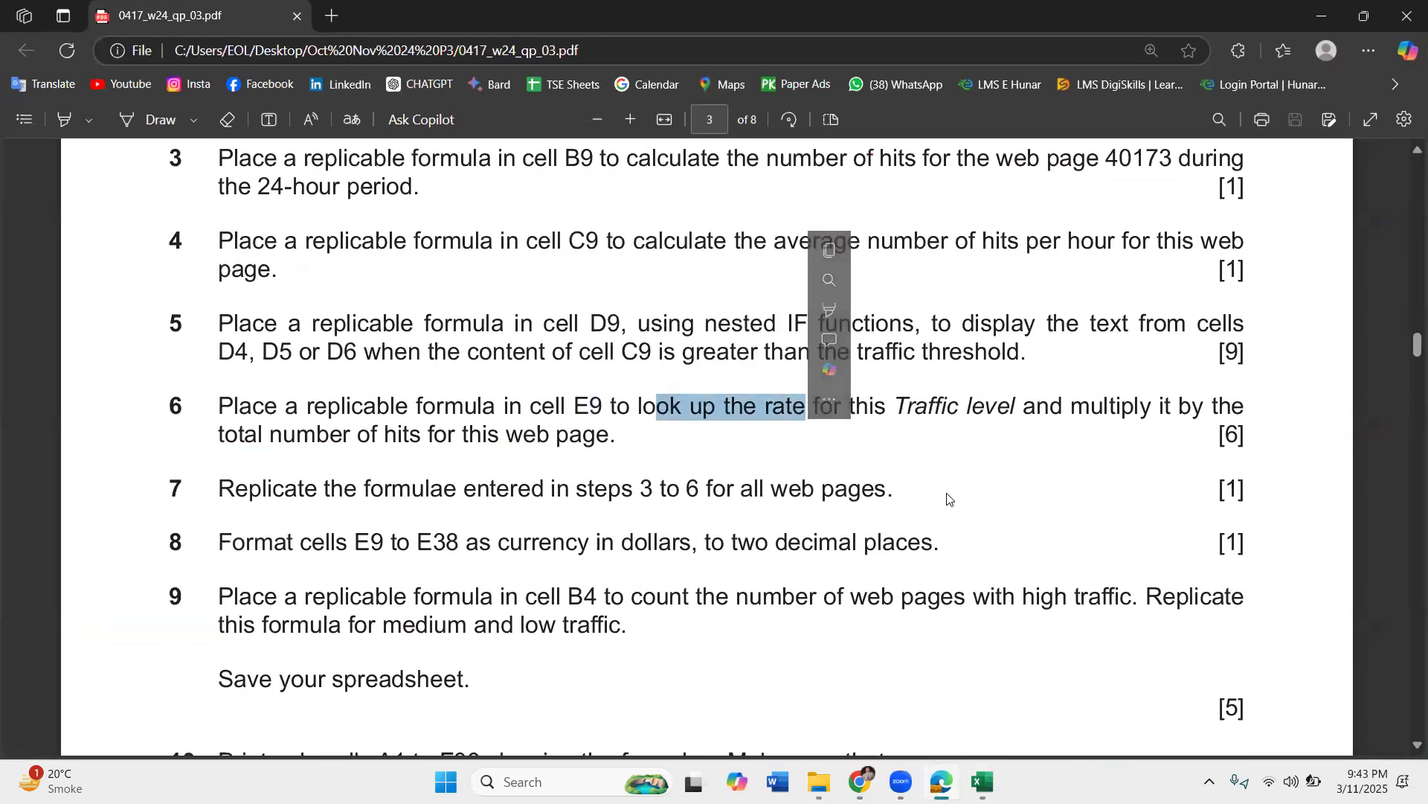
pyautogui.click(908, 409)
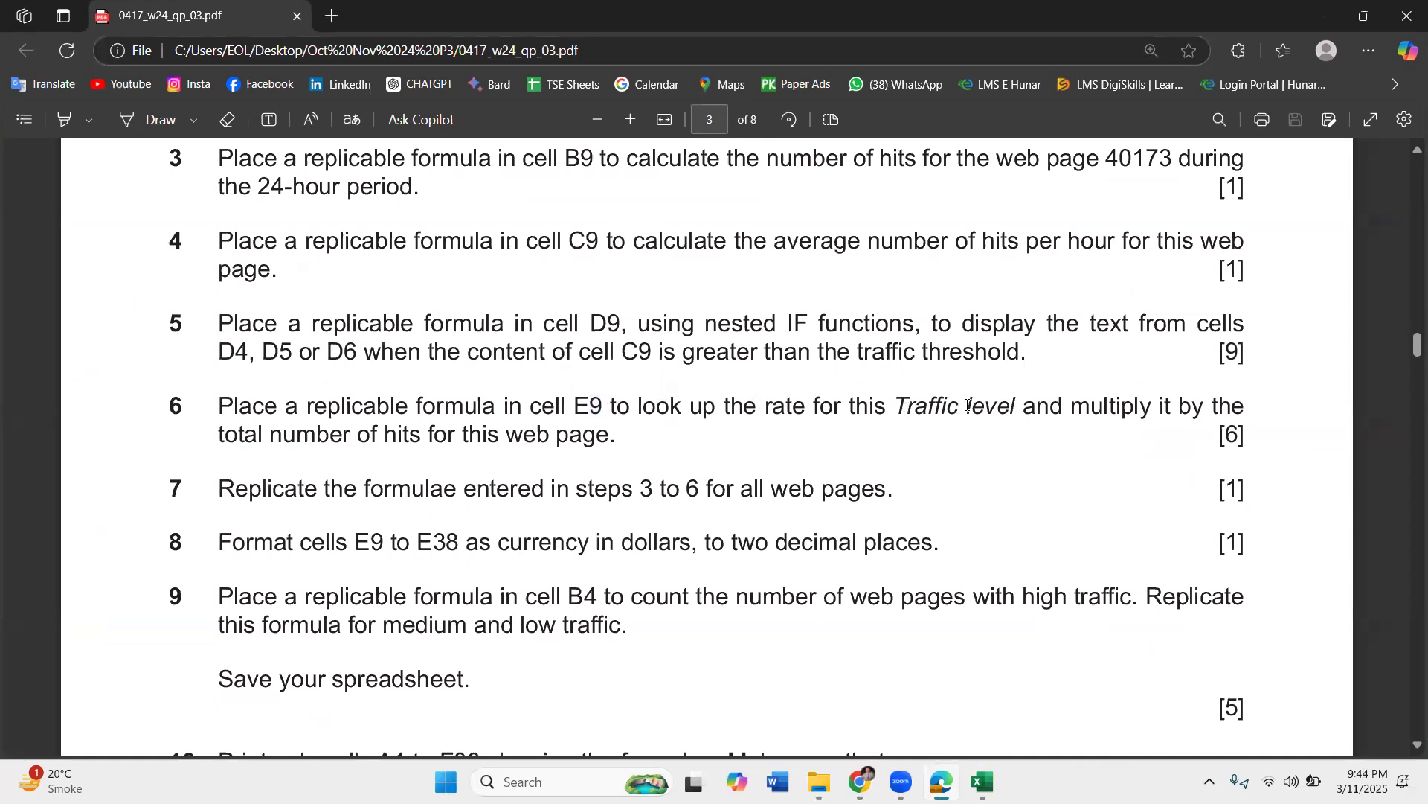
pyautogui.moveTo(1106, 410); pyautogui.dragTo(1150, 410)
pyautogui.click(462, 432)
pyautogui.moveTo(982, 782)
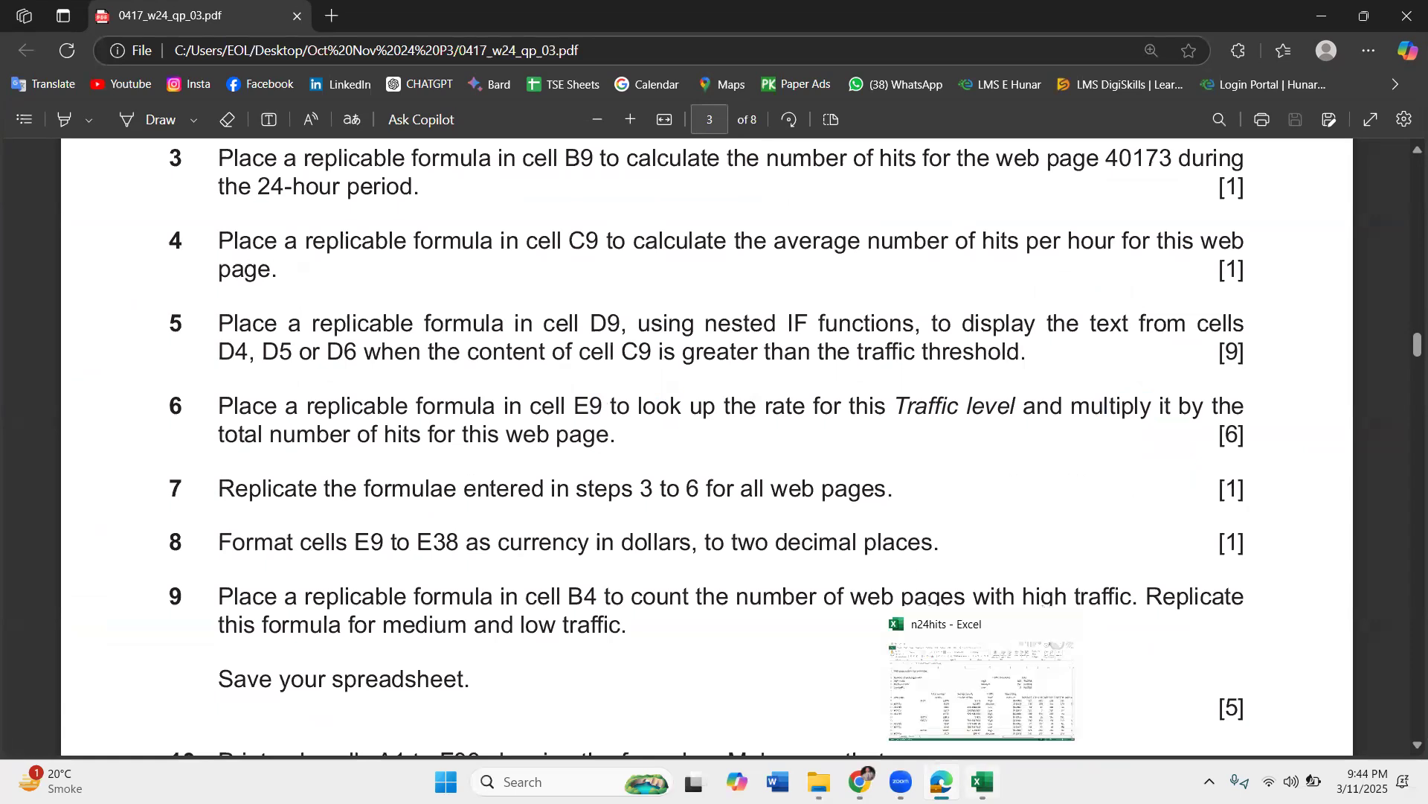
# - Switch back to Excel and multiply E9's VLOOKUP by the total number of hits, making it =VLOOKUP(D9,$D$4:$F$6,3,0)*B9
pyautogui.click(982, 781)
pyautogui.click(923, 452)
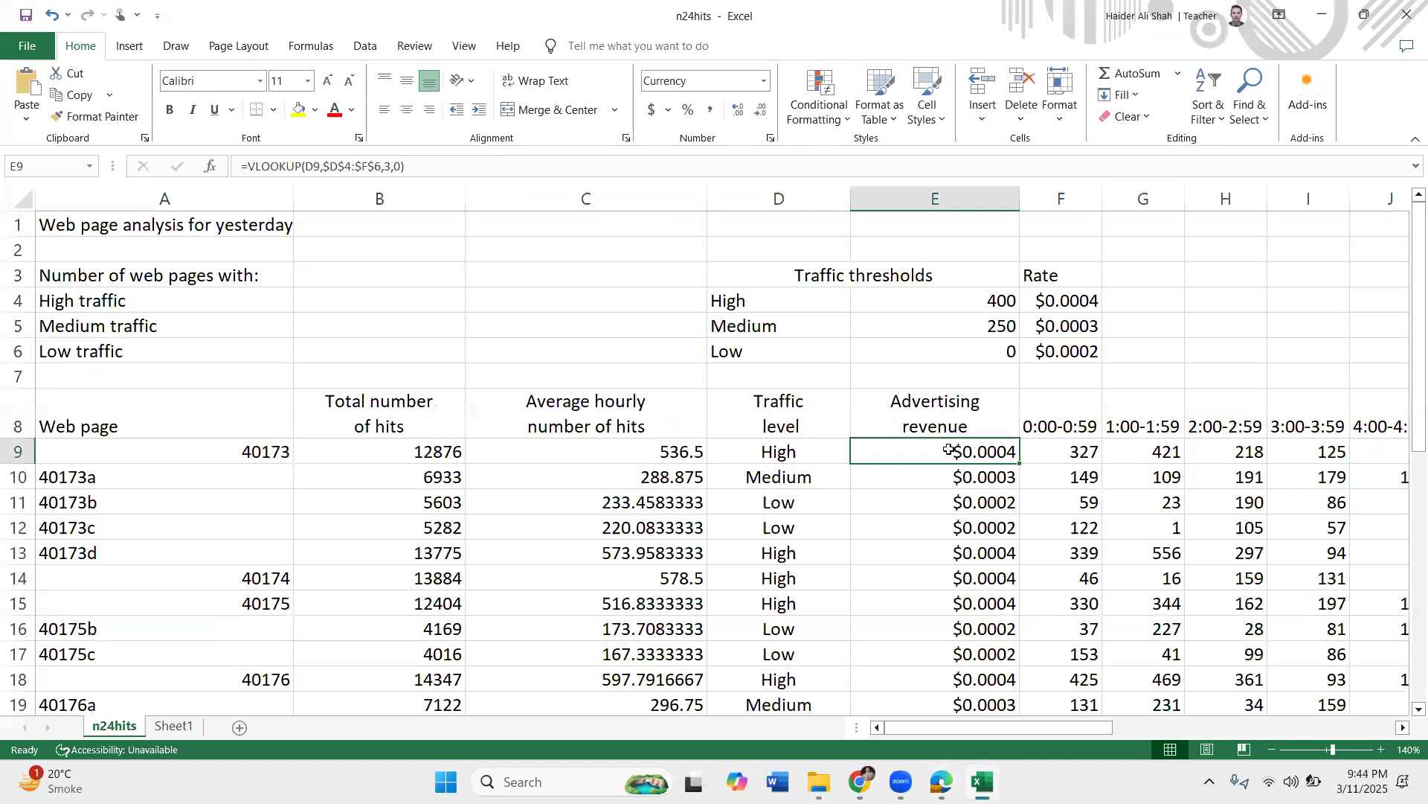
pyautogui.doubleClick(986, 451)
pyautogui.click(1096, 451)
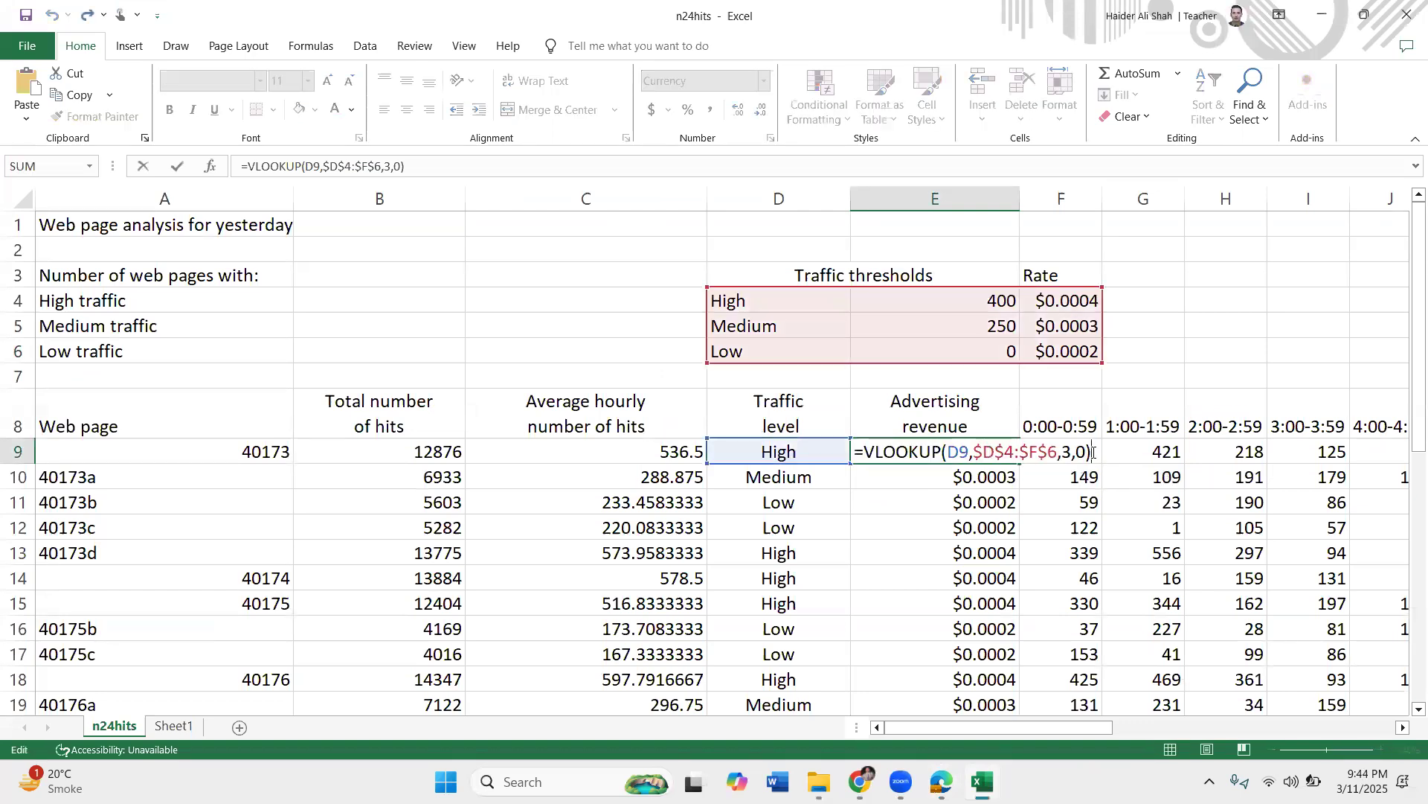
pyautogui.write('*')
pyautogui.click(941, 781)
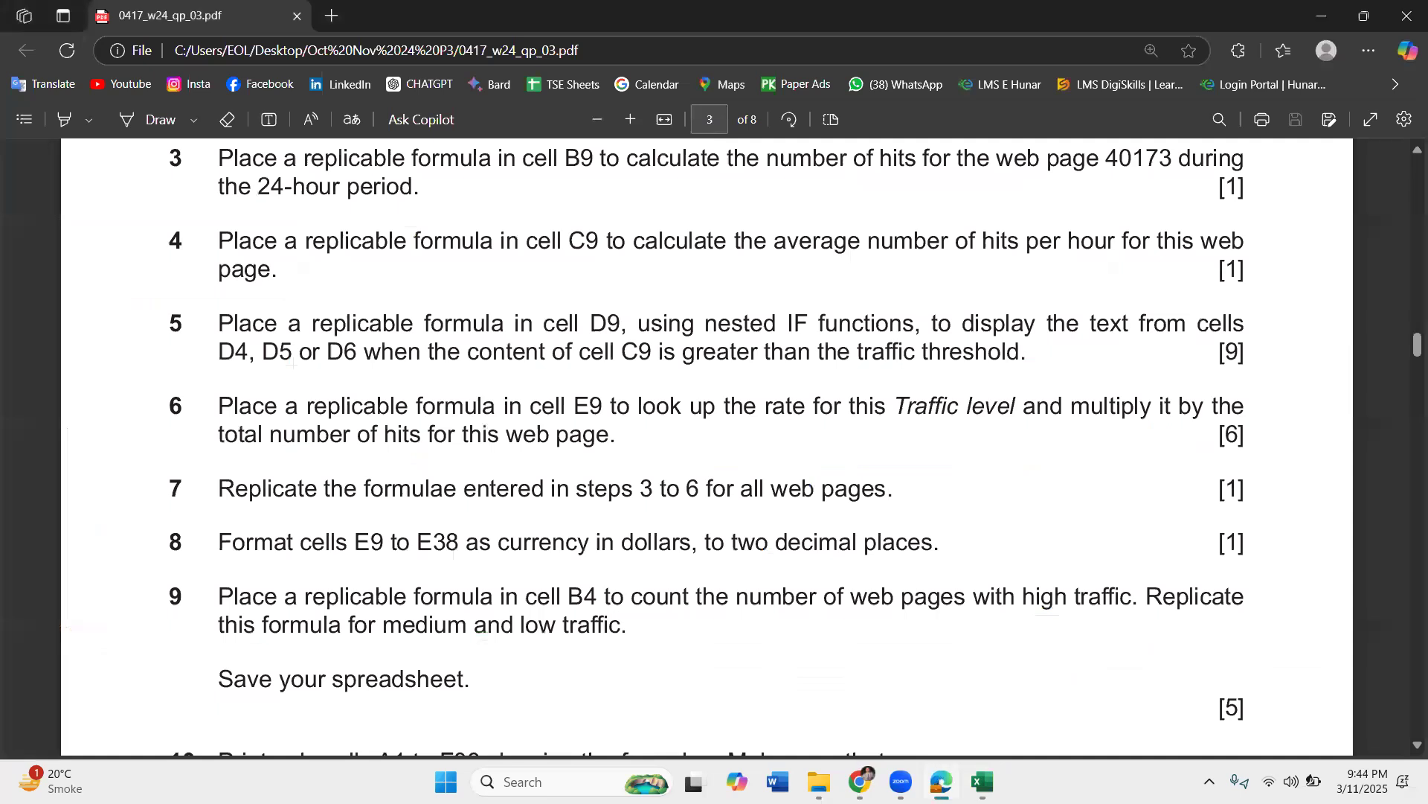
pyautogui.click(941, 781)
pyautogui.click(447, 450)
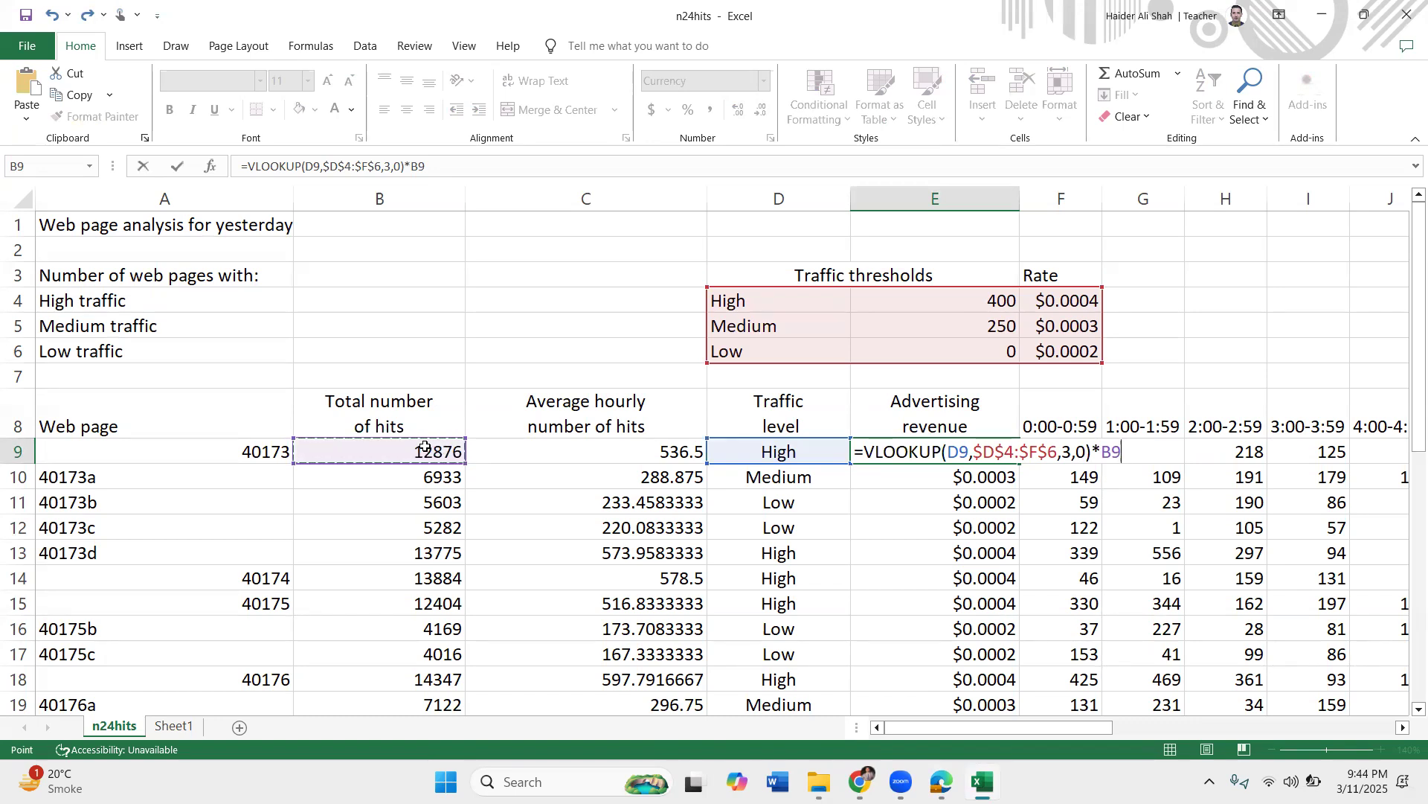
pyautogui.press('Return')
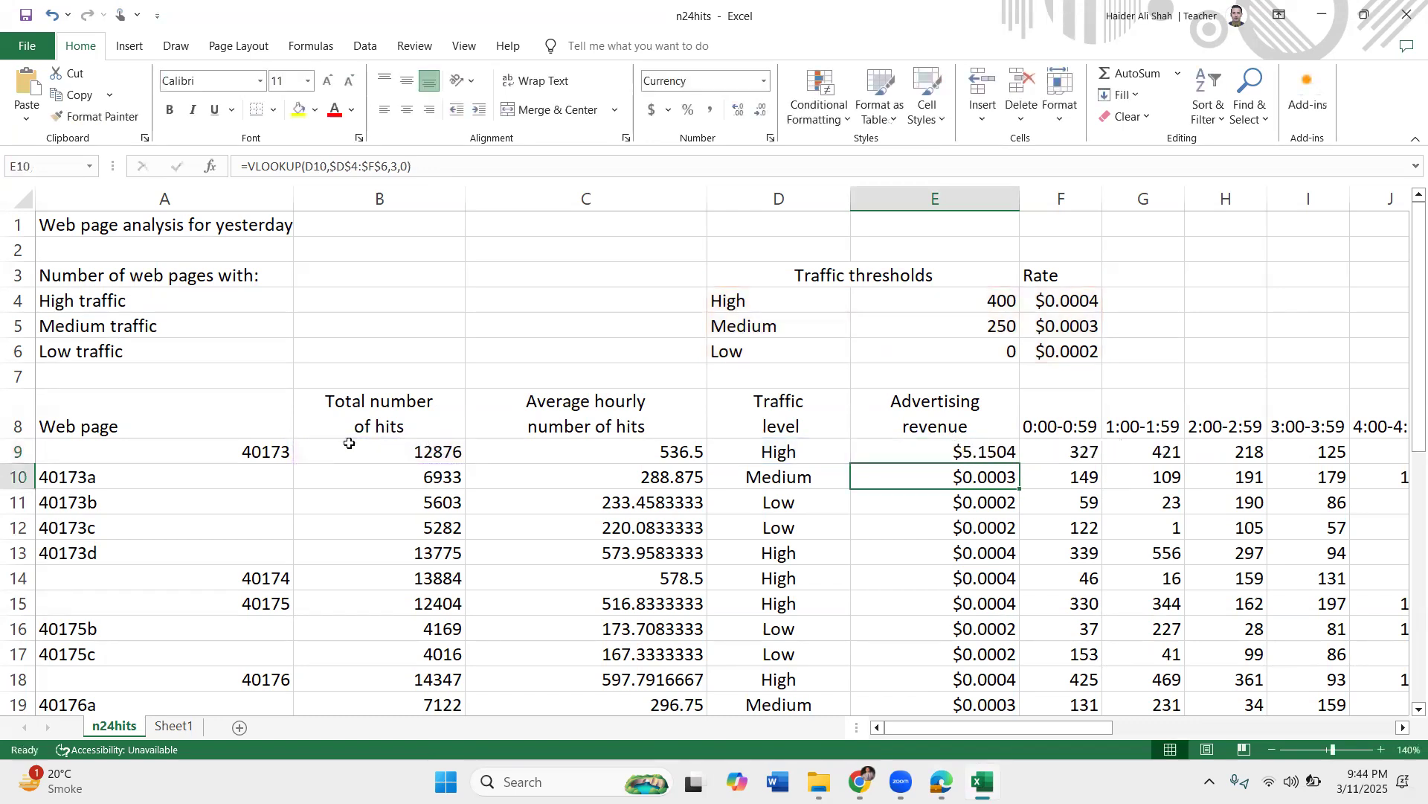
# - Replicate E9's extended formula down the Advertising revenue column for all web pages
pyautogui.click(977, 451)
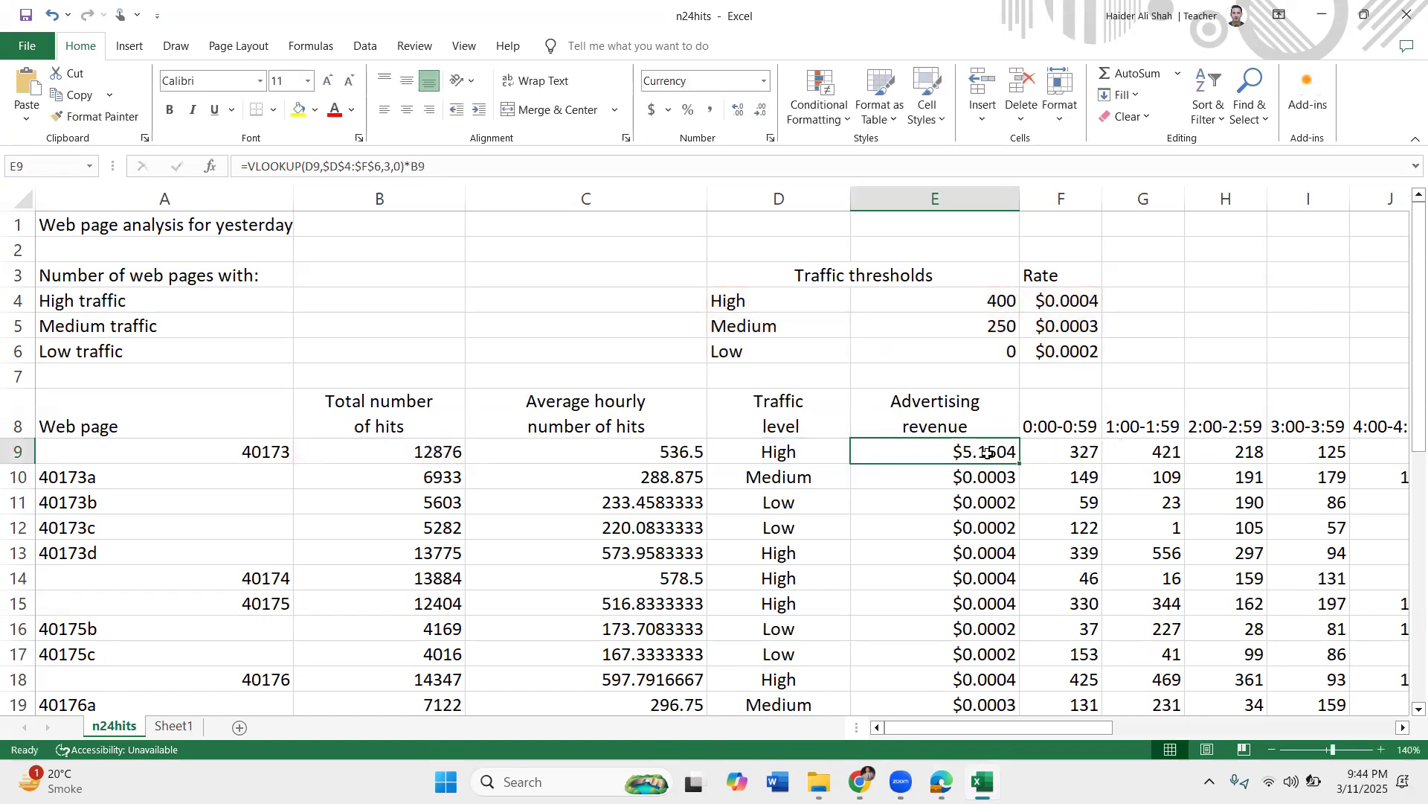
pyautogui.doubleClick(1023, 467)
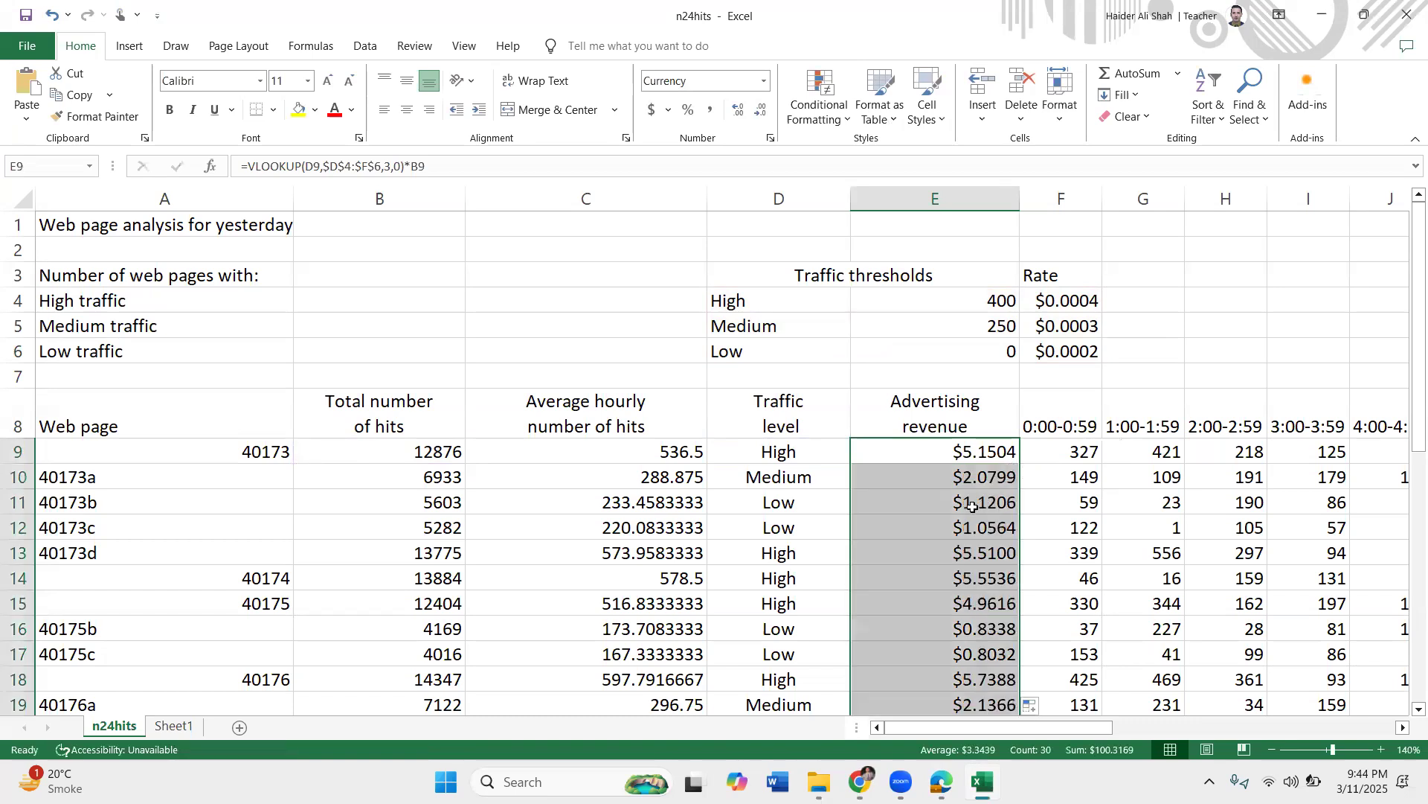
pyautogui.moveTo(941, 783)
# - Review the formulas in B9, C9 and D9 and check them against question 7 in the question paper PDF, returning to Excel
pyautogui.click(689, 460)
pyautogui.click(412, 444)
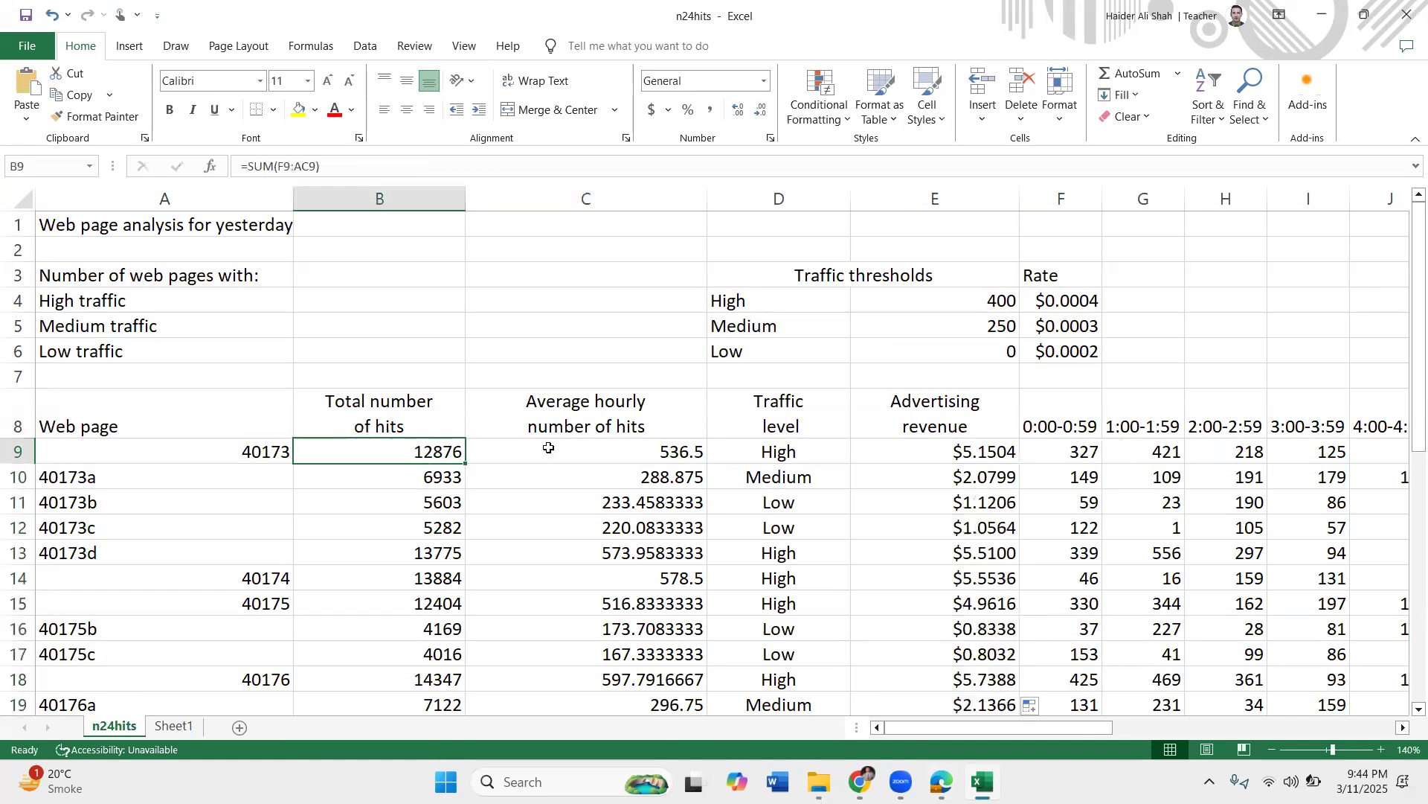
pyautogui.click(682, 449)
pyautogui.click(805, 449)
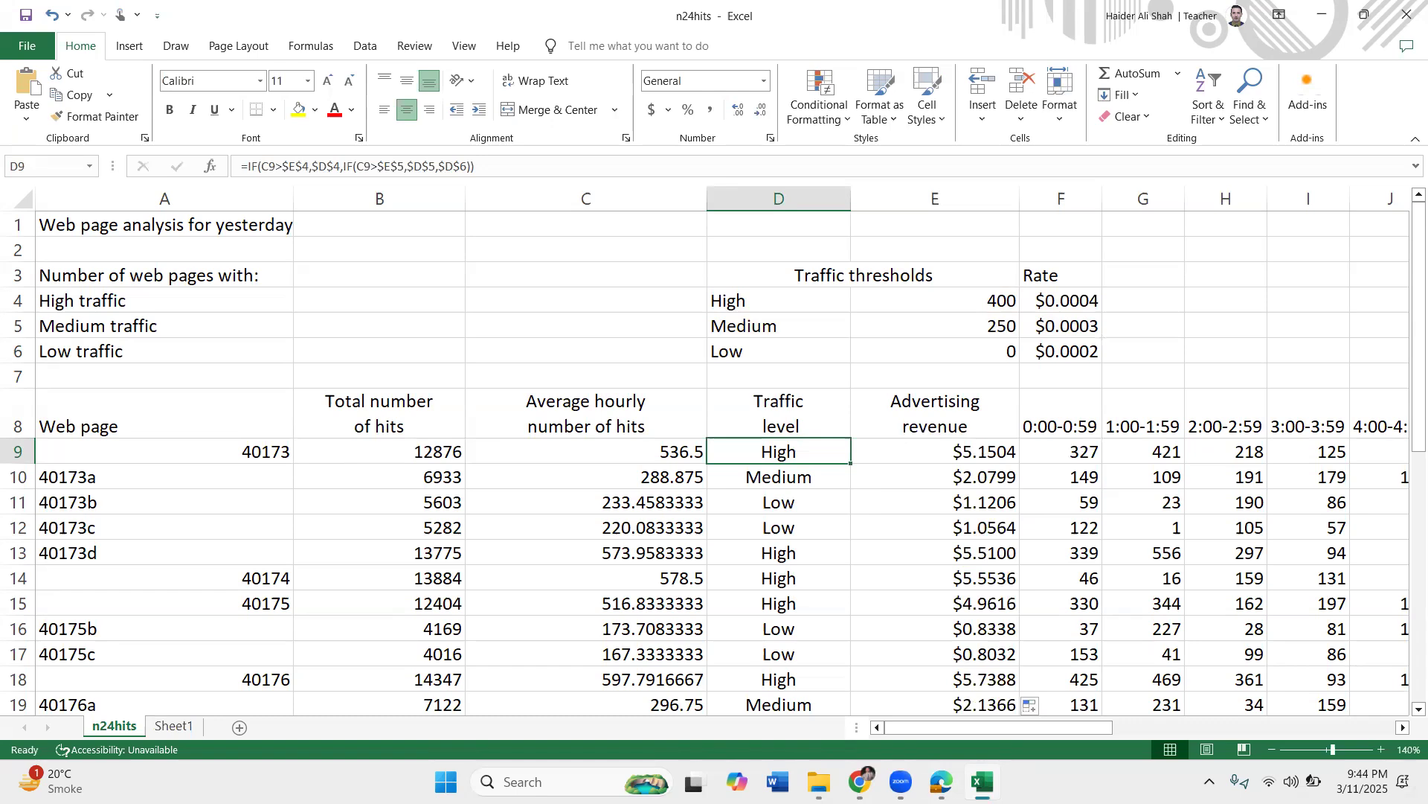
pyautogui.click(941, 781)
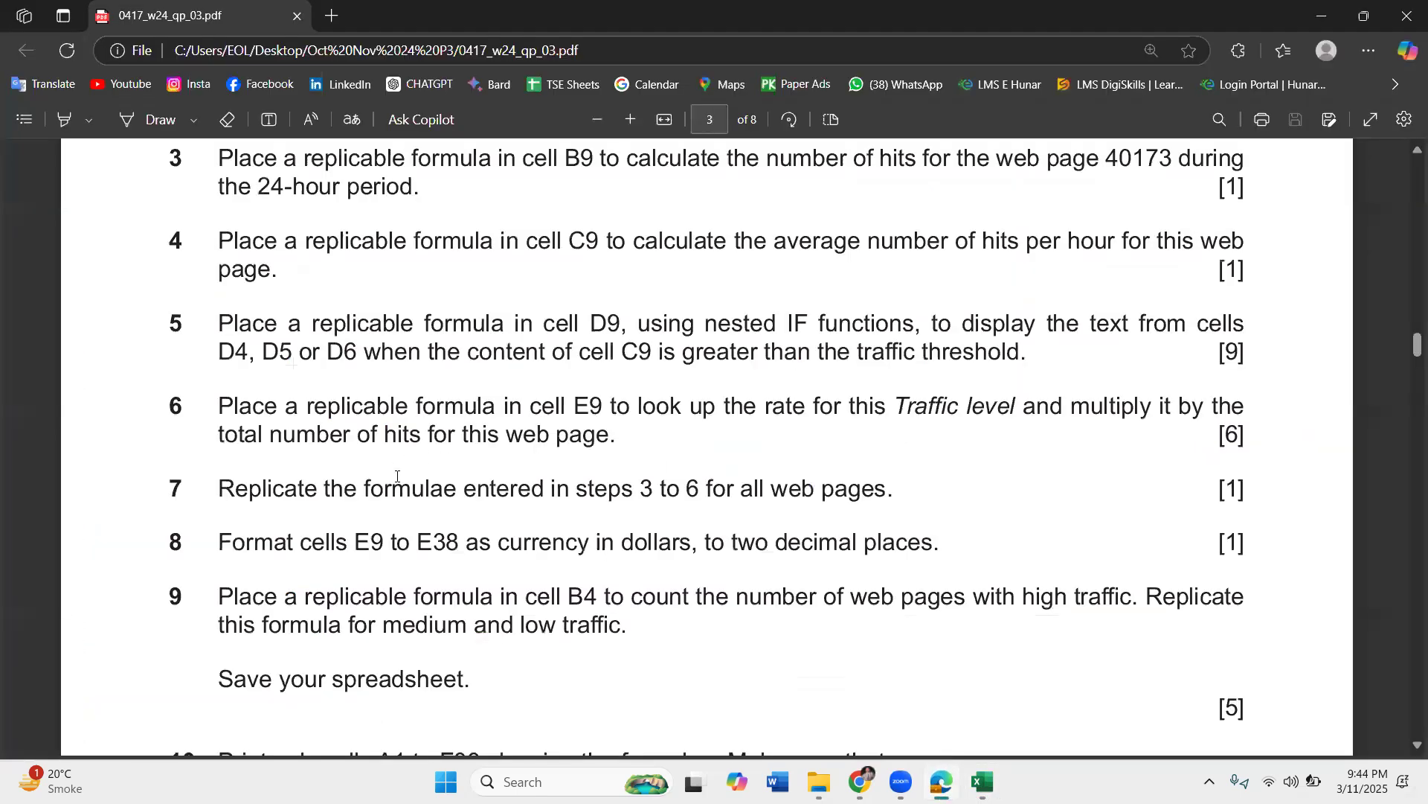
pyautogui.moveTo(647, 489); pyautogui.dragTo(754, 513)
pyautogui.click(982, 781)
pyautogui.click(936, 504)
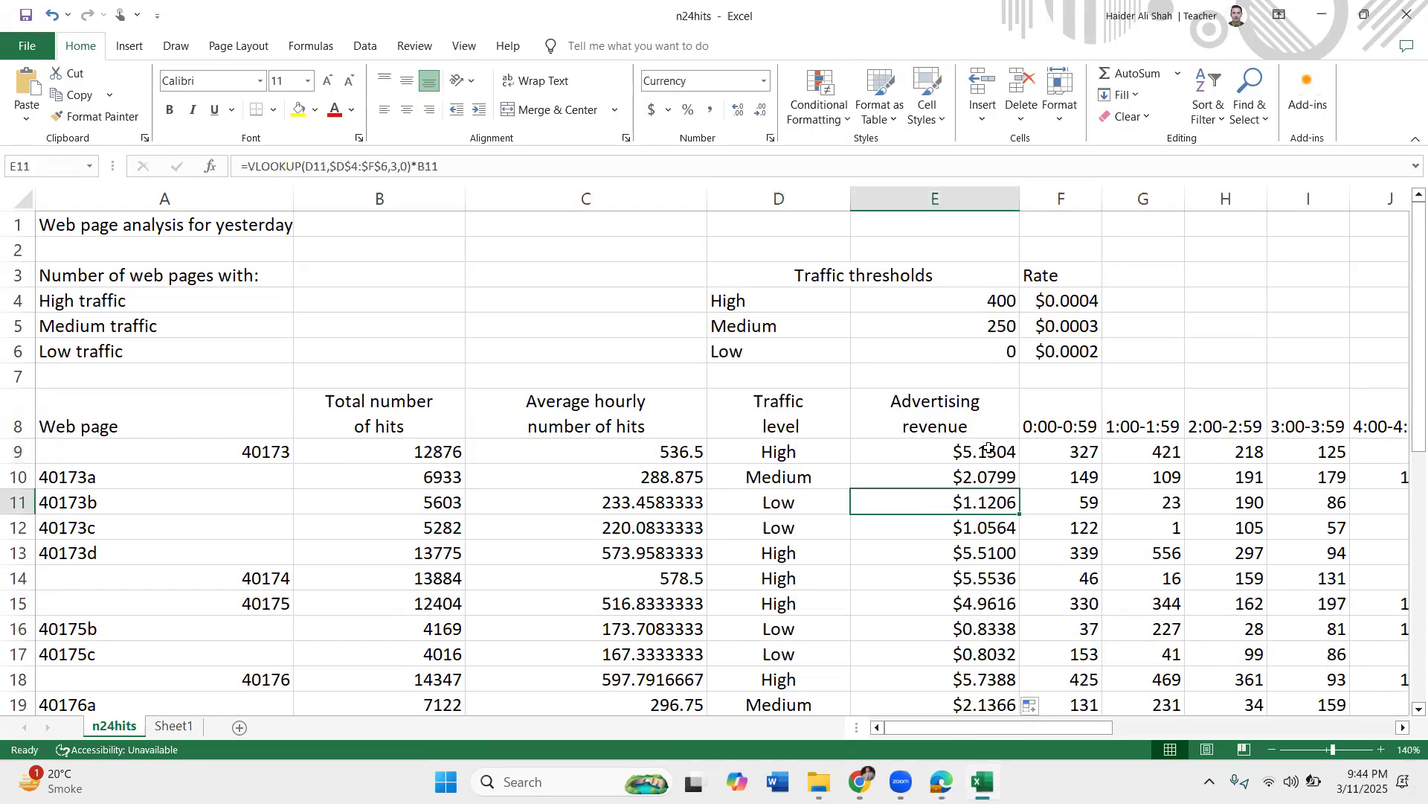
# - Review the formulas in the Advertising revenue, Traffic level, average and total hits columns, then read question 8 in the question paper PDF and return to Excel
pyautogui.moveTo(990, 449); pyautogui.dragTo(983, 604)
pyautogui.moveTo(779, 452); pyautogui.dragTo(779, 503)
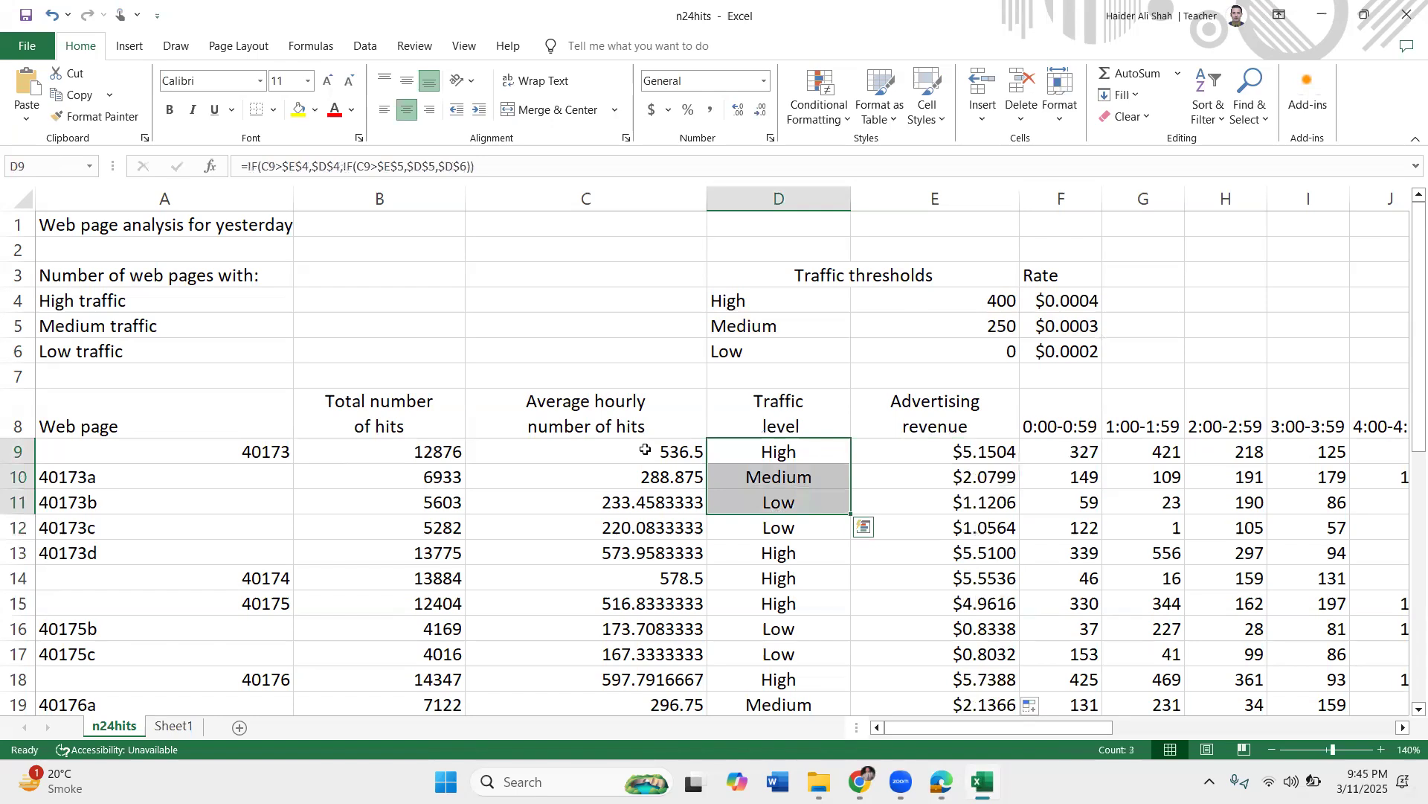
pyautogui.moveTo(645, 449); pyautogui.dragTo(648, 477)
pyautogui.click(417, 452)
pyautogui.hotkey('alt', 'Tab')
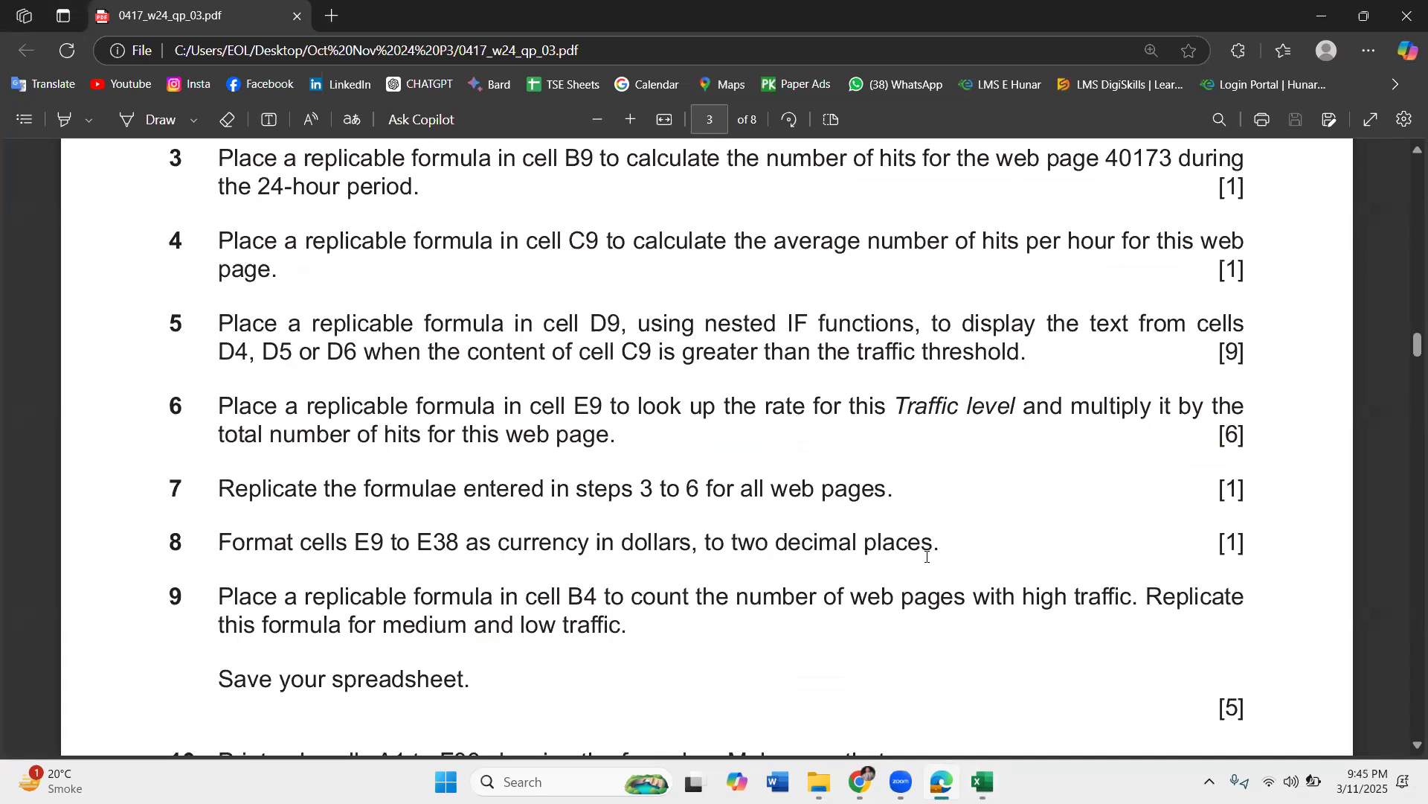
pyautogui.hotkey('alt', 'Tab')
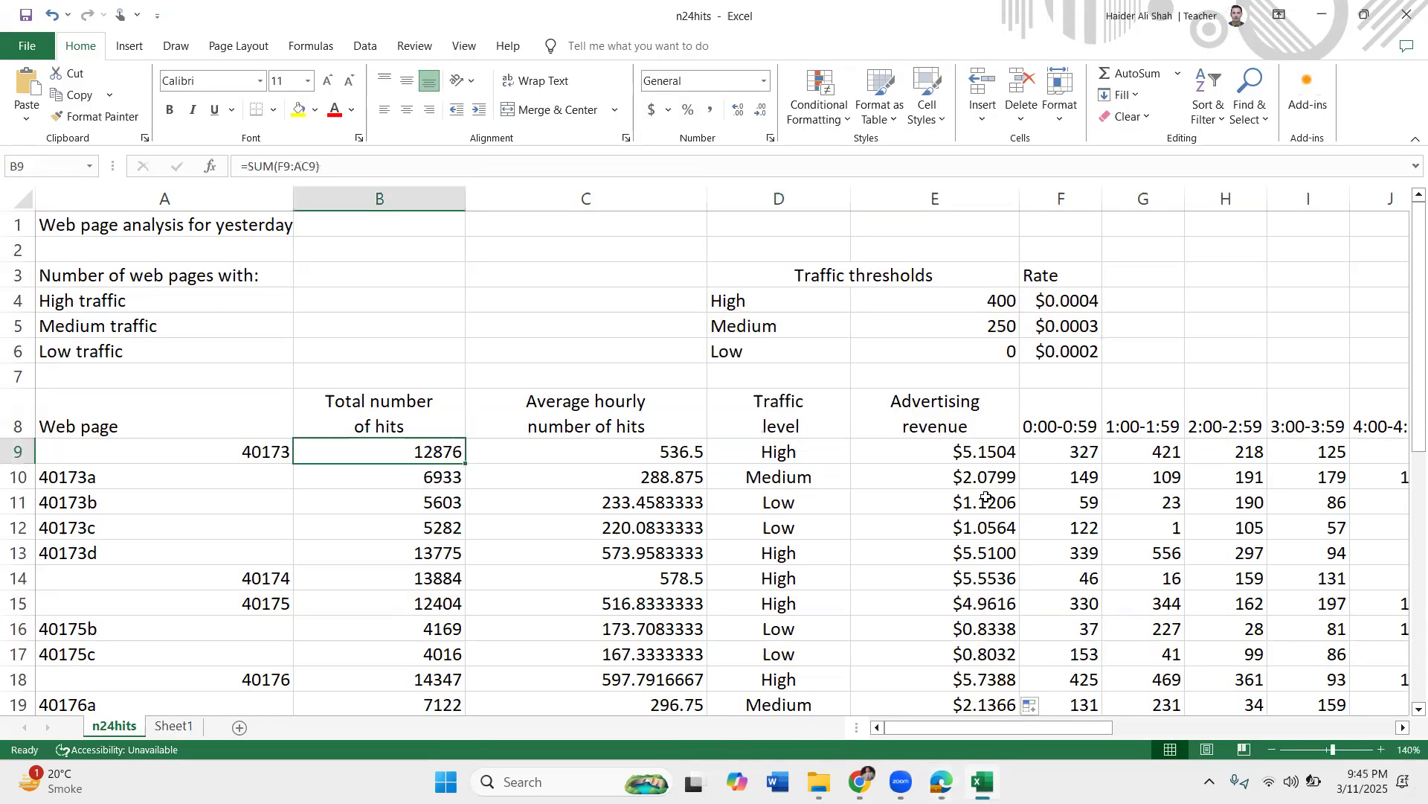
# - Format cells E9:E38 as currency with the $ symbol and two decimal places
pyautogui.click(32, 165)
pyautogui.write('e9:e38')
pyautogui.press('Return')
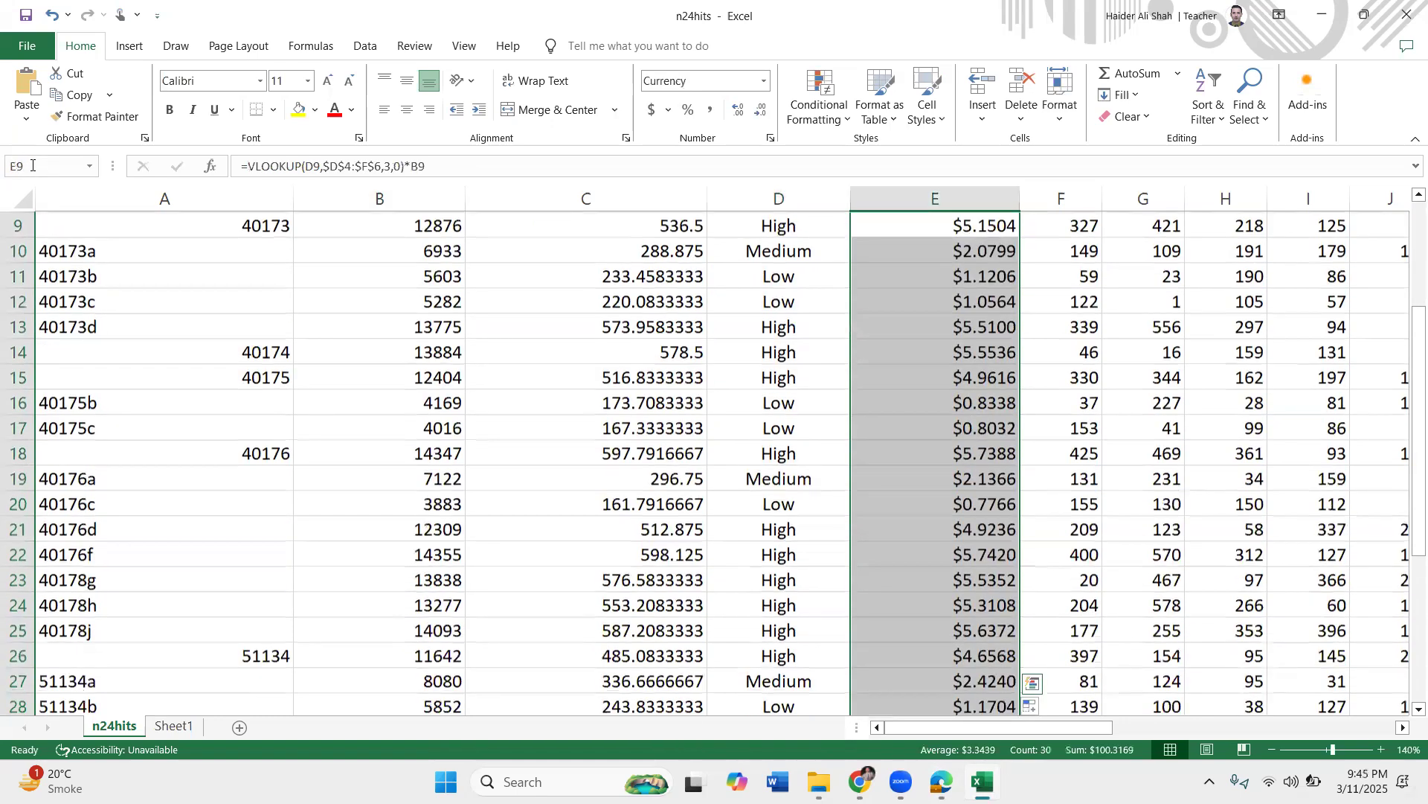
pyautogui.hotkey('ctrl', '1')
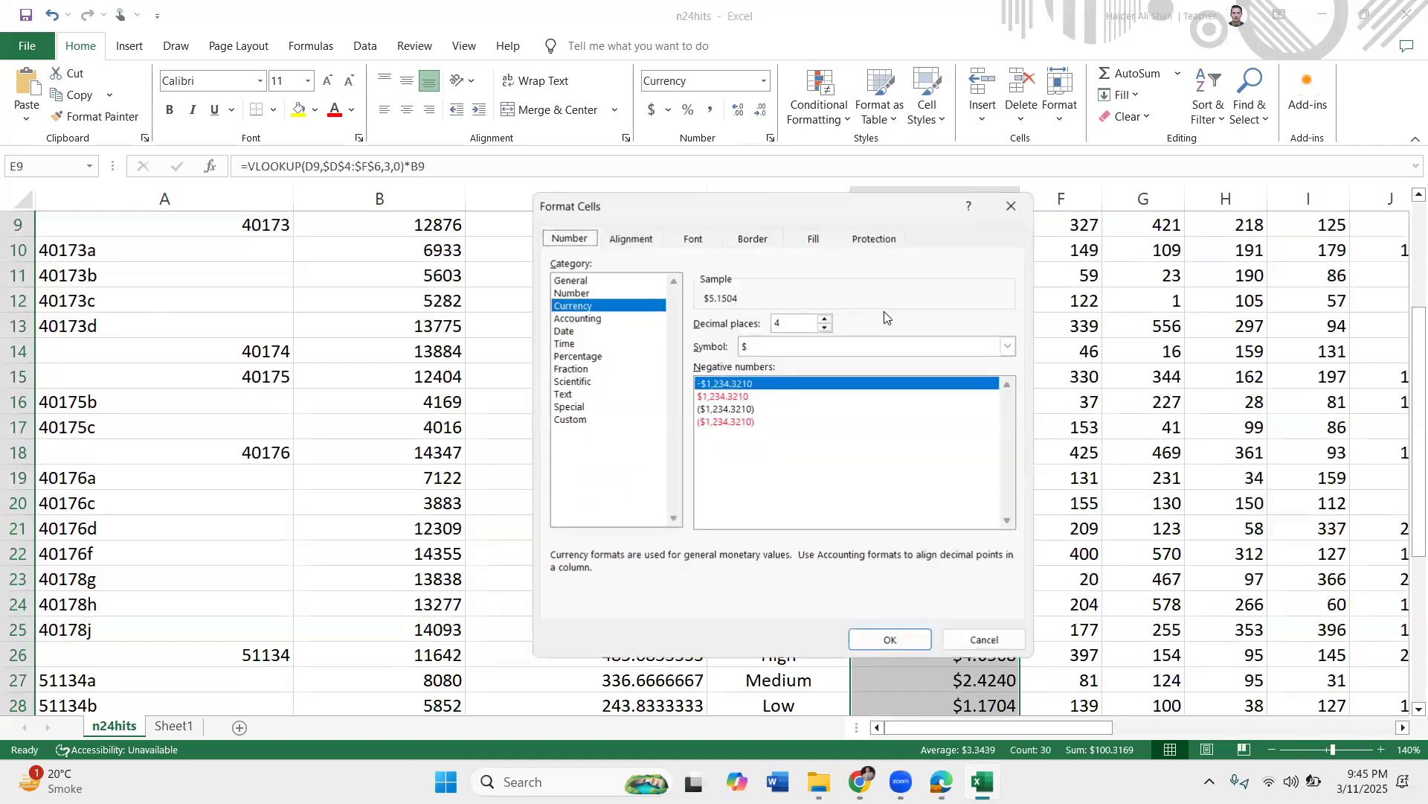
pyautogui.click(825, 328)
pyautogui.click(825, 328)
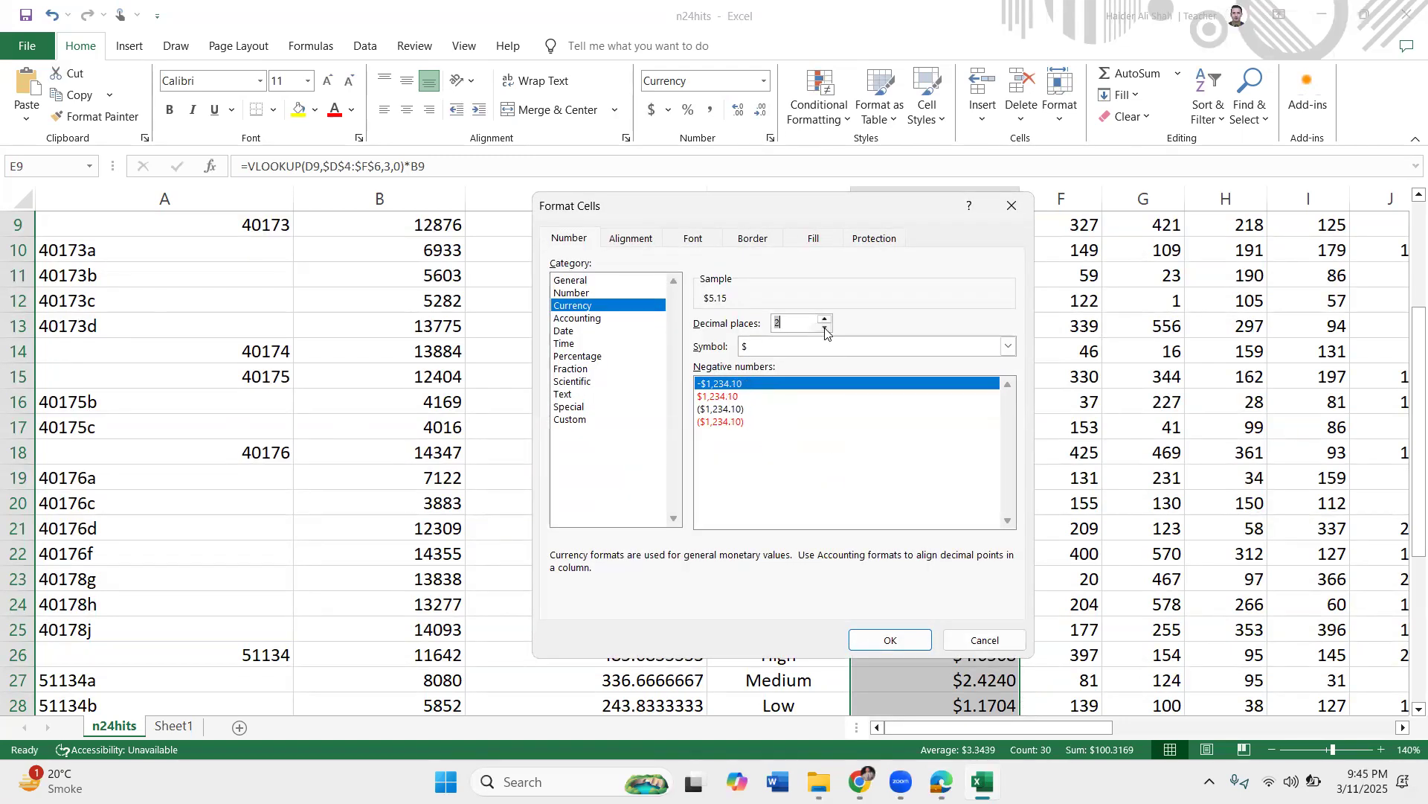
pyautogui.click(882, 638)
pyautogui.scroll(2, 1009, 378)
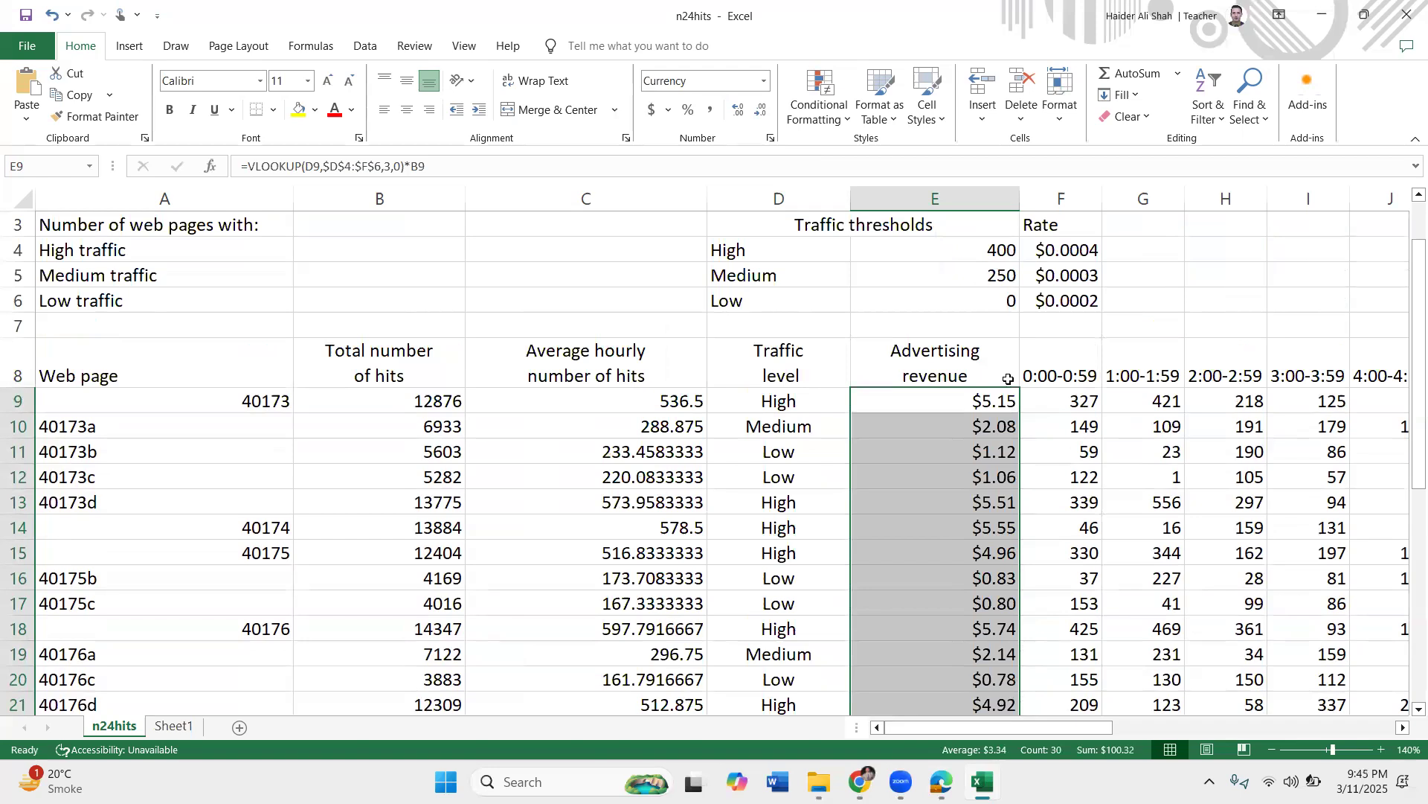
# - Switch to the question paper PDF, read question 9, and return to Excel to locate B4 and the Traffic level entries it refers to
pyautogui.moveTo(941, 781)
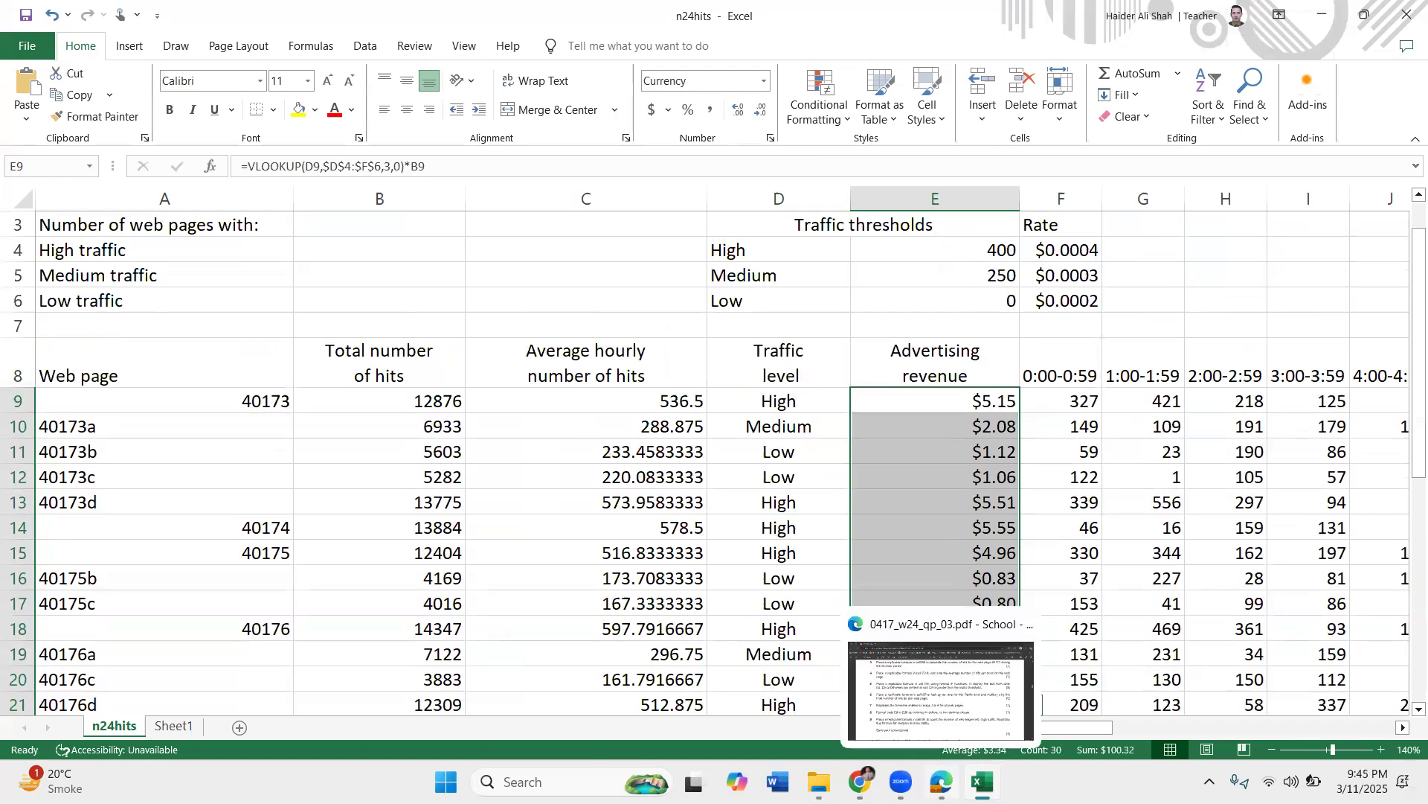
pyautogui.click(941, 692)
pyautogui.scroll(-1, 339, 600)
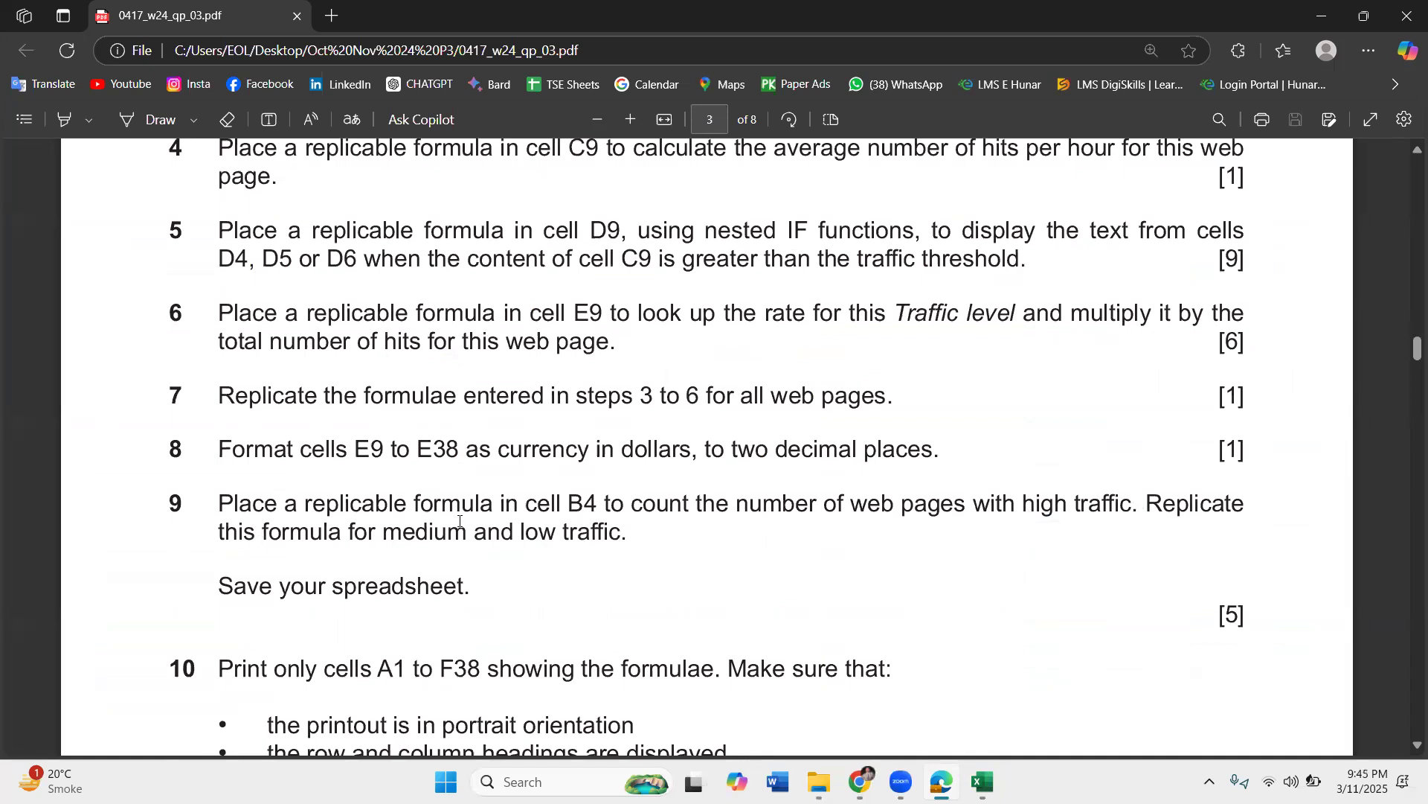
pyautogui.moveTo(595, 501); pyautogui.dragTo(603, 505)
pyautogui.click(982, 780)
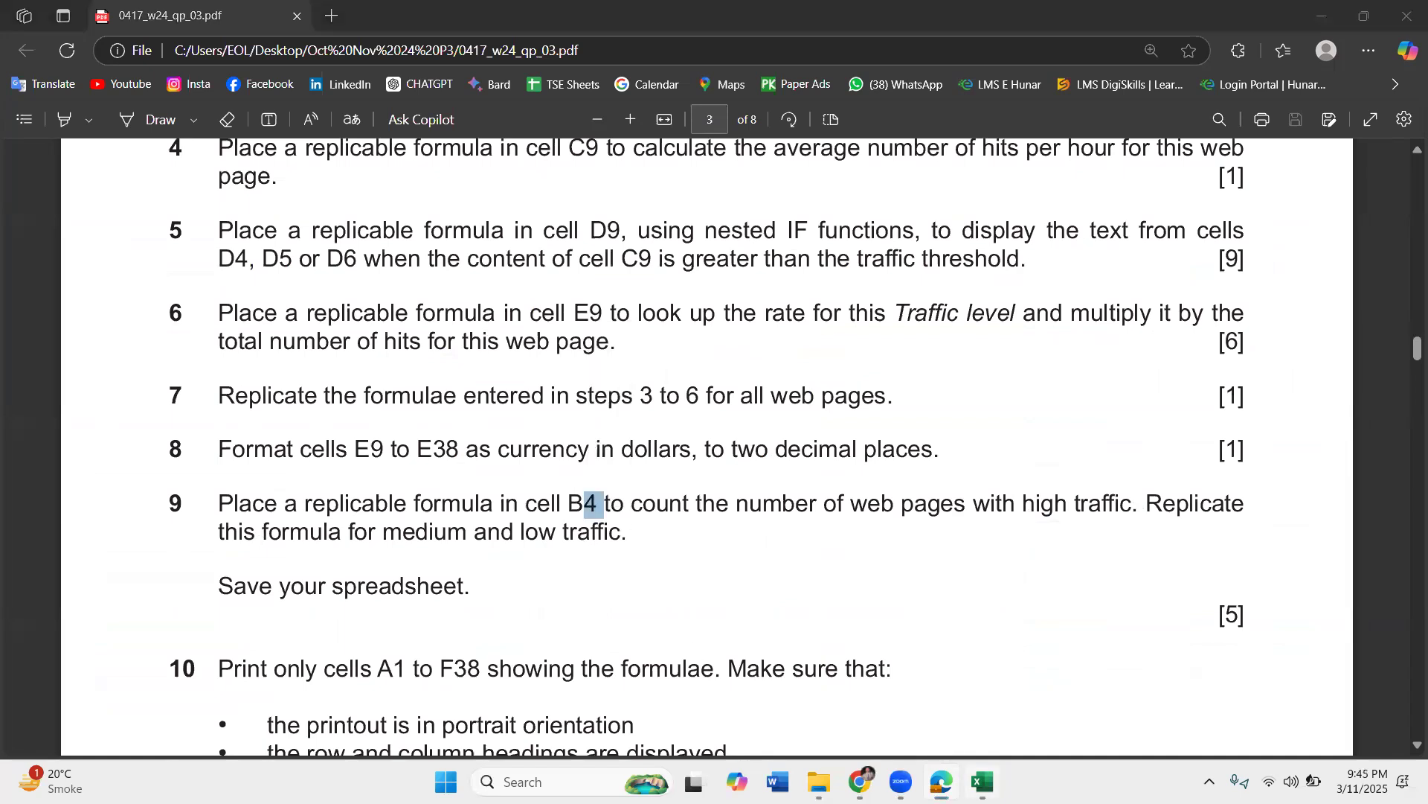
pyautogui.scroll(1, 590, 414)
pyautogui.click(357, 276)
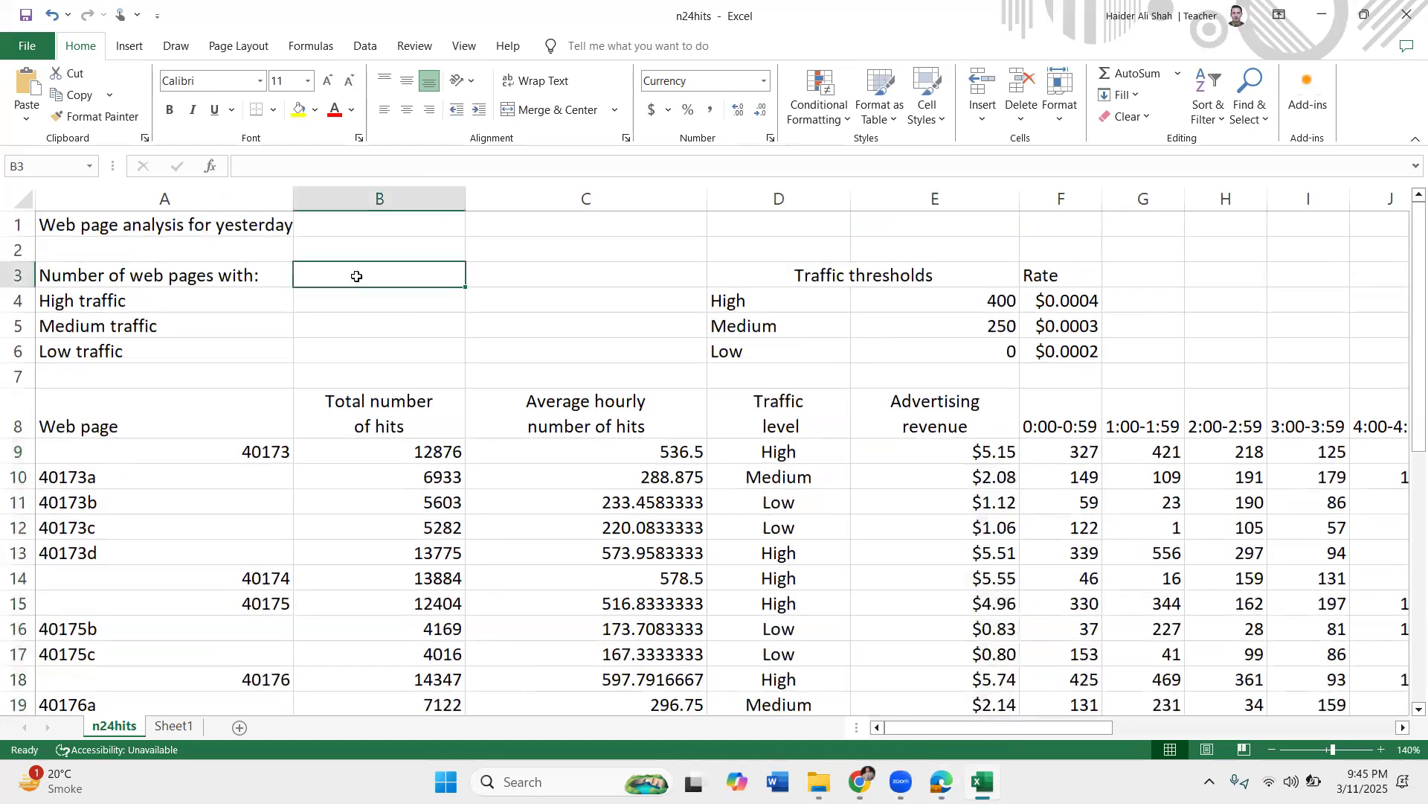
pyautogui.click(348, 302)
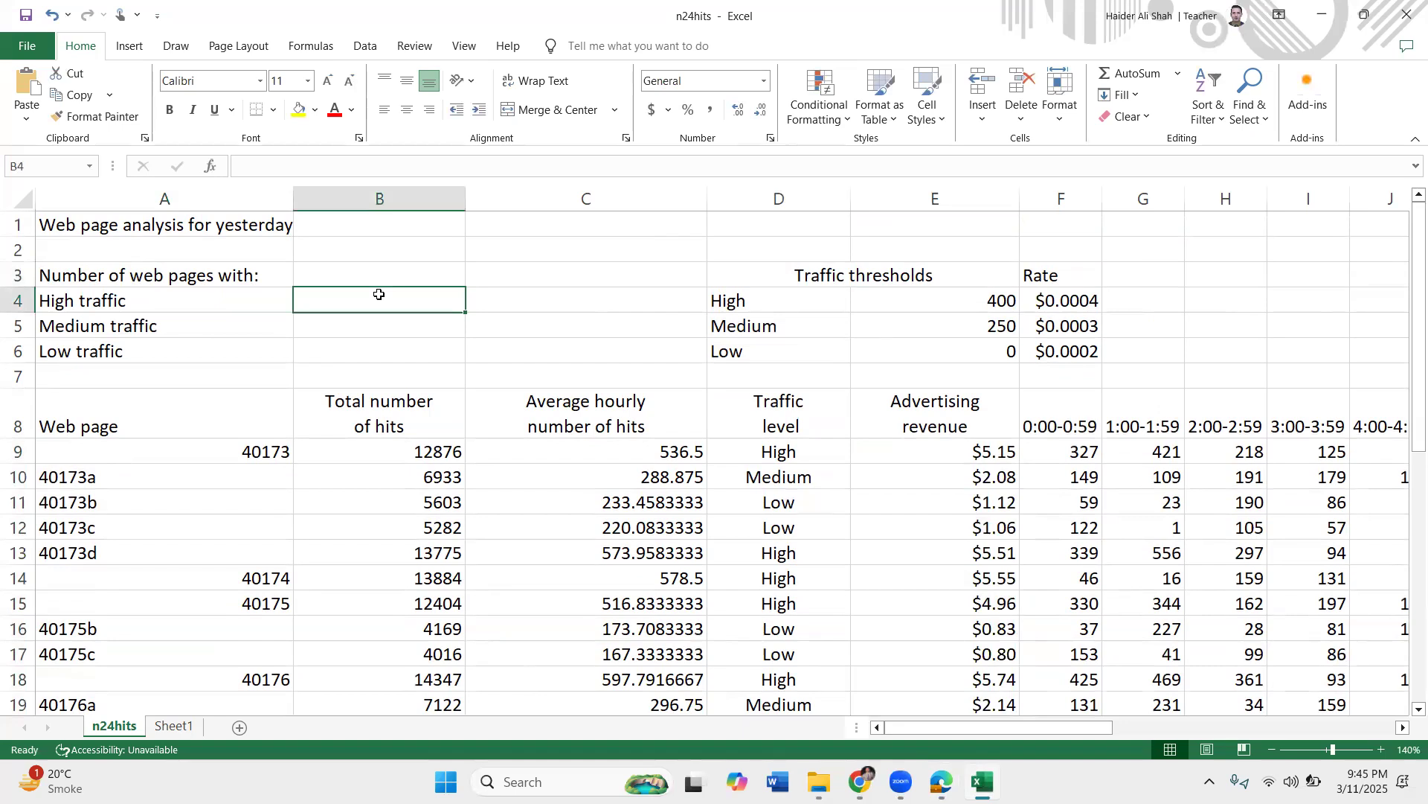
pyautogui.moveTo(771, 454); pyautogui.dragTo(774, 554)
pyautogui.click(727, 448)
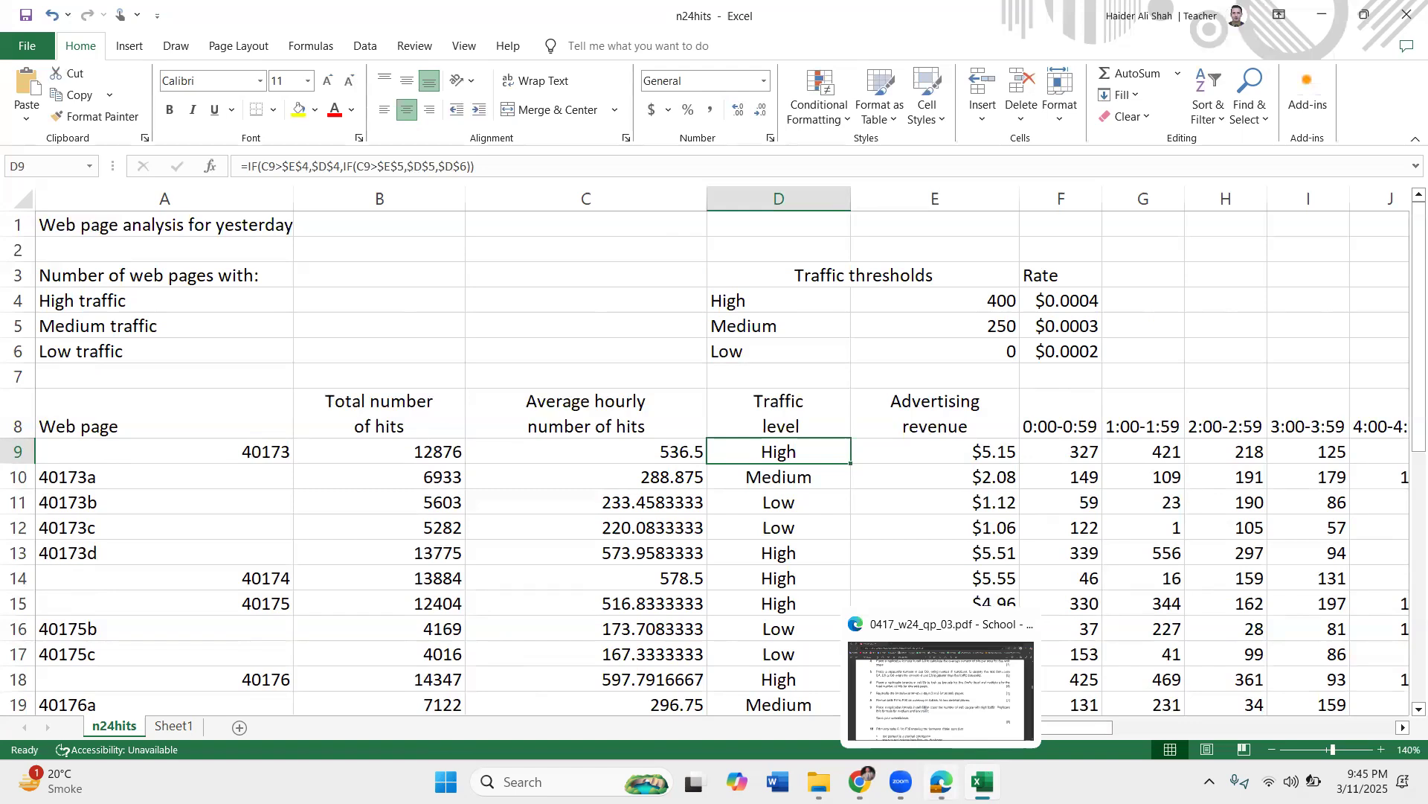
# - Reread question 9's high-traffic counting requirement in the question paper PDF and return to the Excel worksheet
pyautogui.click(941, 781)
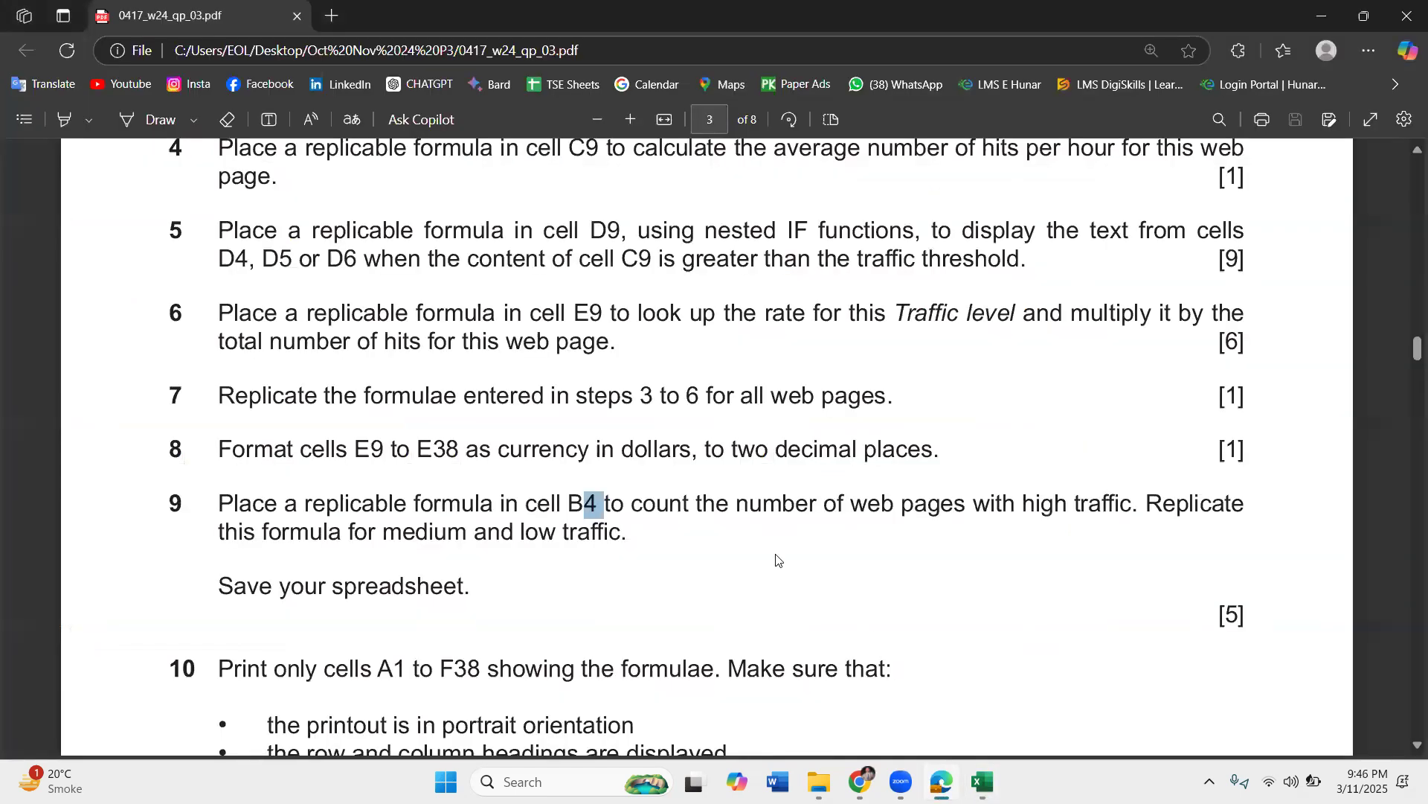
pyautogui.click(1078, 502)
pyautogui.moveTo(1021, 504); pyautogui.dragTo(1136, 506)
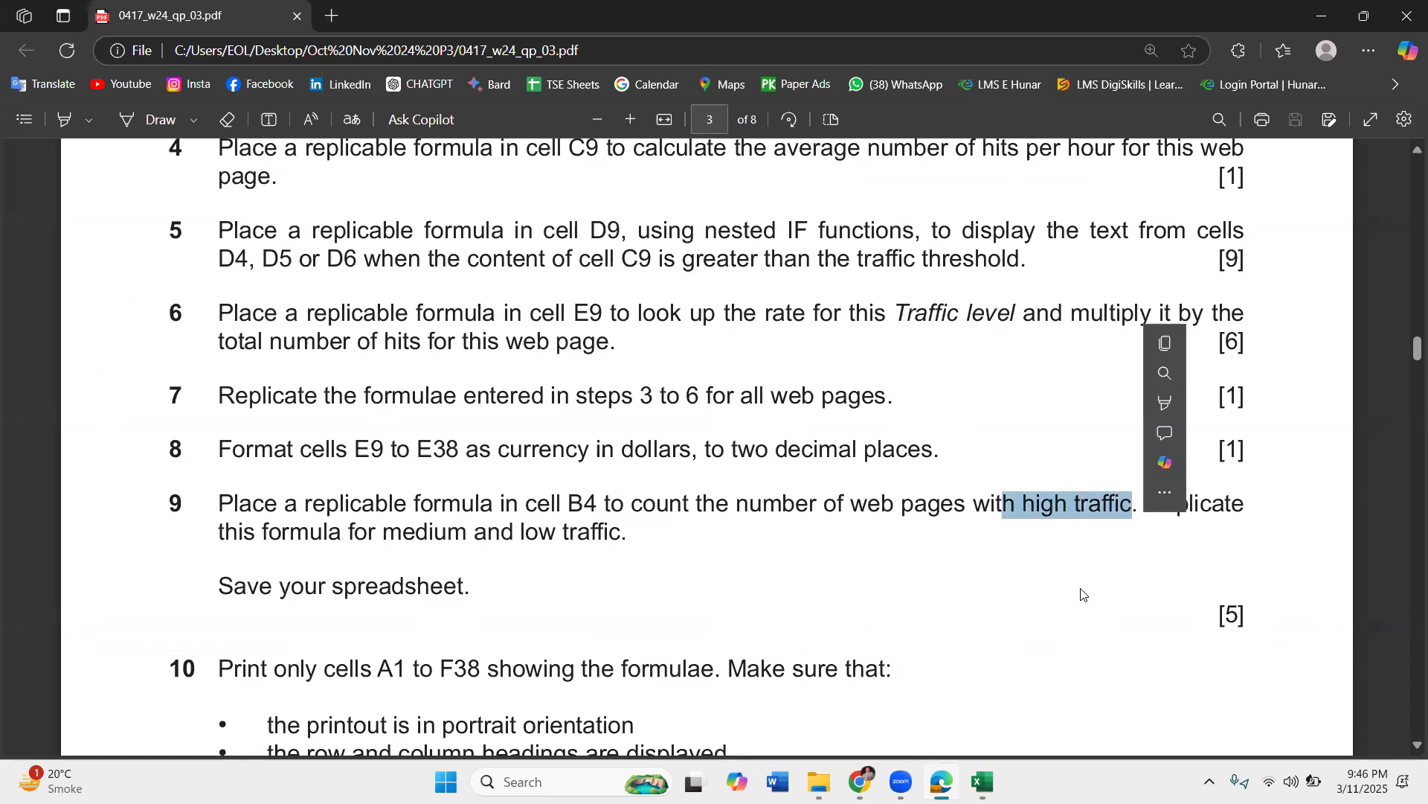
pyautogui.click(1031, 509)
pyautogui.moveTo(1025, 504); pyautogui.dragTo(1136, 506)
pyautogui.click(1042, 549)
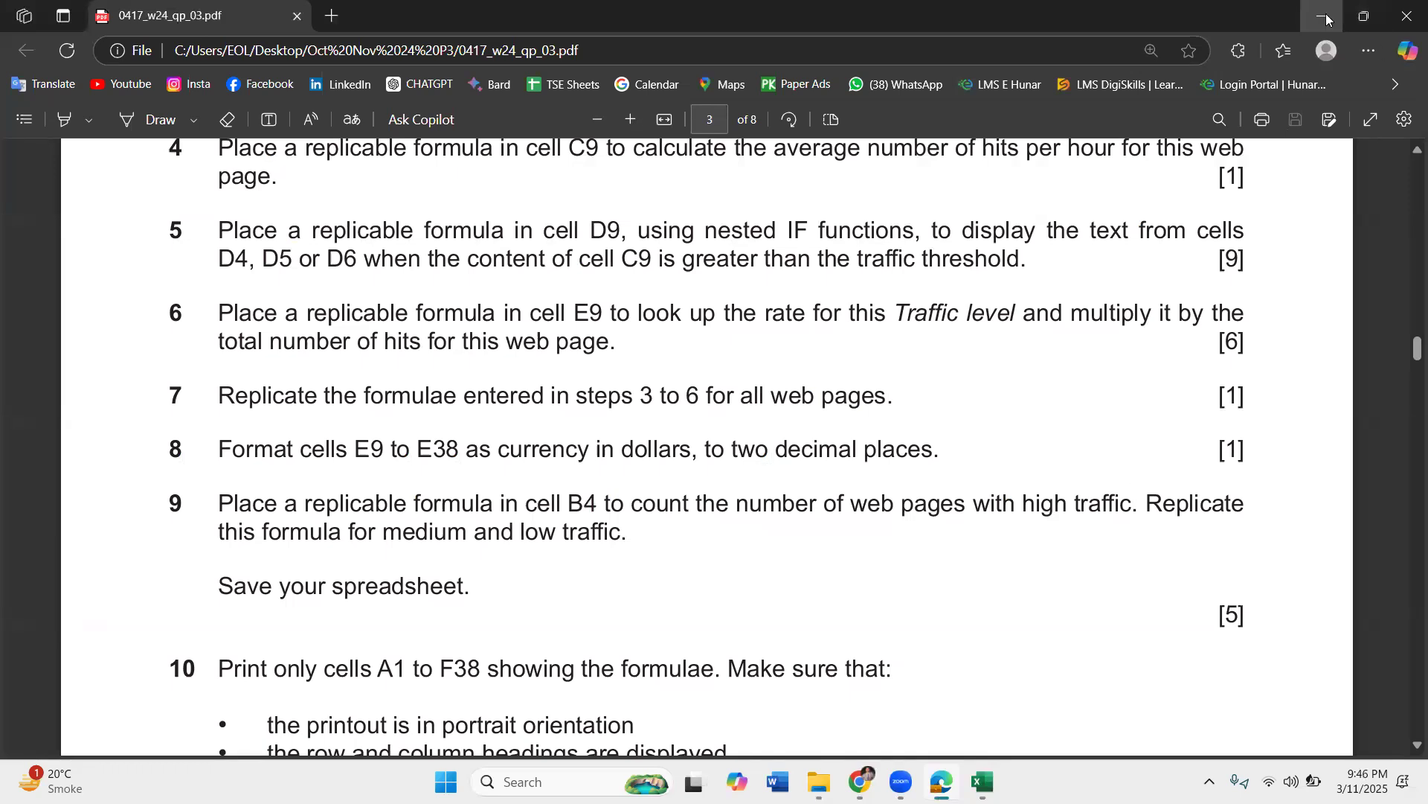
pyautogui.click(1364, 15)
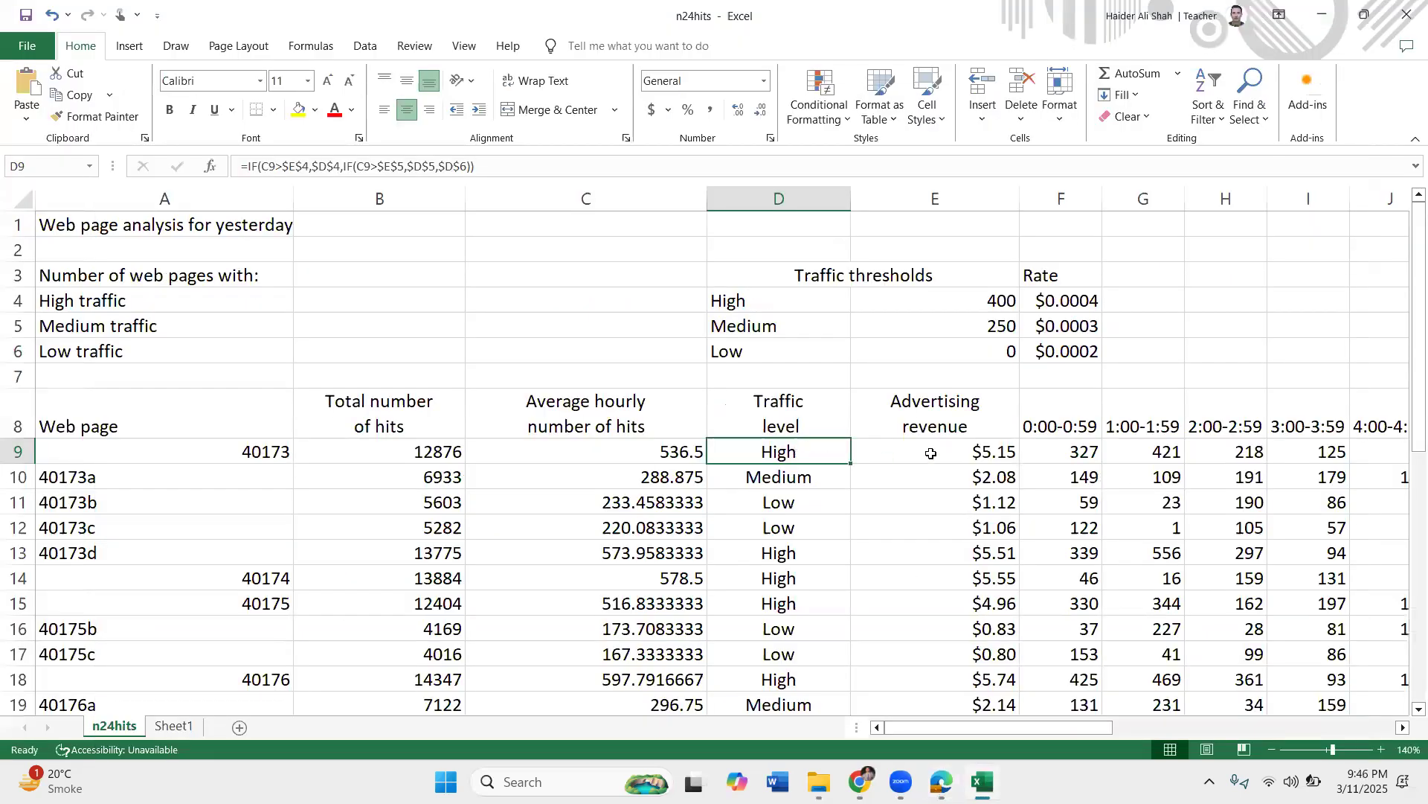
pyautogui.click(983, 451)
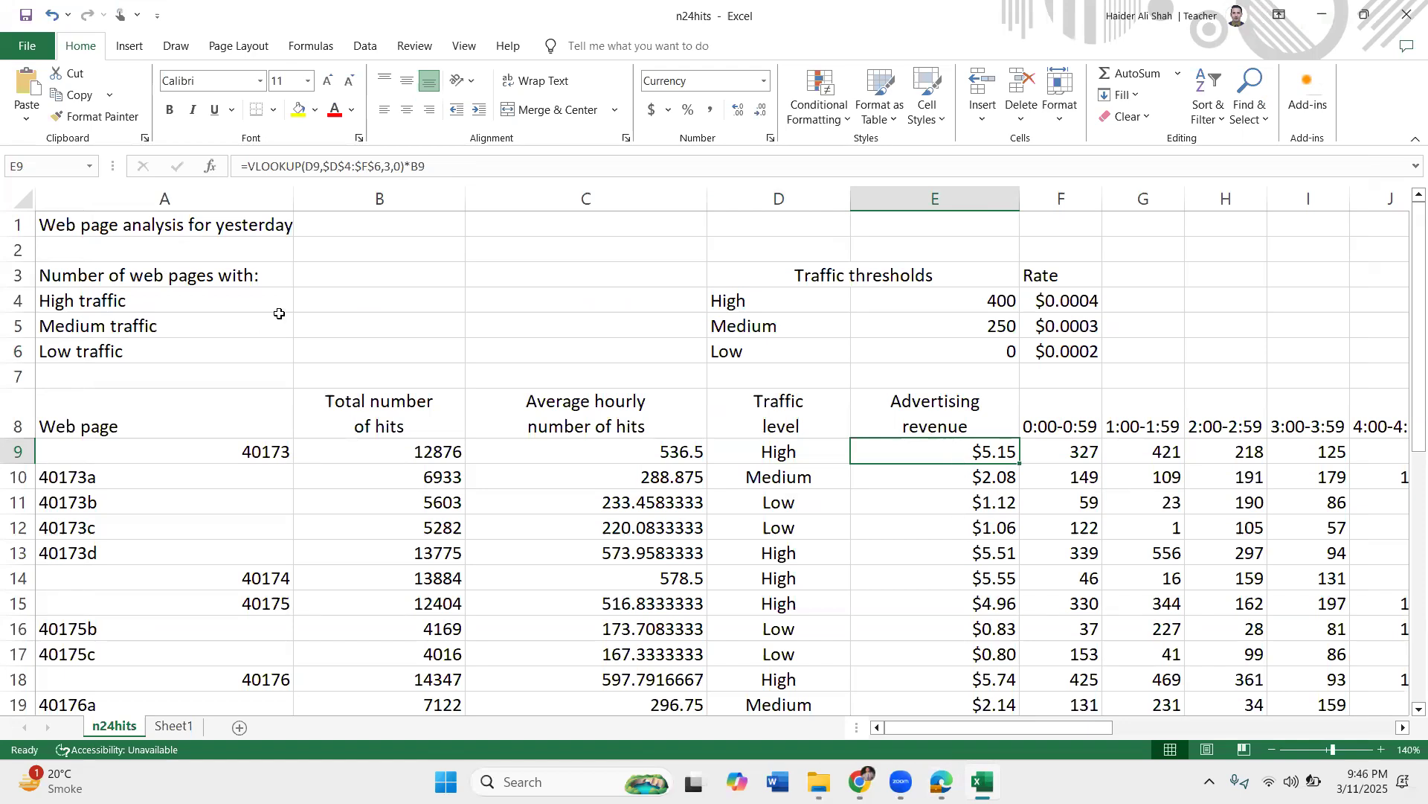
# - Enter =COUNTIF(D9:D38,"High") in cell B4 to count the high-traffic web pages
pyautogui.click(334, 300)
pyautogui.write('=countif(')
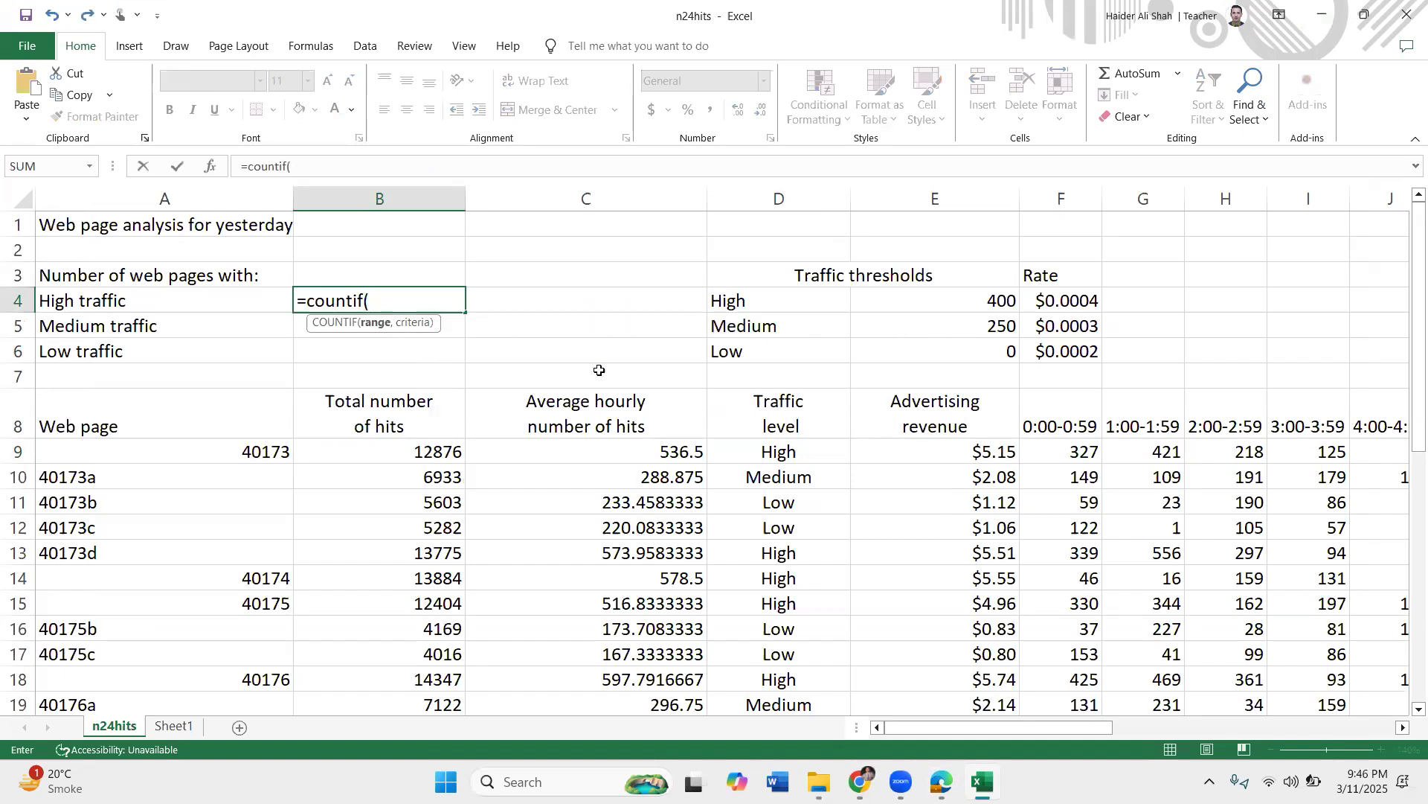
pyautogui.click(786, 452)
pyautogui.hotkey('ctrl', 'shift', 'Down')
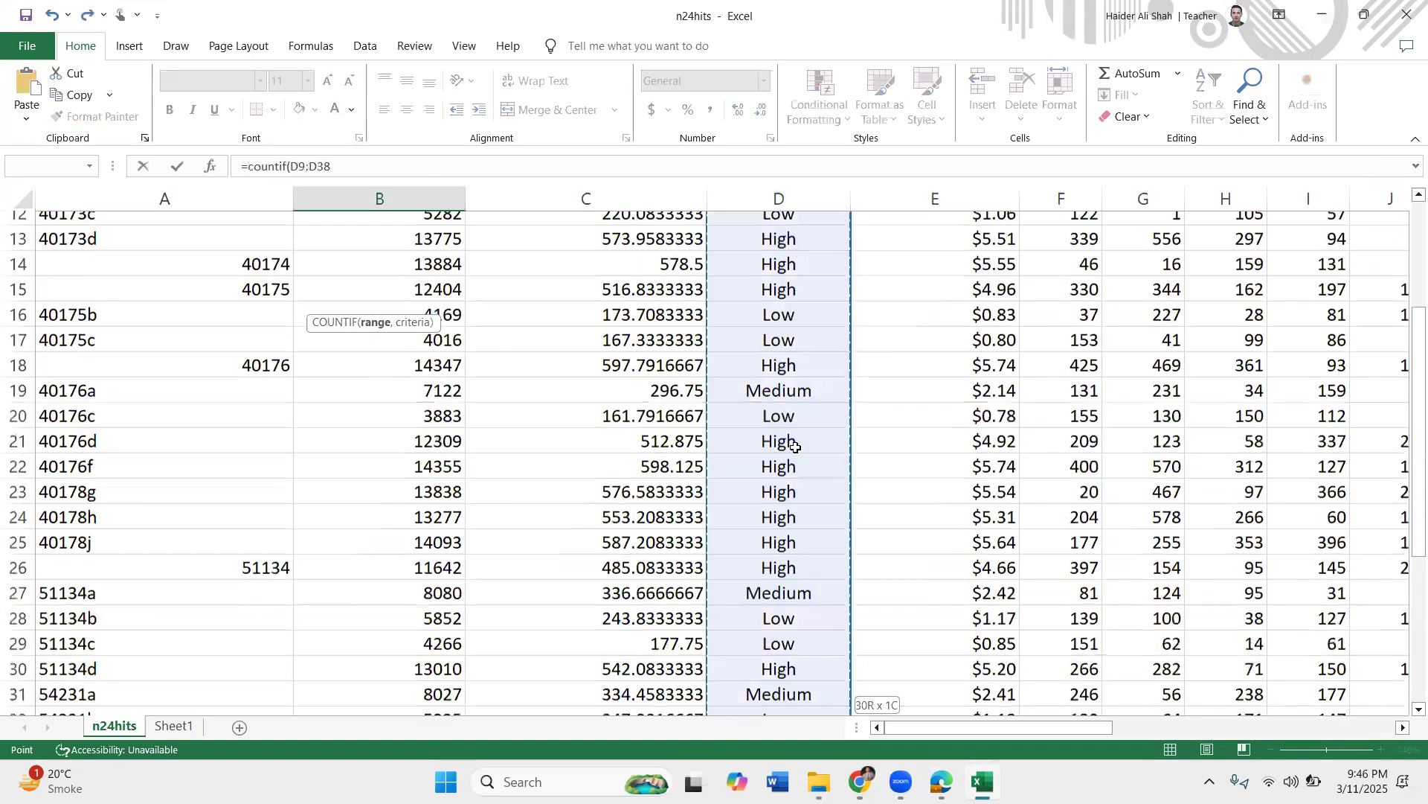
pyautogui.scroll(6, 520, 467)
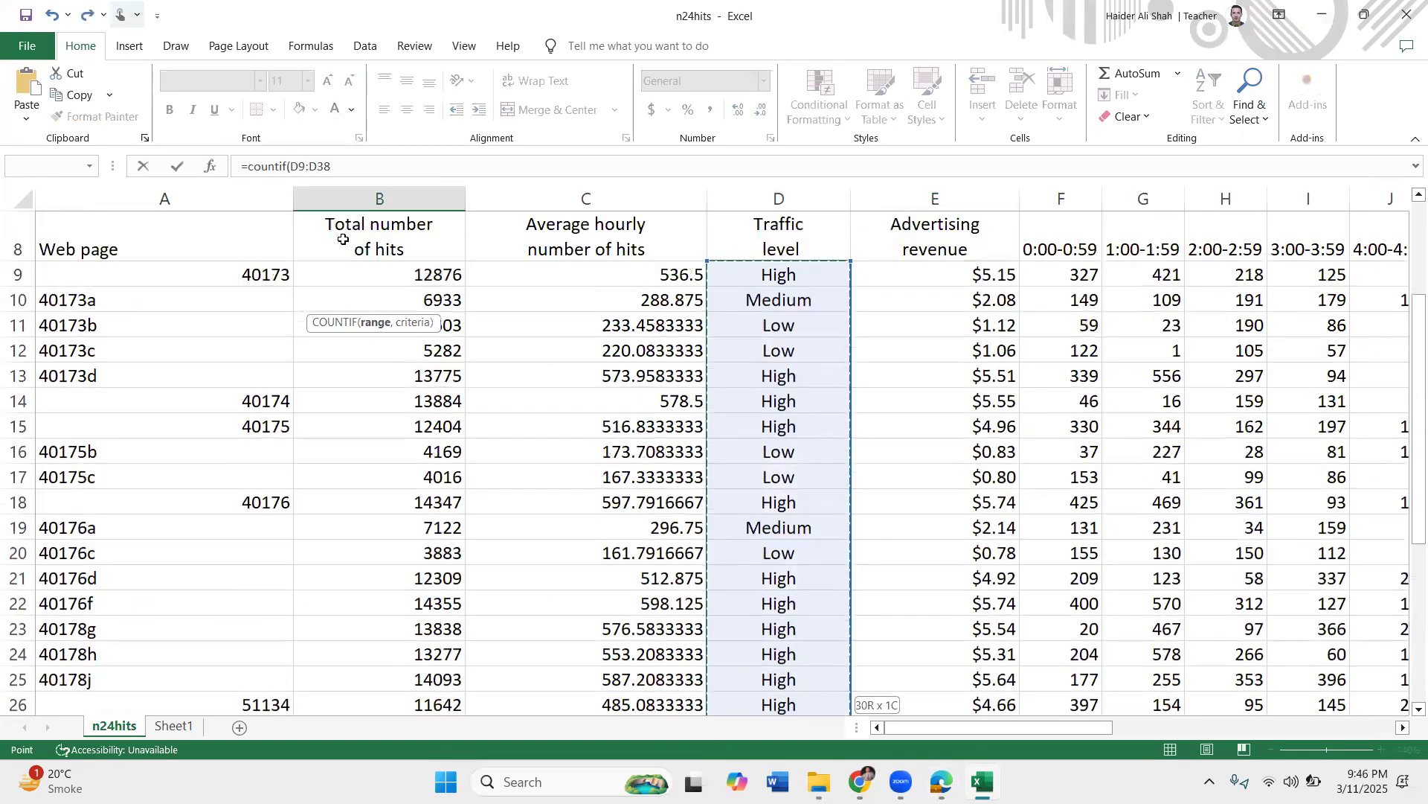
pyautogui.write(',"High')
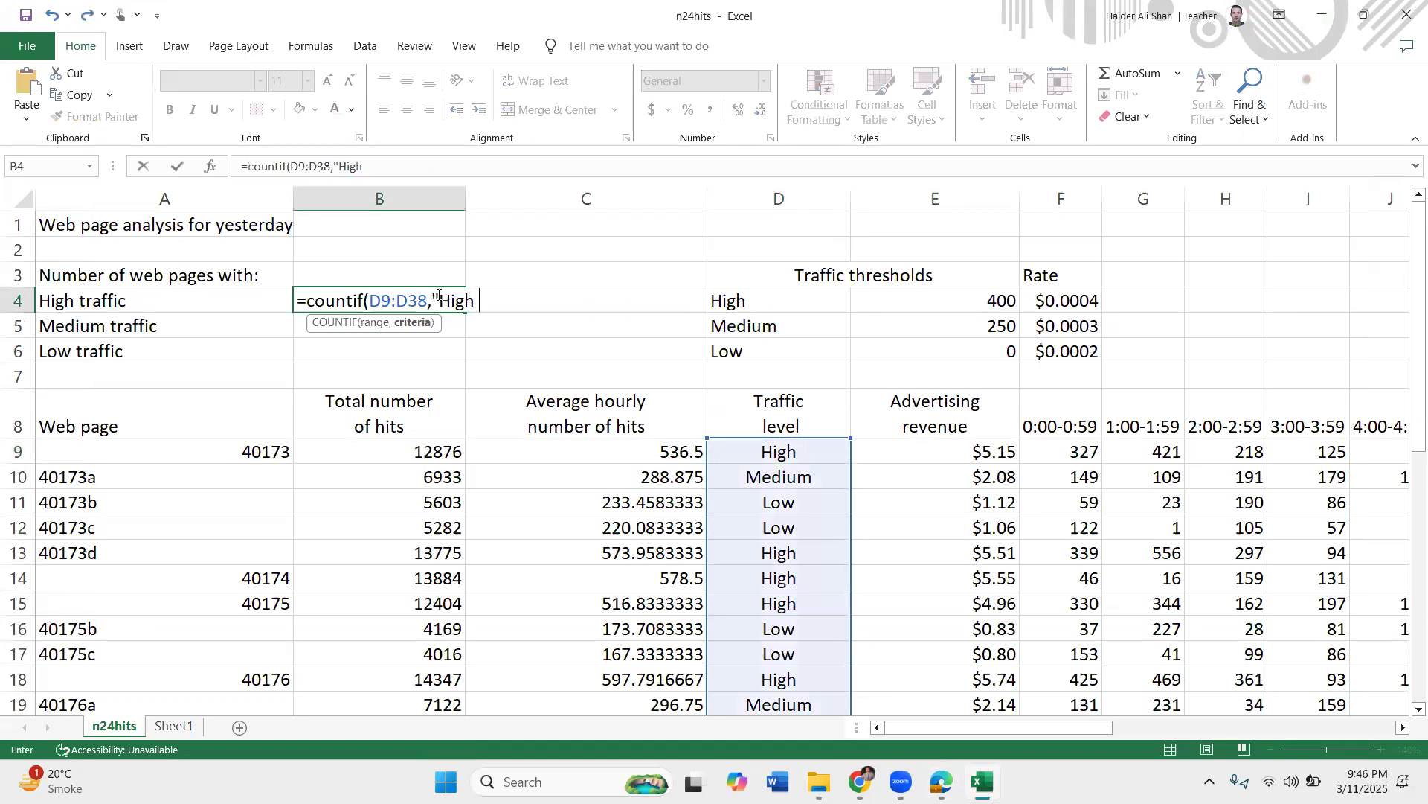
pyautogui.write('")')
pyautogui.press('Return')
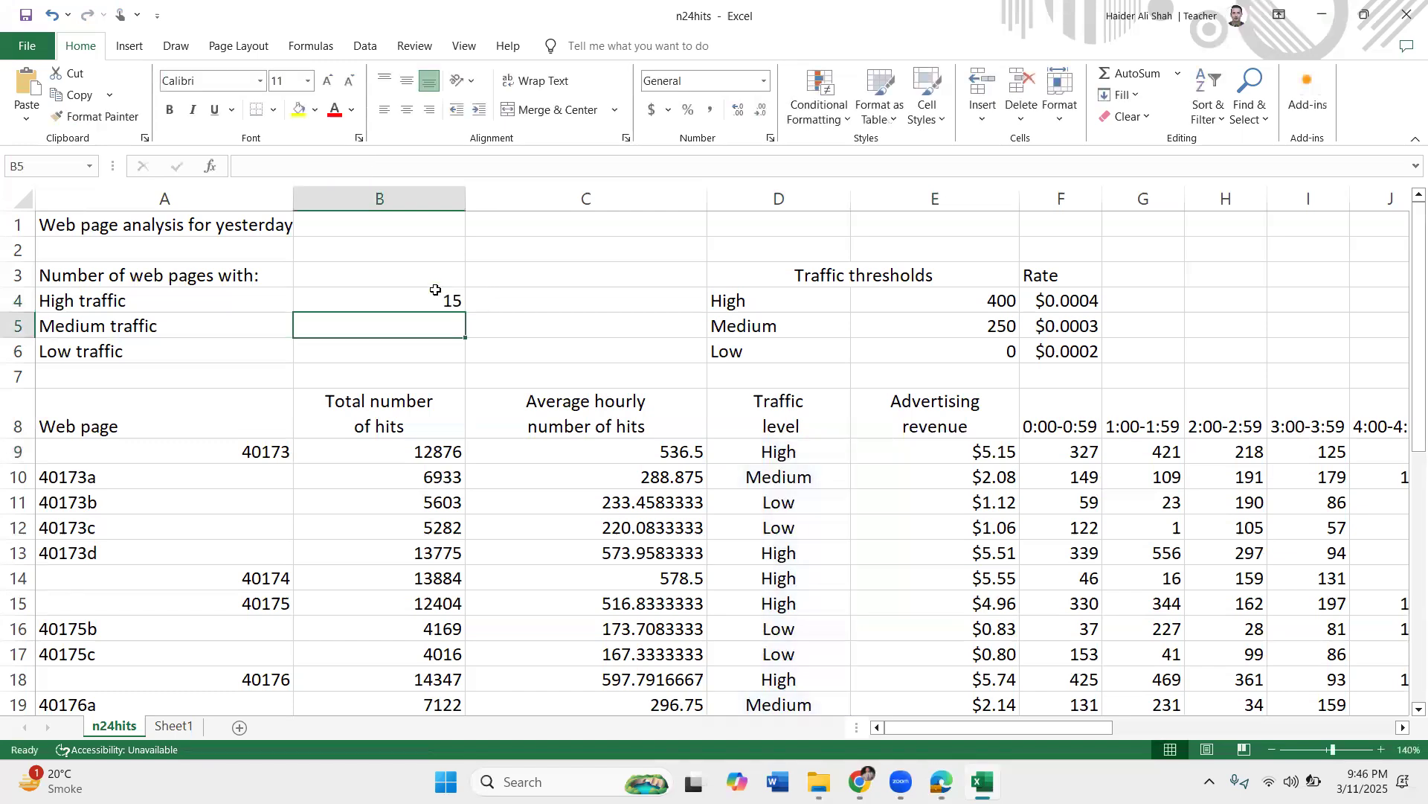
# - Replicate the COUNTIF formula from B4 down to B5 and B6 for medium and low traffic
pyautogui.click(208, 321)
pyautogui.click(208, 355)
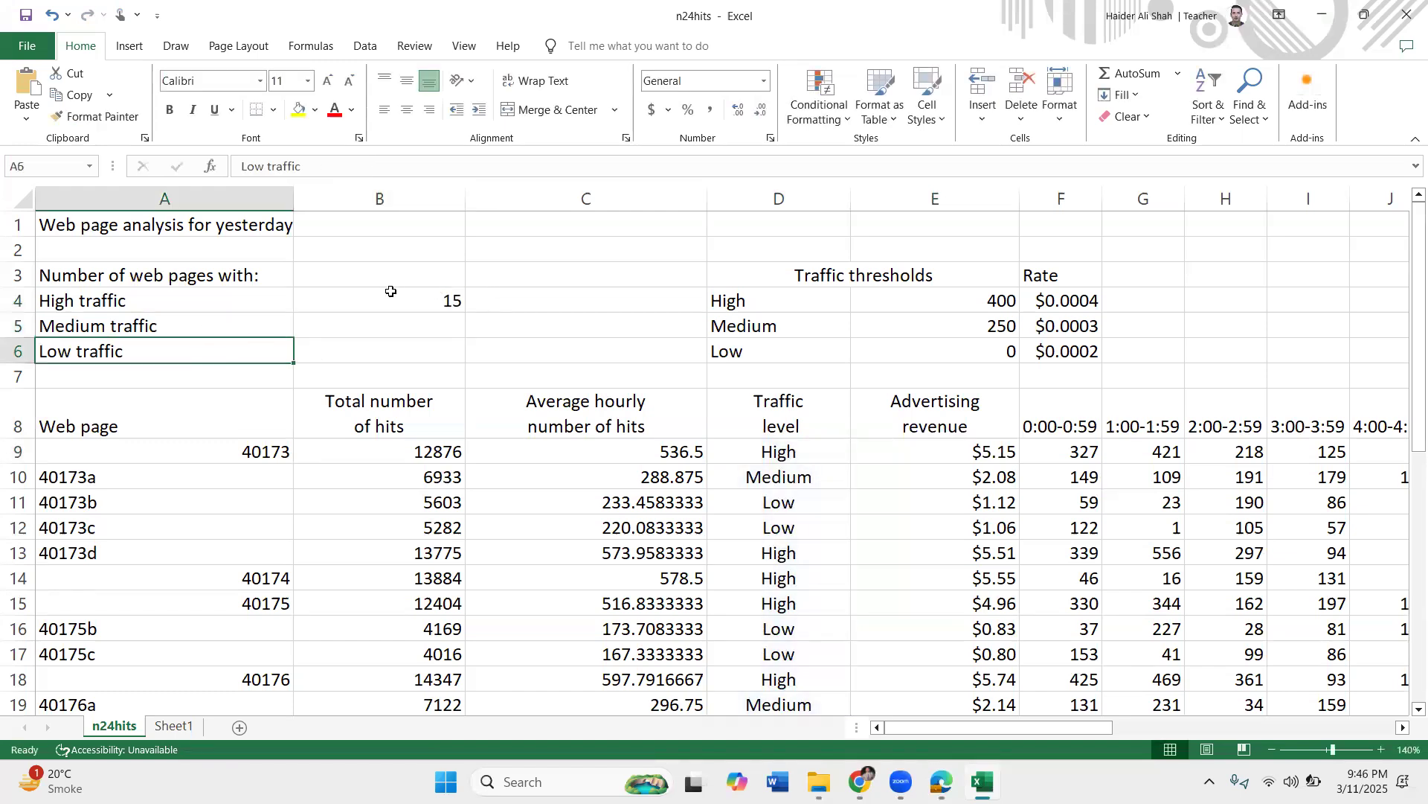
pyautogui.click(403, 295)
pyautogui.moveTo(466, 315); pyautogui.dragTo(463, 361)
# - Inspect the replicated COUNTIF formulas in B5 and B6, leaving both as they are
pyautogui.click(433, 323)
pyautogui.doubleClick(433, 326)
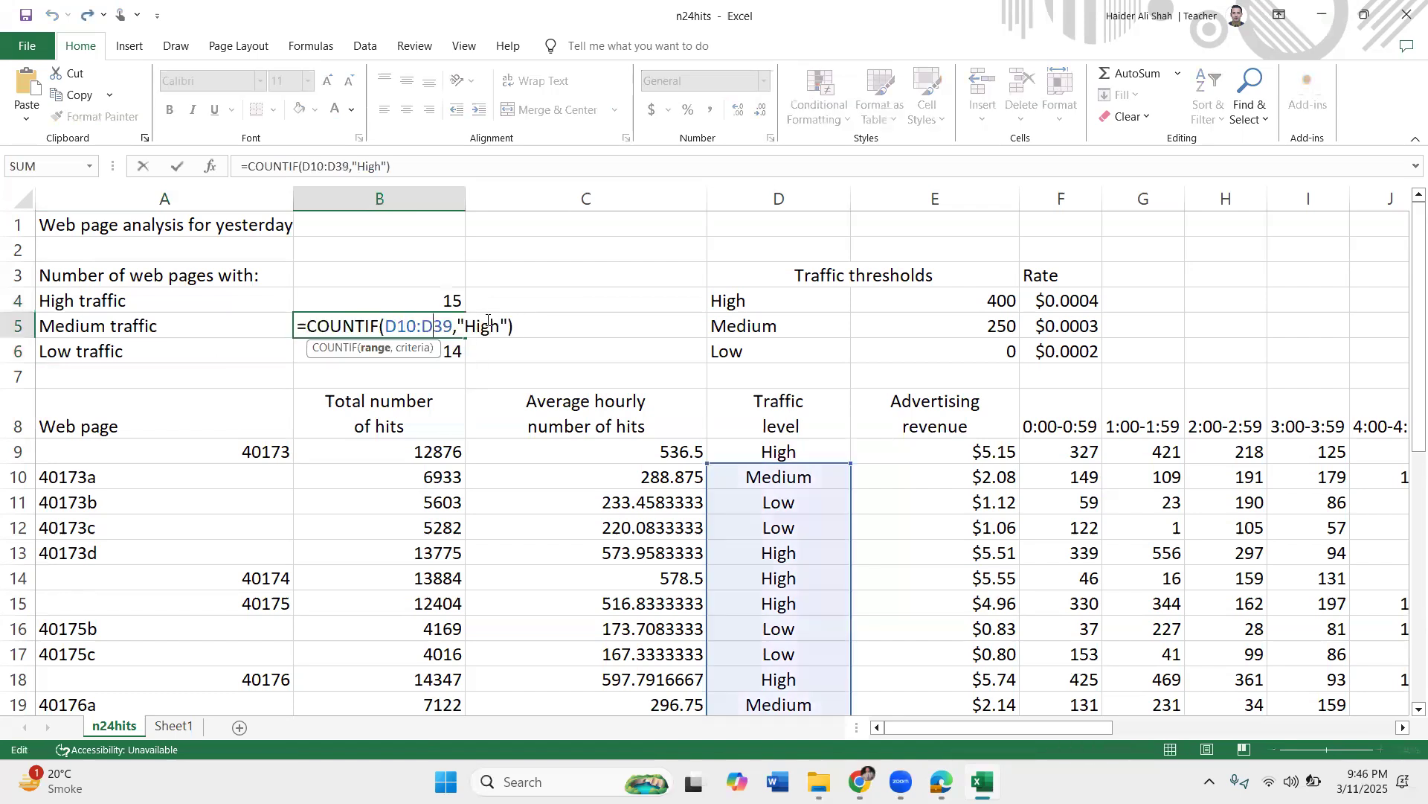
pyautogui.doubleClick(459, 355)
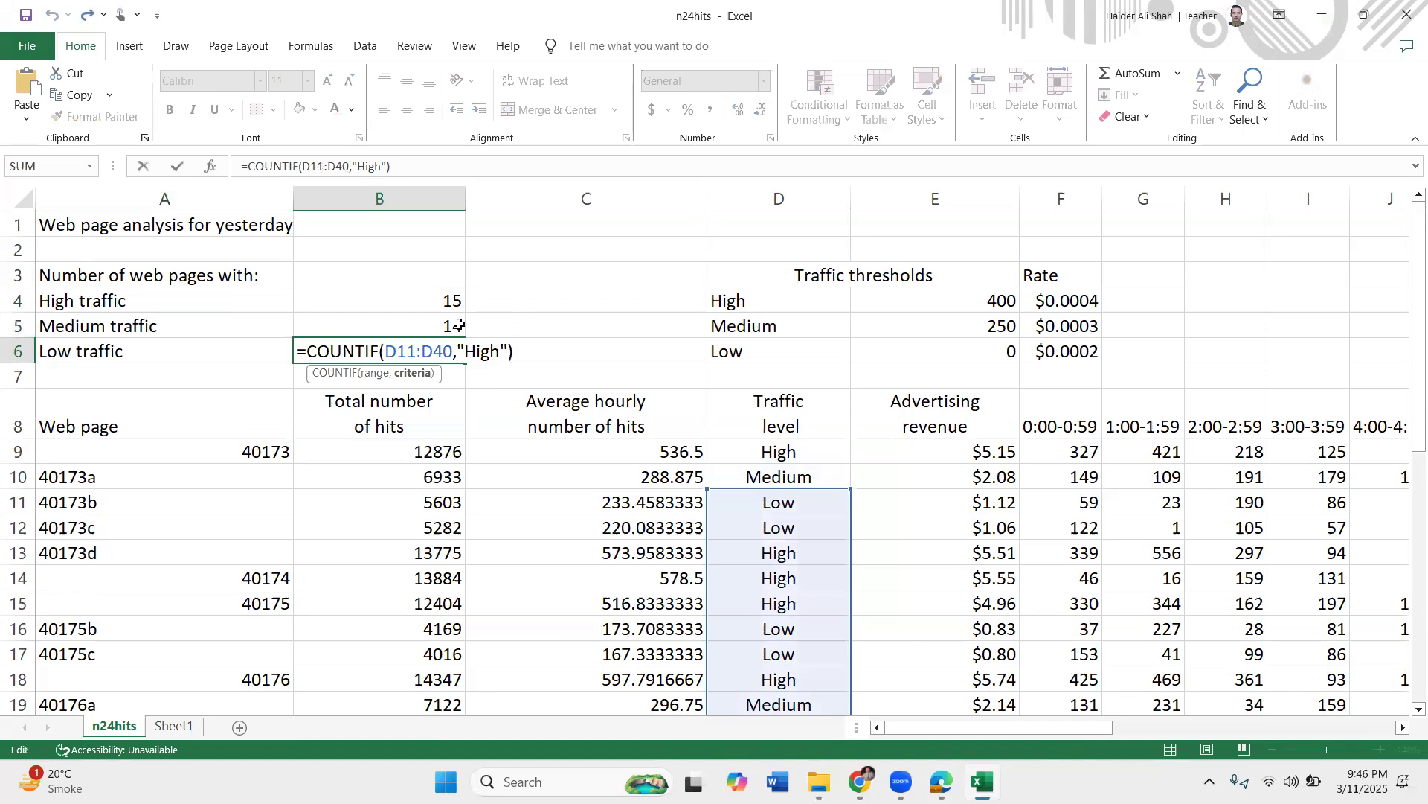
pyautogui.click(456, 327)
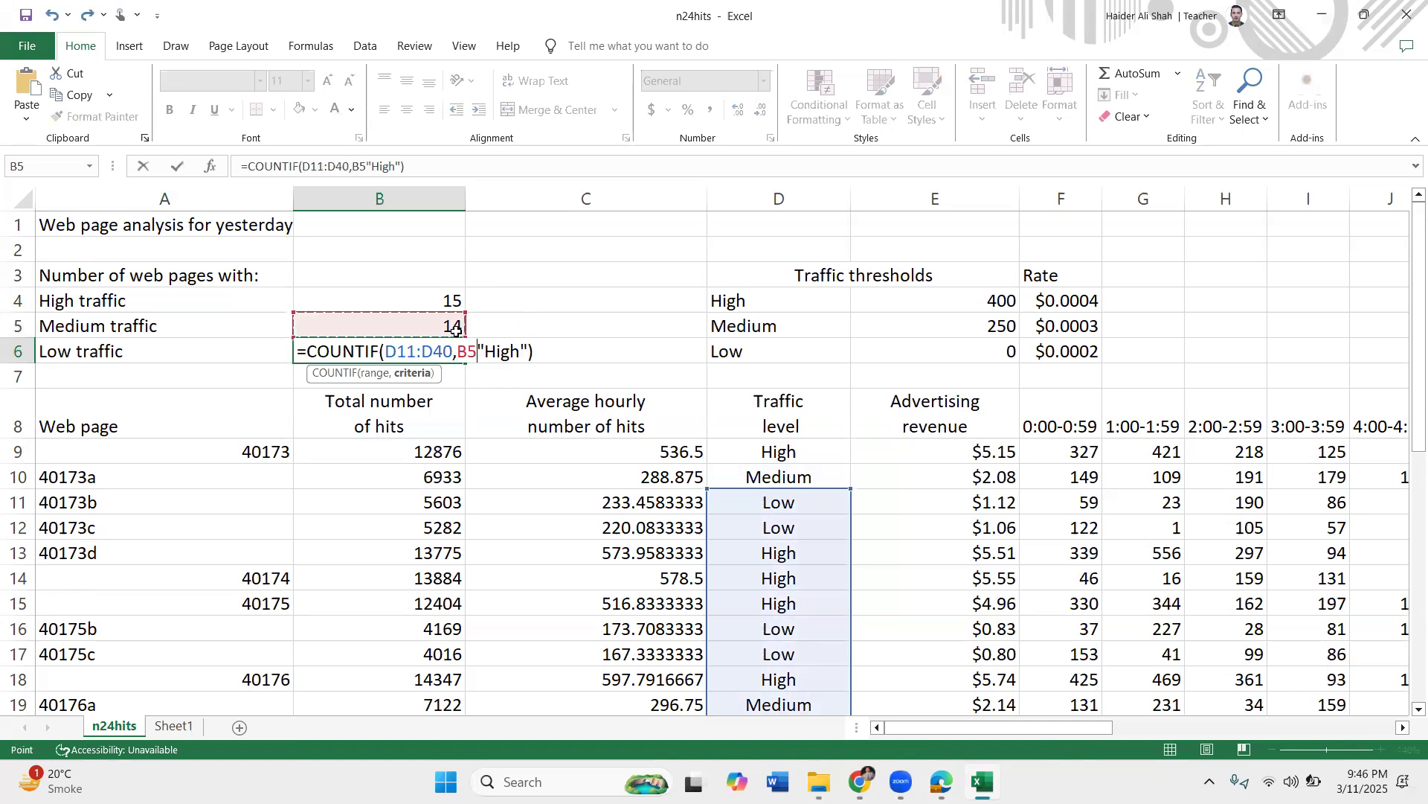
pyautogui.press('BackSpace')
pyautogui.press('BackSpace')
pyautogui.press('Return')
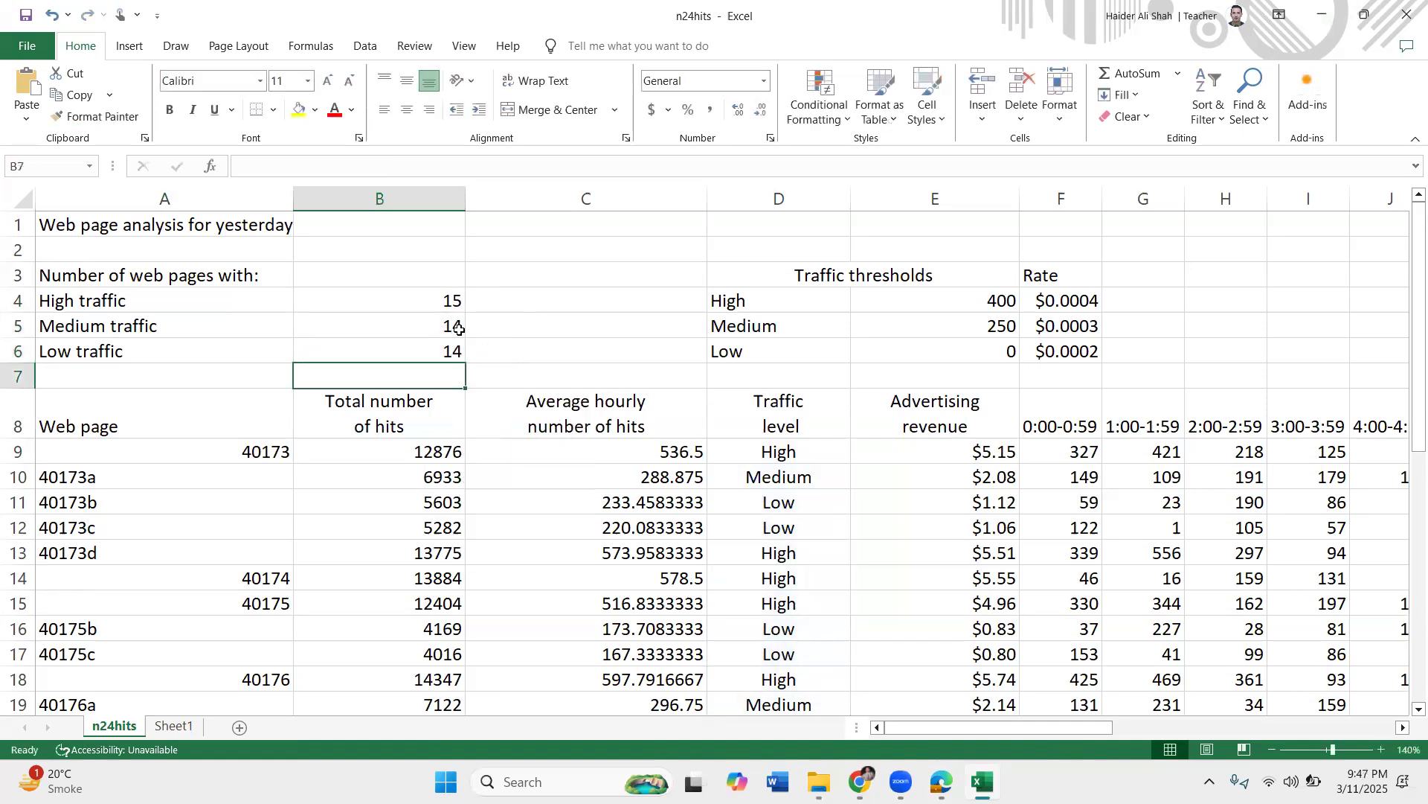
# - Change the COUNTIF criterion in cell B5 to "Medium"
pyautogui.doubleClick(459, 329)
pyautogui.press('BackSpace')
pyautogui.press('BackSpace')
pyautogui.press('BackSpace')
pyautogui.press('BackSpace')
pyautogui.write('Medium')
pyautogui.press('Return')
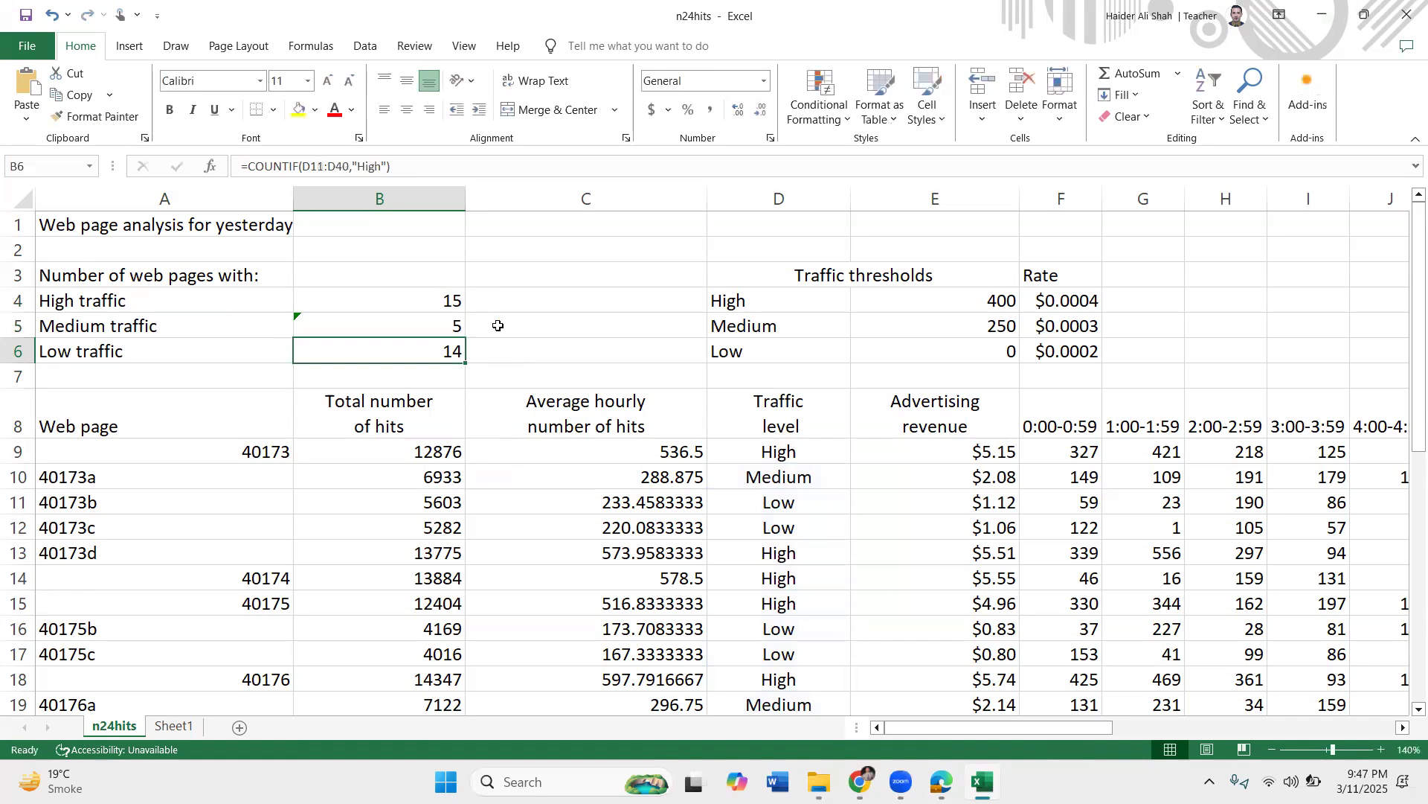
# - Change the COUNTIF criterion in cell B6 to "Low"
pyautogui.click(399, 365)
pyautogui.doubleClick(436, 351)
pyautogui.press('BackSpace')
pyautogui.press('BackSpace')
pyautogui.press('BackSpace')
pyautogui.press('BackSpace')
pyautogui.write('Low')
pyautogui.press('Return')
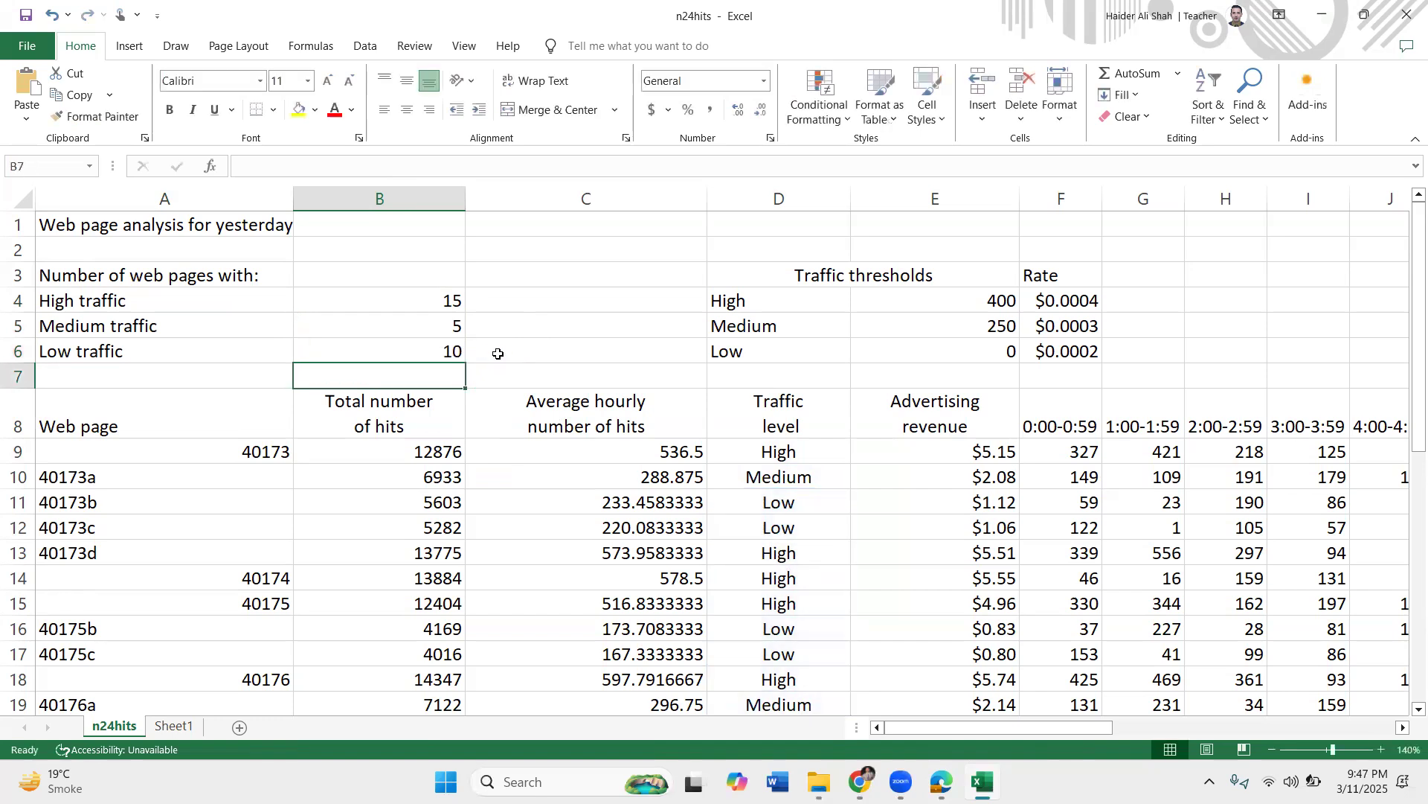
# - Switch to the question paper PDF, read the save instruction and question 10, and return to Excel
pyautogui.click(942, 782)
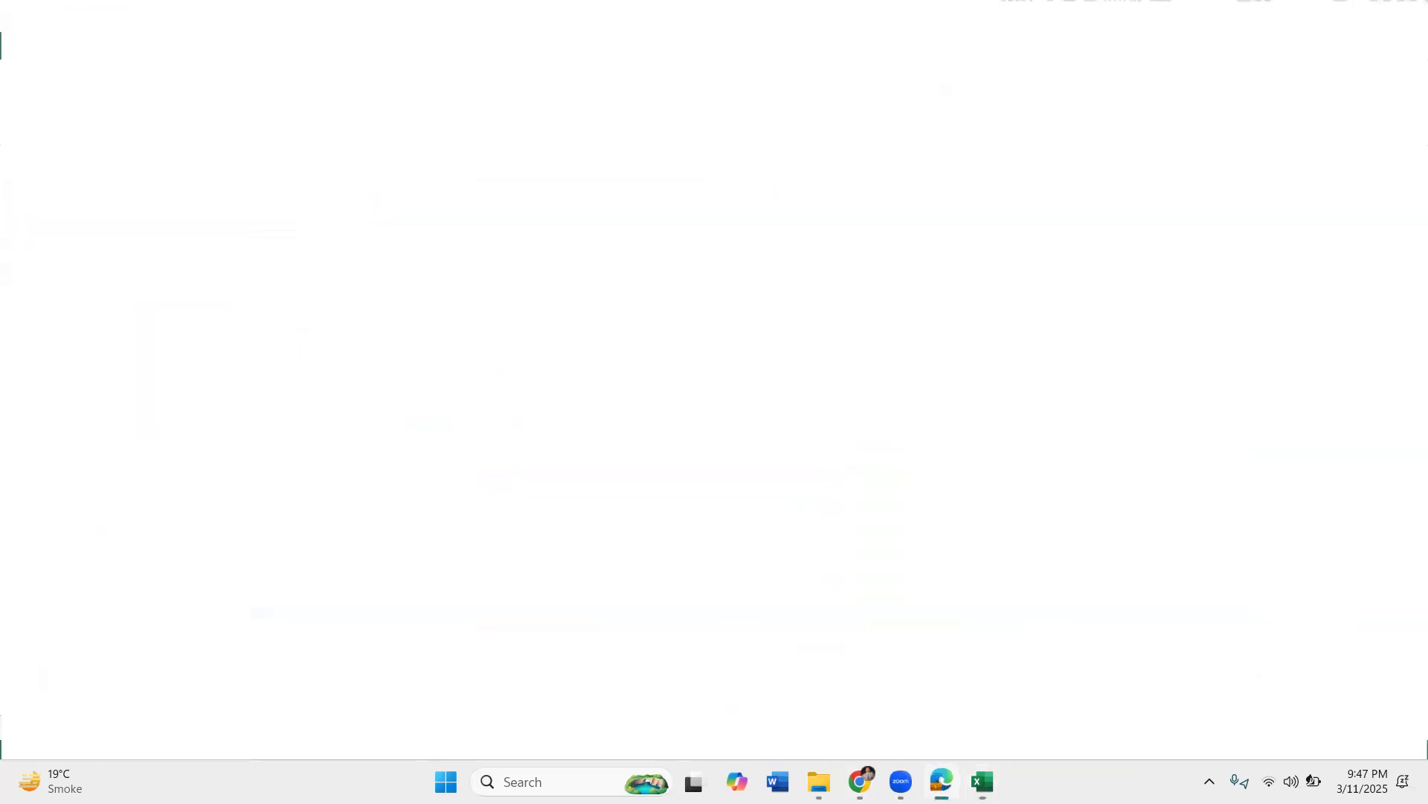
pyautogui.scroll(-4, 468, 449)
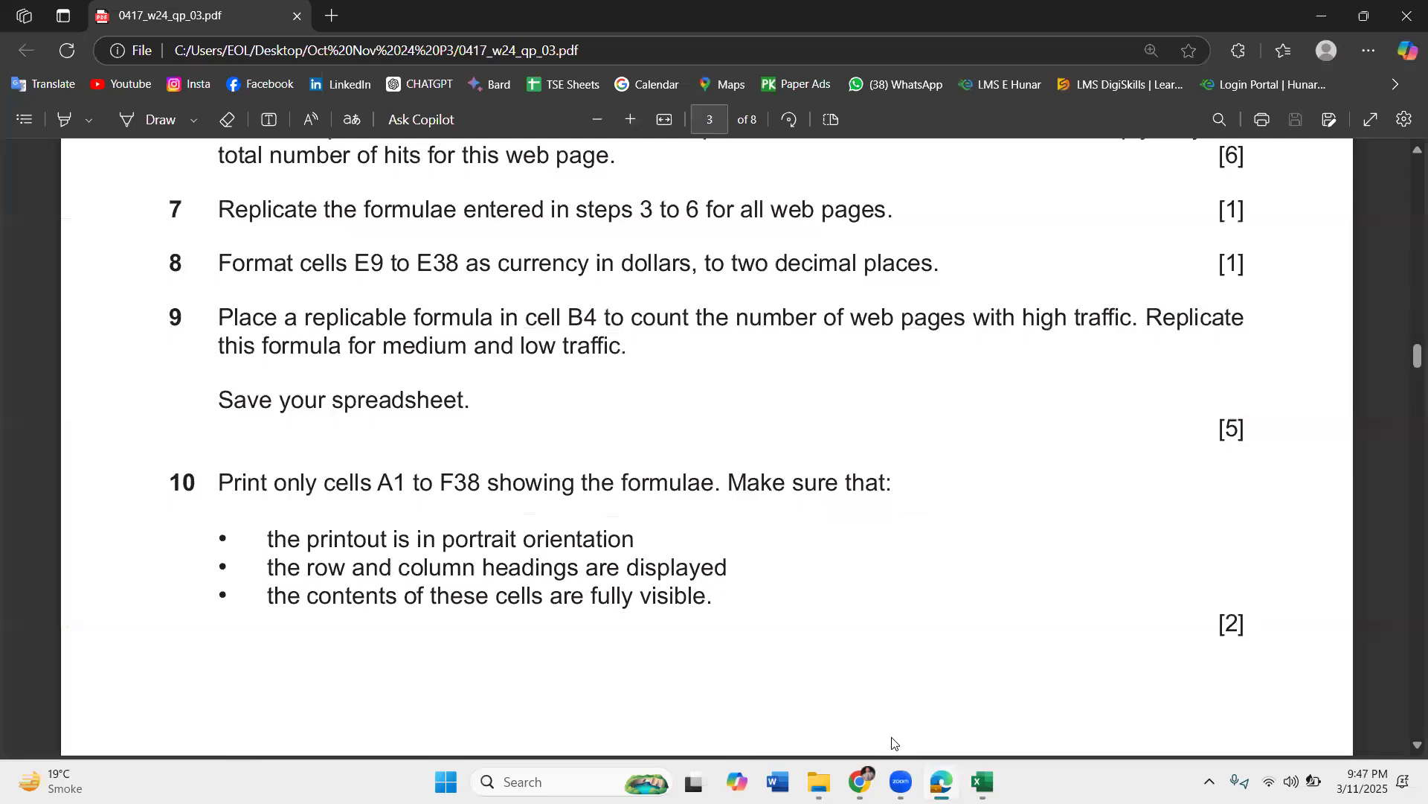
pyautogui.click(982, 781)
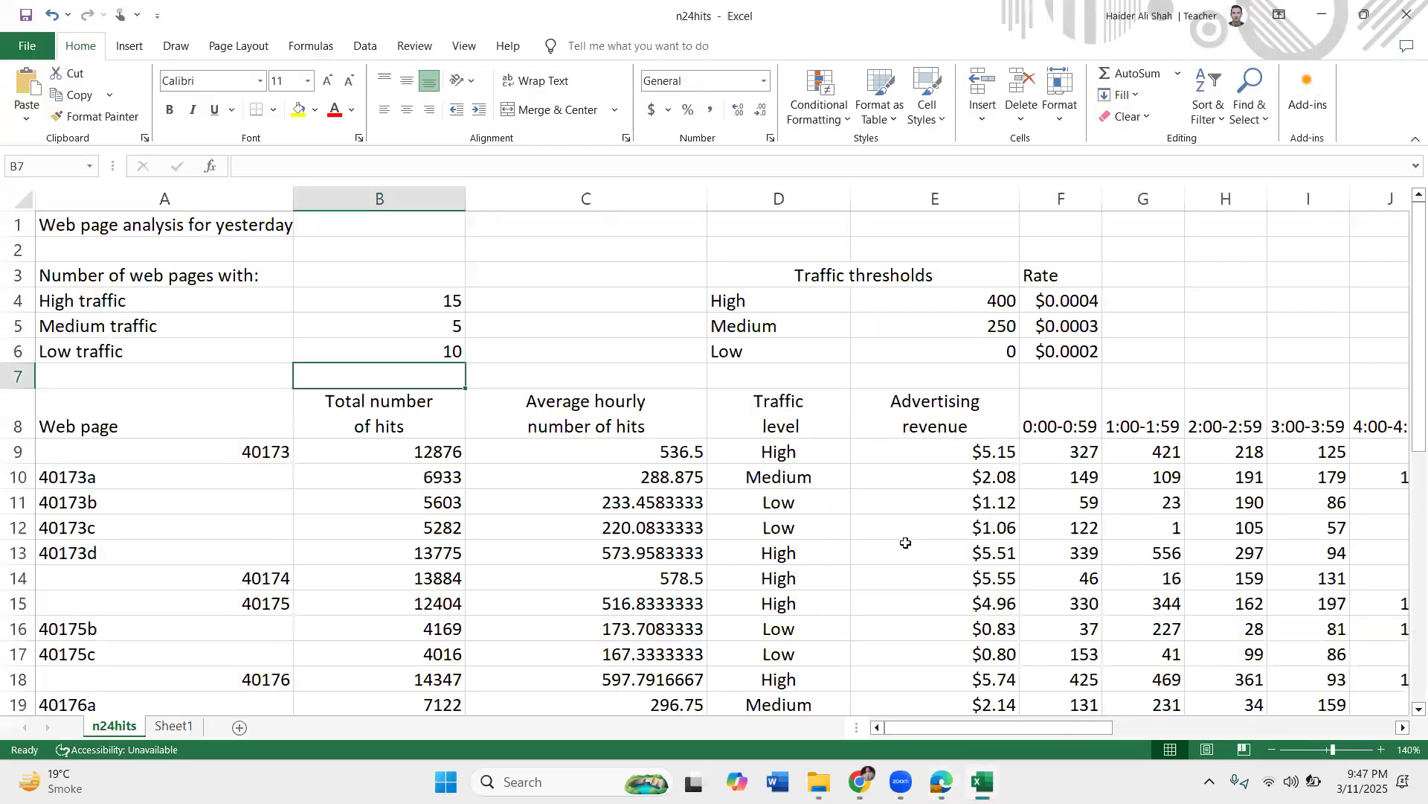
# - Start saving the workbook under a new name in the "11_0417_03_Confidential Source Files November 2024" folder
pyautogui.click(37, 46)
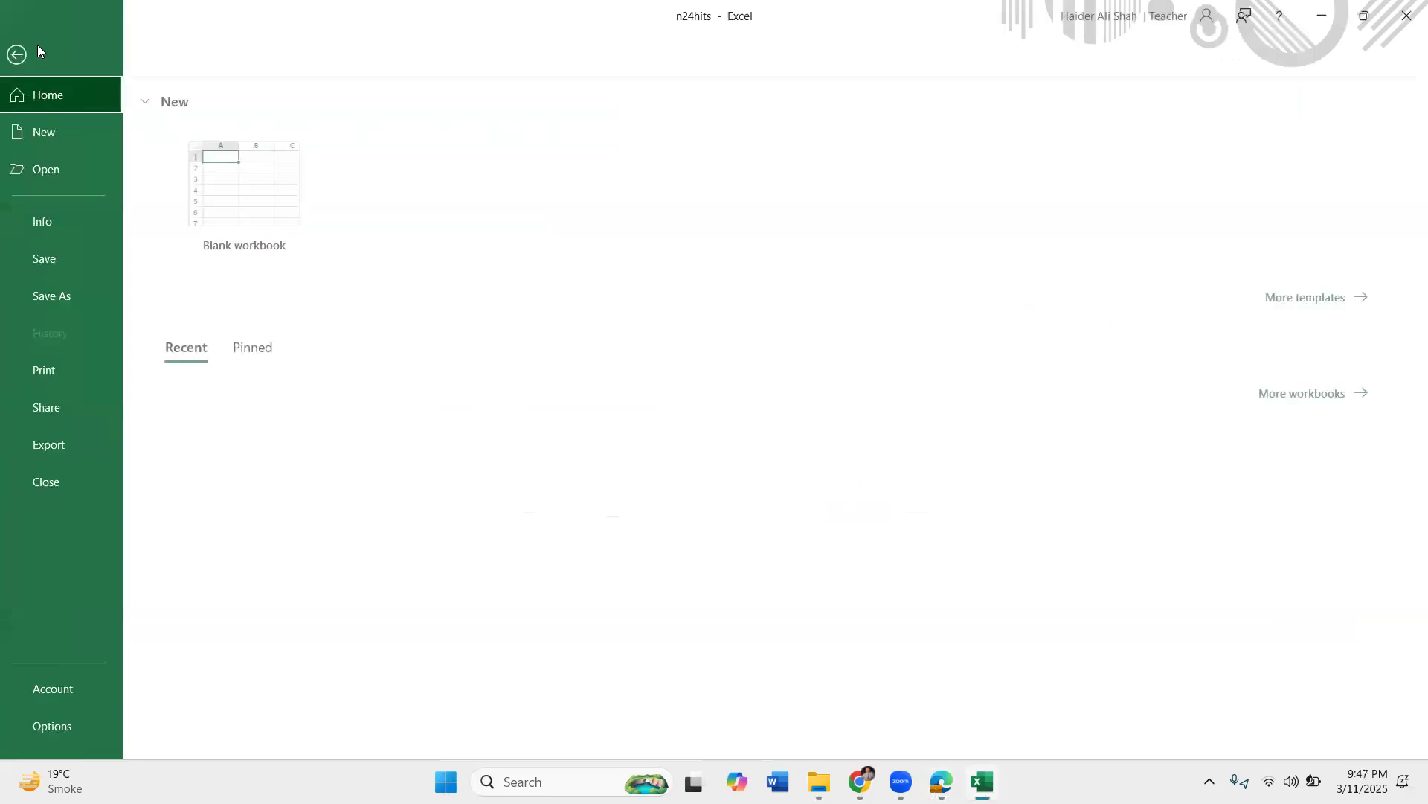
pyautogui.click(74, 294)
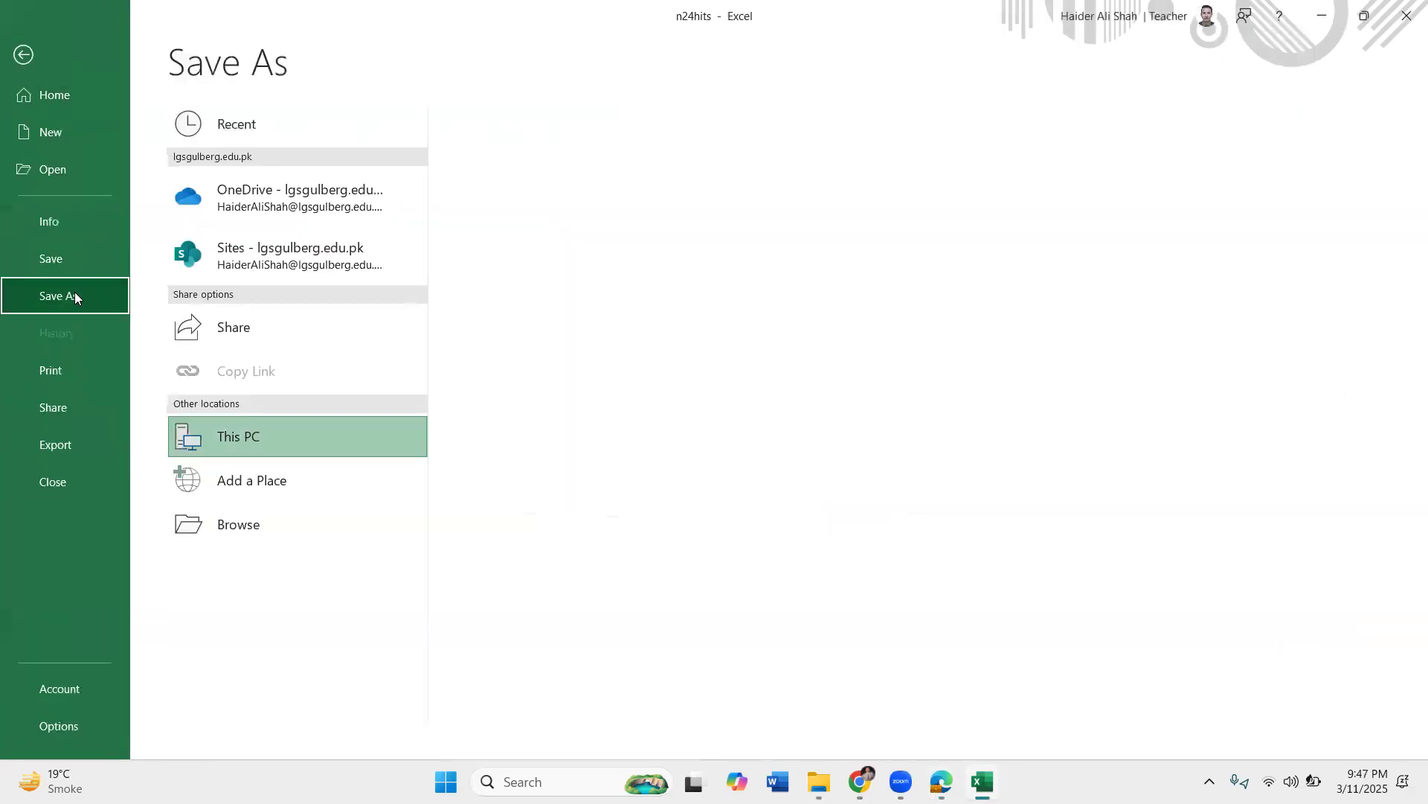
pyautogui.click(727, 211)
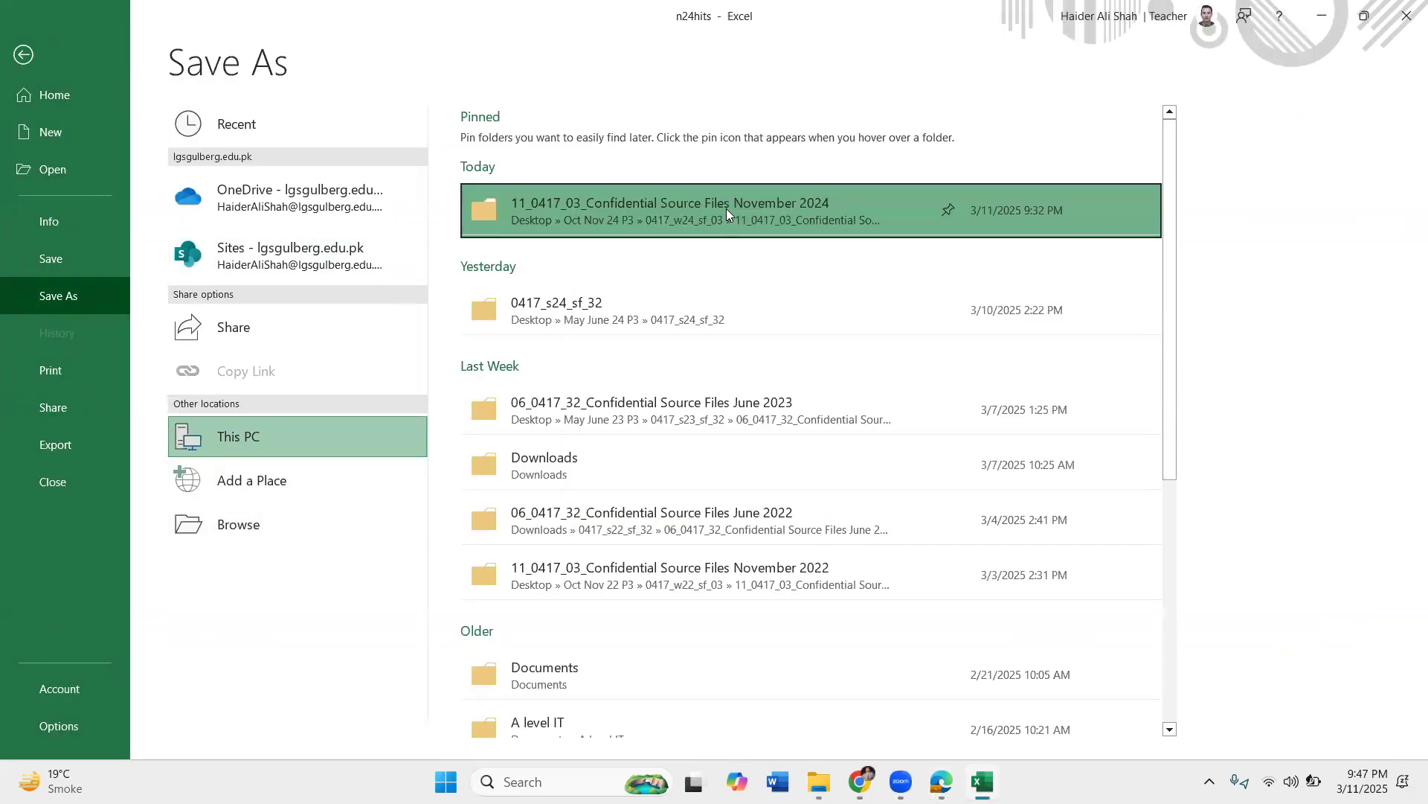